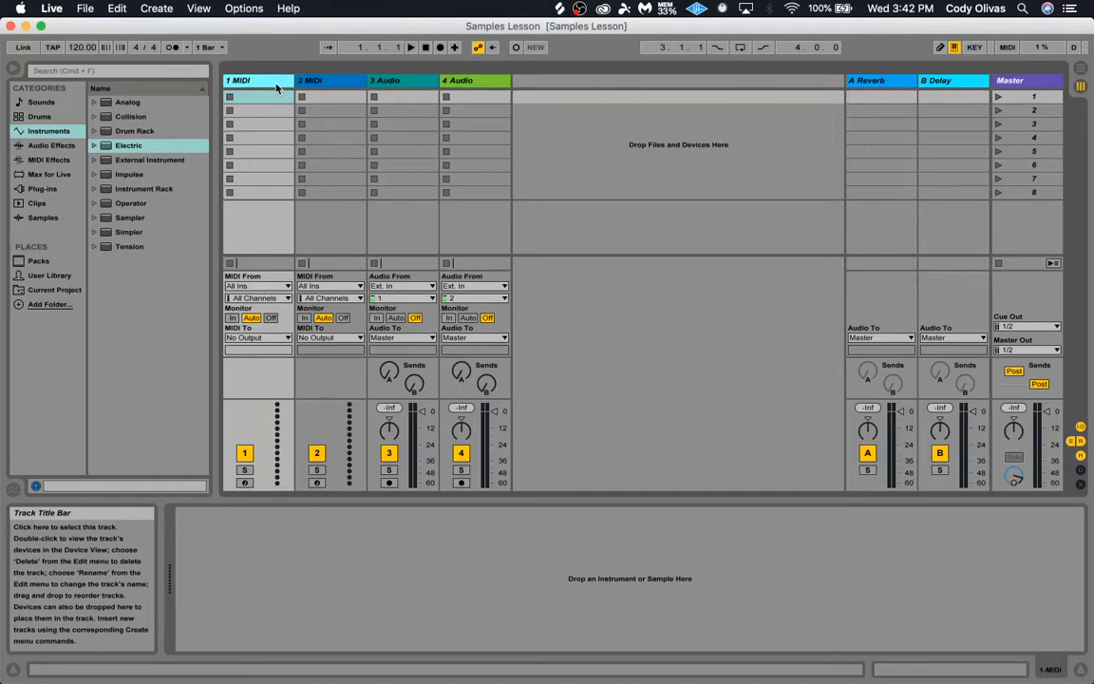
Delete the MIDI tracks, leaving two audio tracks, and switch to Chrome's 140 bpm Looperman listing.
key("Delete")
key("Delete")
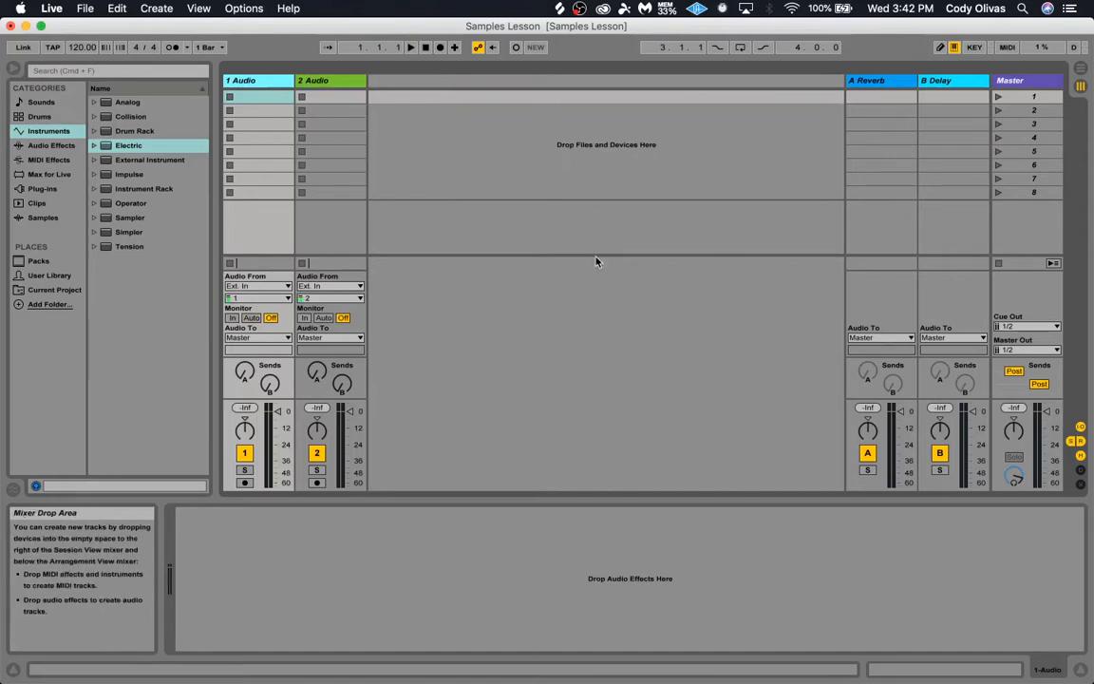
key("super+Tab")
key("super+Tab")
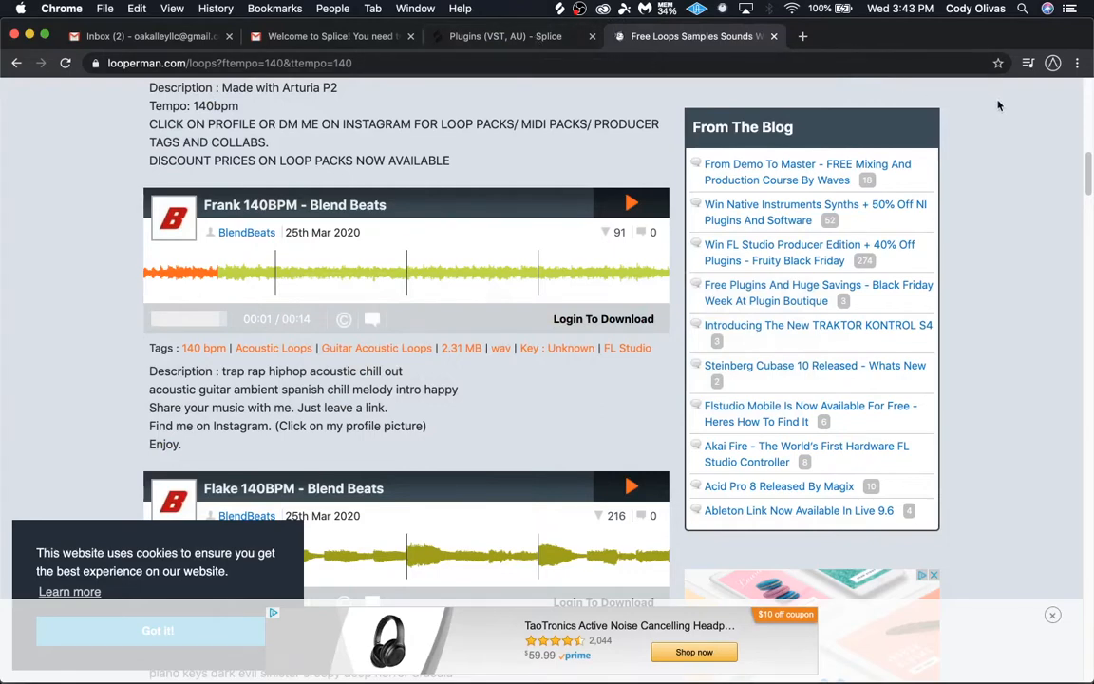
Open Chrome's Settings and expand Advanced to show the Downloads location, currently /Users/Cody/Desktop.
left_click(1077, 66)
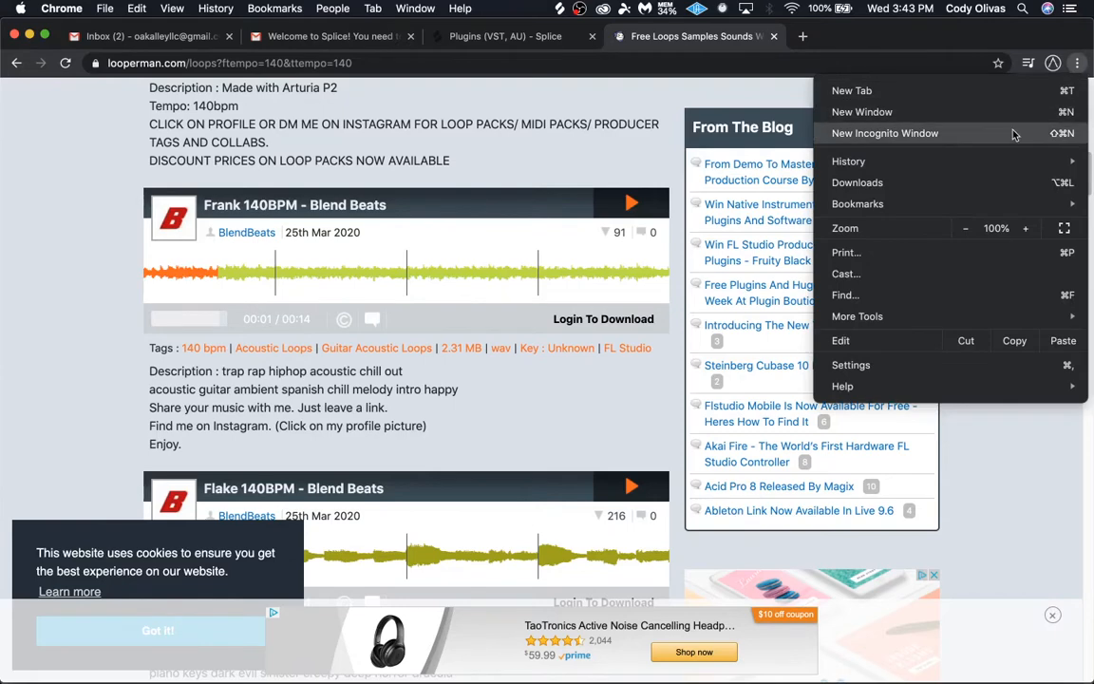
mouse_move(942, 204)
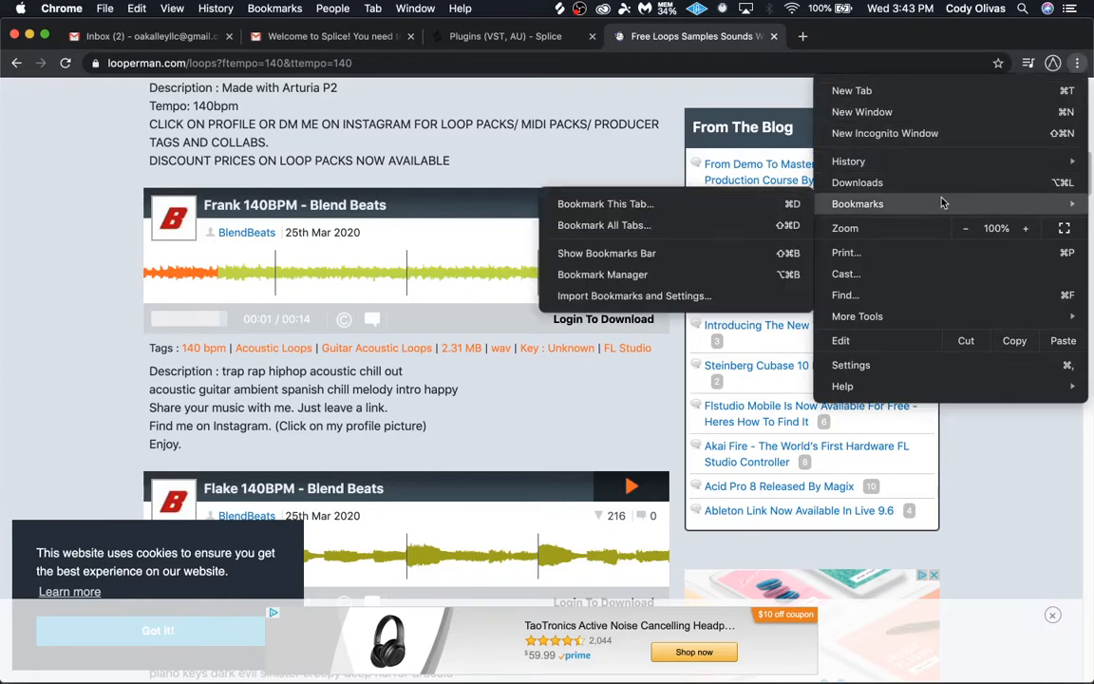
left_click(867, 367)
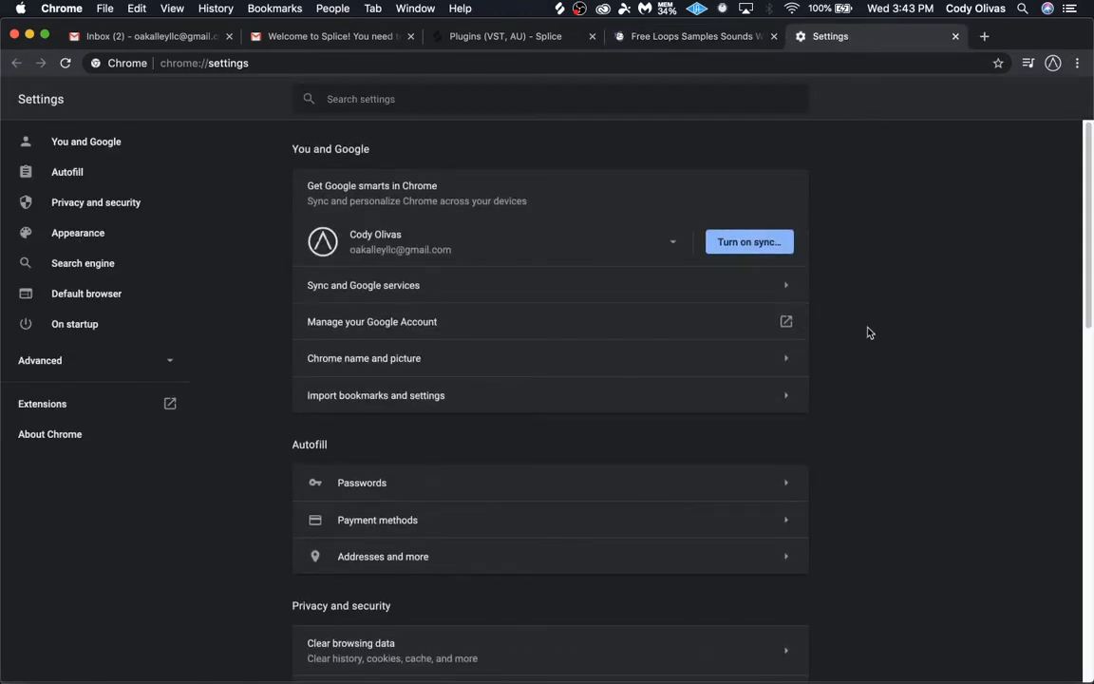
scroll(867, 332, "down", 15)
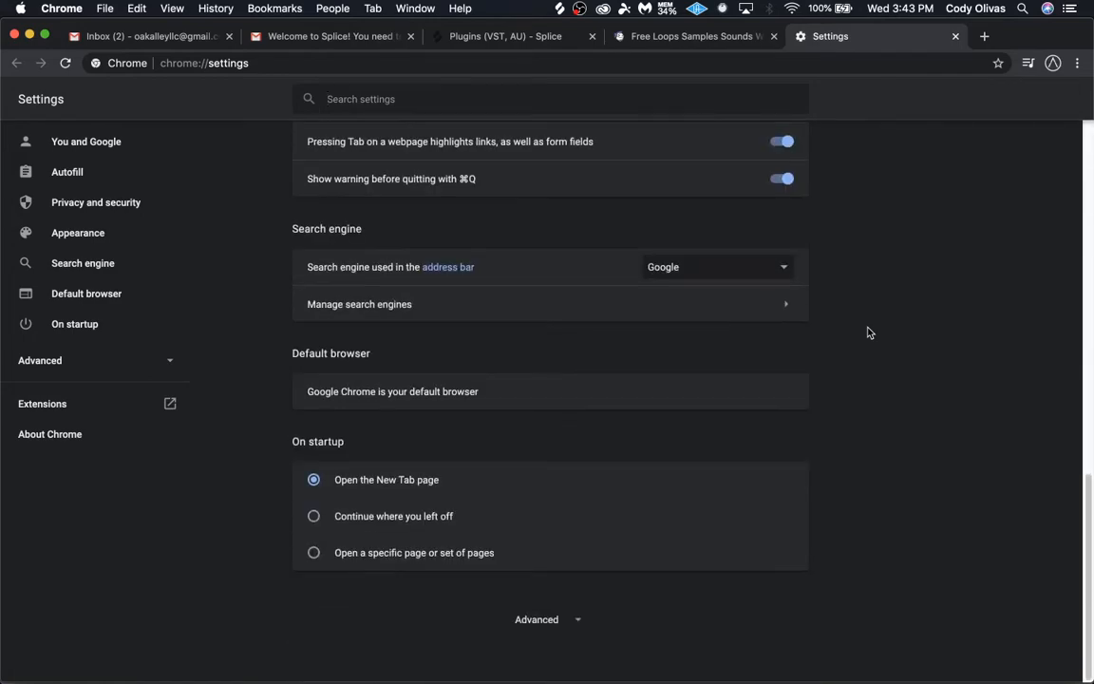
left_click(577, 622)
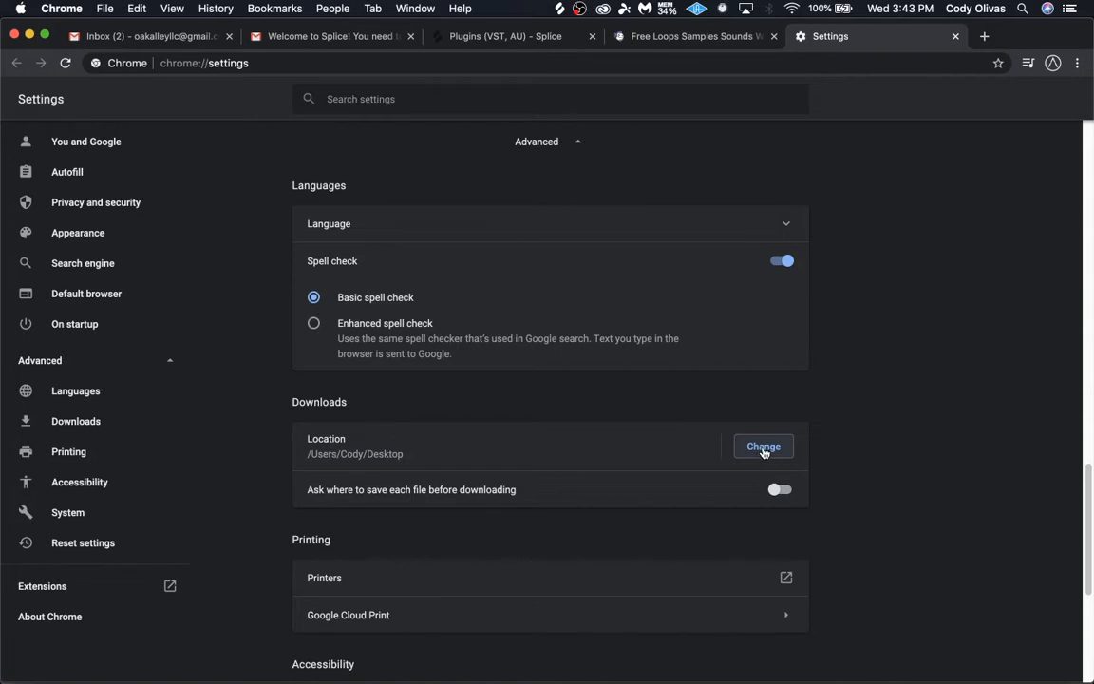
Change Chrome's download location to /Users/Cody/Music/Samples Library and close the Settings tab.
left_click(762, 456)
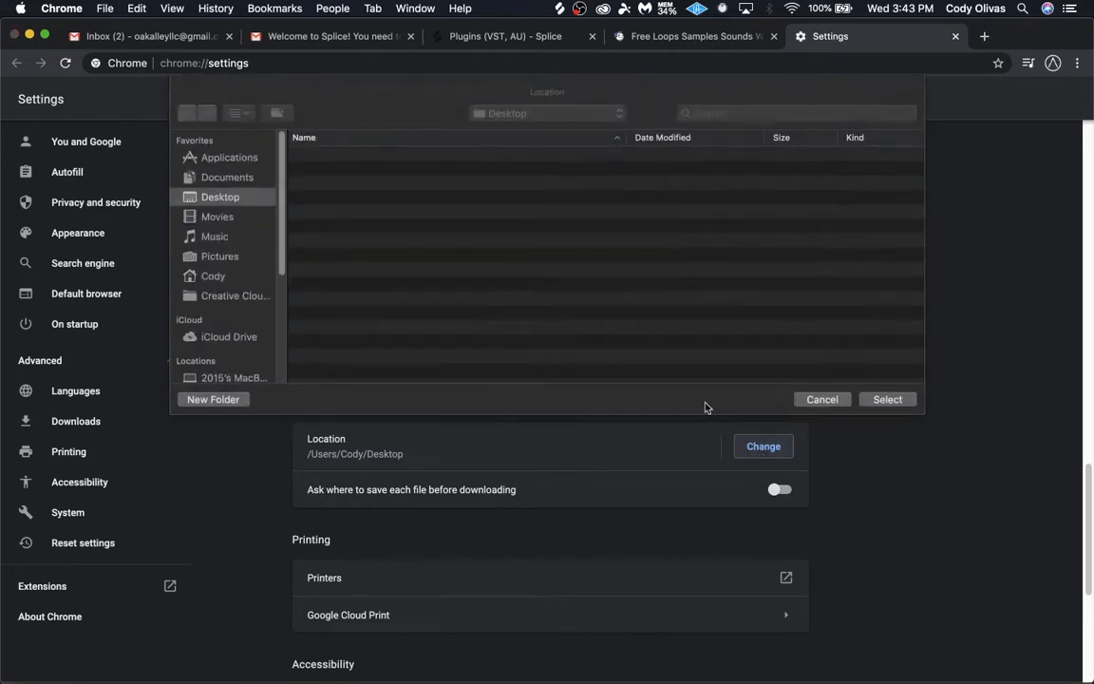
left_click_drag(599, 416, 599, 465)
left_click(218, 238)
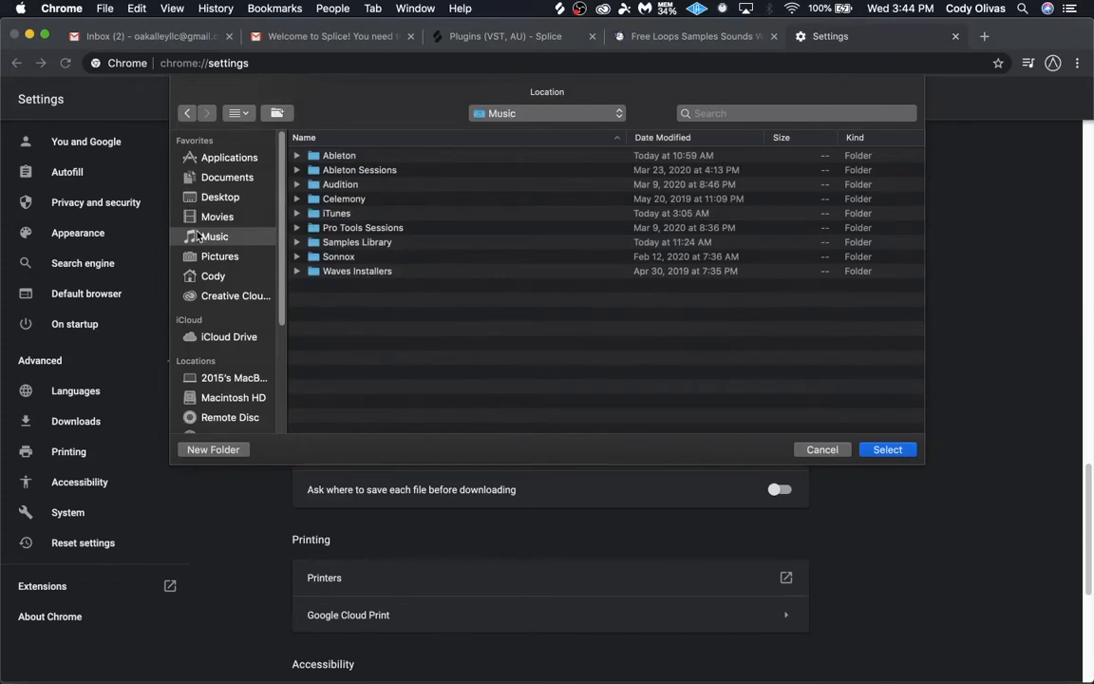
left_click(342, 243)
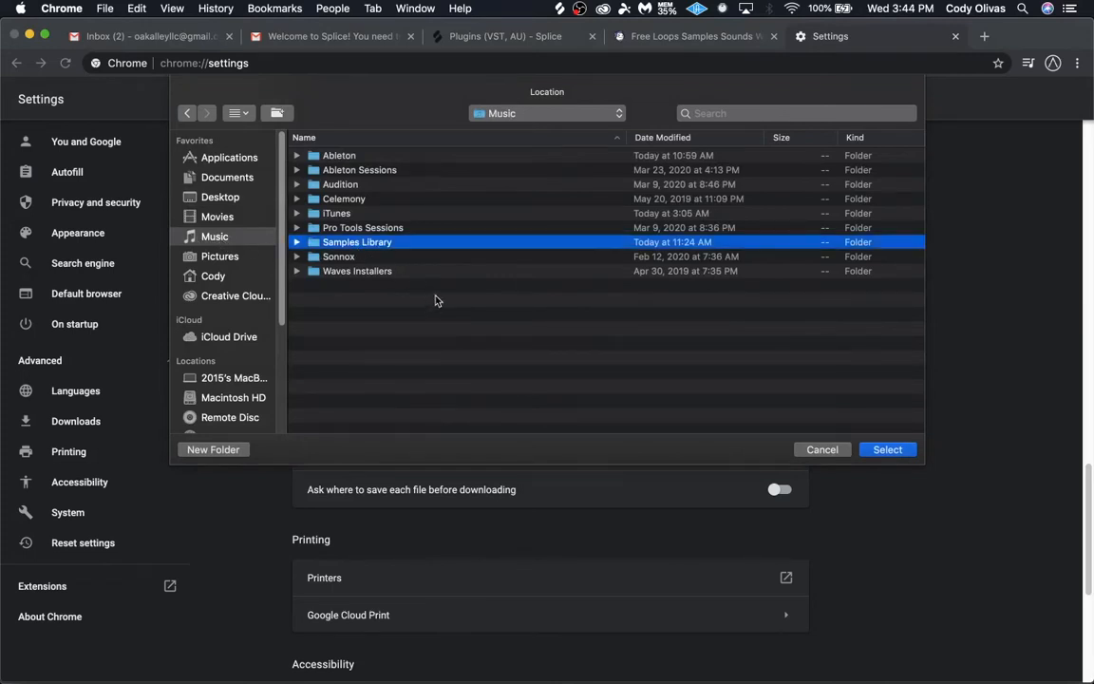
left_click(296, 242)
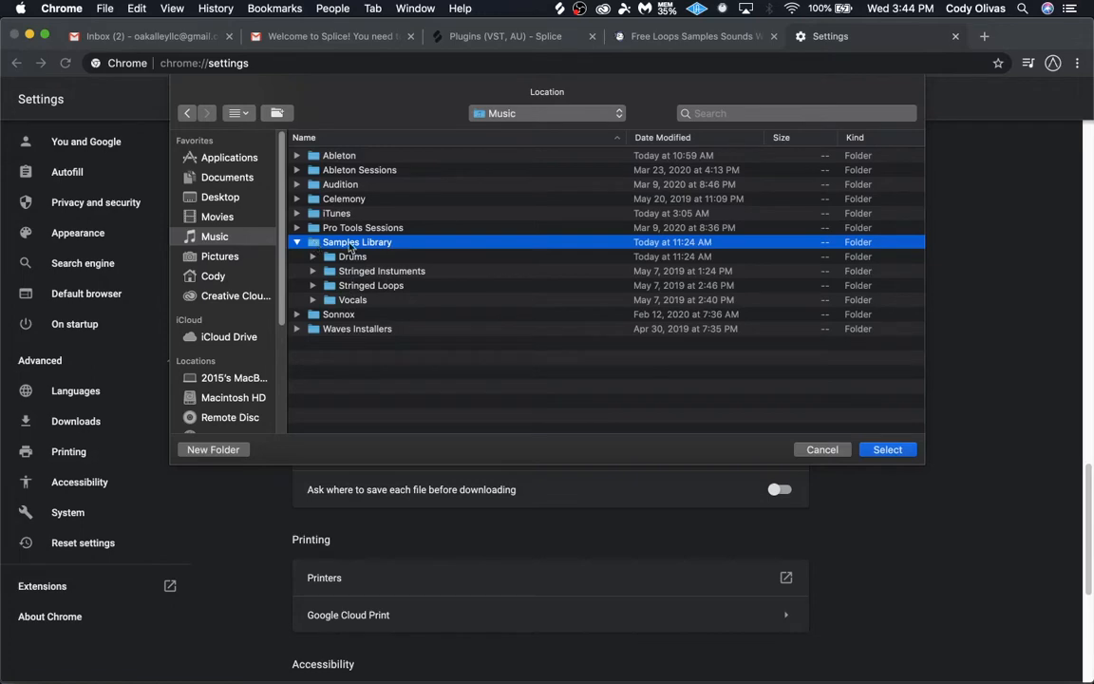
left_click(874, 449)
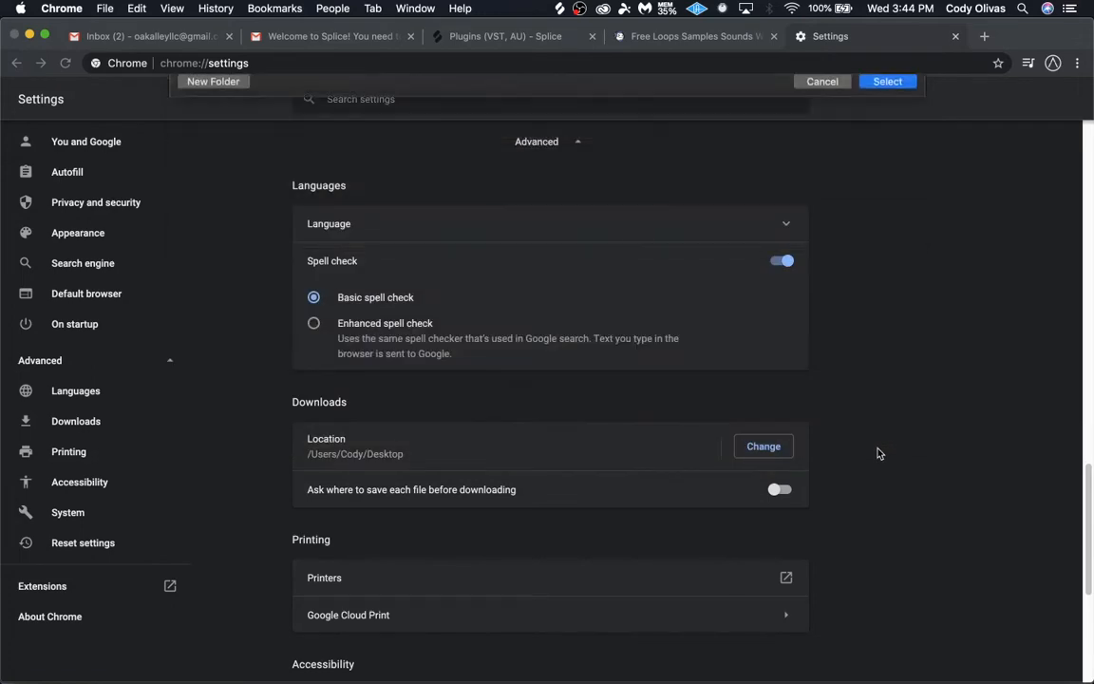
left_click(956, 36)
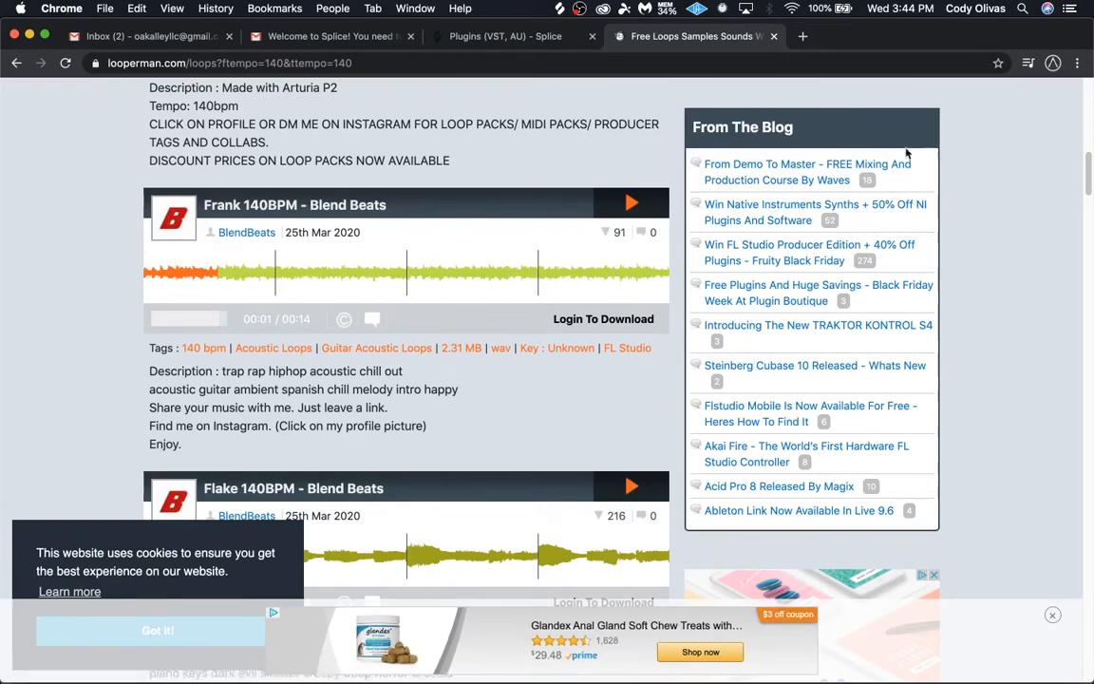
Scroll back up to the Looperman search filters, then go to the Splice Plugins (VST, AU) page.
scroll(1014, 203, "up", 1)
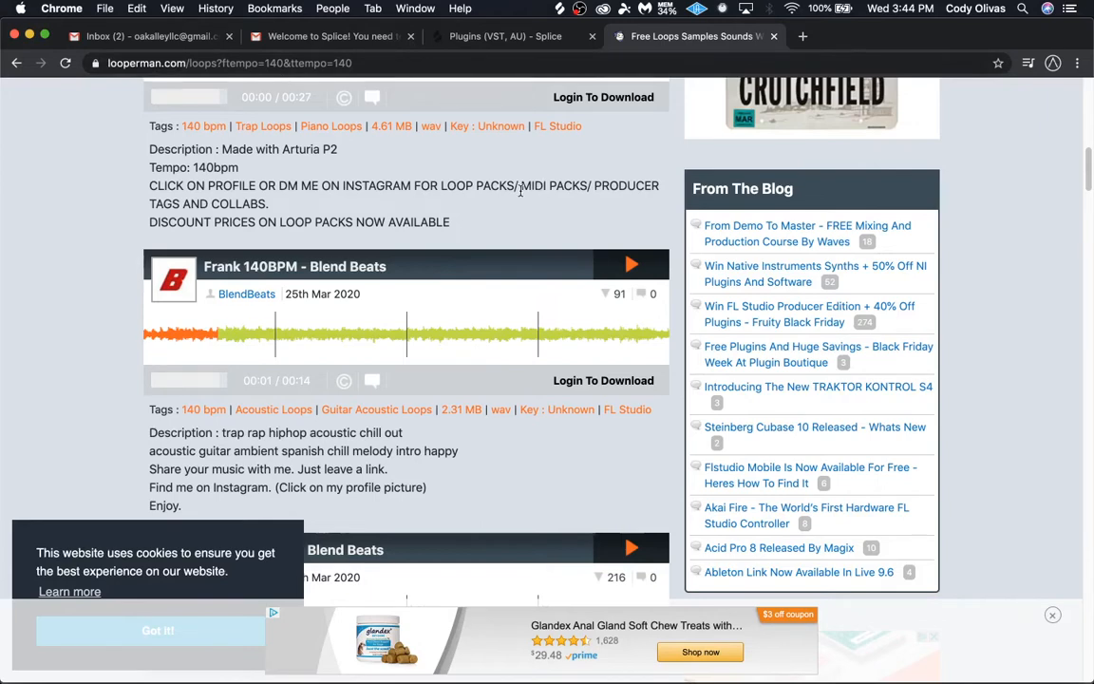
scroll(521, 190, "up", 5)
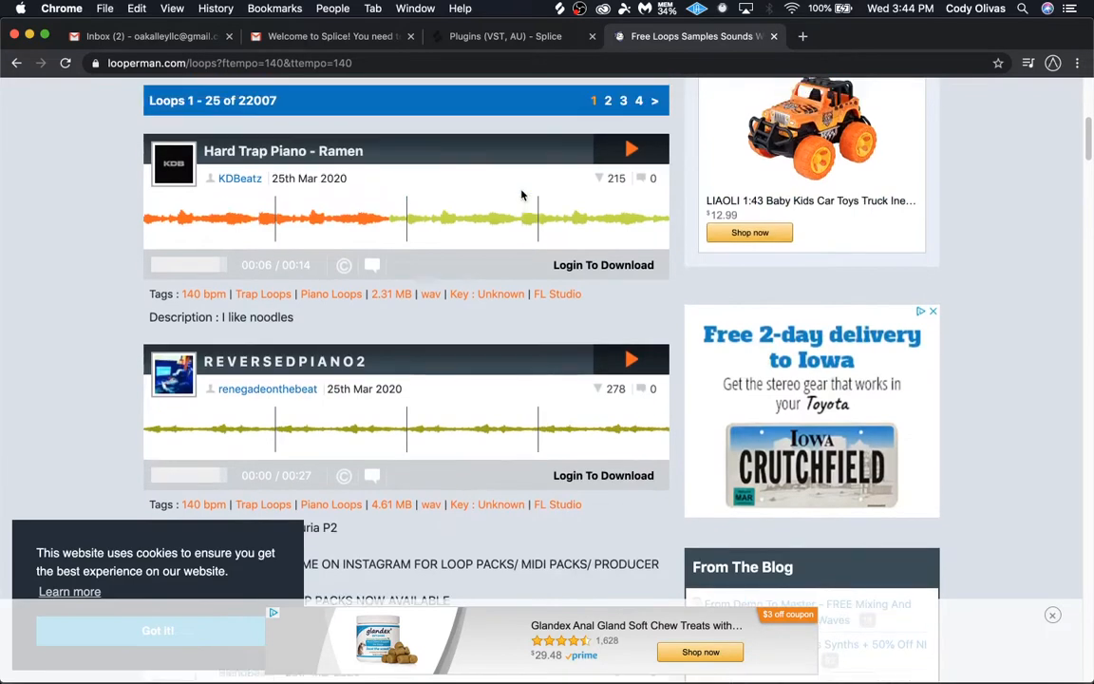
scroll(520, 193, "up", 1)
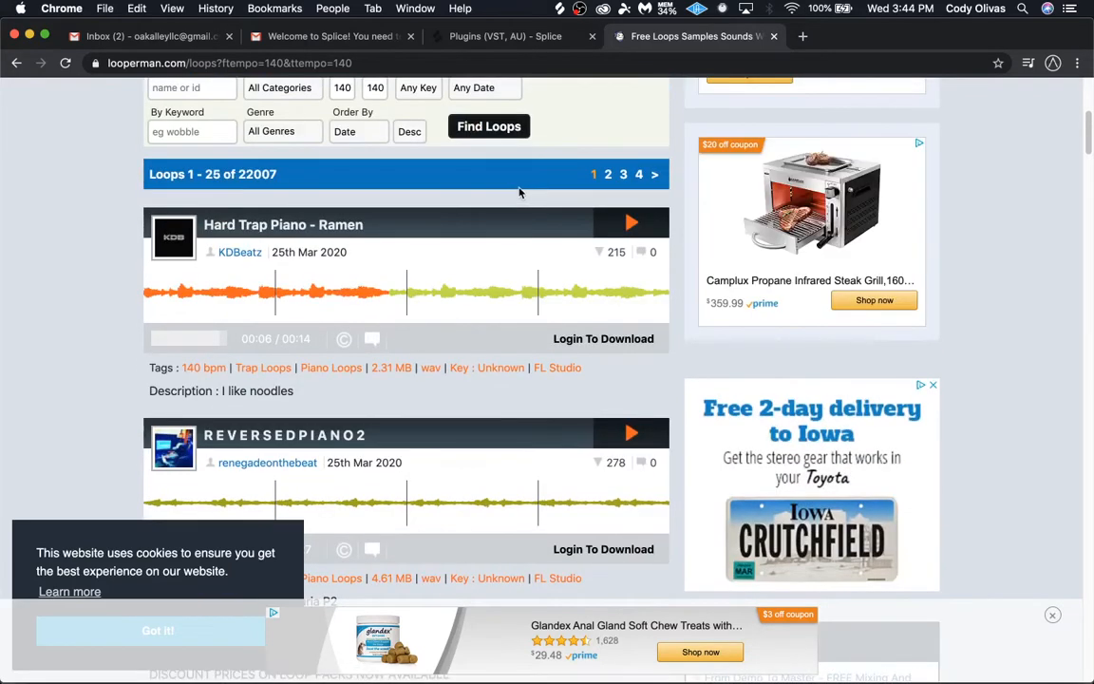
left_click(480, 40)
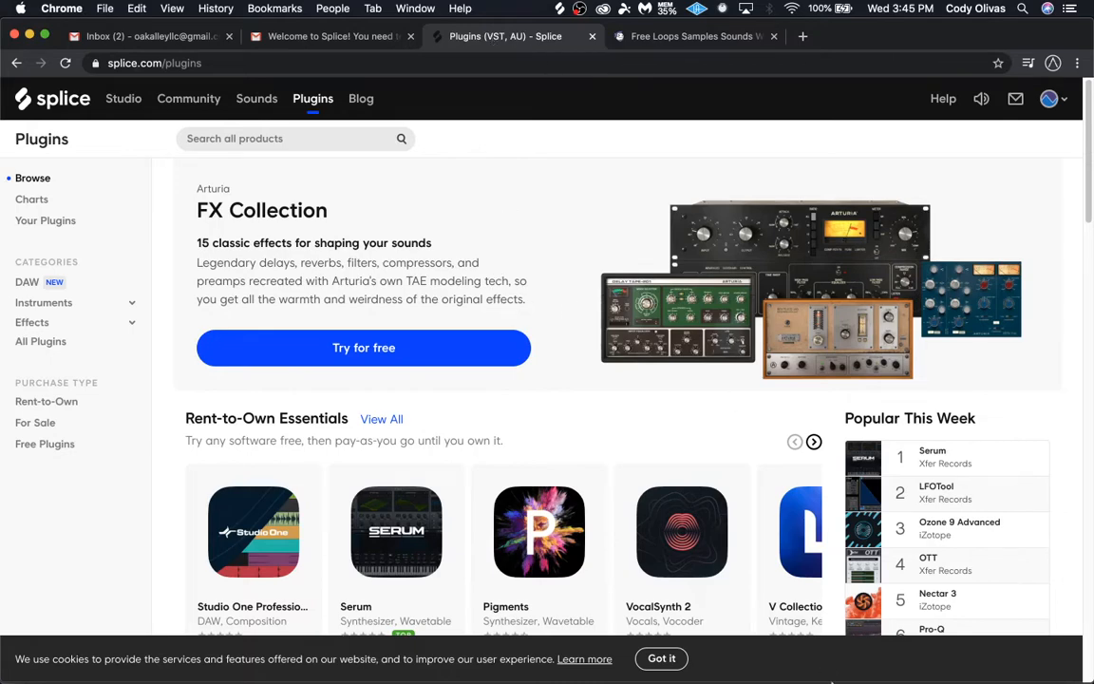
Launch the Splice app, browse Instruments > Drums, and stop the sample preview.
mouse_move(807, 676)
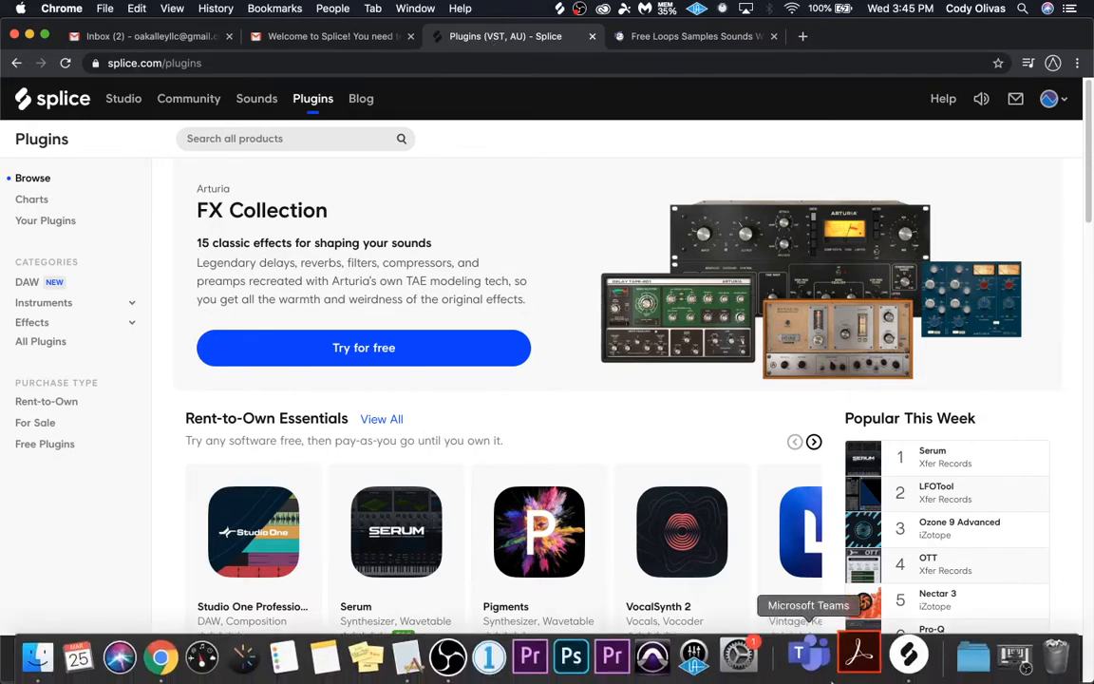
left_click(896, 656)
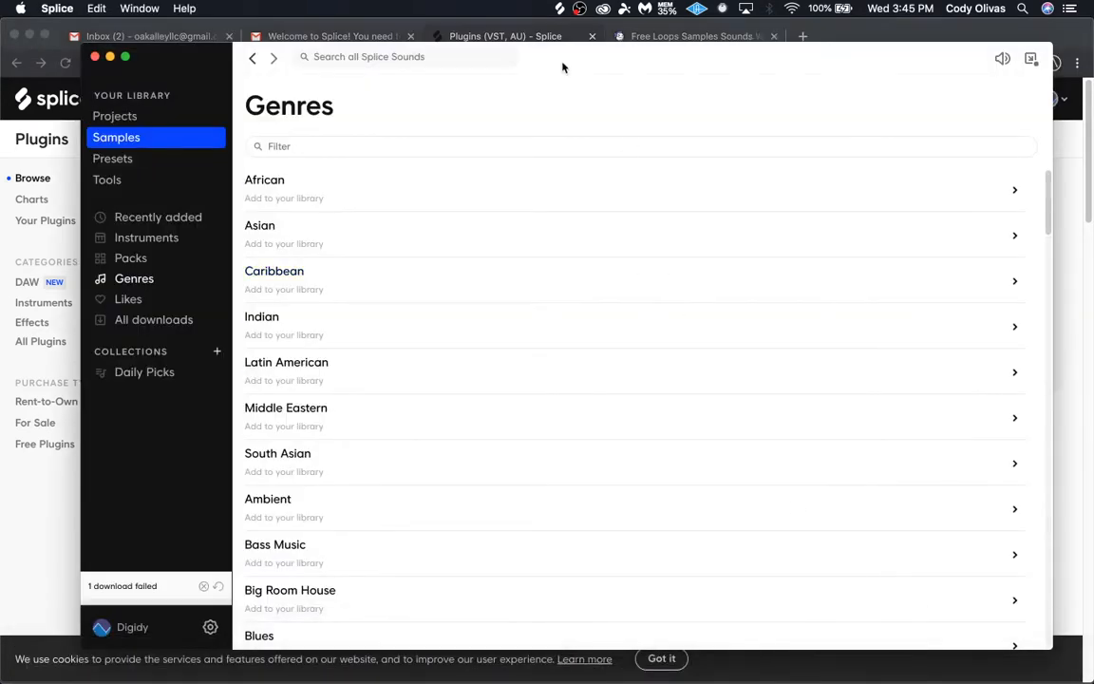
left_click_drag(658, 69, 547, 39)
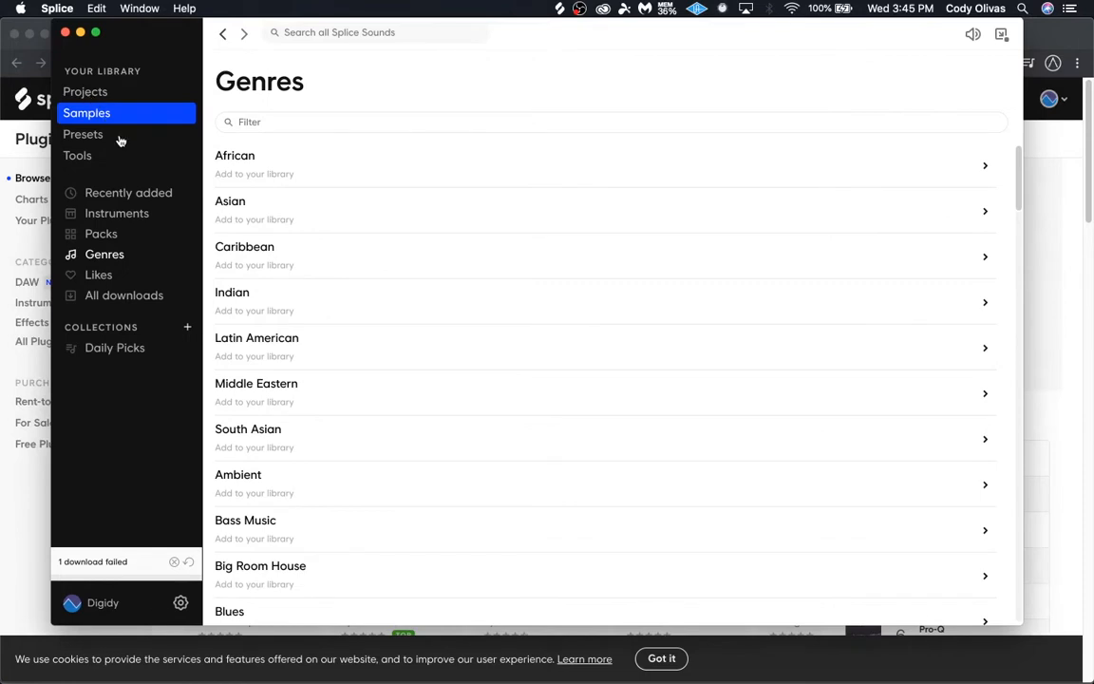
left_click(121, 218)
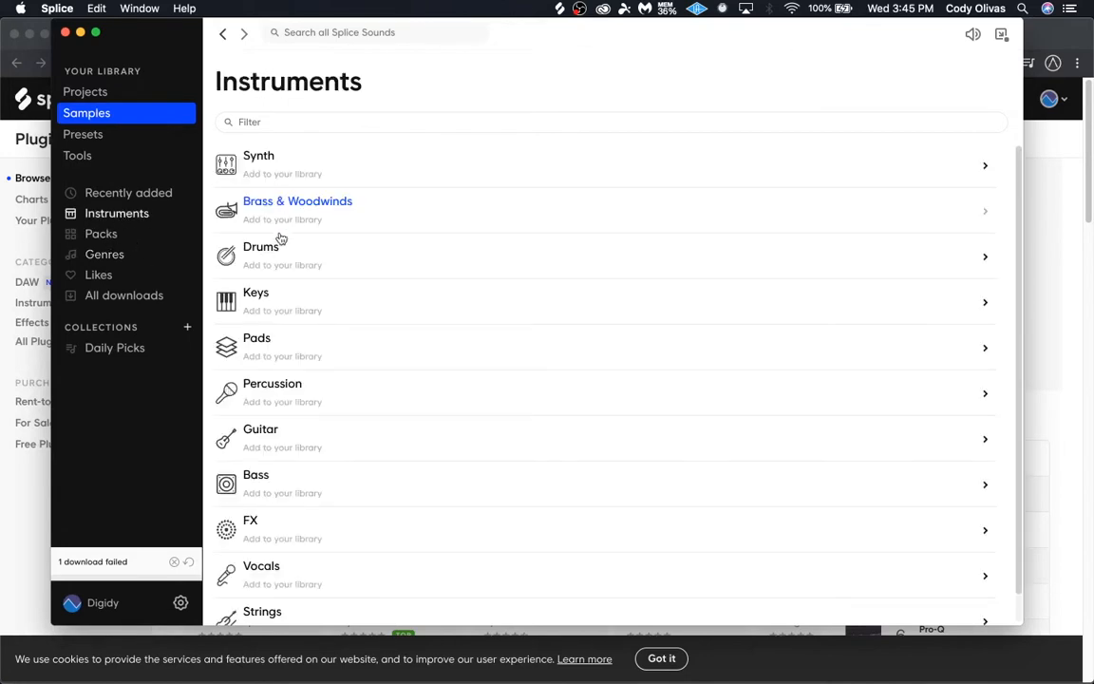
left_click(271, 252)
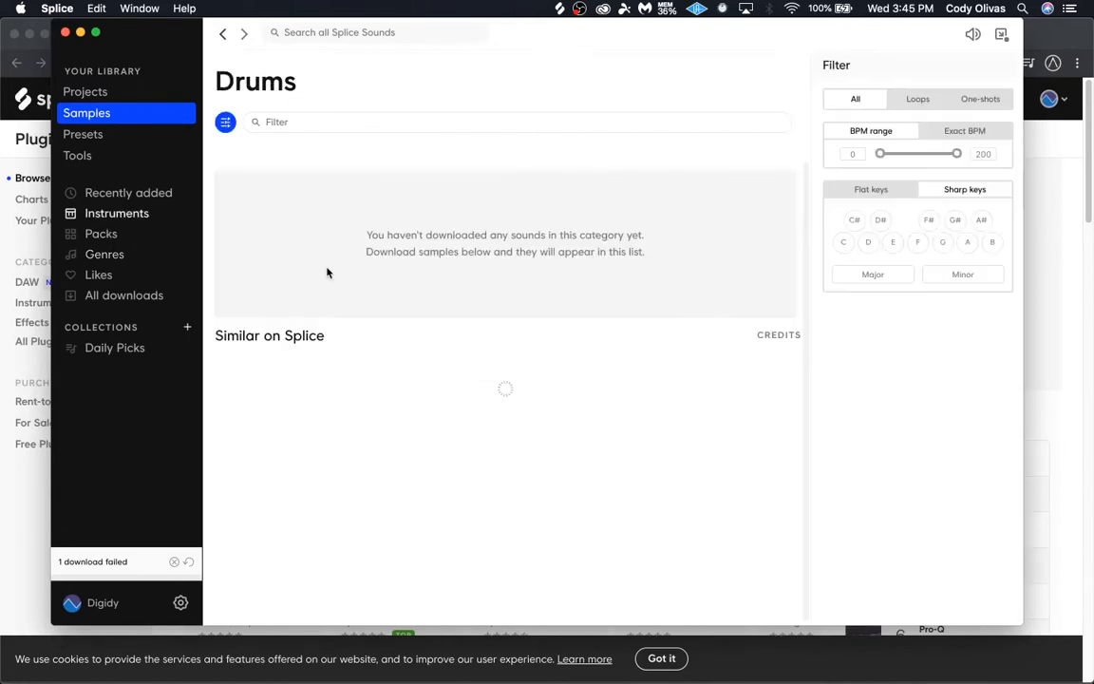
scroll(465, 333, "down", 4)
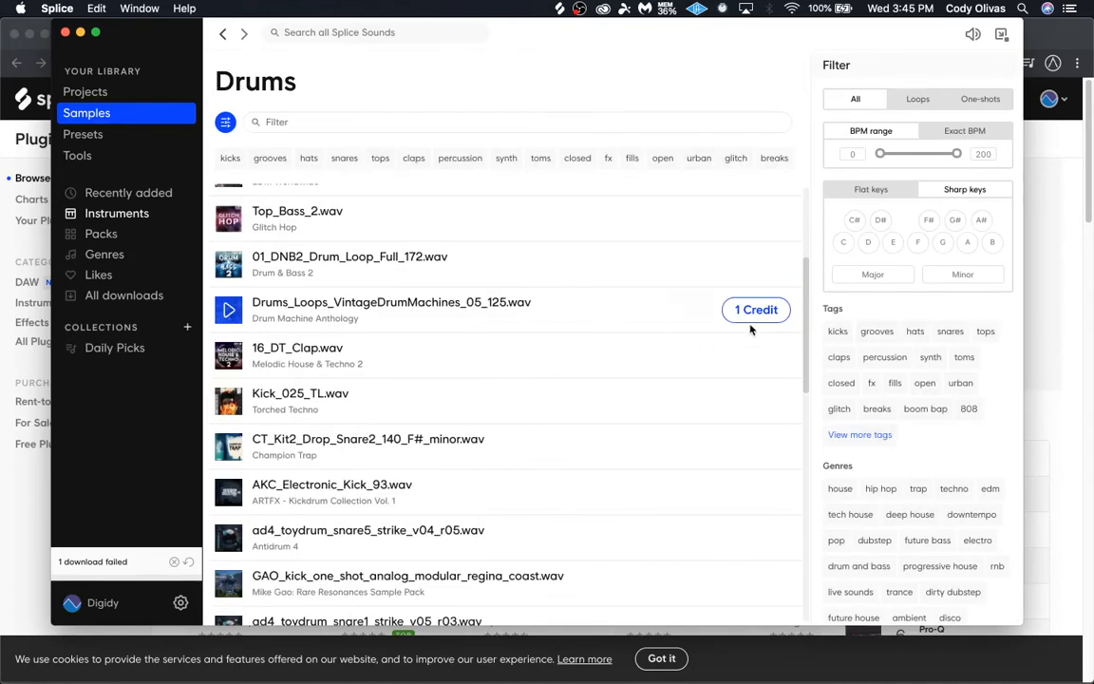
left_click(232, 318)
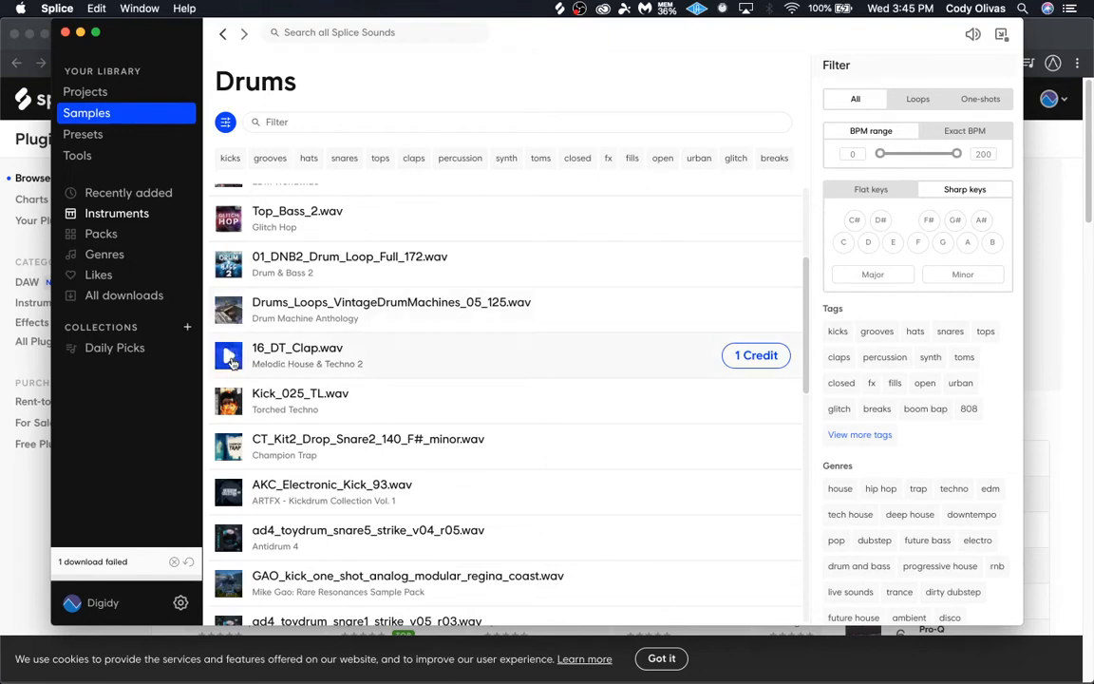
In Genres > Blues, audition the Soul Wah Funks loop, then bring Chrome back to front.
left_click(95, 256)
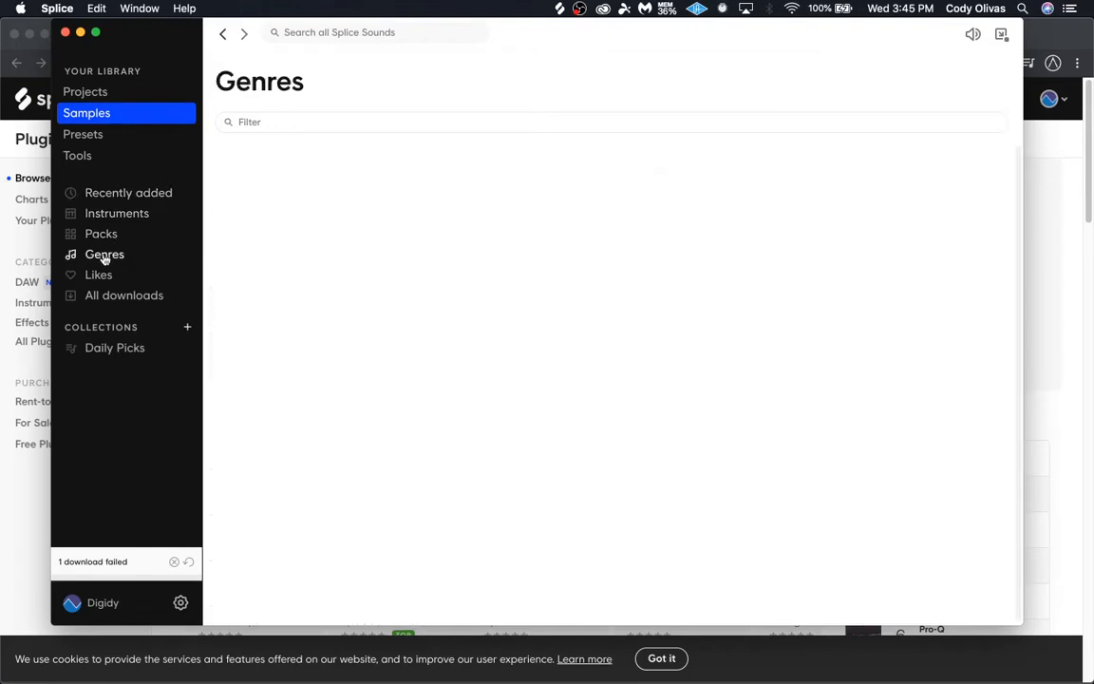
scroll(427, 267, "down", 4)
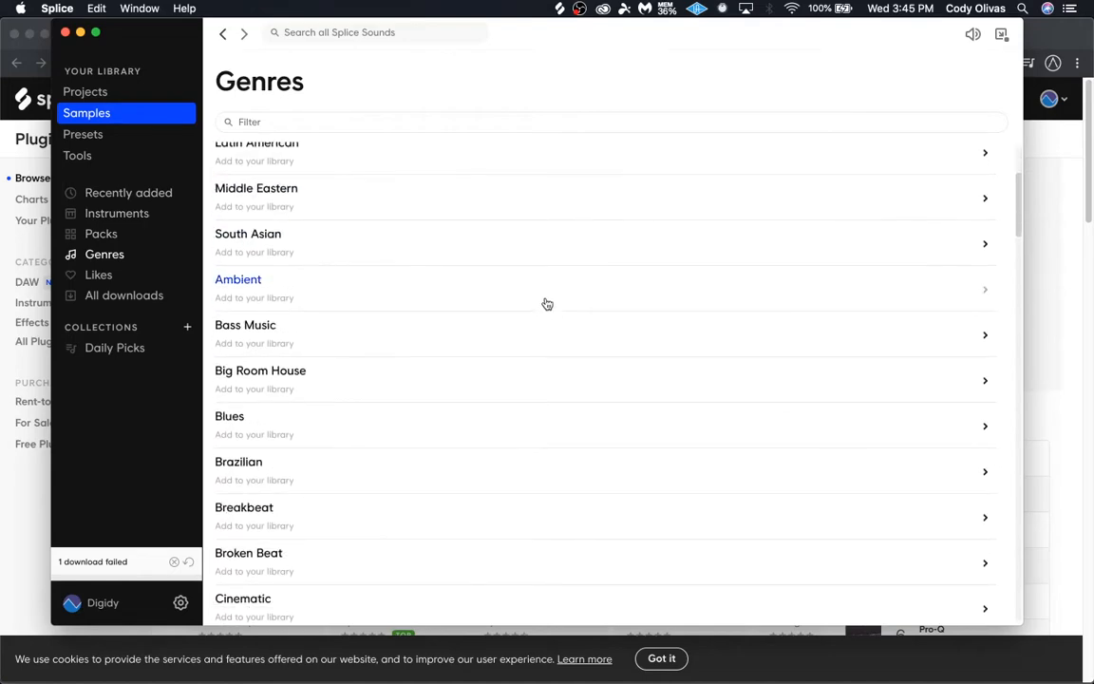
left_click(227, 417)
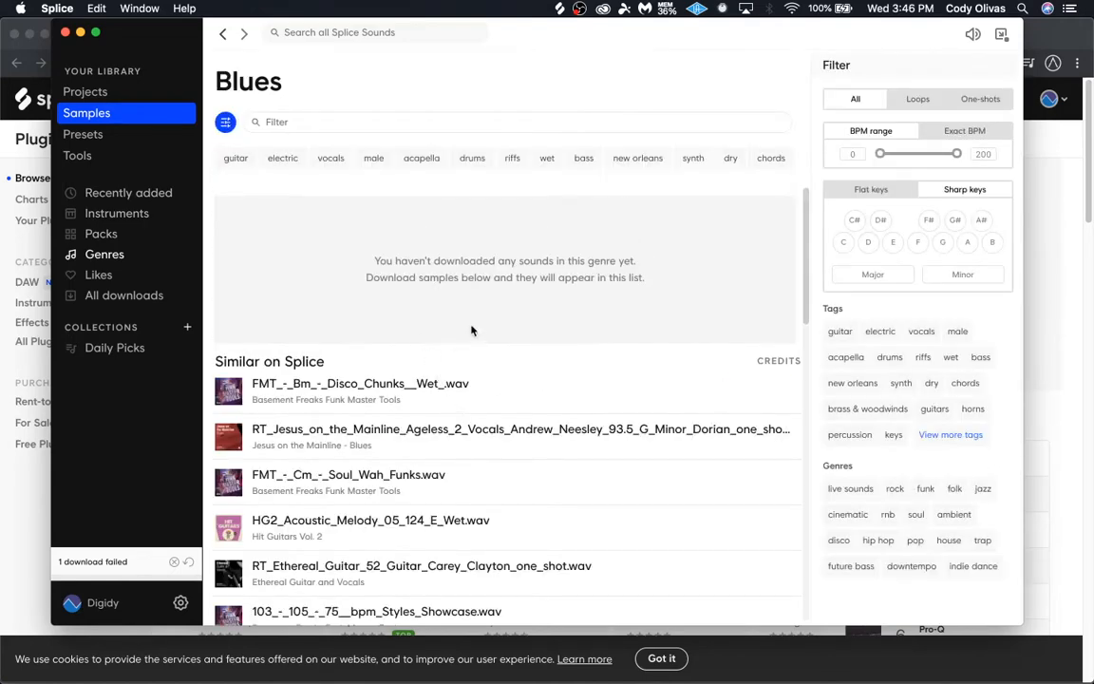
scroll(472, 332, "down", 3)
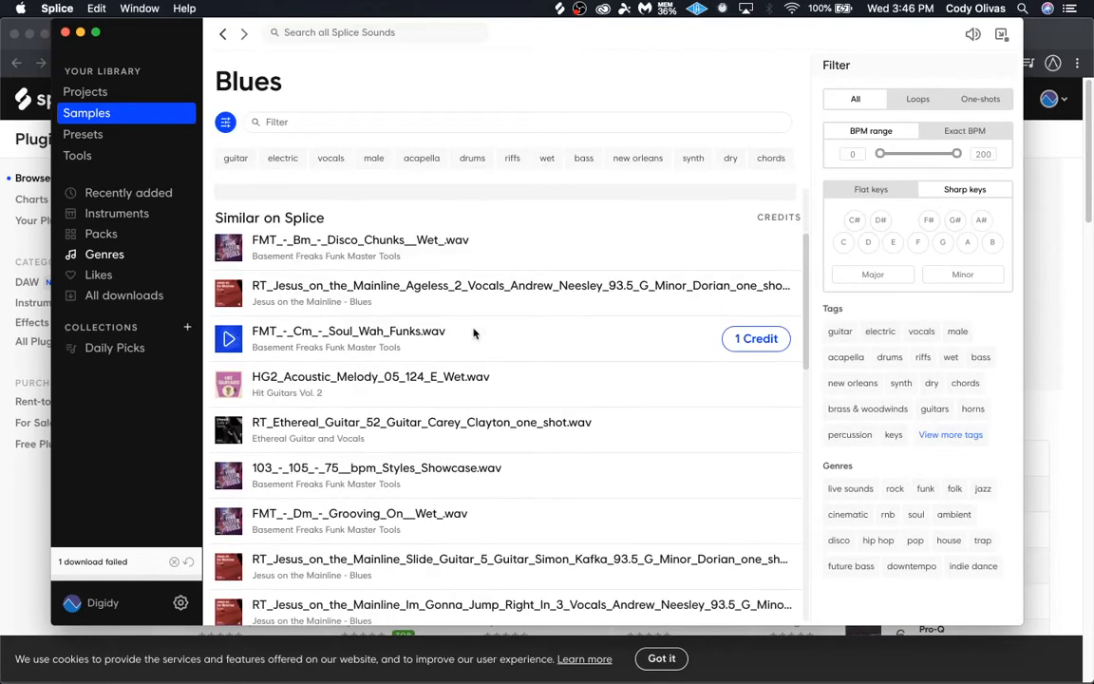
left_click(228, 339)
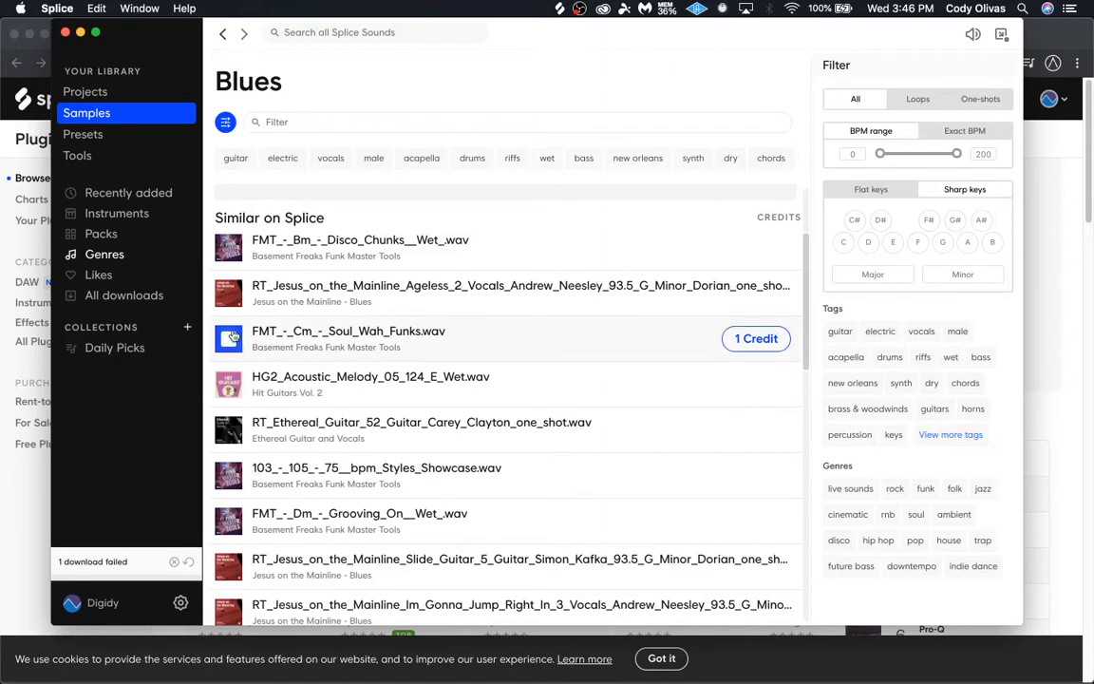
left_click(230, 340)
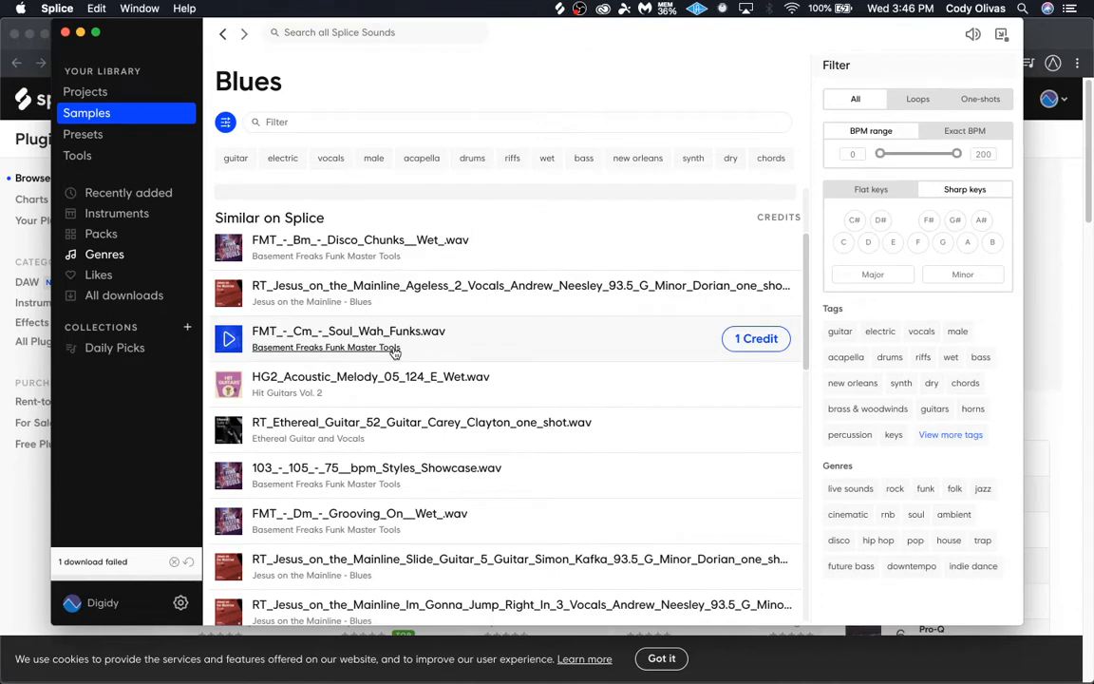
left_click_drag(580, 38, 592, 34)
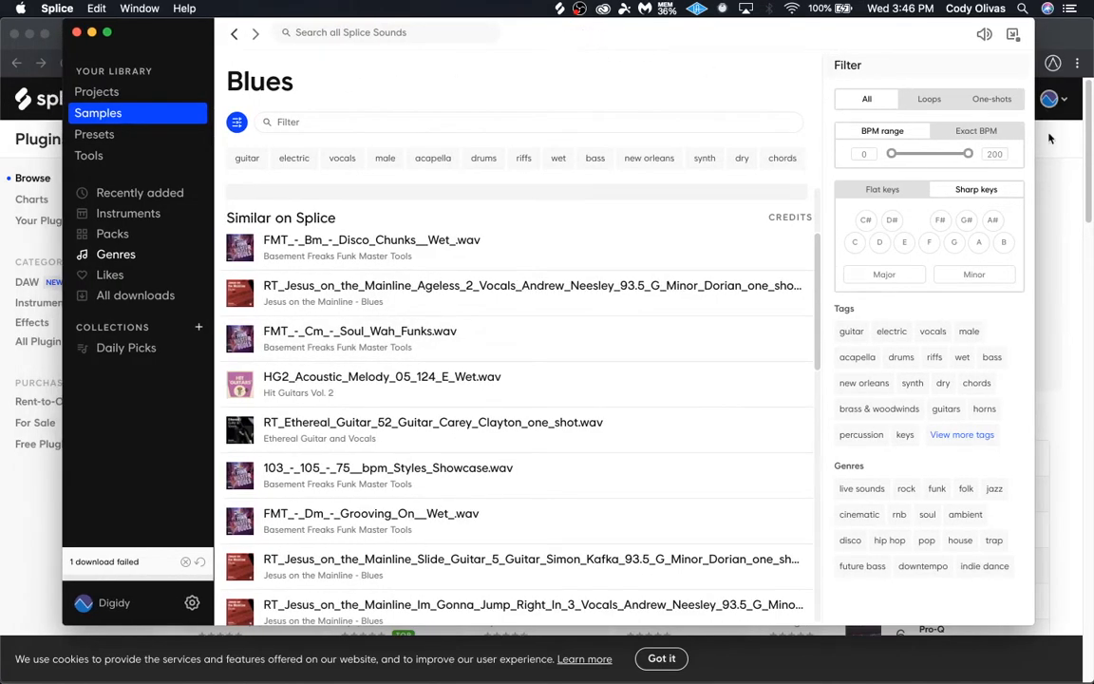
left_click(1049, 138)
scroll(636, 162, "down", 2)
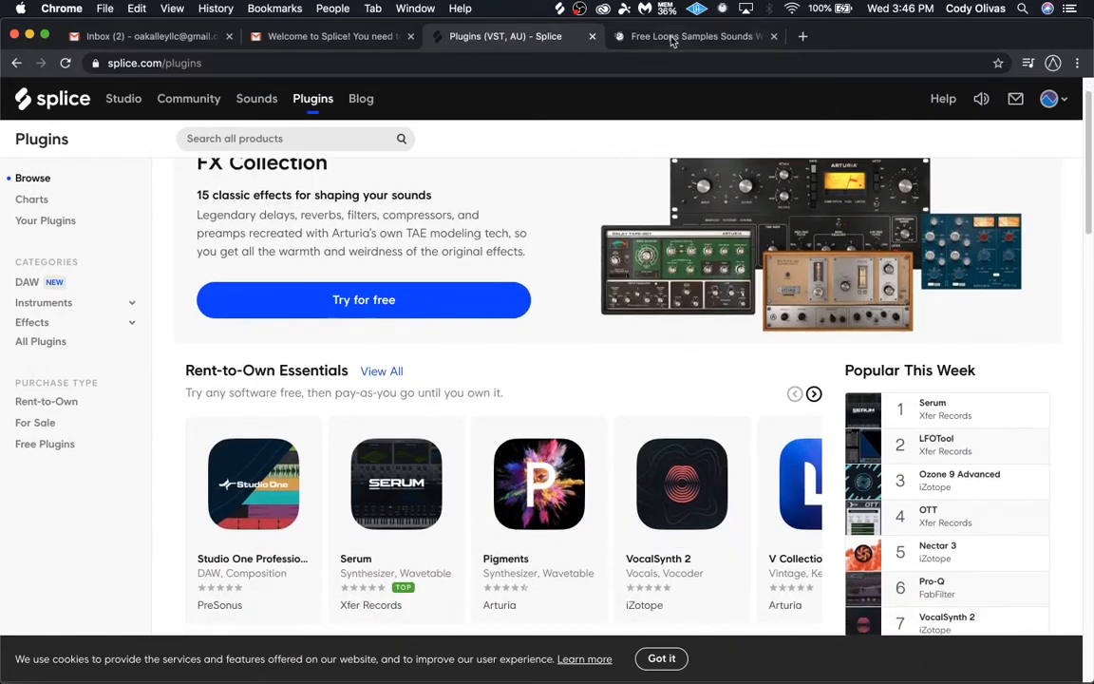
Return to the Looperman free loops page, then switch over to Finder.
left_click(672, 37)
scroll(563, 269, "down", 1)
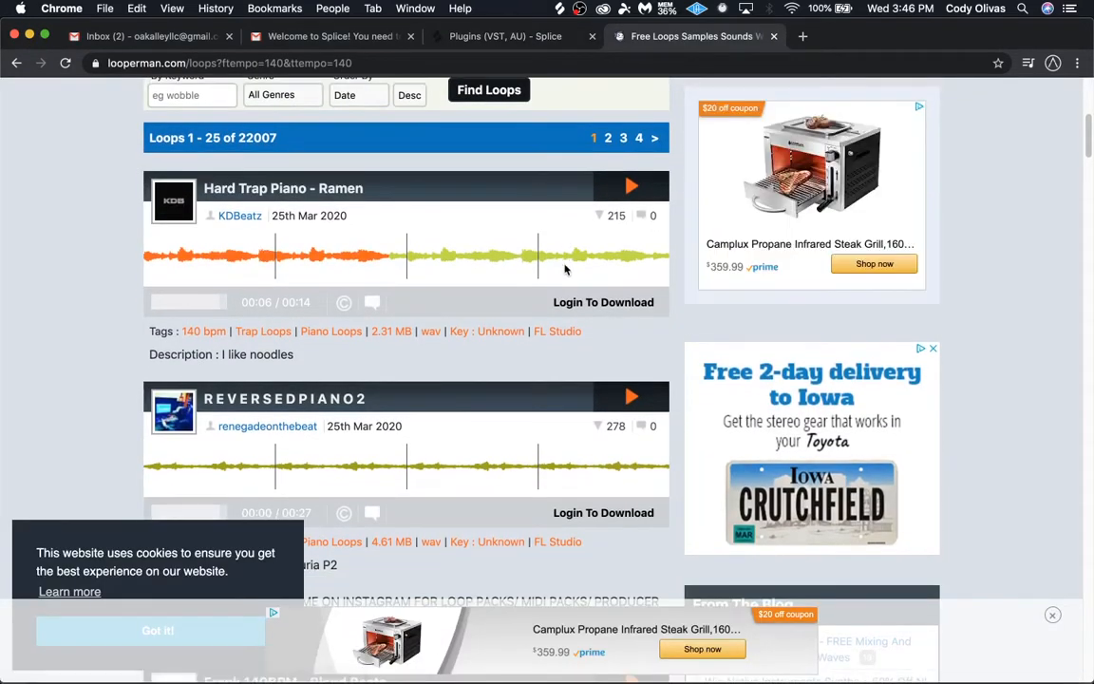
key("super+Tab")
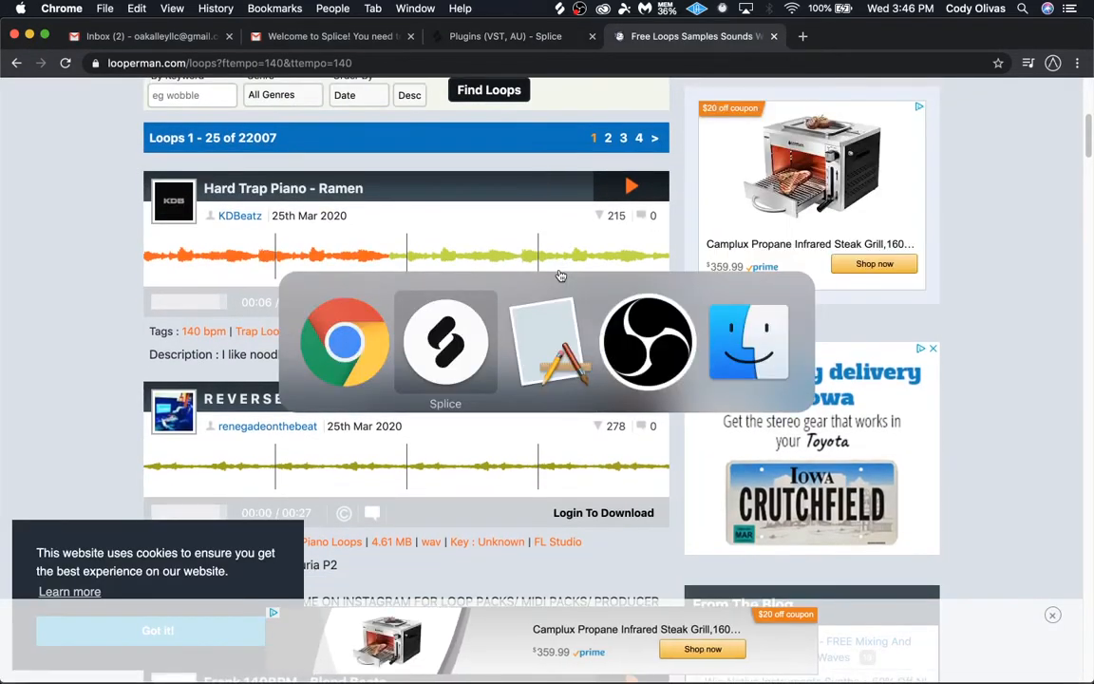
key("super+Tab")
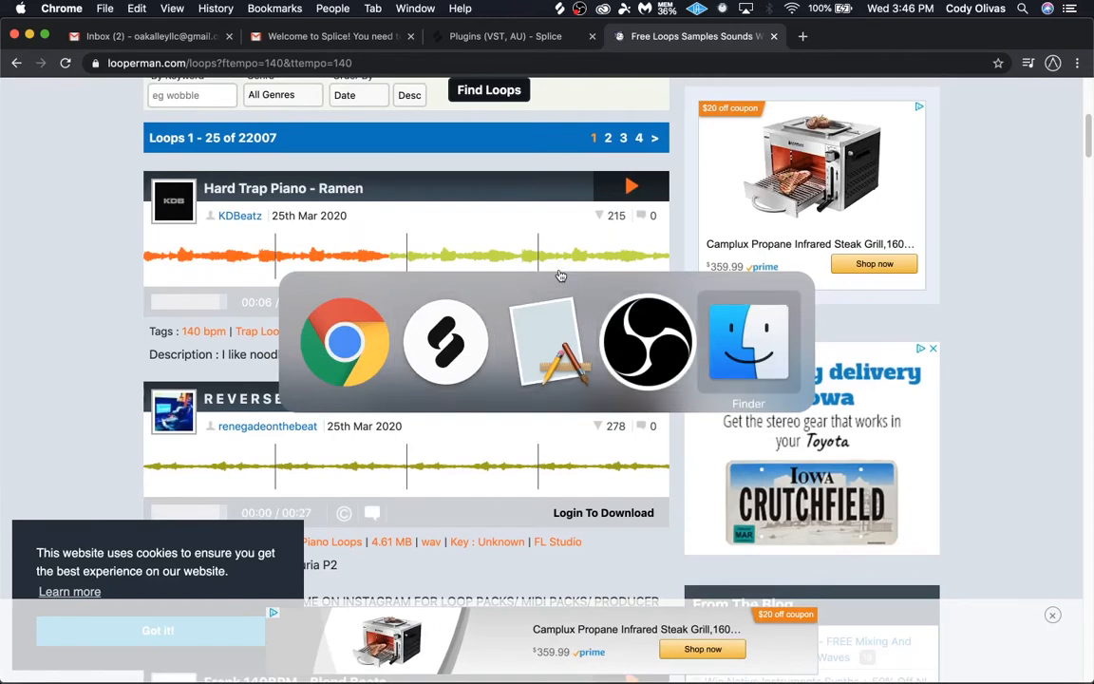
left_click(732, 362)
Open Samples Library > Drums, Quick Look the rap-trap-drum-pattern.wav, then switch to Ableton Live.
left_click_drag(371, 144, 403, 126)
left_click(498, 267)
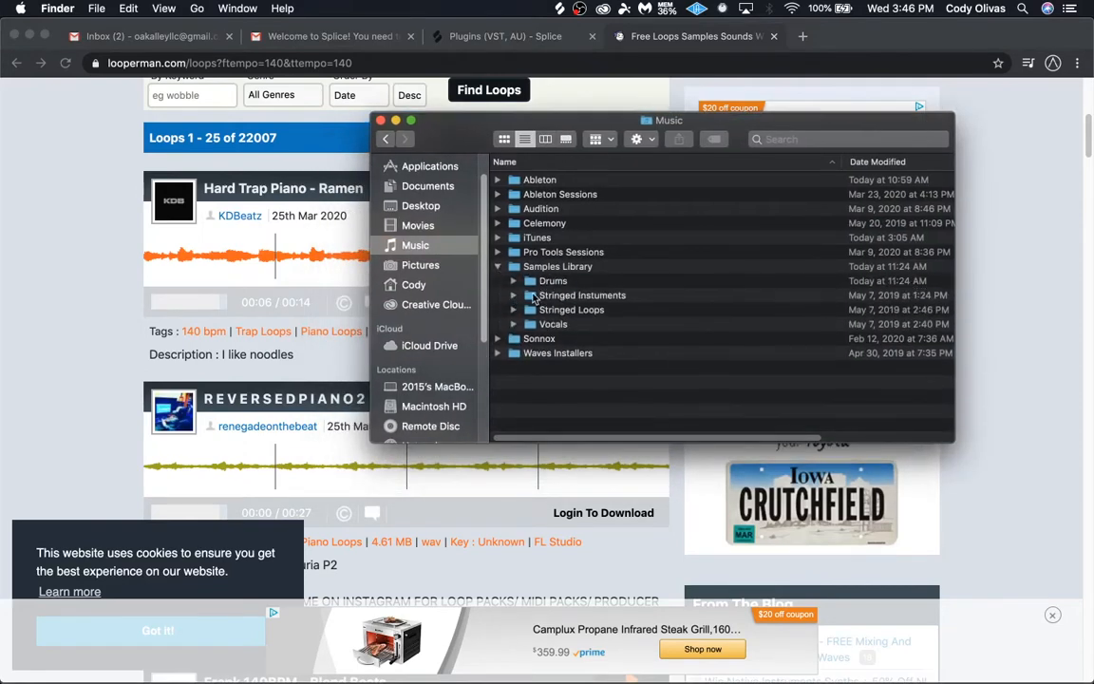
left_click(521, 282)
left_click(512, 281)
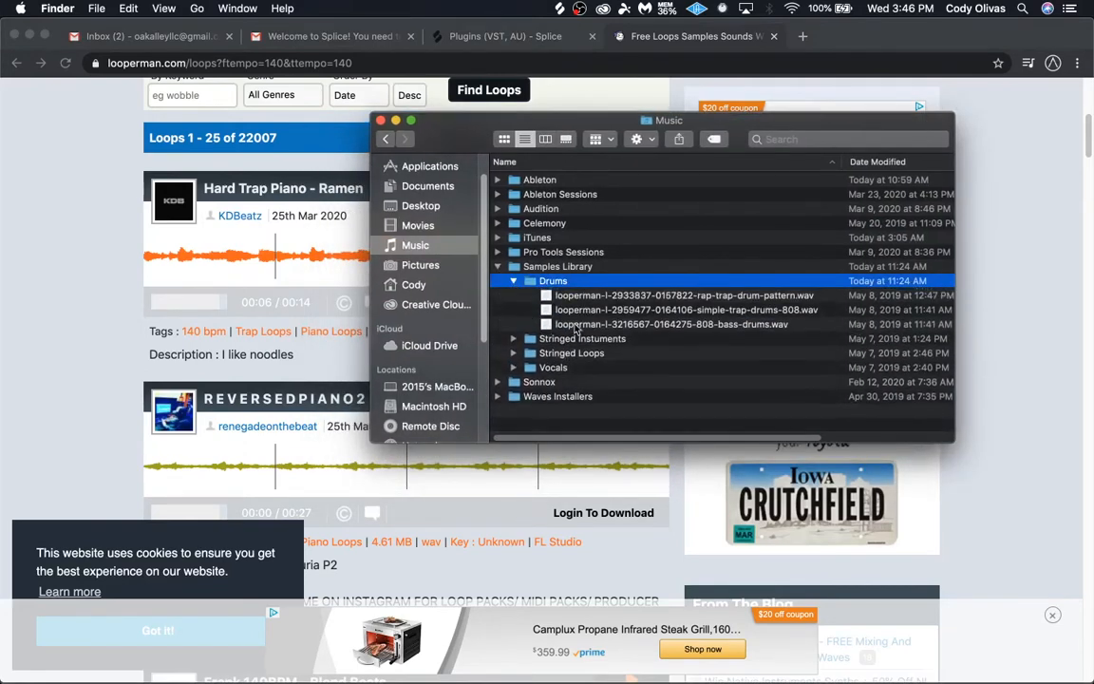
left_click(735, 298)
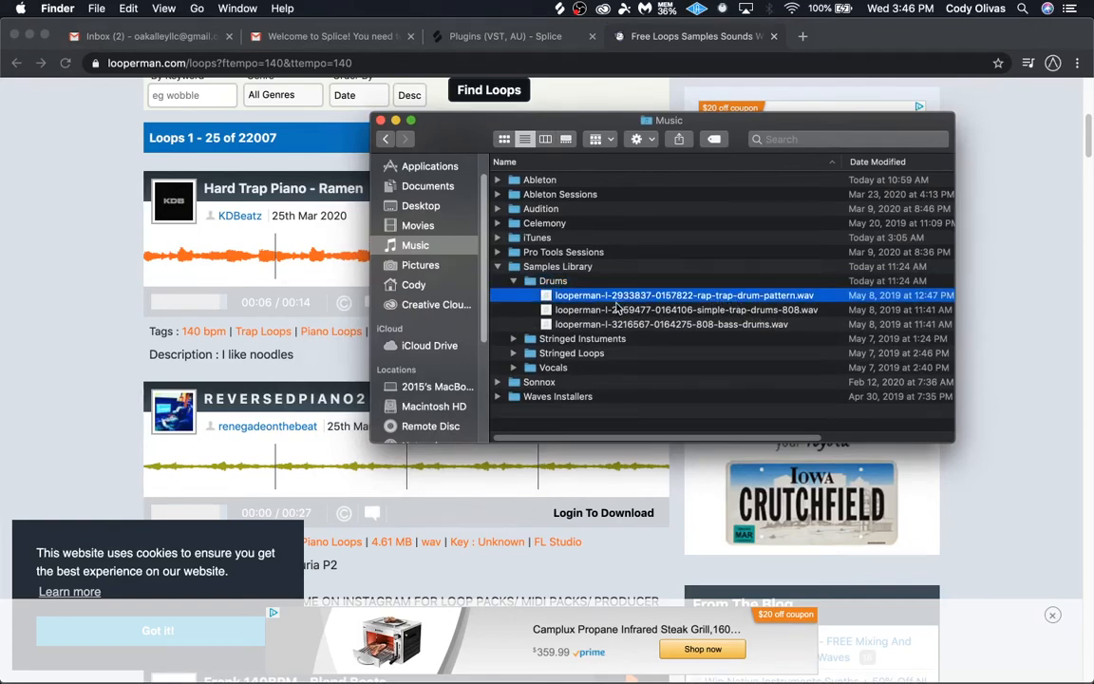
key("space")
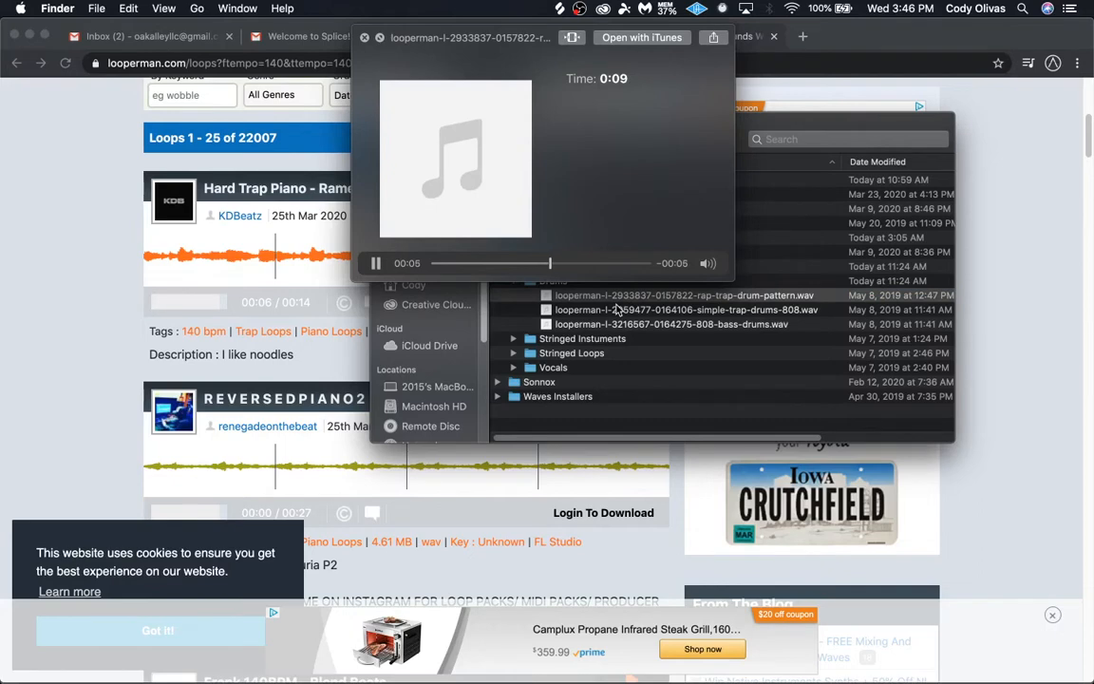
key("space")
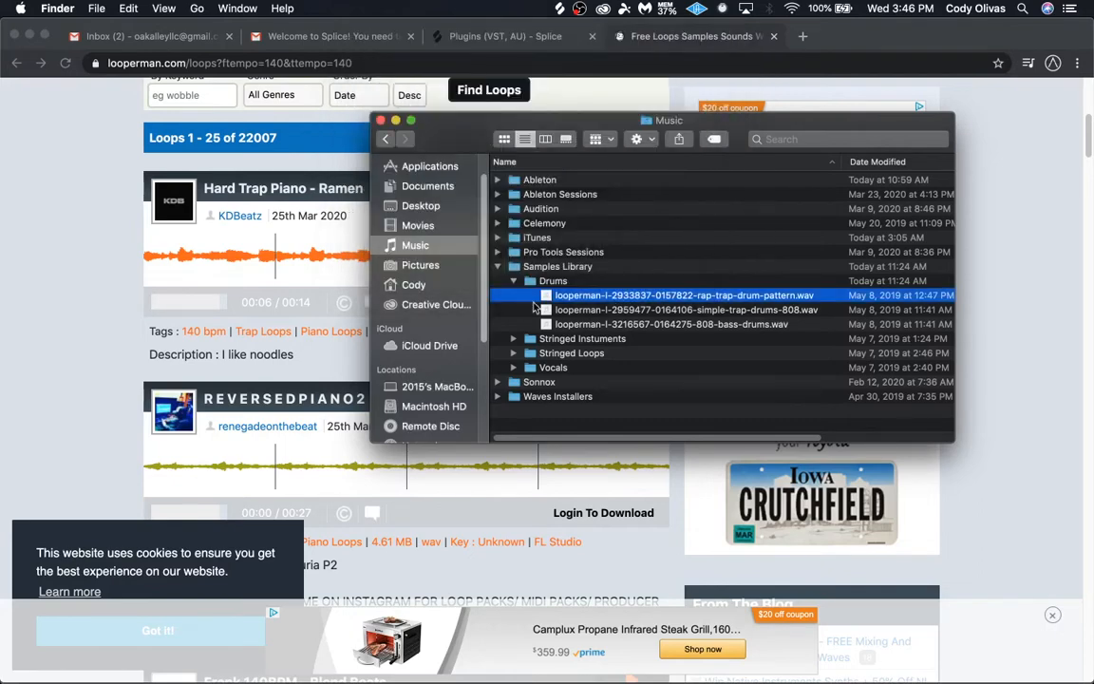
key("space")
key("space")
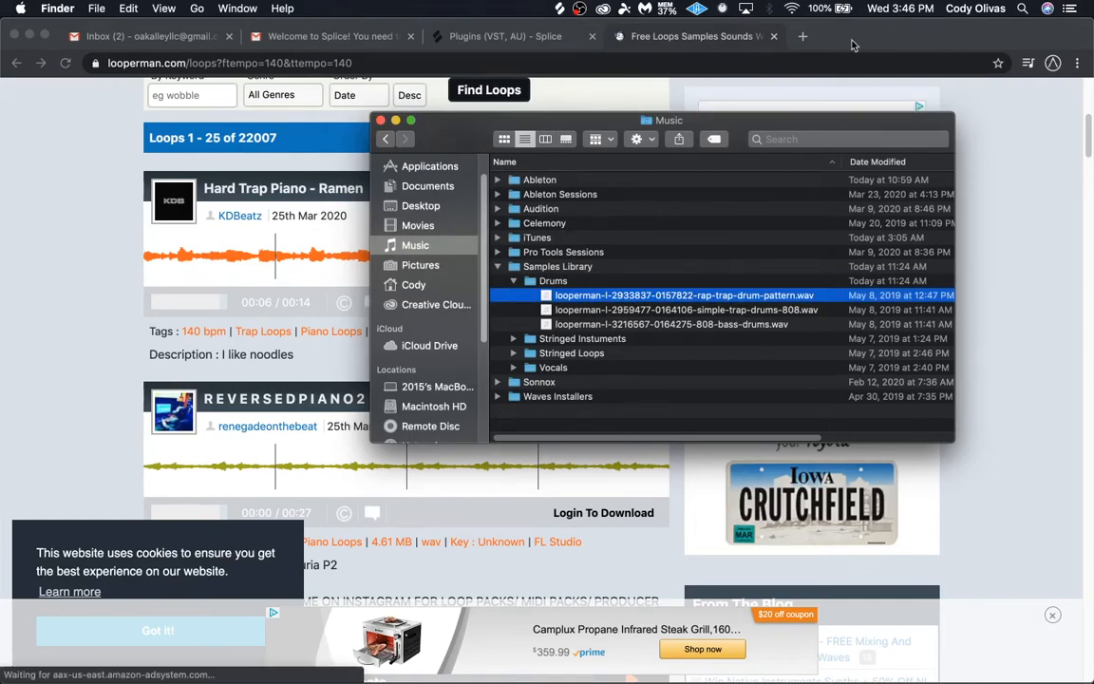
key("super+Tab")
key("super+Tab")
key("super+Tab")
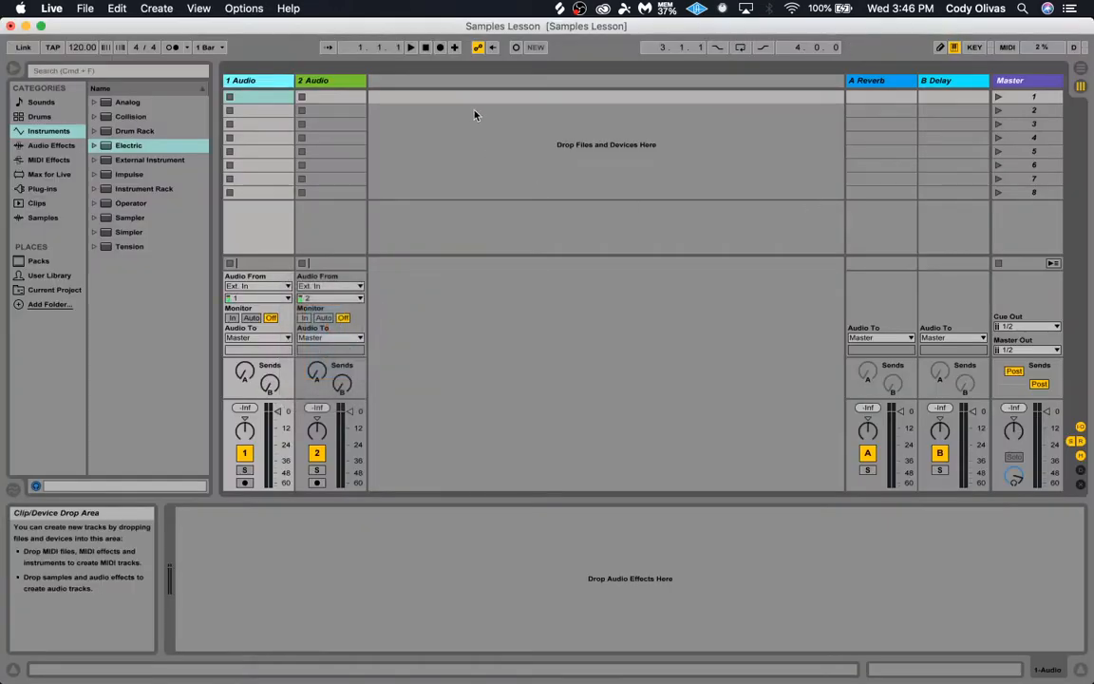
Drag the rap-trap drum pattern WAV from Finder into 1 Audio's first session clip slot.
key("super+Tab")
key("super+Tab")
key("super+Tab")
key("super+Tab")
key("super+Tab")
key("super+Tab")
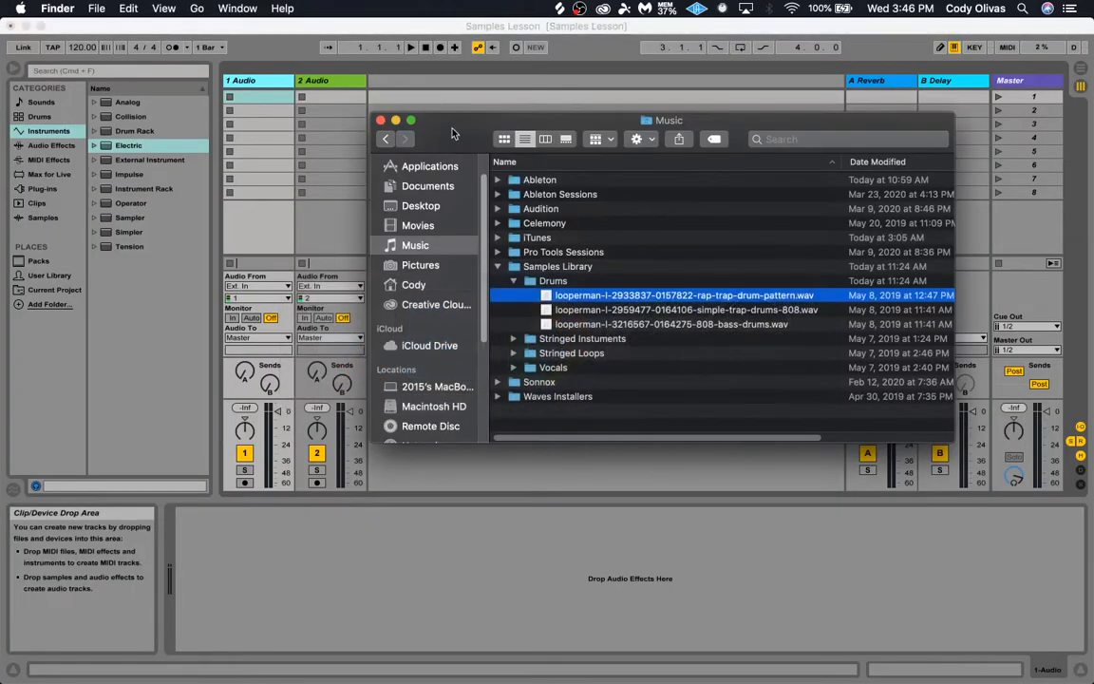
left_click_drag(453, 132, 513, 134)
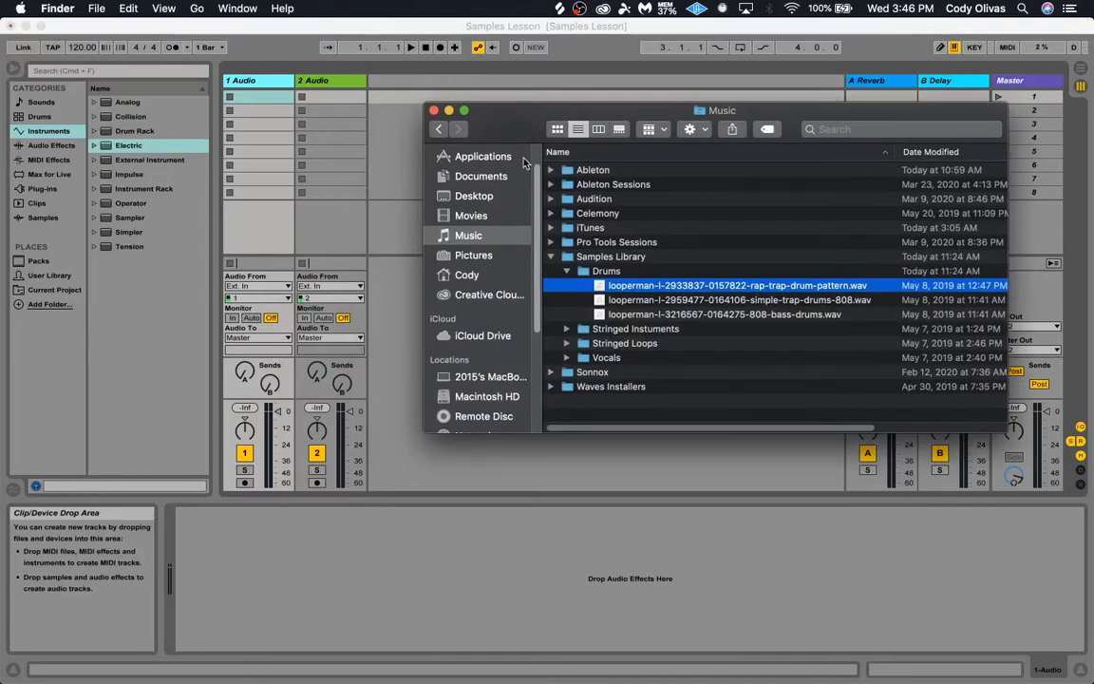
left_click_drag(600, 287, 243, 105)
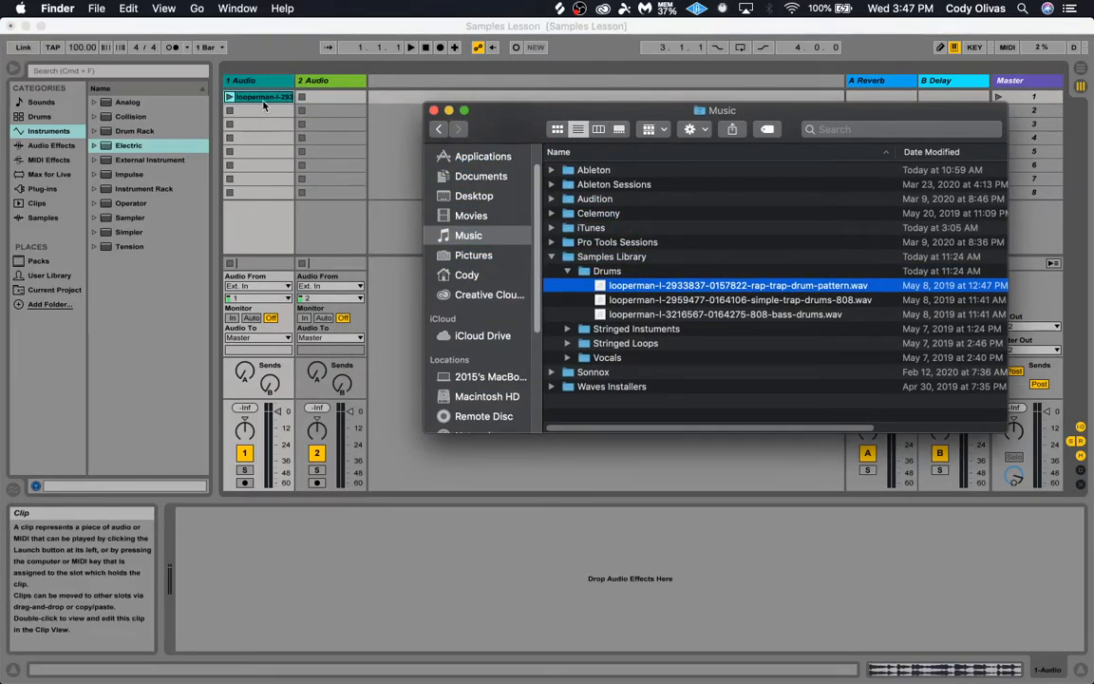
left_click(244, 85)
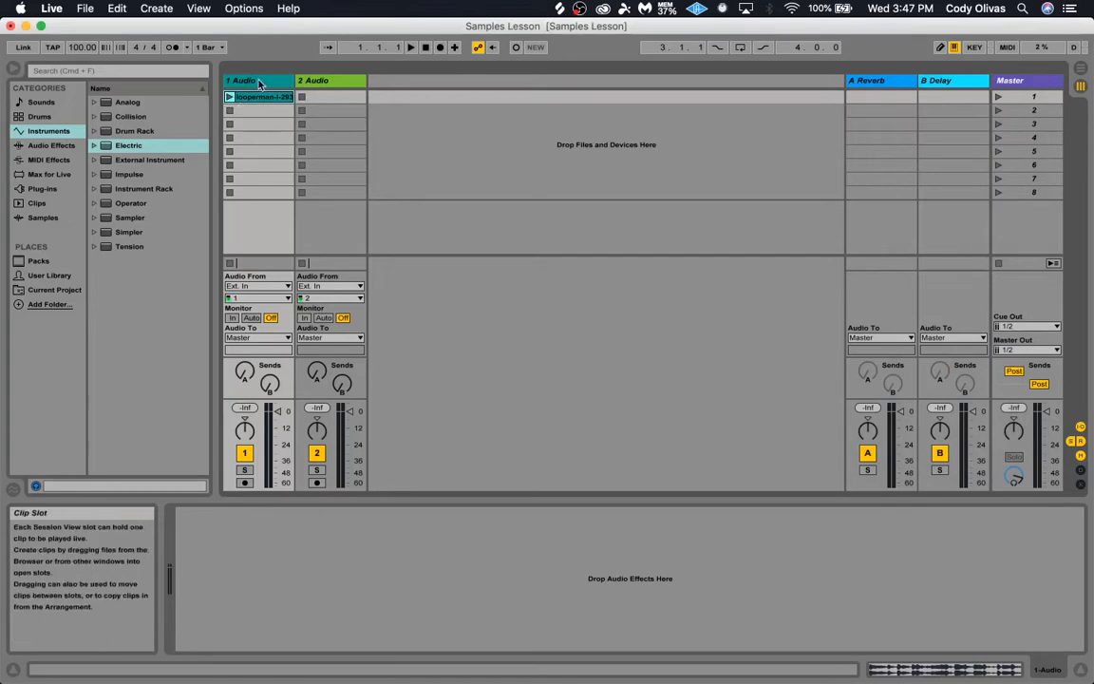
key("super+Tab")
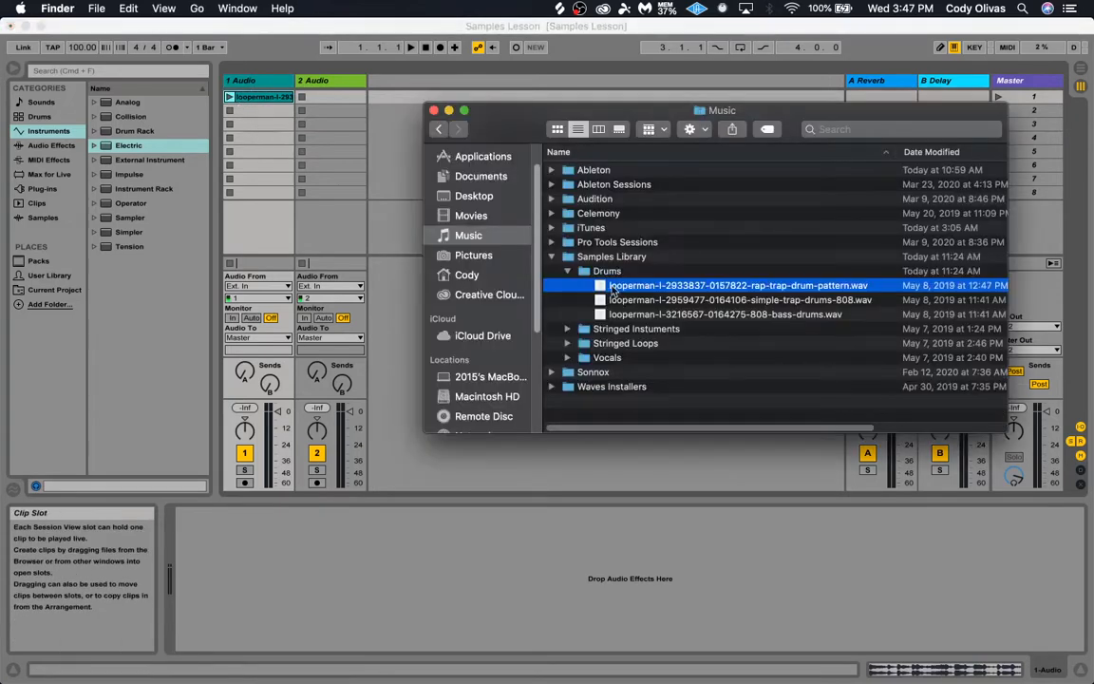
key("super+Tab")
In Arrangement view, place the drum loop on track 1, then return to Session View.
key("Tab")
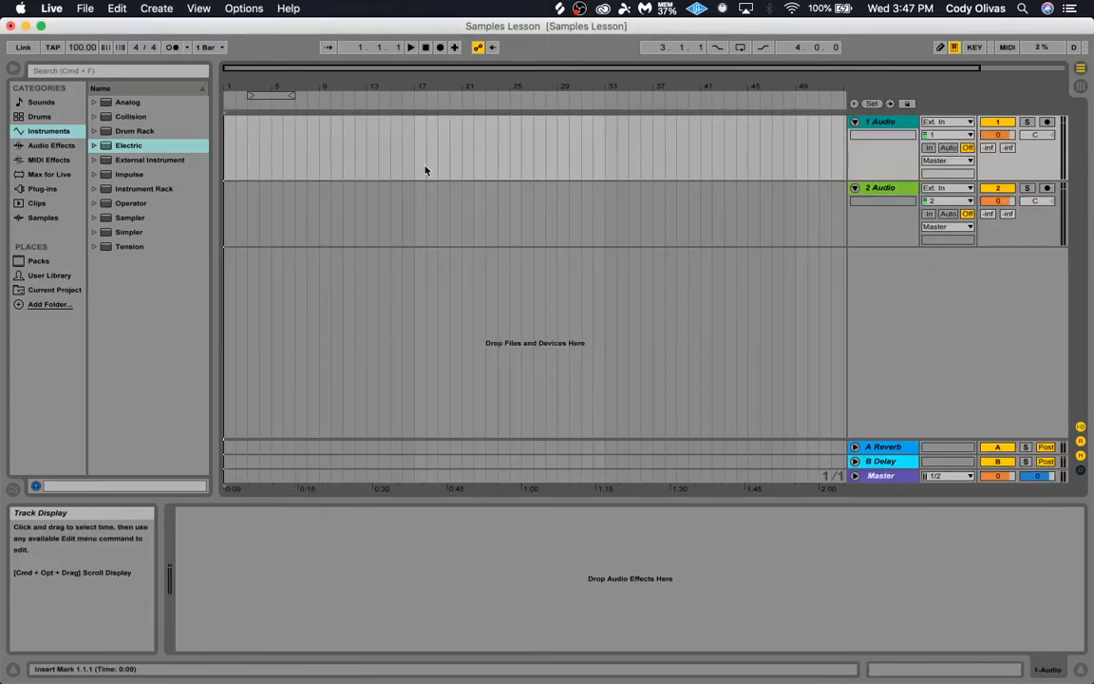
key("super+Tab")
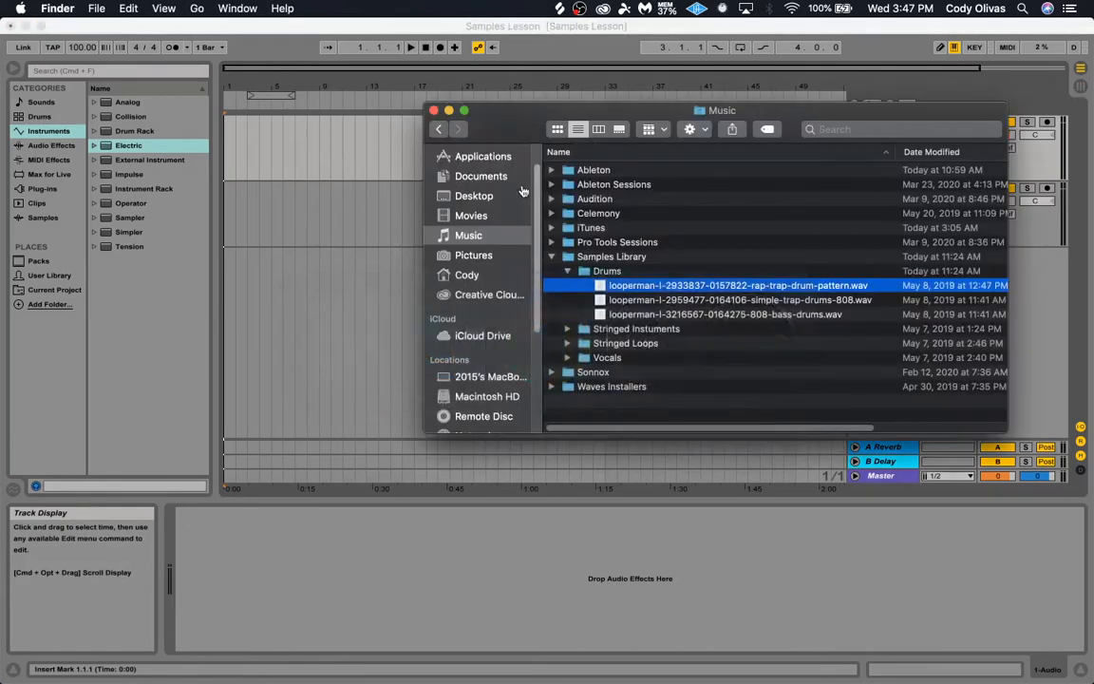
left_click_drag(599, 287, 250, 142)
key("super+Tab")
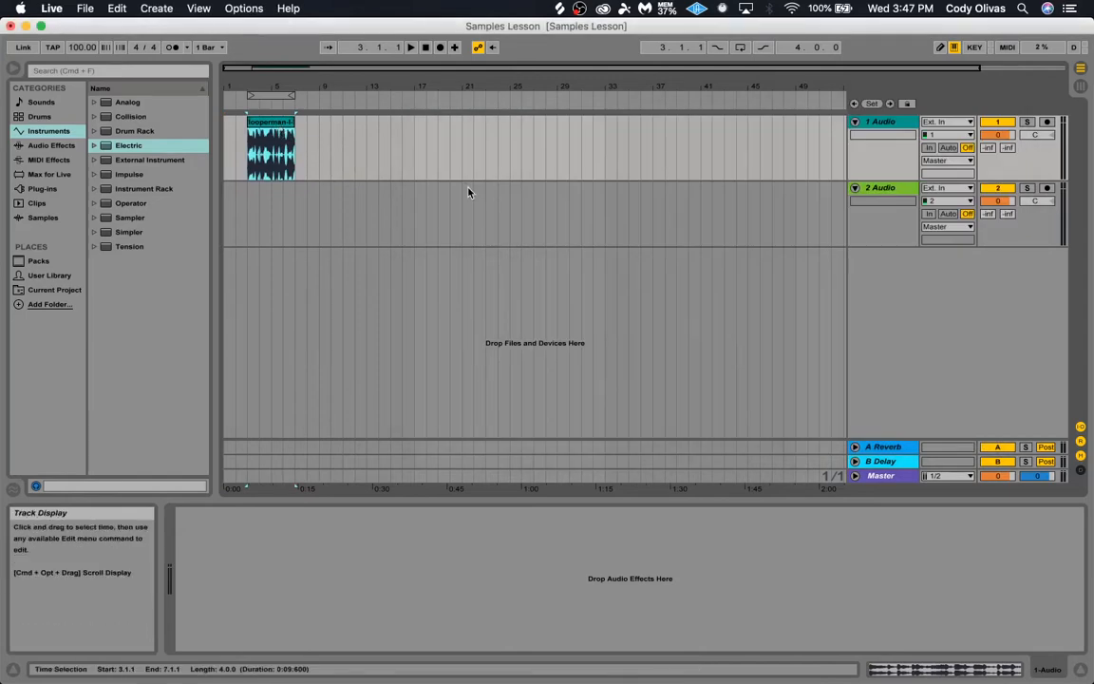
key("super+Tab")
key("super+Tab")
key("super+Tab")
key("super+Tab")
key("super+Tab")
key("Tab")
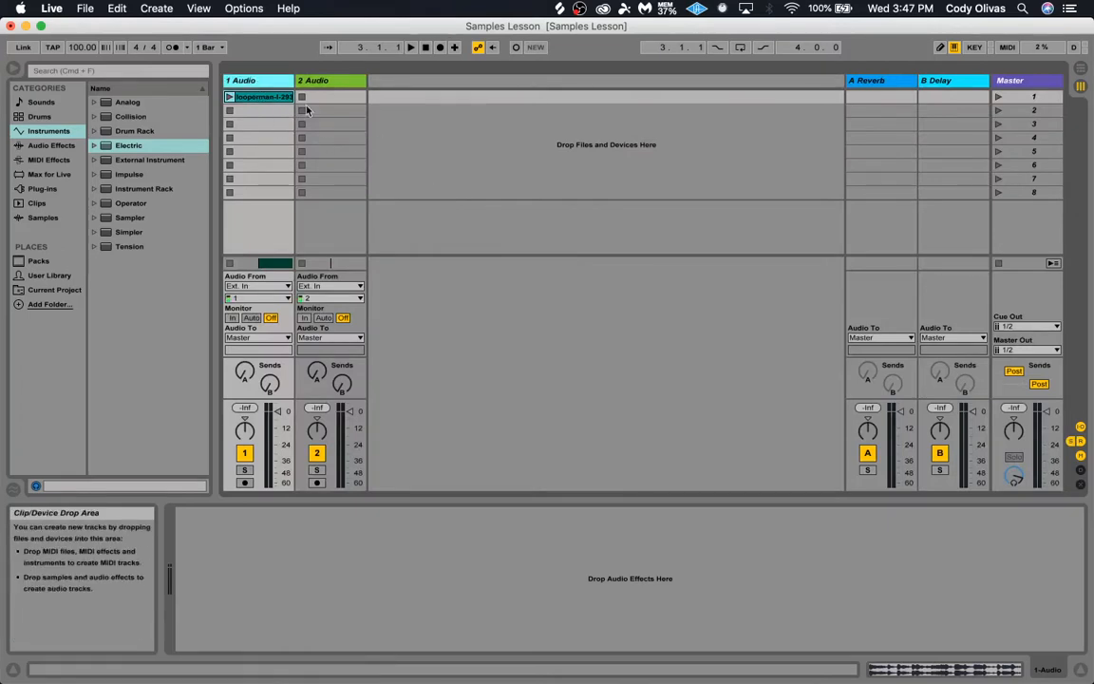
Rename the 1 Audio track holding the drum loop to DRUMS with Cmd+R.
right_click(255, 84)
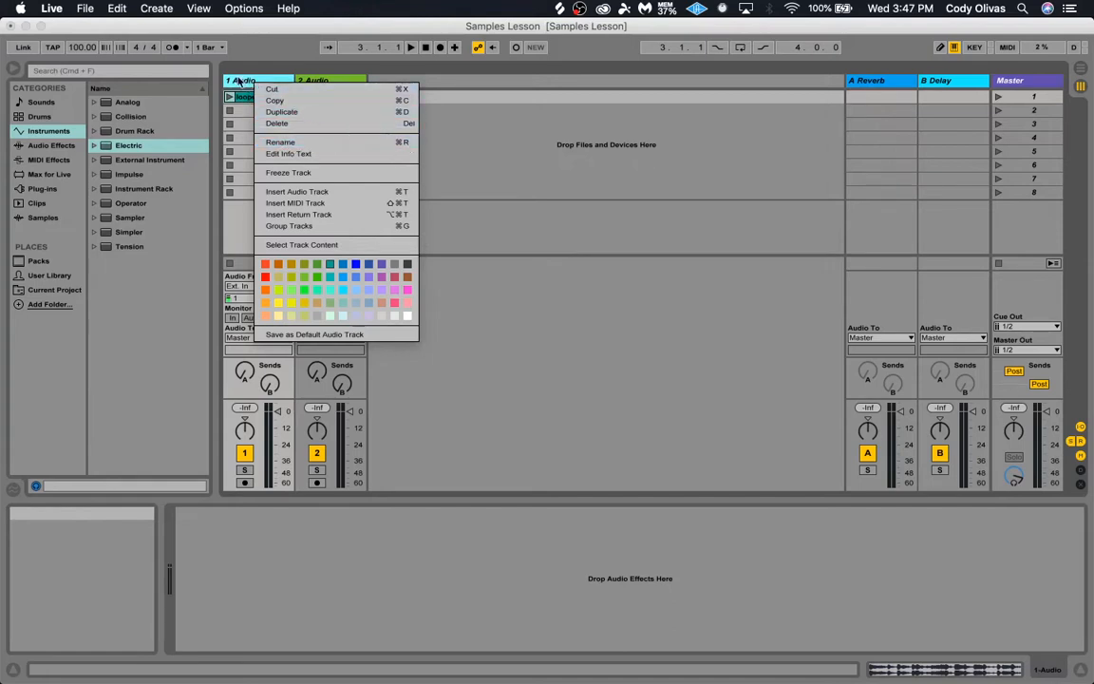
left_click(243, 82)
key("super+r")
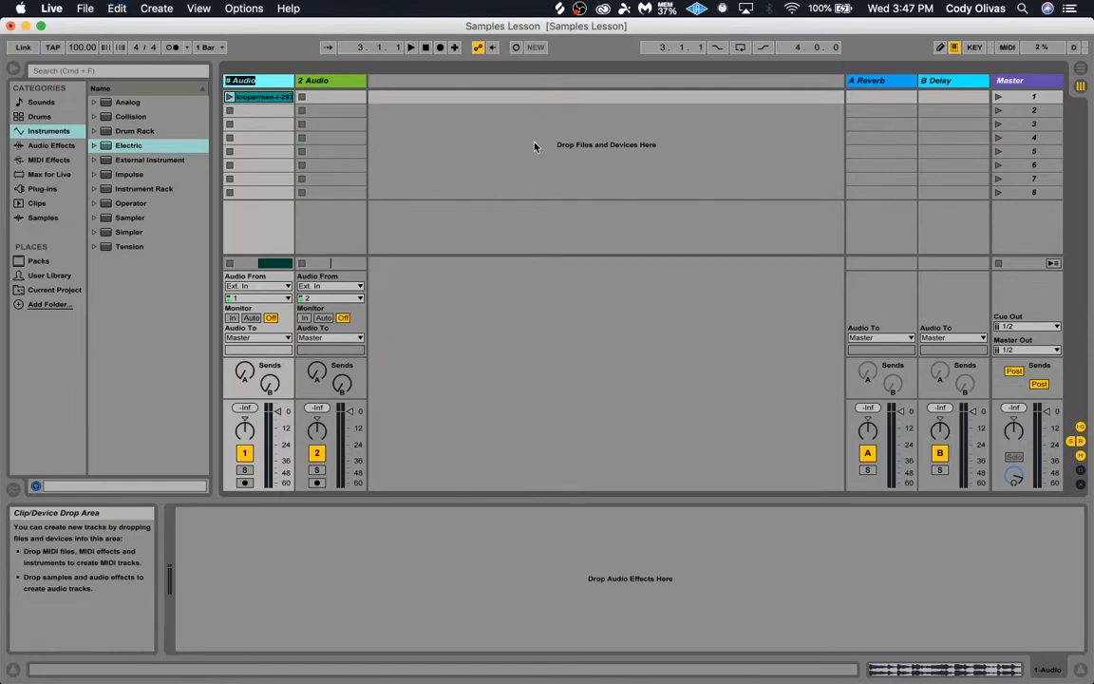
type("DRu")
key("Return")
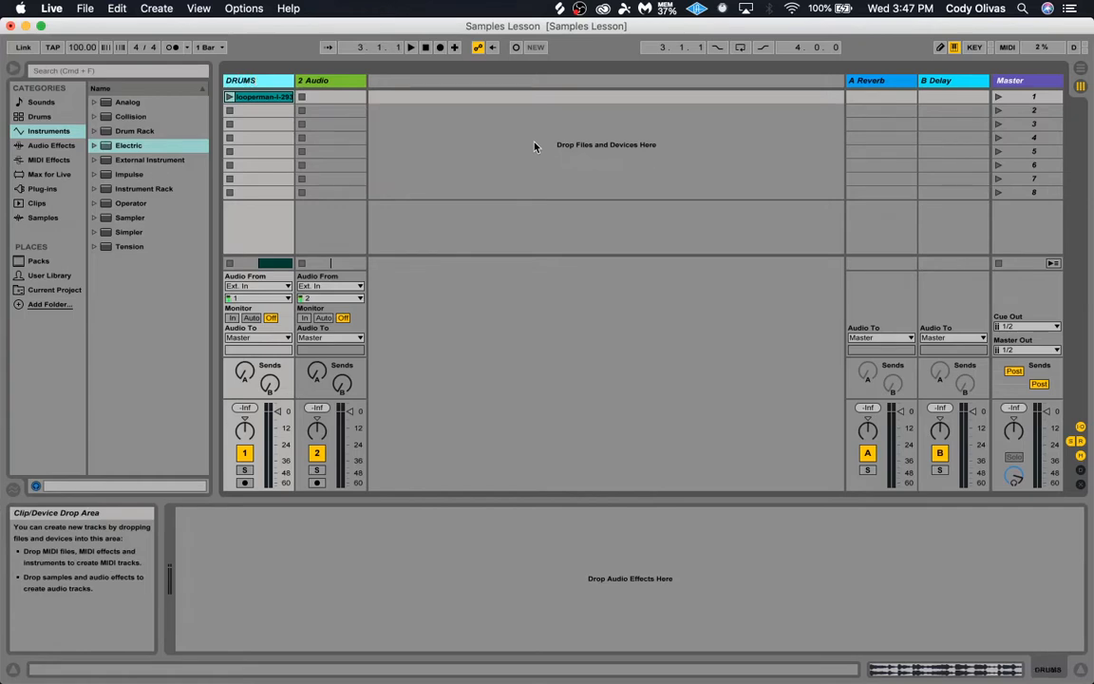
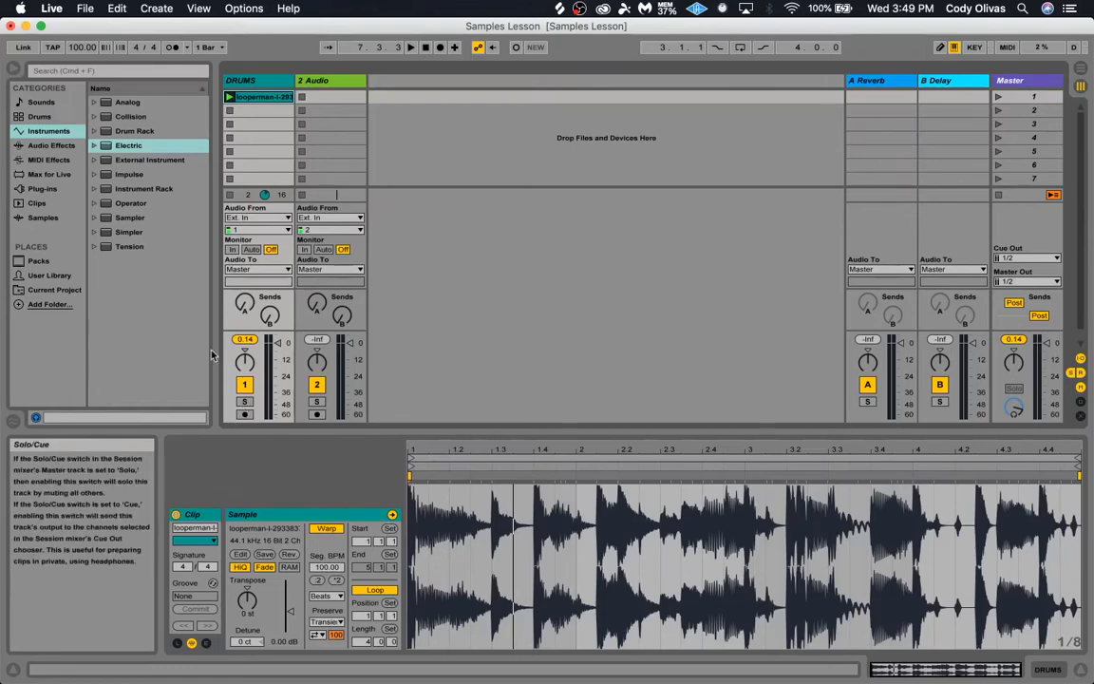
Turn on the metronome, start playback, set the tempo to 120 BPM and launch the DRUMS clip.
left_click(172, 49)
key("space")
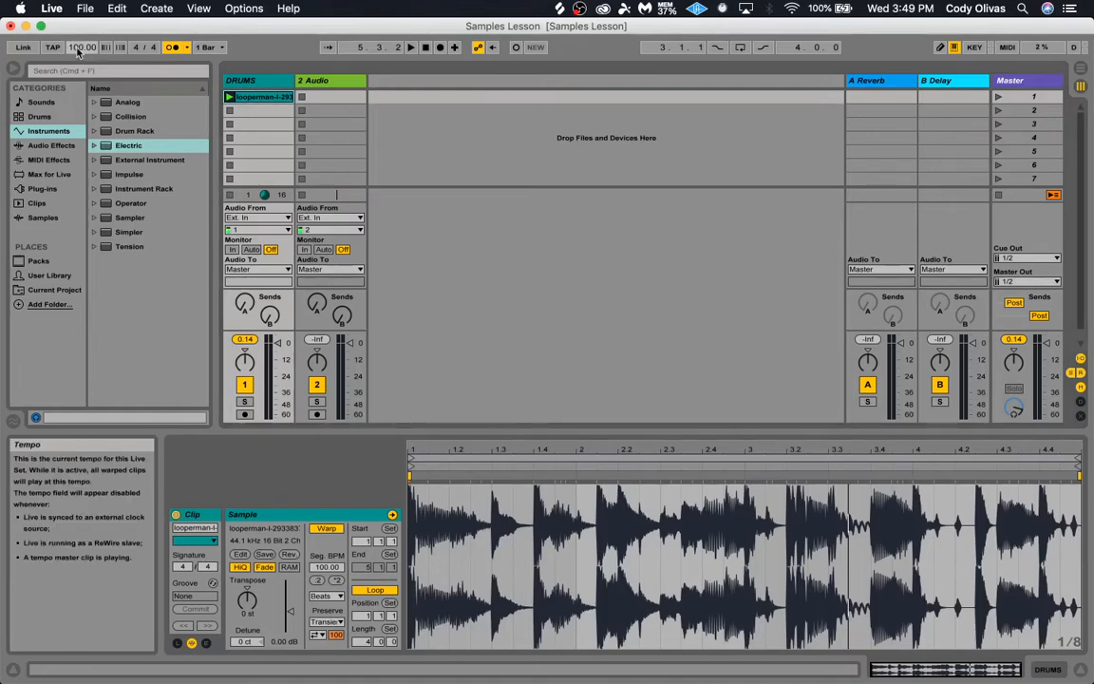
type("120")
key("Return")
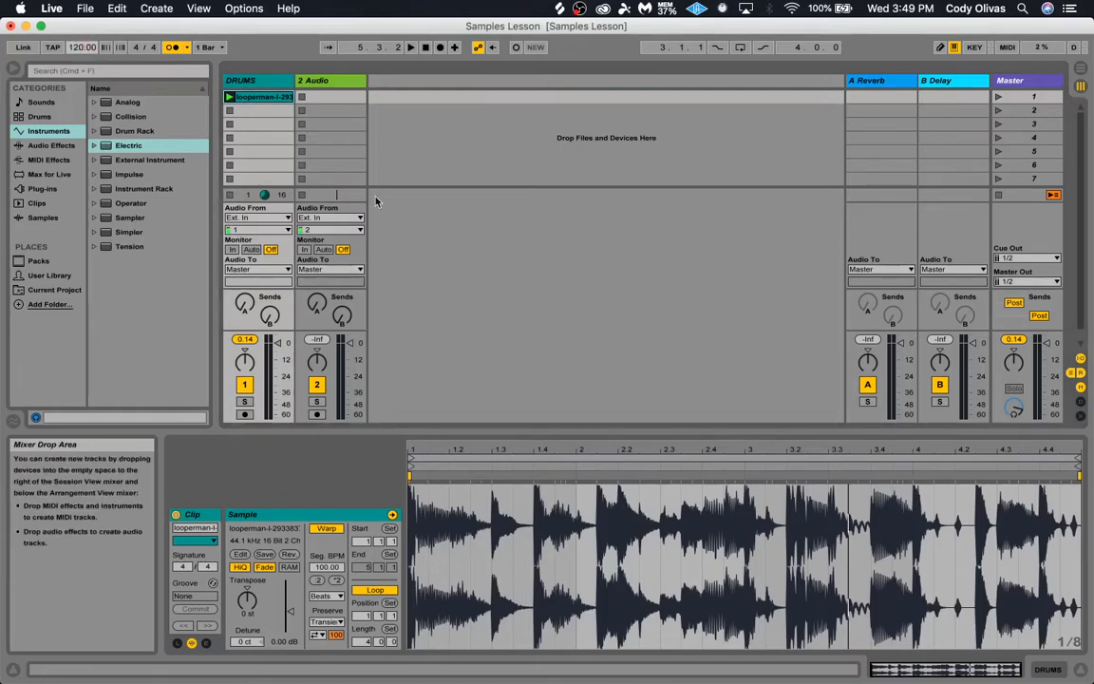
left_click(229, 96)
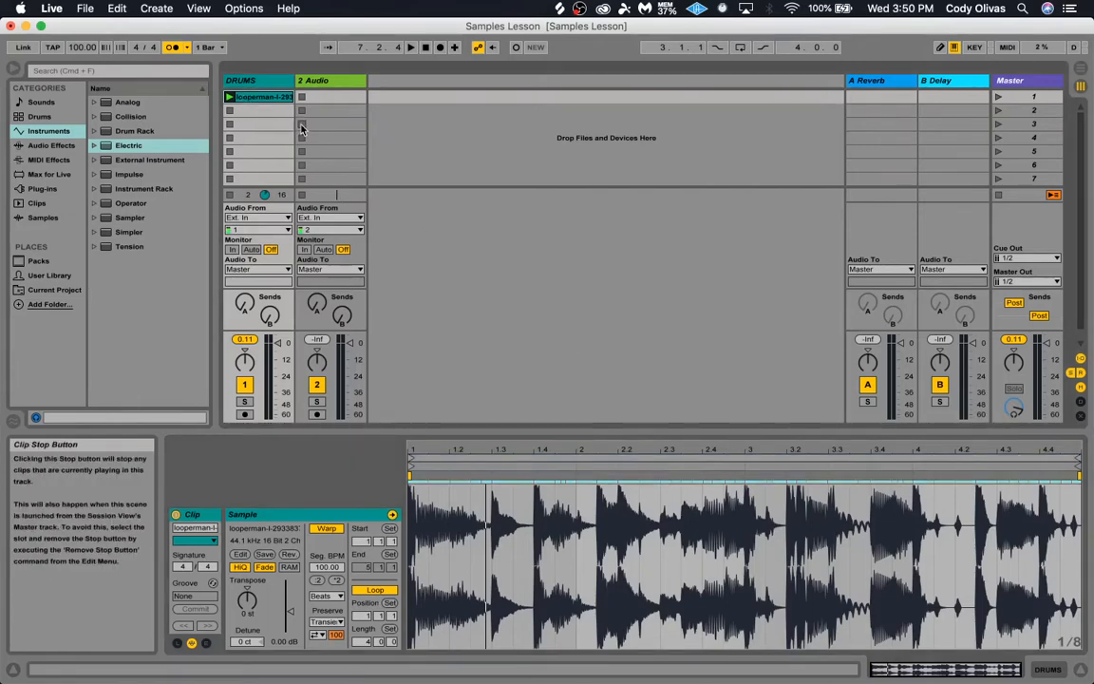
Switch to Arrangement View, use Back to Arrangement, then select and zoom in on the DRUMS clip.
key("Tab")
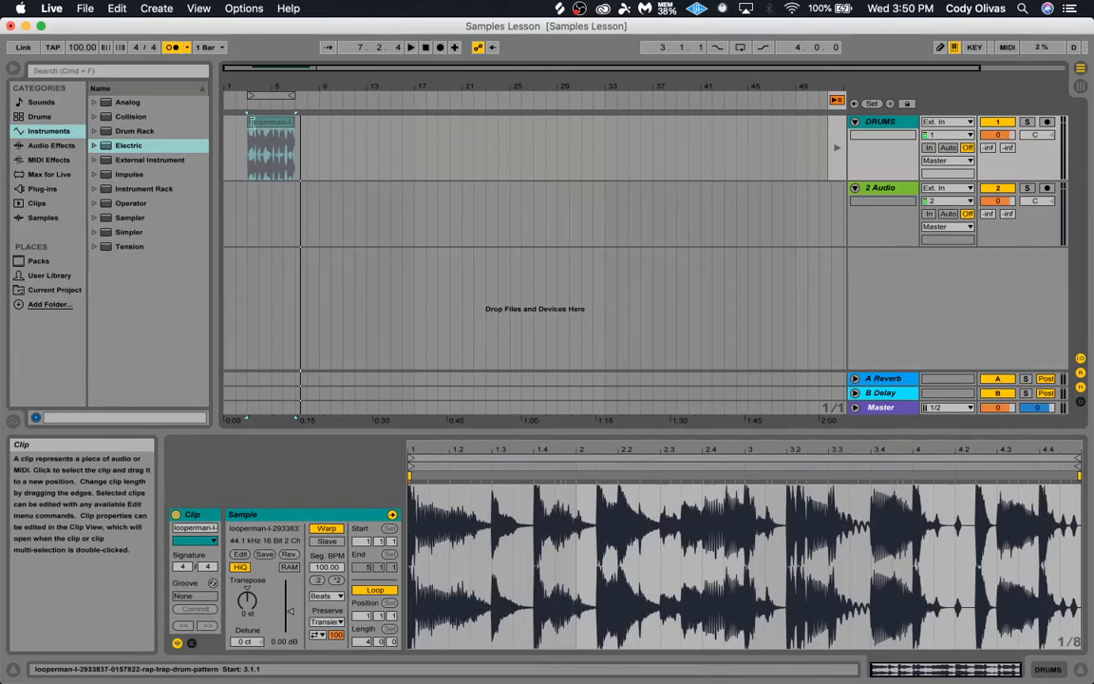
key("Tab")
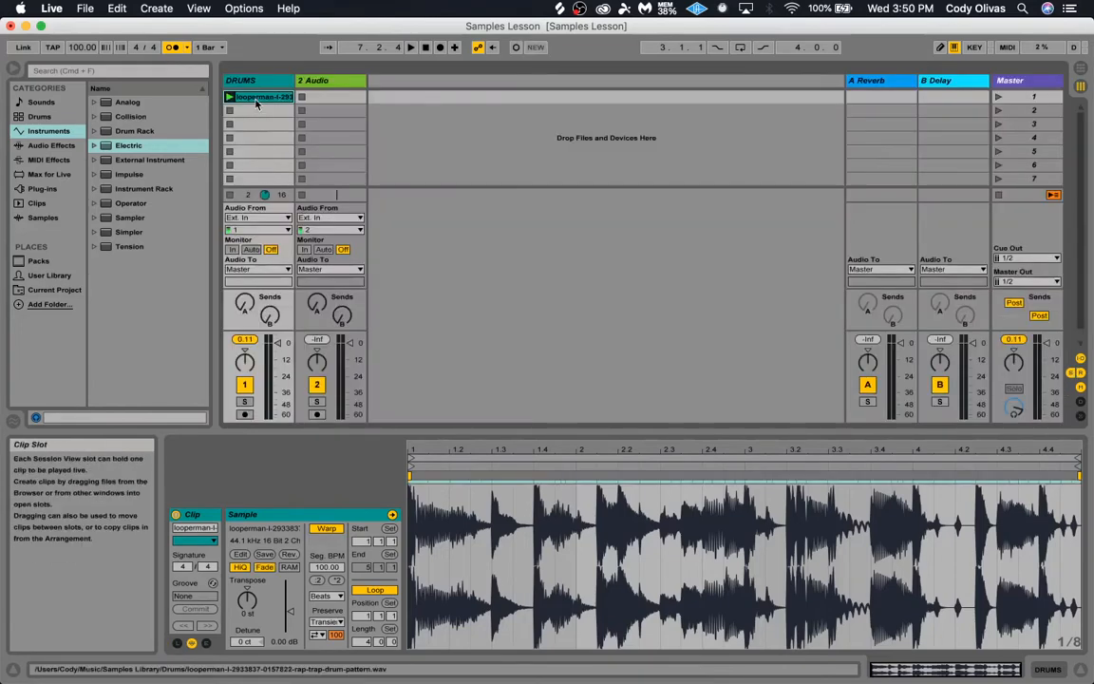
key("Tab")
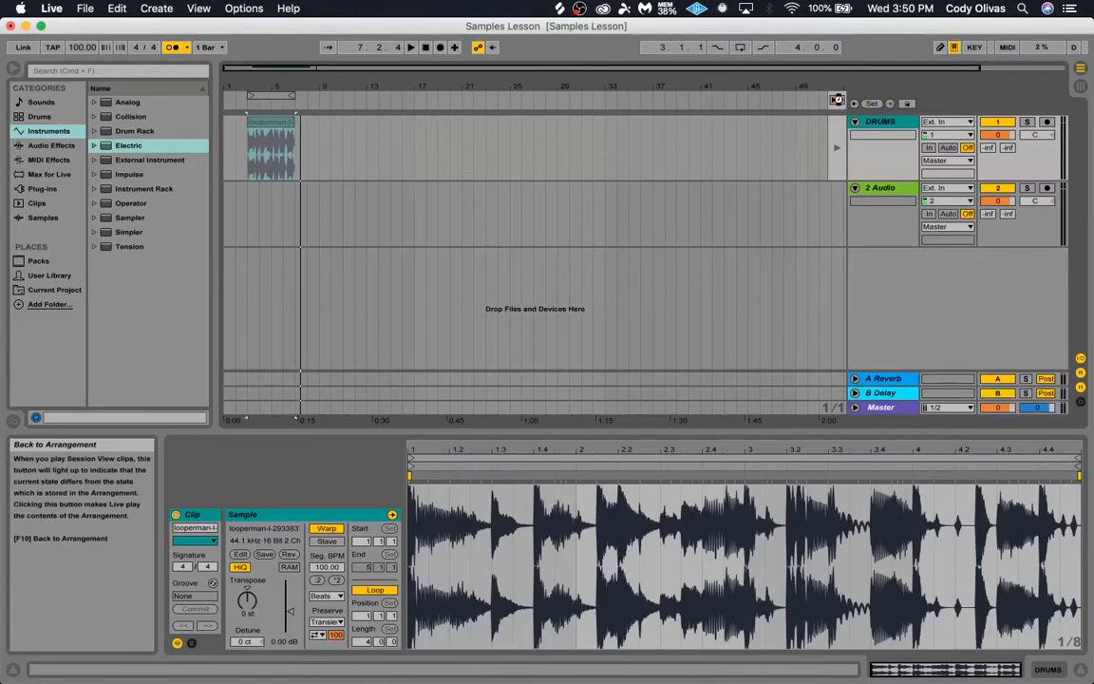
left_click(837, 99)
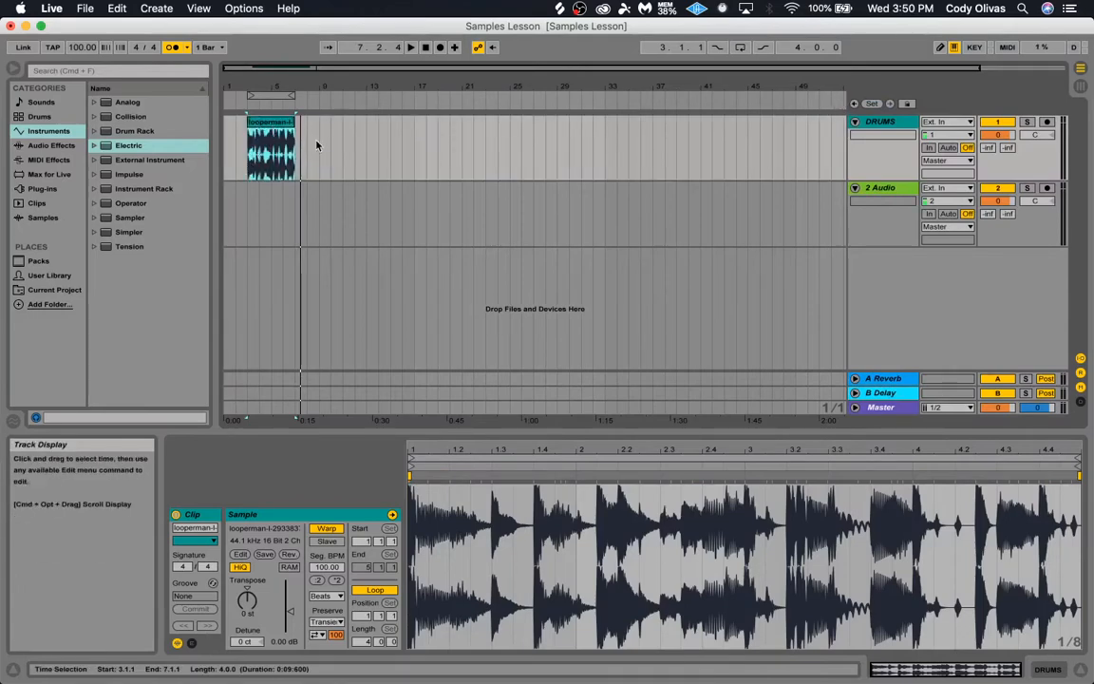
left_click(270, 125)
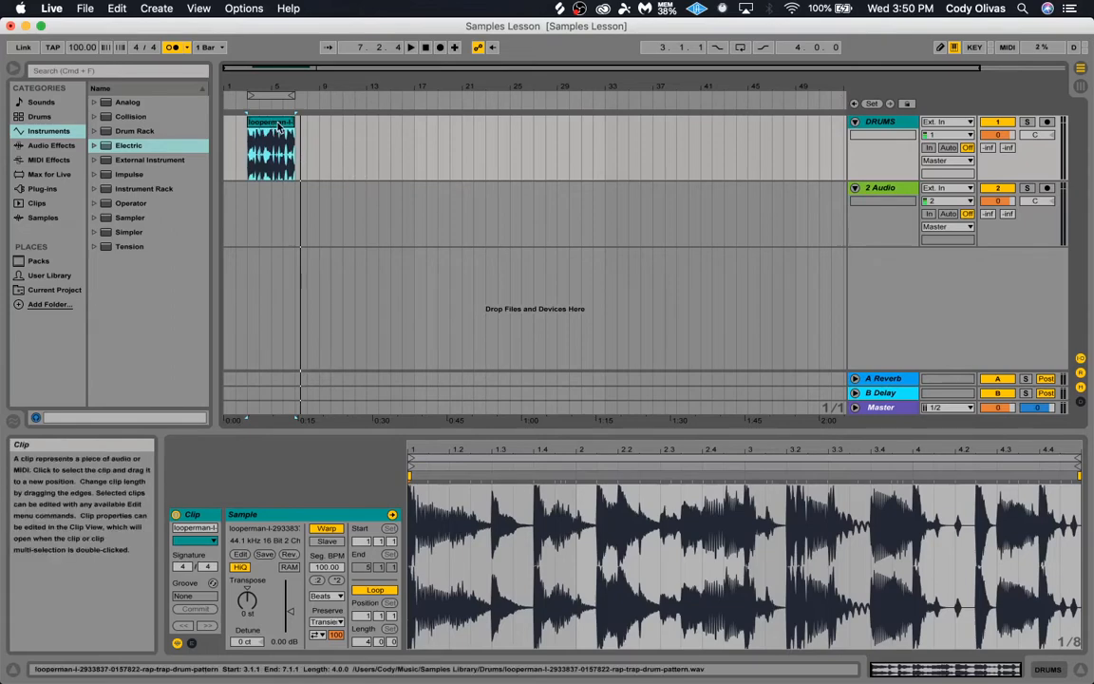
left_click_drag(337, 69, 321, 128)
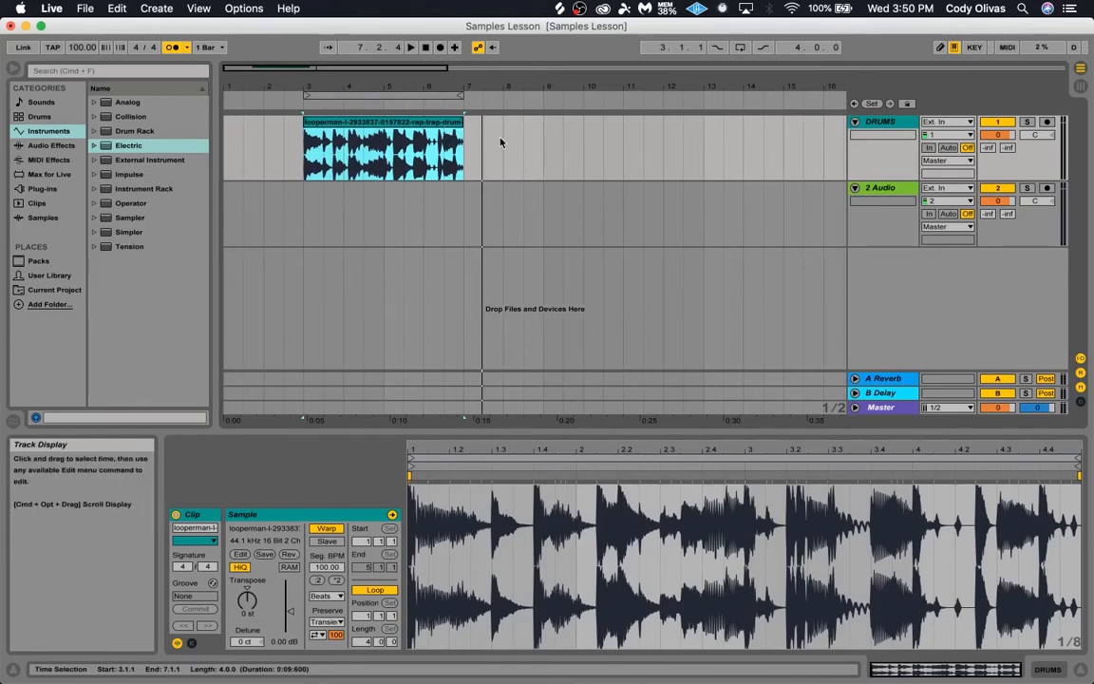
Duplicate the drum clip to bars 7–11 and extend the loop over both clips.
key("super+d")
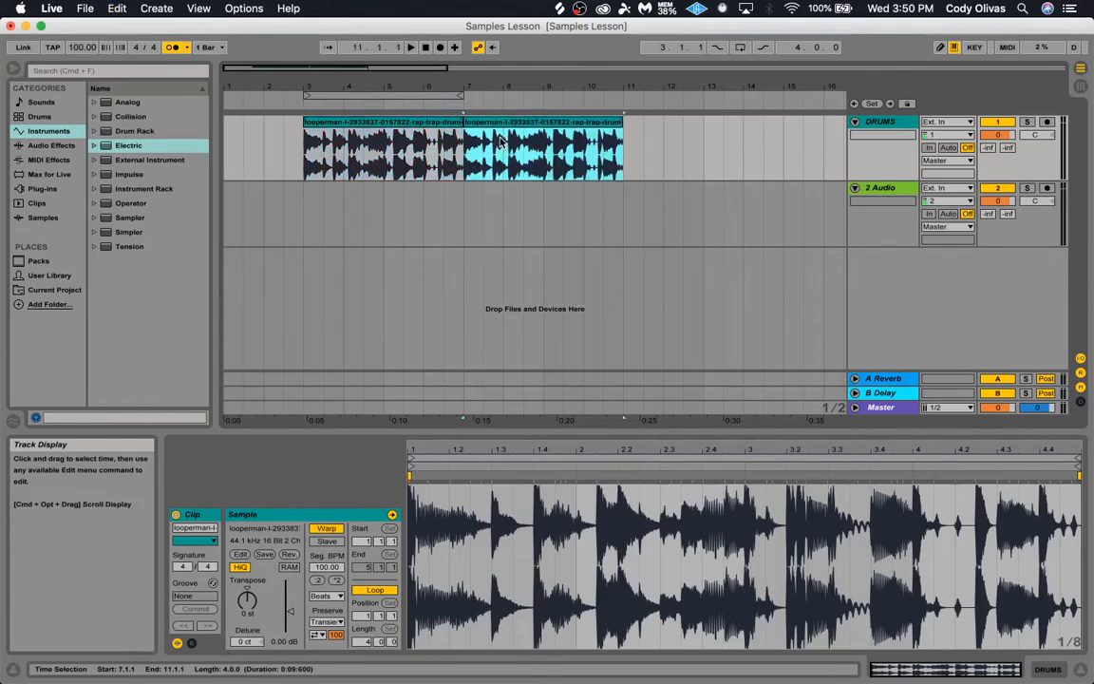
scroll(704, 155, "right", 3)
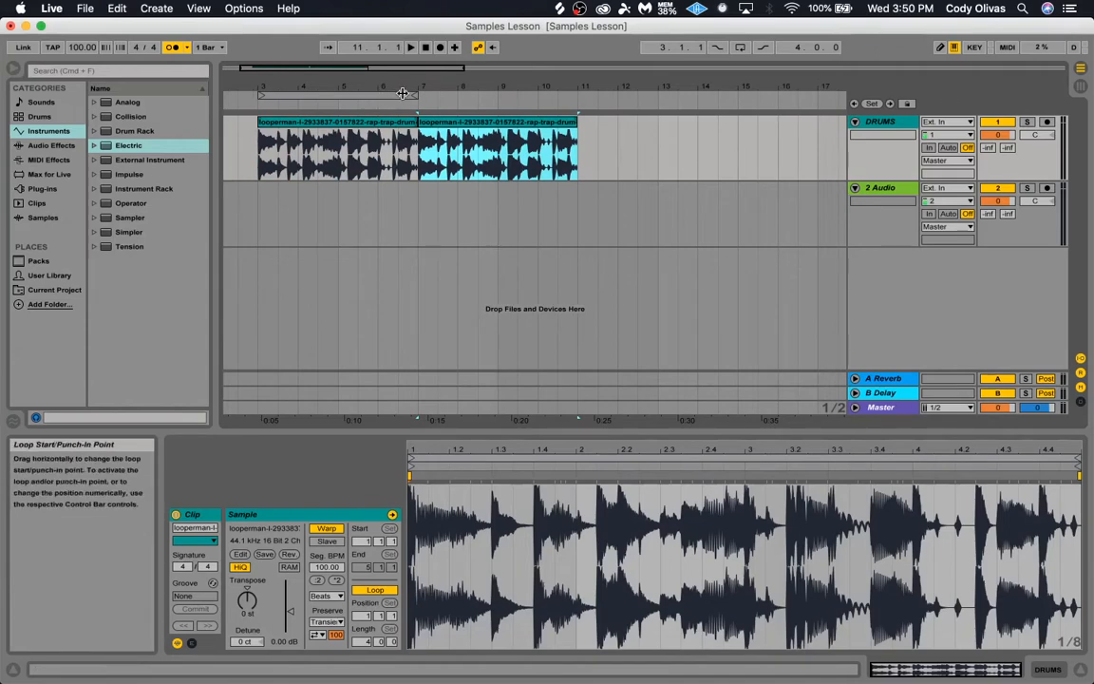
left_click_drag(408, 91, 578, 91)
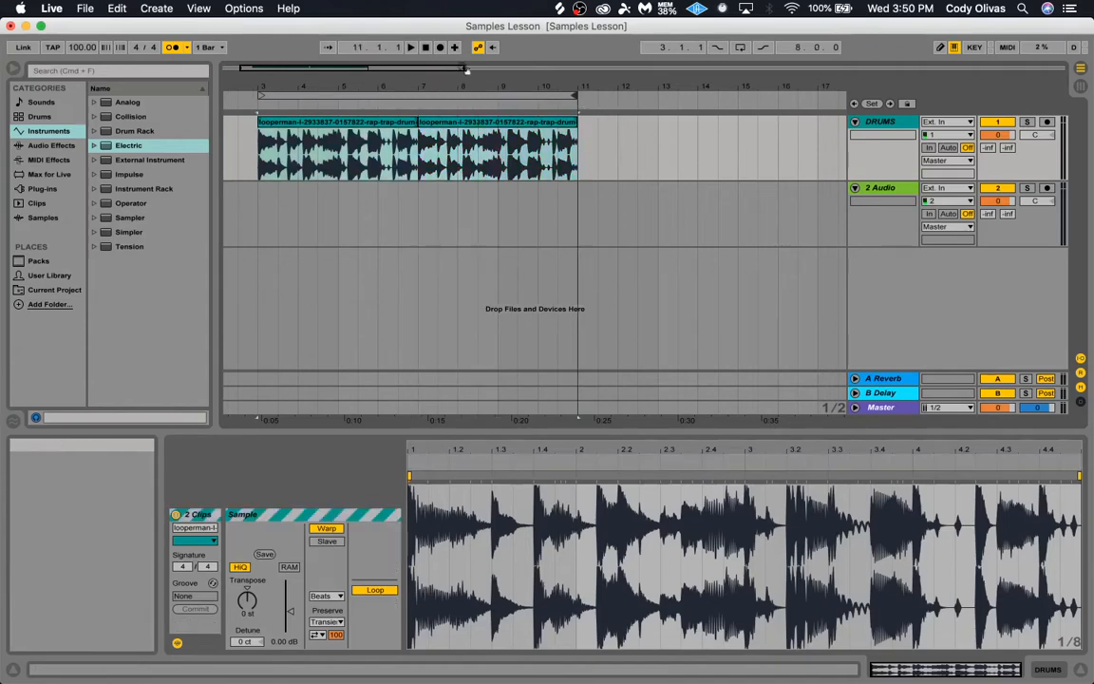
key("minus")
key("minus")
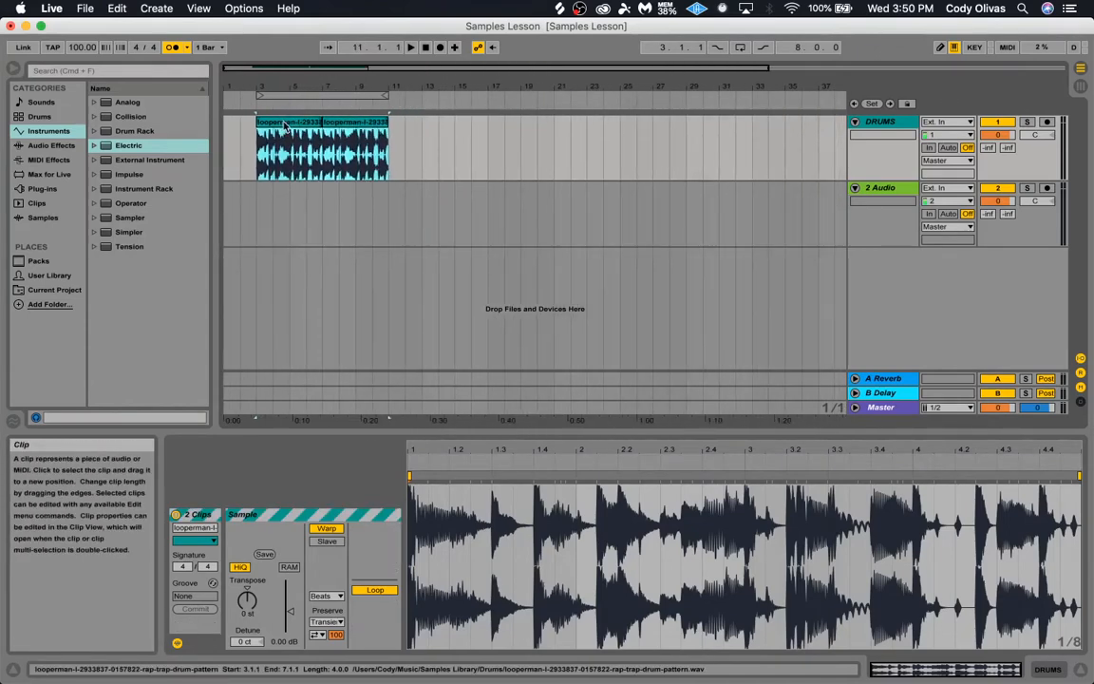
Duplicate both drum clips to bars 11–19 and stretch the loop end to bar 19.
left_click(488, 152)
left_click(293, 122)
left_click(351, 122, "shift")
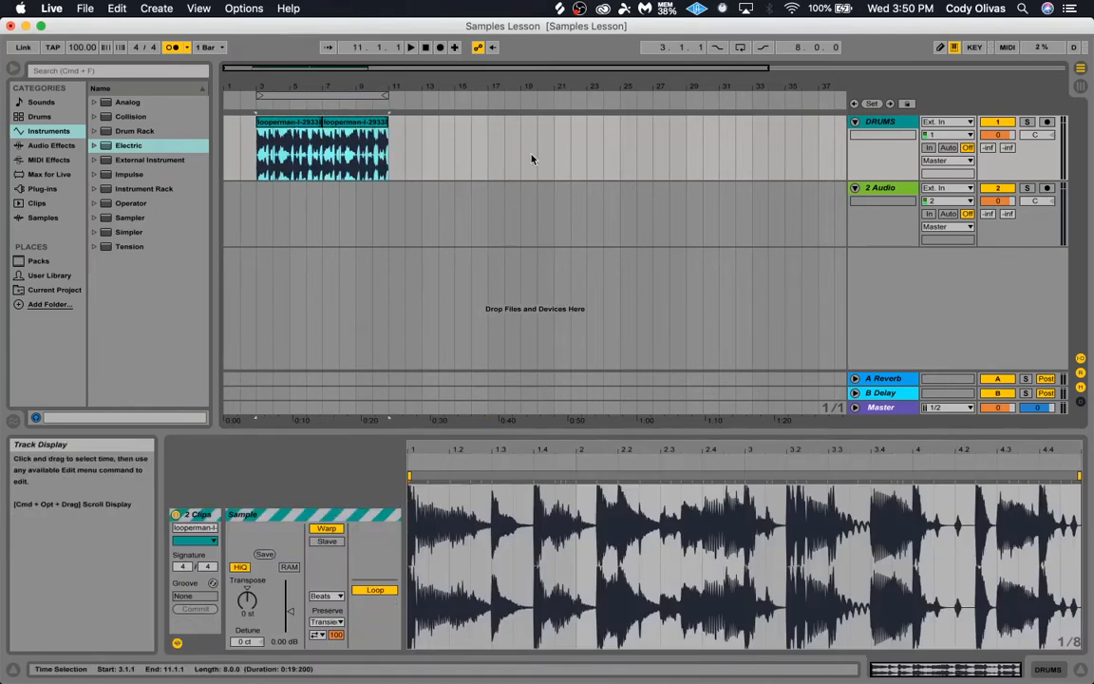
key("super+d")
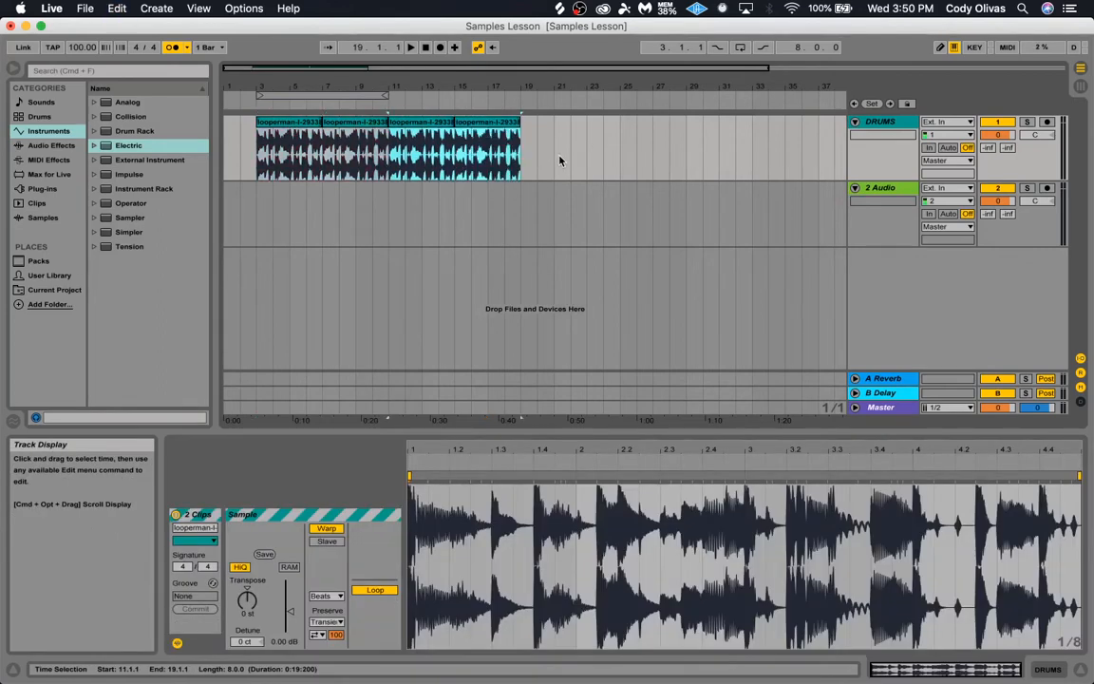
left_click_drag(387, 96, 517, 98)
left_click(418, 97)
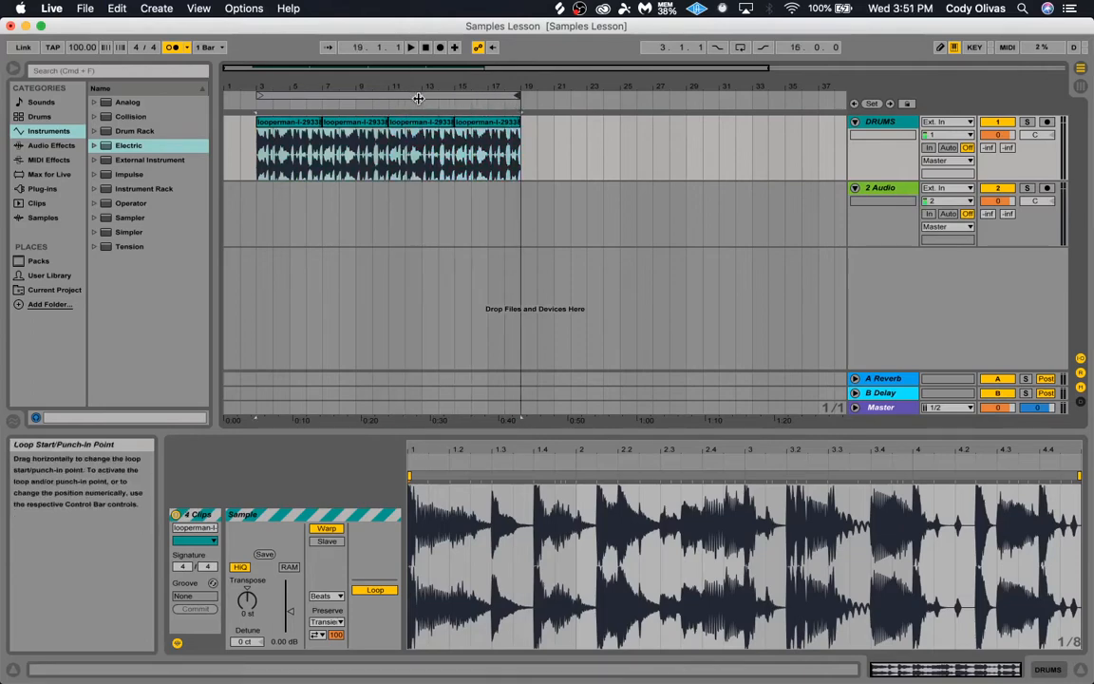
left_click_drag(478, 76, 498, 104)
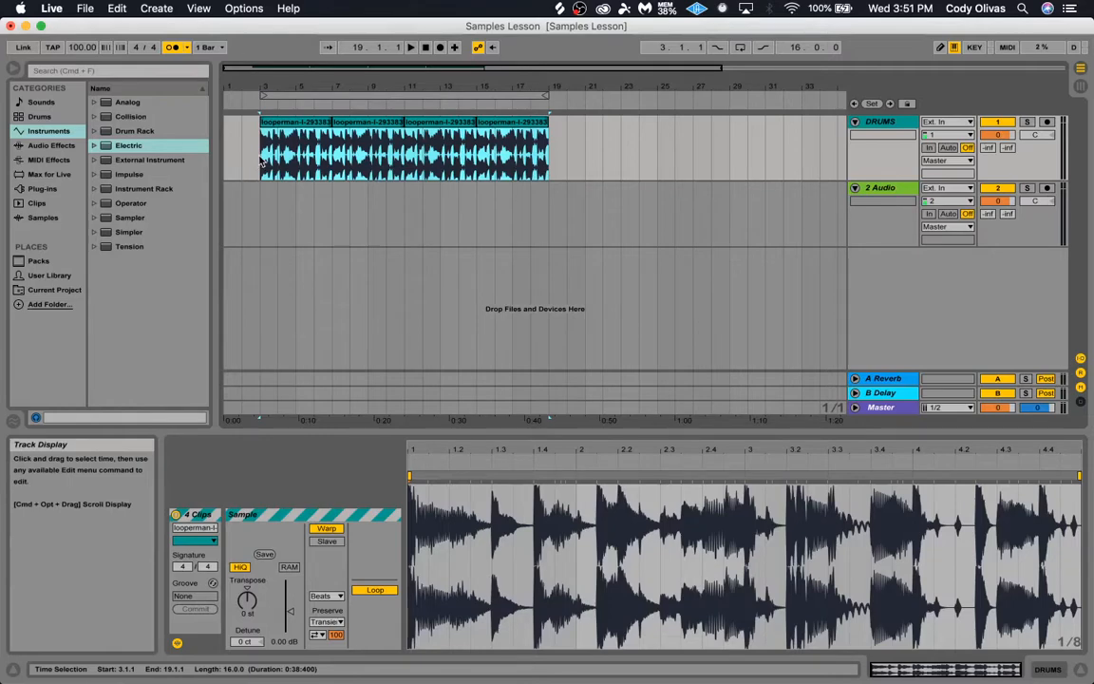
Play the drum clips from bar 3 with the metronome off, then select the second and fourth clips.
left_click(263, 162)
key("space")
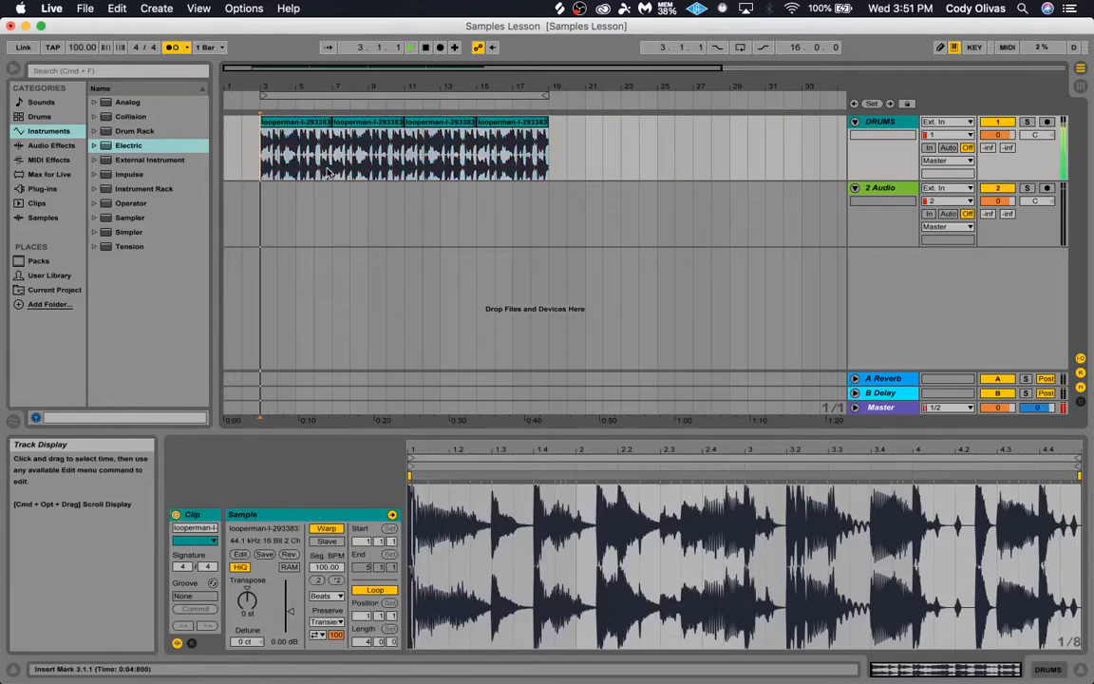
key("space")
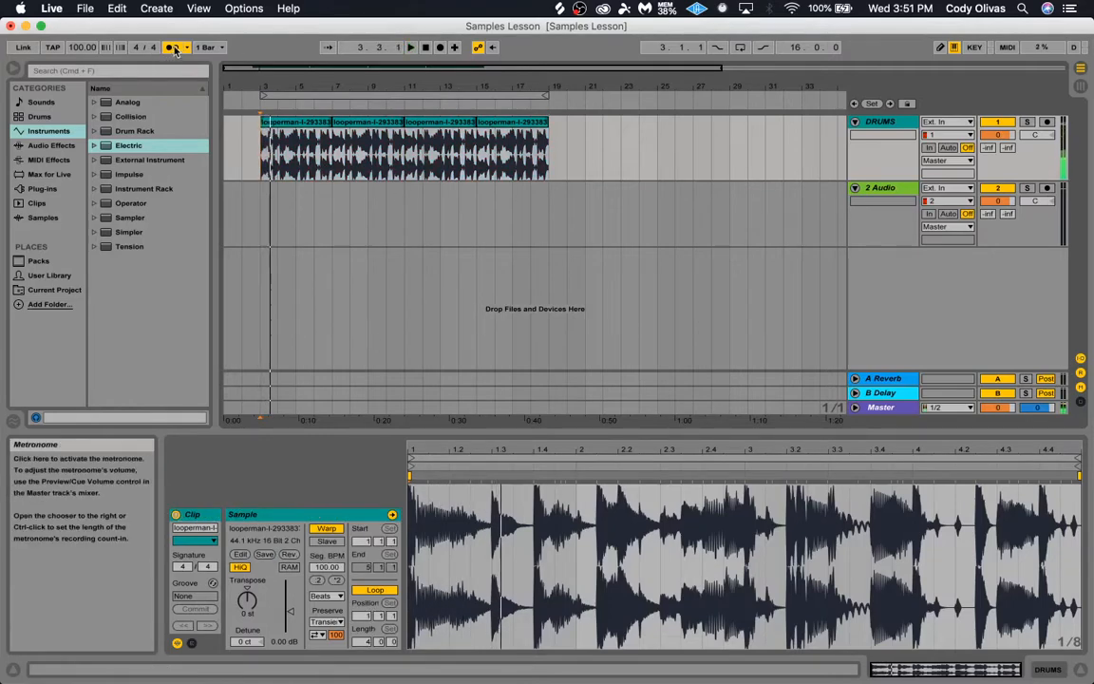
left_click(173, 48)
key("space")
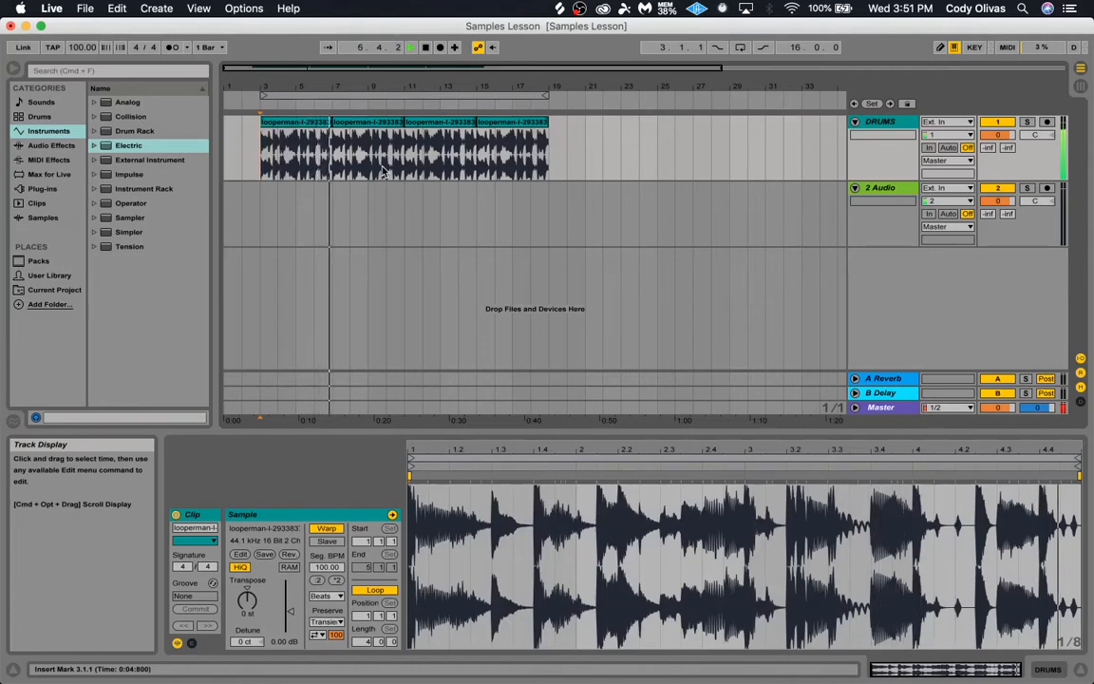
key("space")
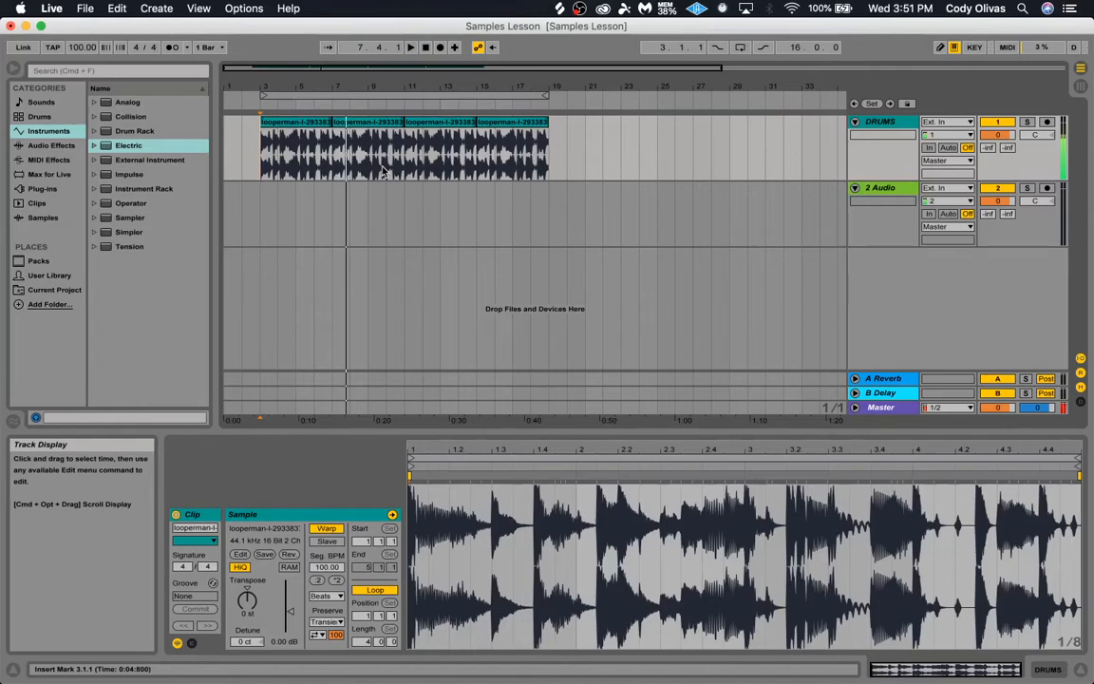
left_click(353, 128)
left_click(512, 138)
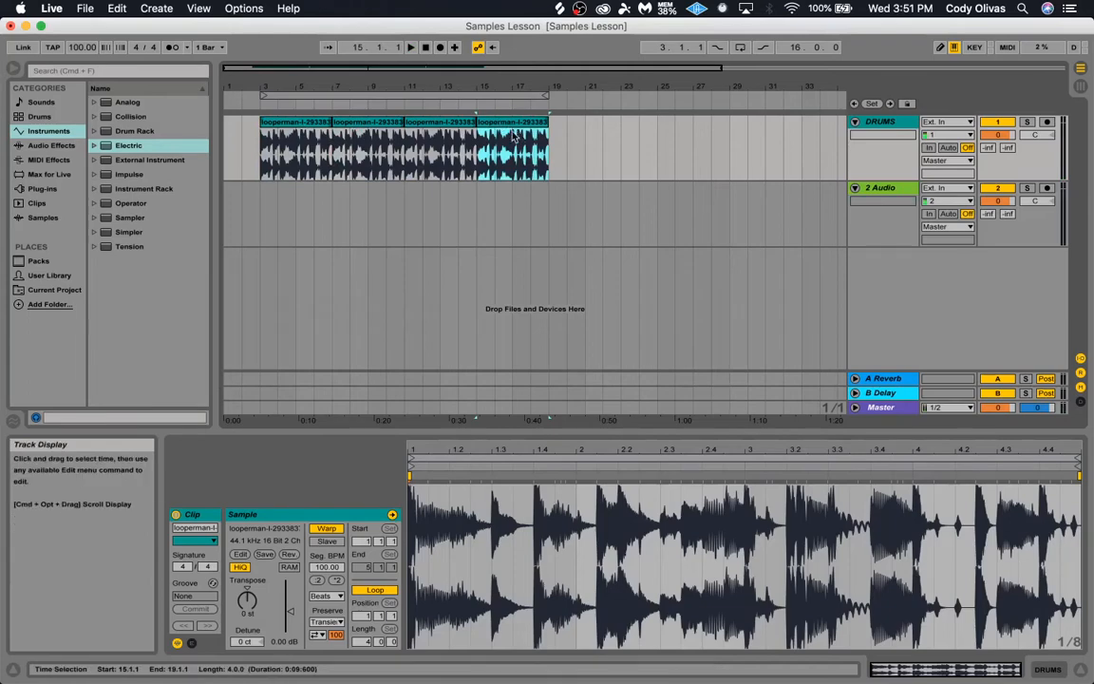
Drag a DRUMS clip from the Arrangement into the DRUMS track's Session clip slot 2.
key("Tab")
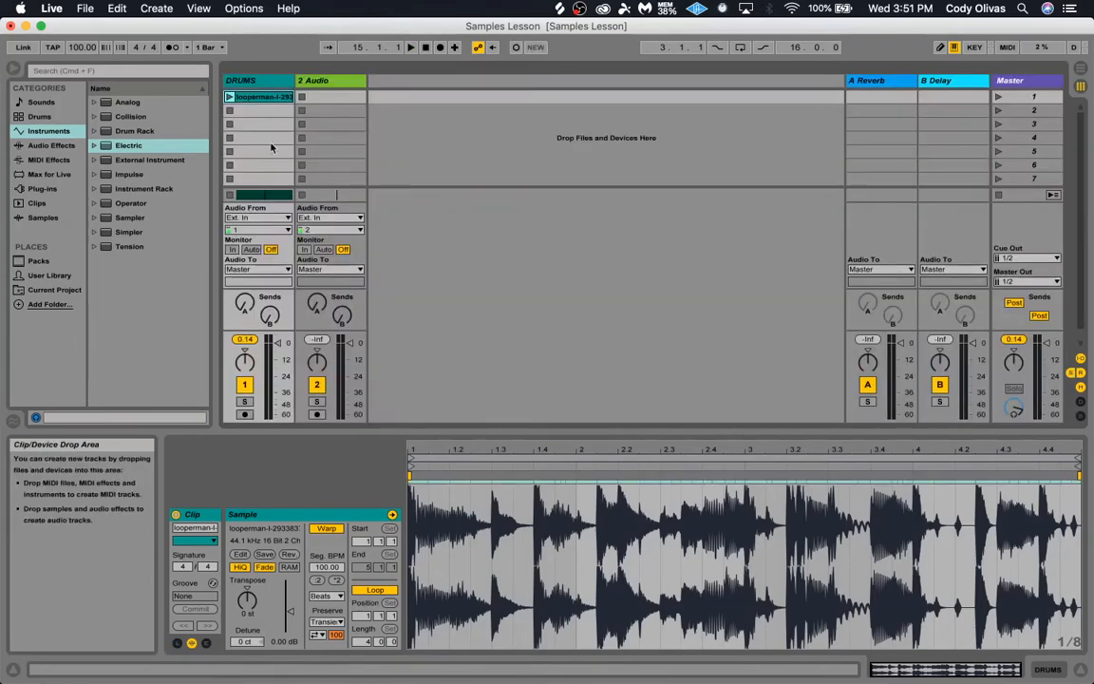
left_click(252, 98)
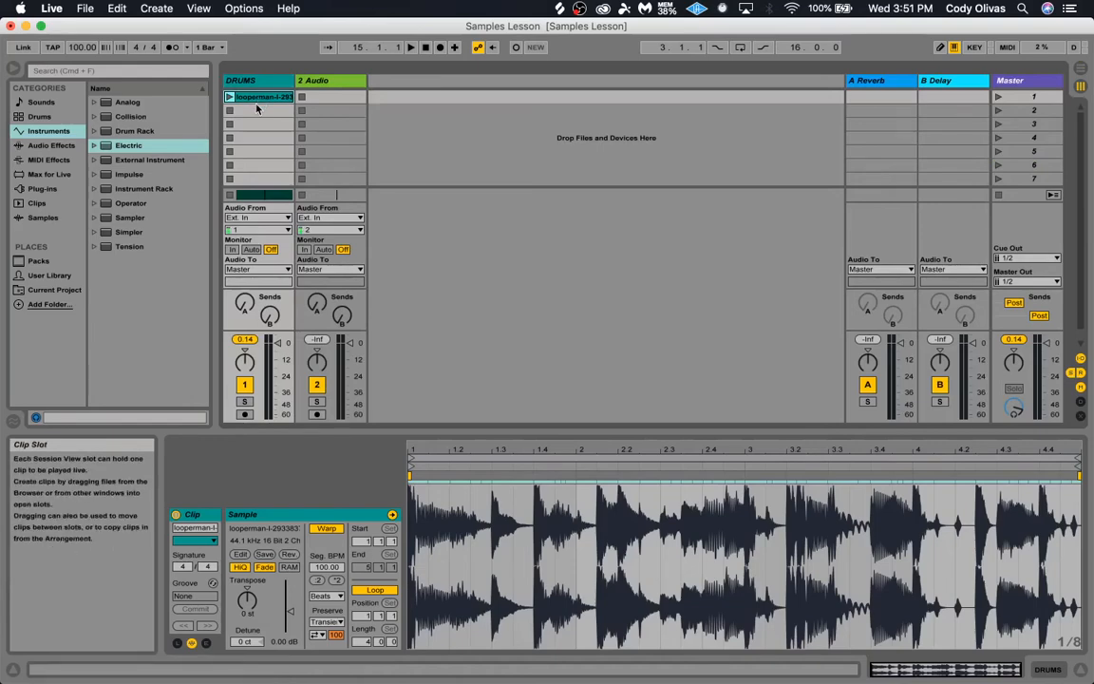
key("Tab")
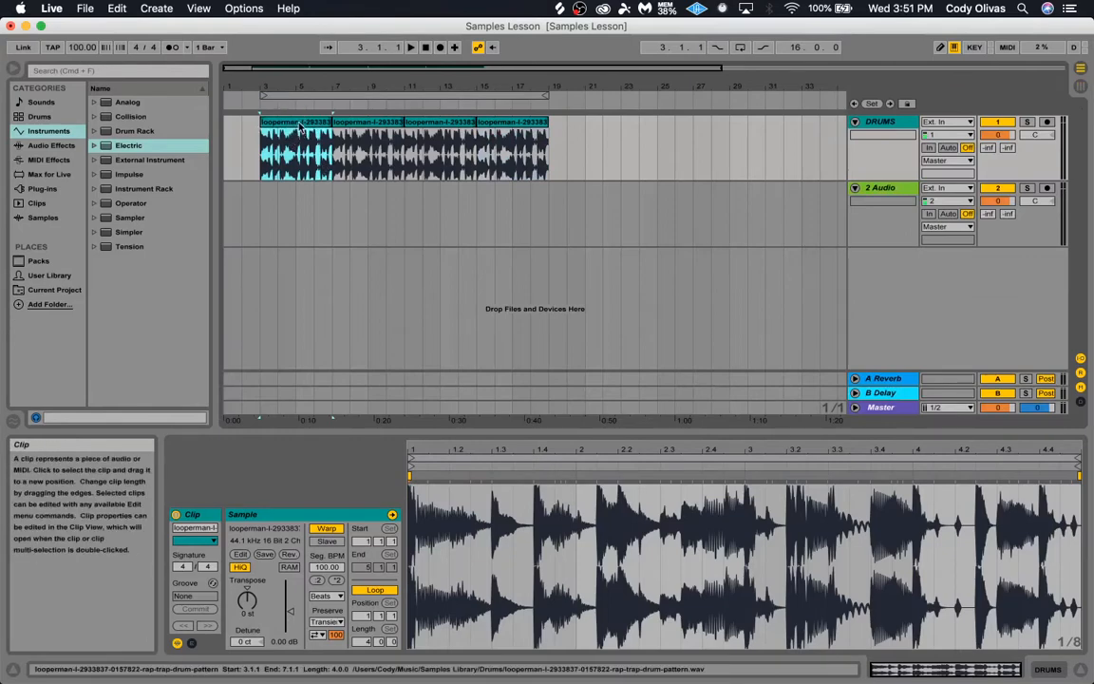
left_click_drag(296, 126, 257, 118)
key("Tab")
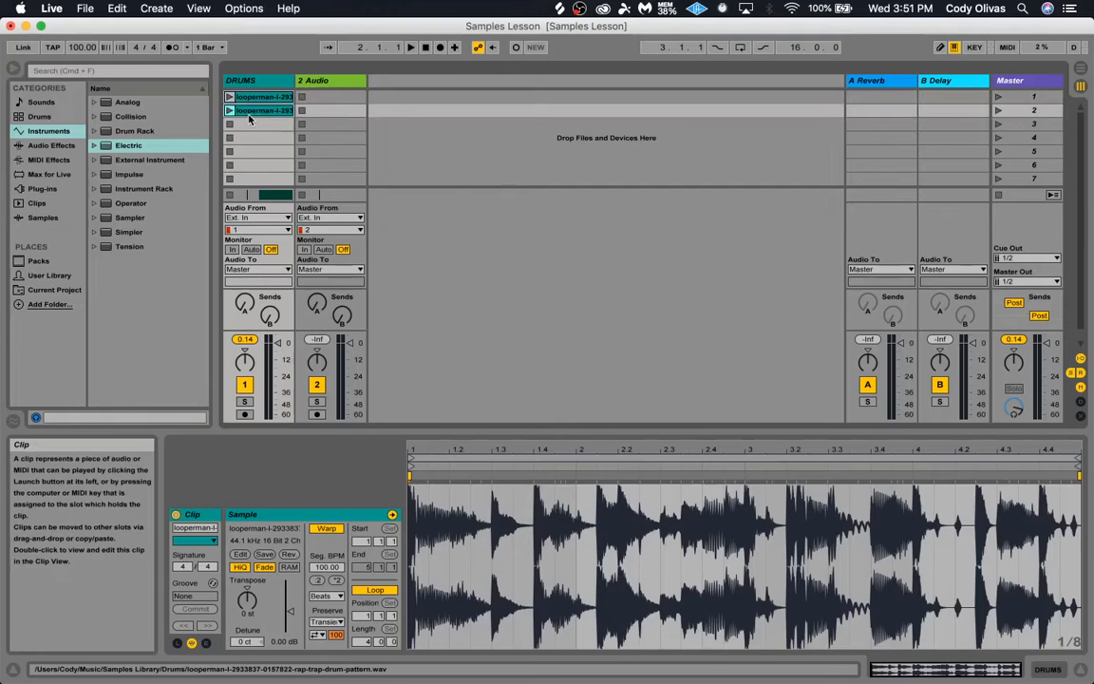
key("Tab")
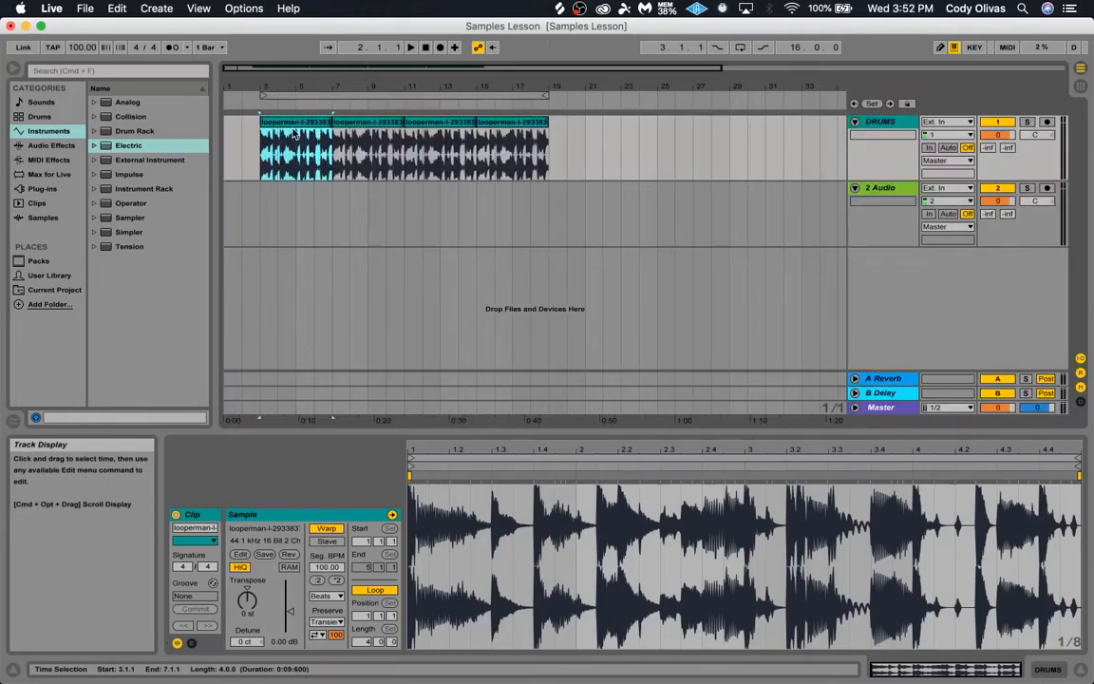
key("Tab")
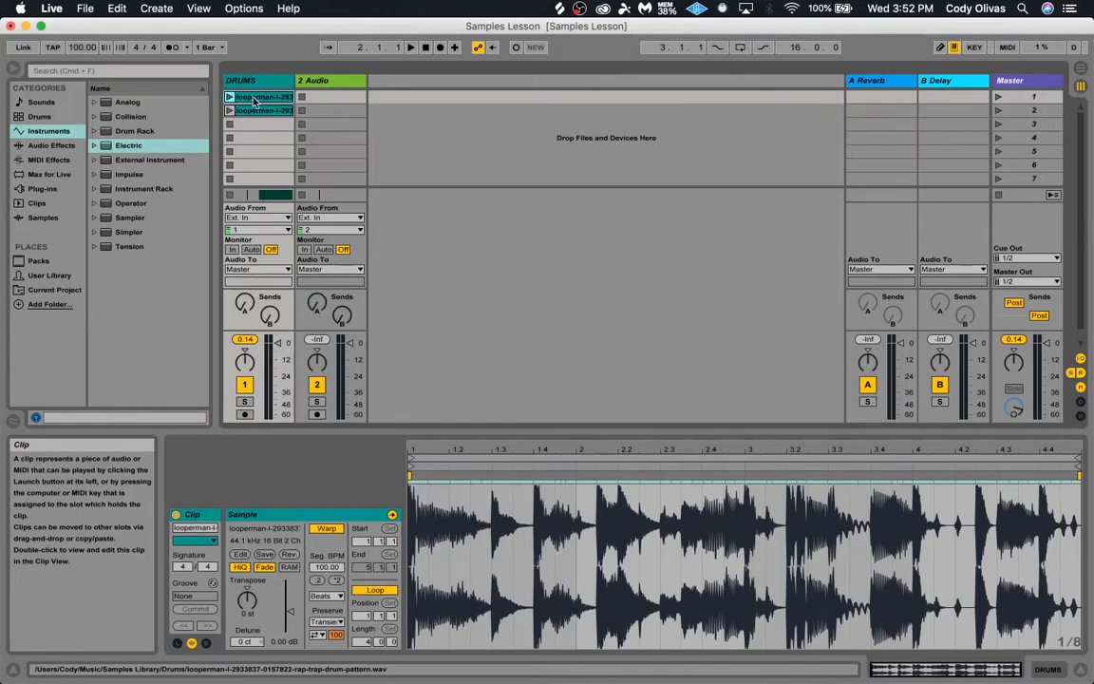
Place the session clip copy at bar 19 on DRUMS in the Arrangement and select the fourth drum clip.
key("Tab")
left_click_drag(255, 101, 551, 156)
key("Tab")
key("Tab")
key("Delete")
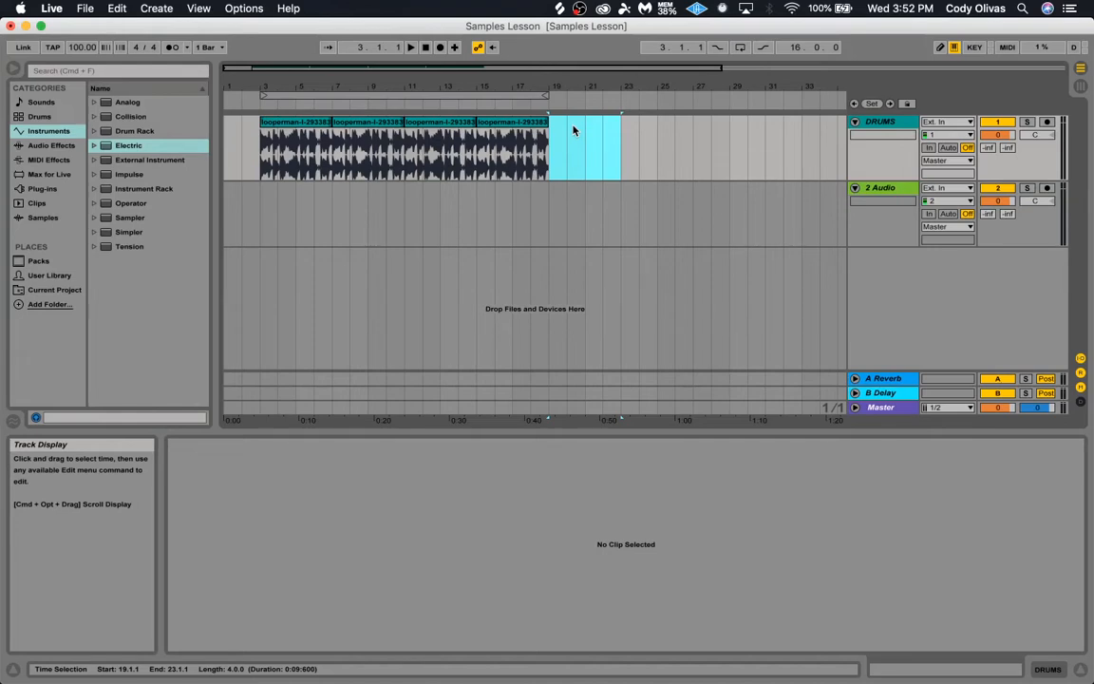
left_click(515, 123)
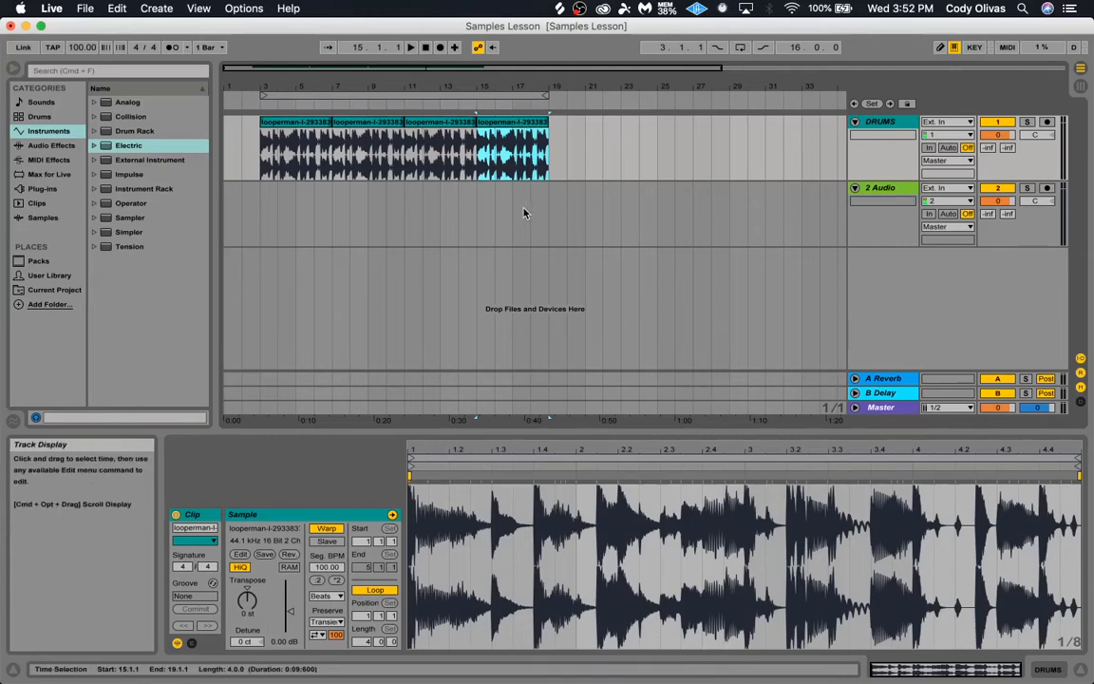
Zoom in and delete the 17.4.1–18.2.1 range from the last drum clip.
left_click_drag(521, 68, 595, 169)
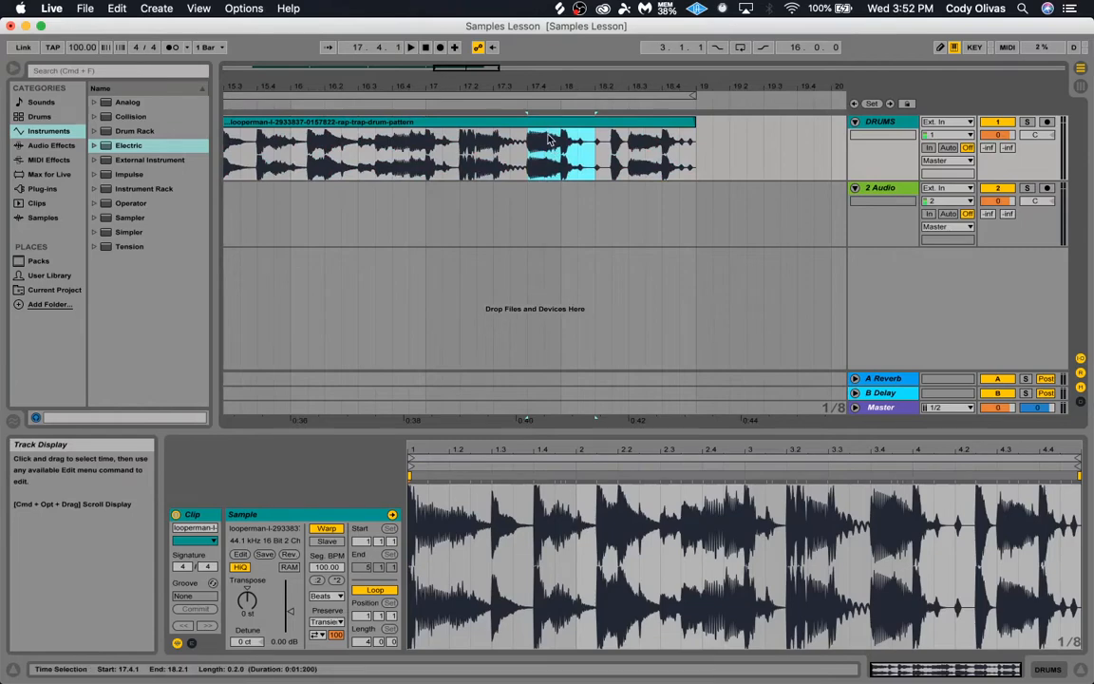
left_click(530, 178)
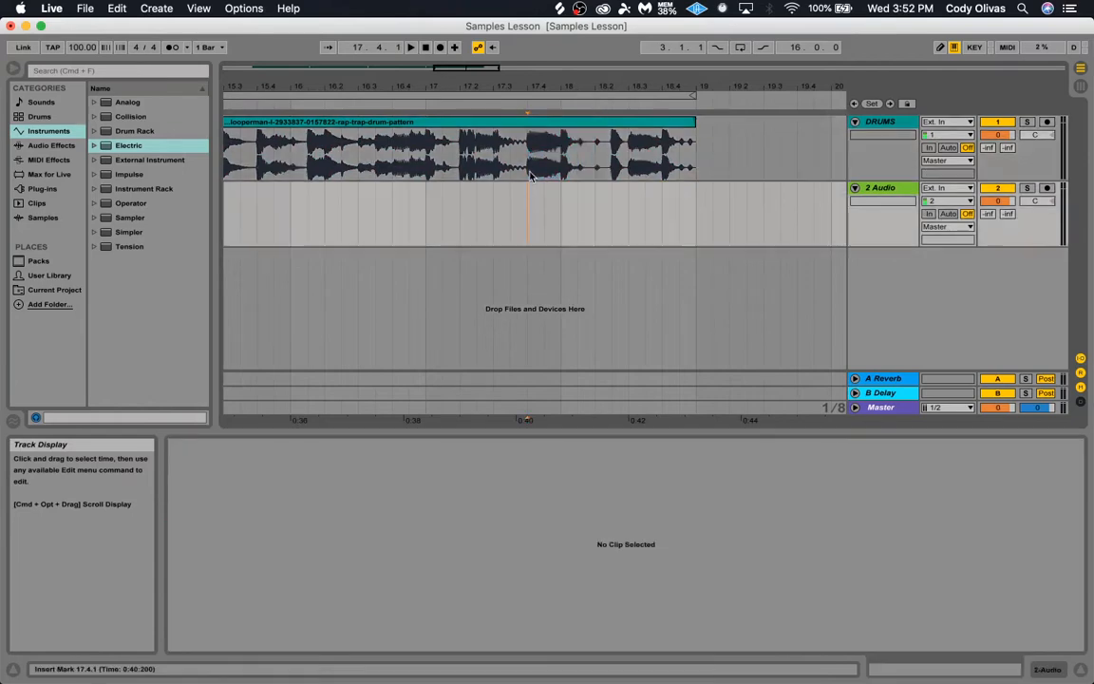
left_click_drag(530, 164, 600, 180)
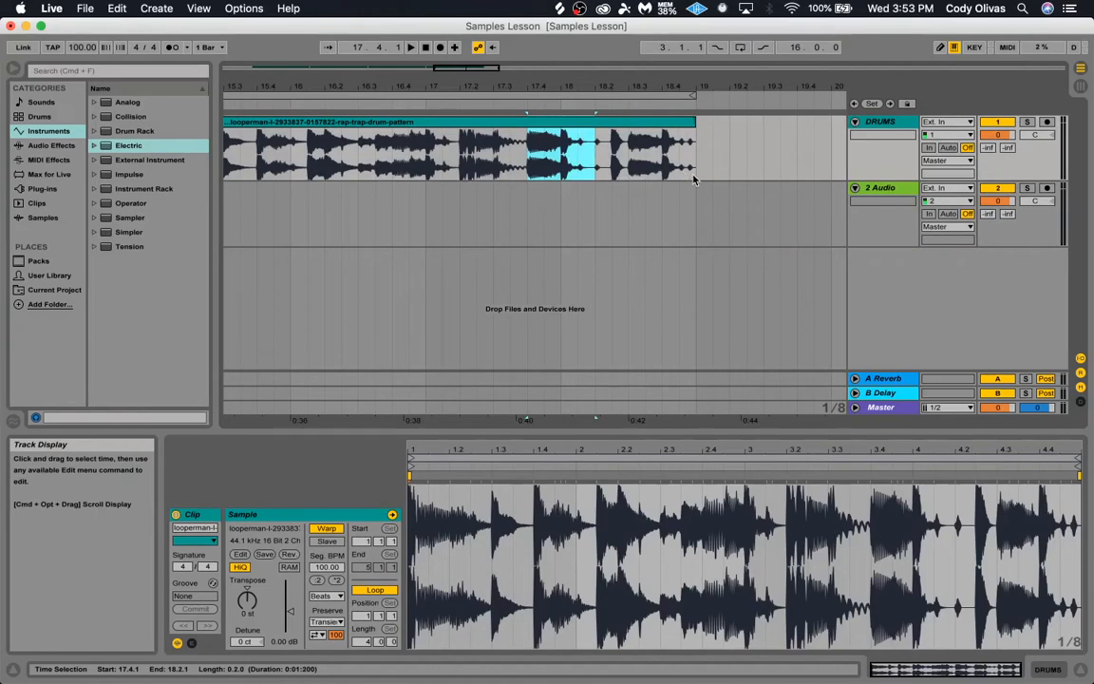
key("Delete")
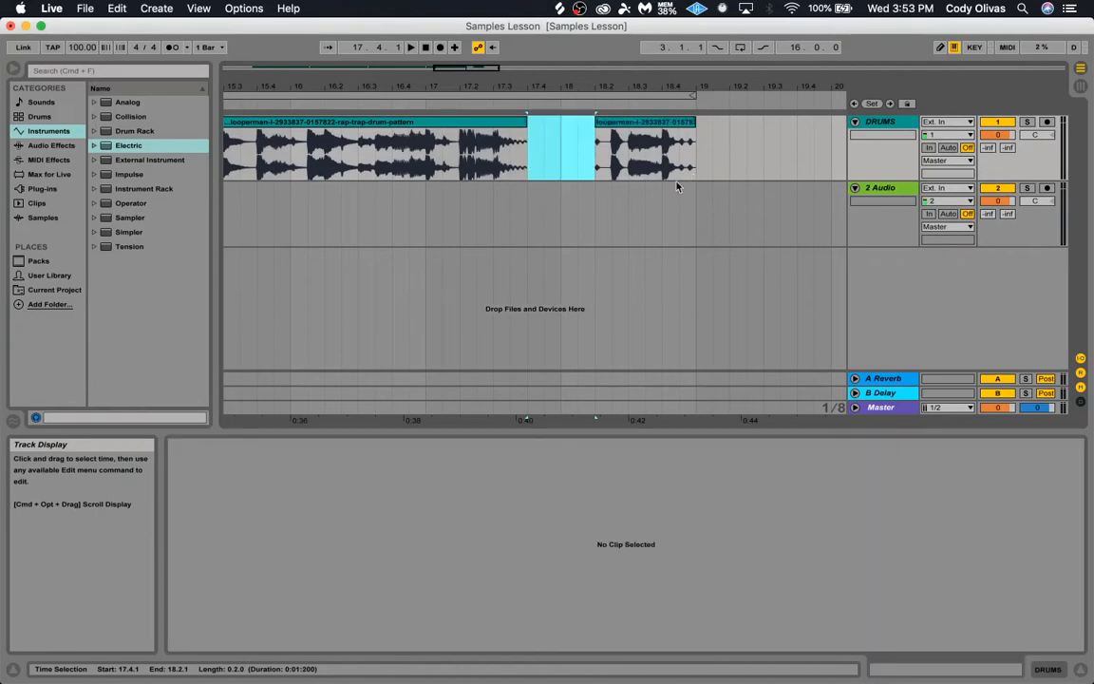
Move the bar-18 fragment's sample start marker later in the Sample Editor.
left_click(406, 121)
left_click_drag(479, 68, 480, 36)
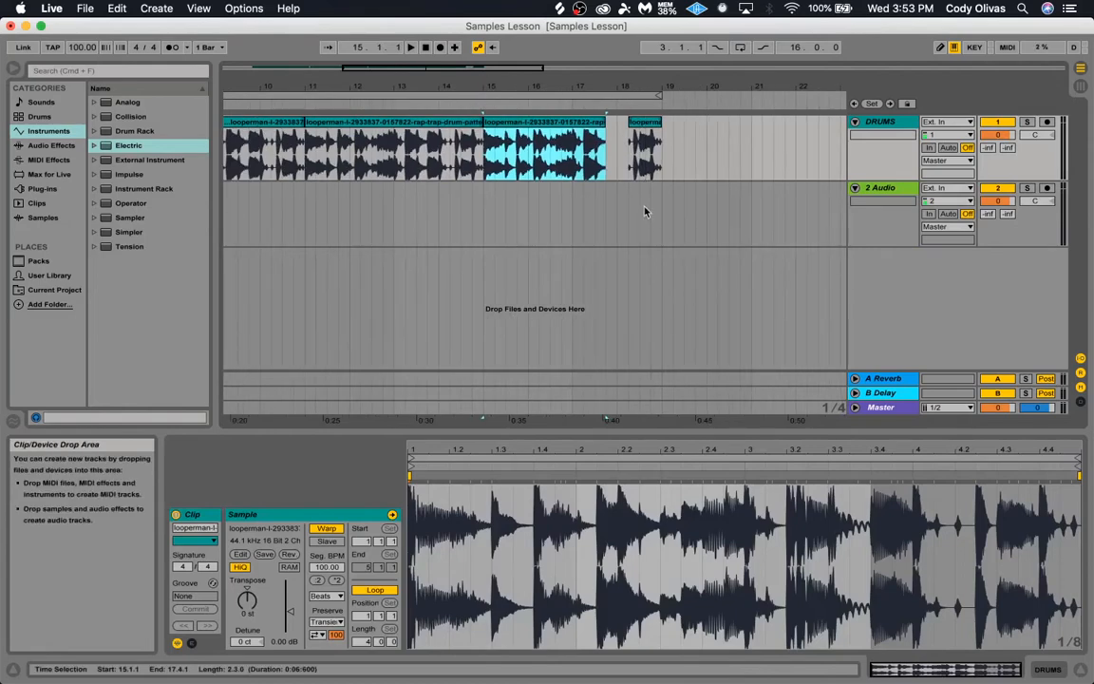
left_click(645, 152)
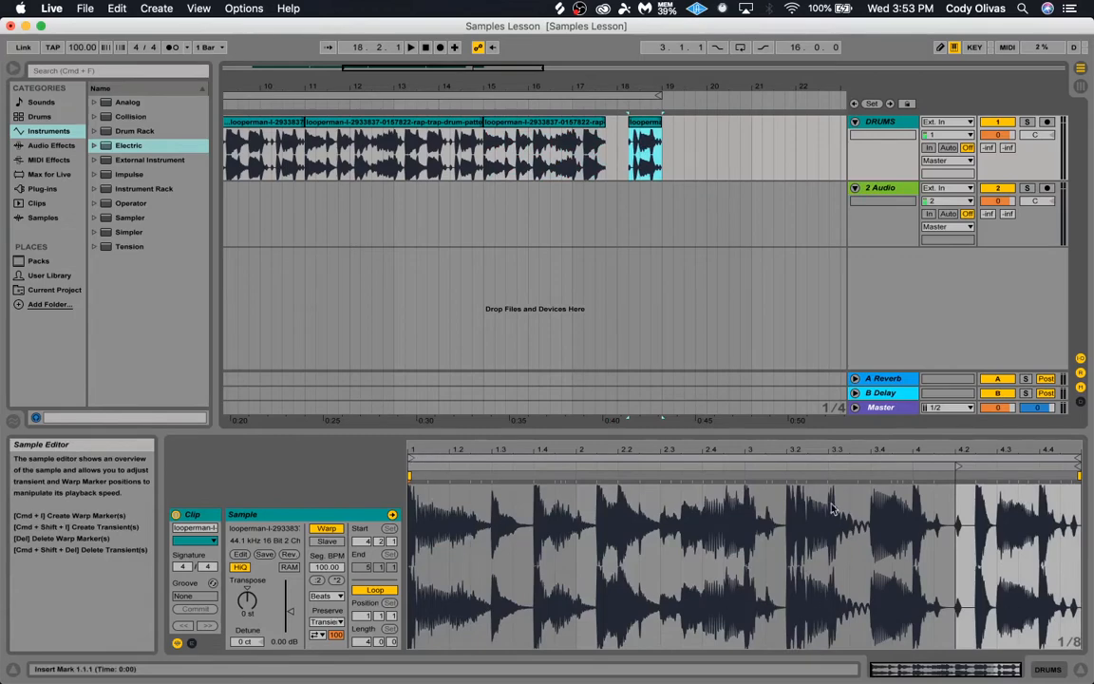
left_click_drag(412, 466, 958, 466)
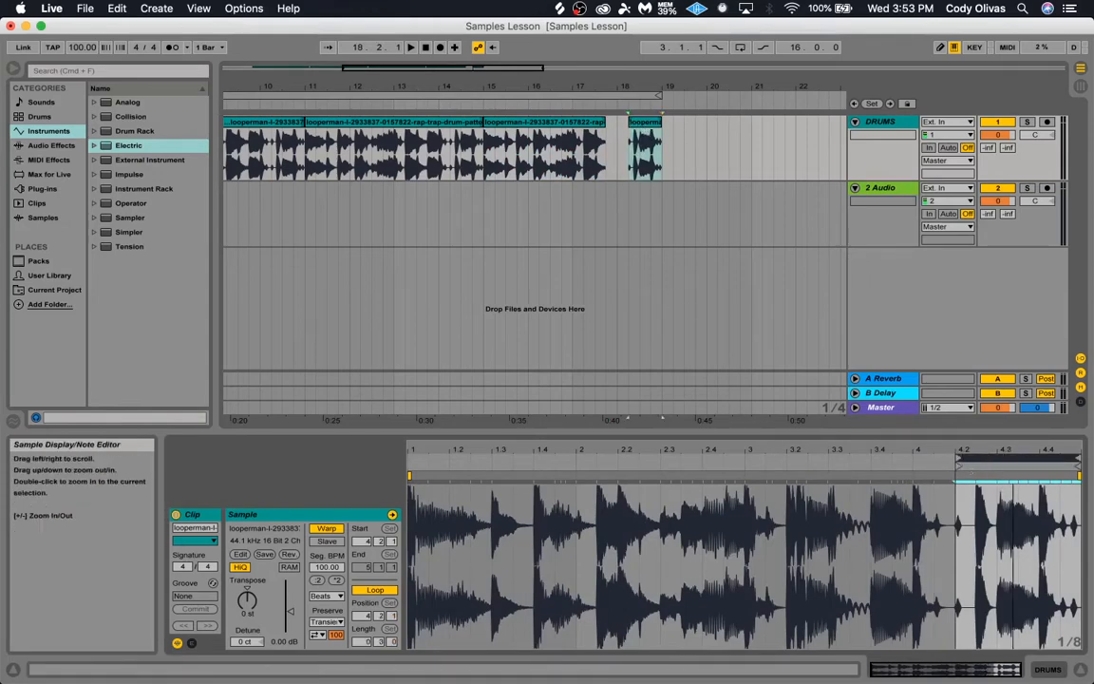
In Session View, launch the slot 4 DRUMS clip, move it to slot 3, and delete slot 2's clip.
left_click(621, 164)
key("Tab")
left_click(229, 138)
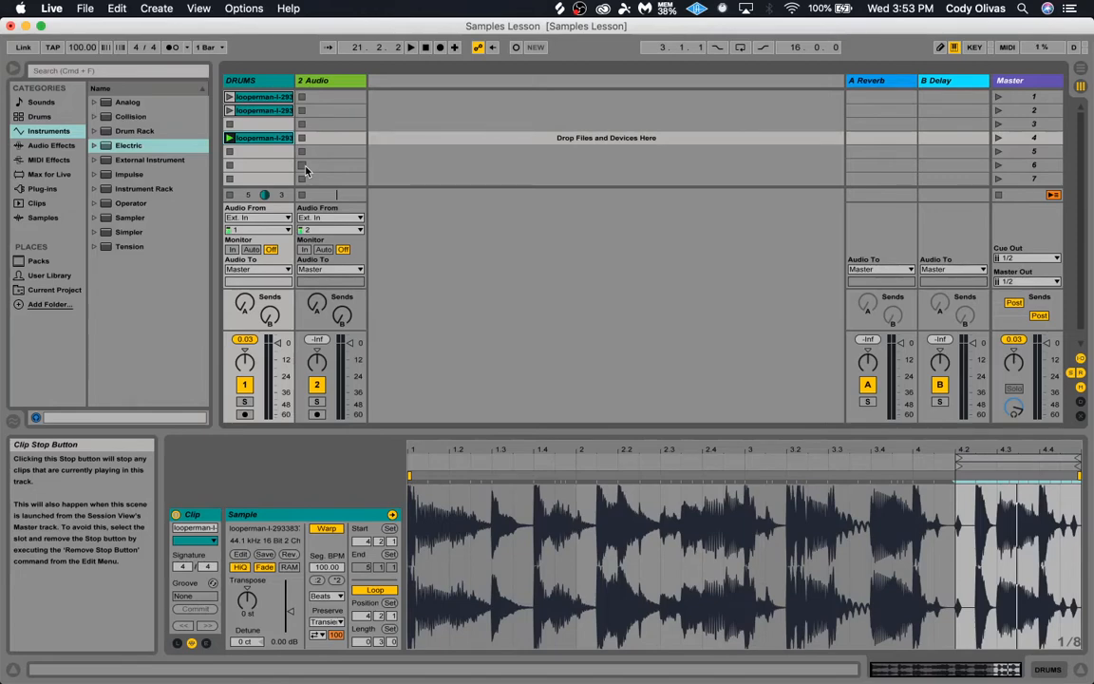
left_click_drag(257, 140, 260, 124)
left_click(260, 112)
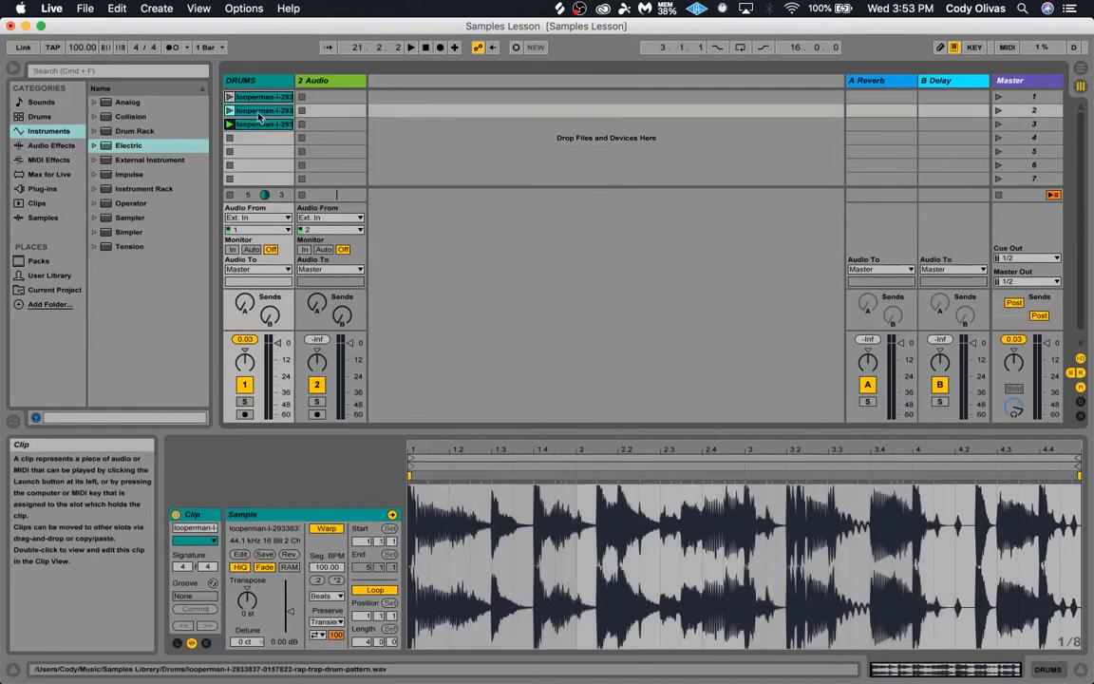
key("Delete")
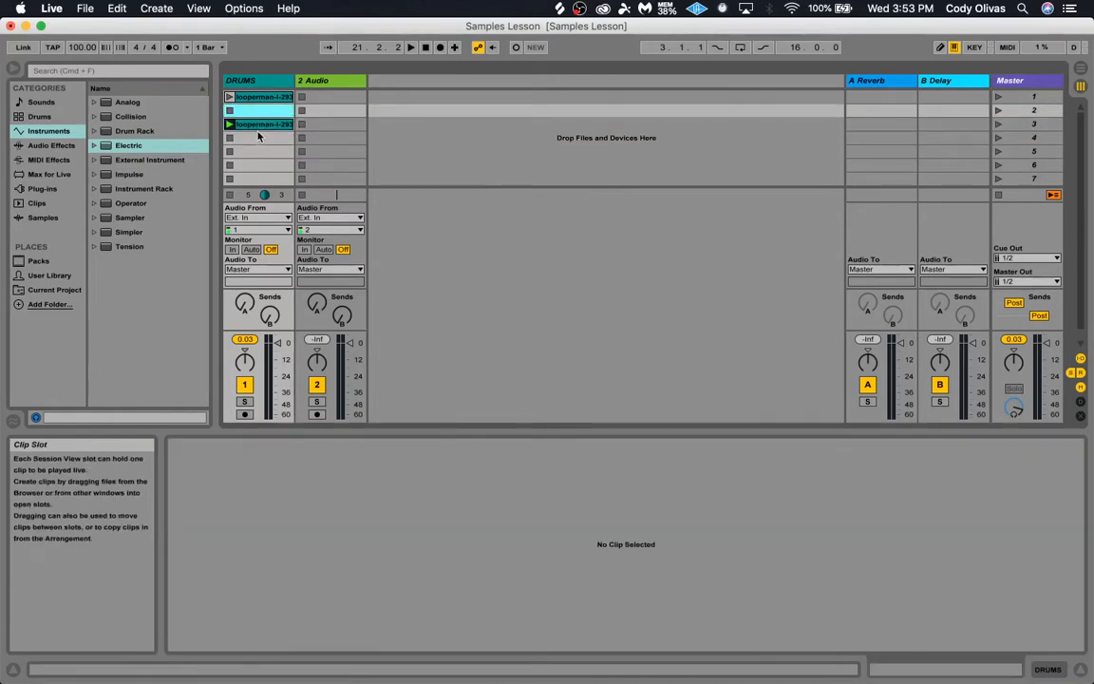
Set the slot 3 DRUMS clip's loop start to bar 4, launch it, and return to the Arrangement.
left_click(260, 125)
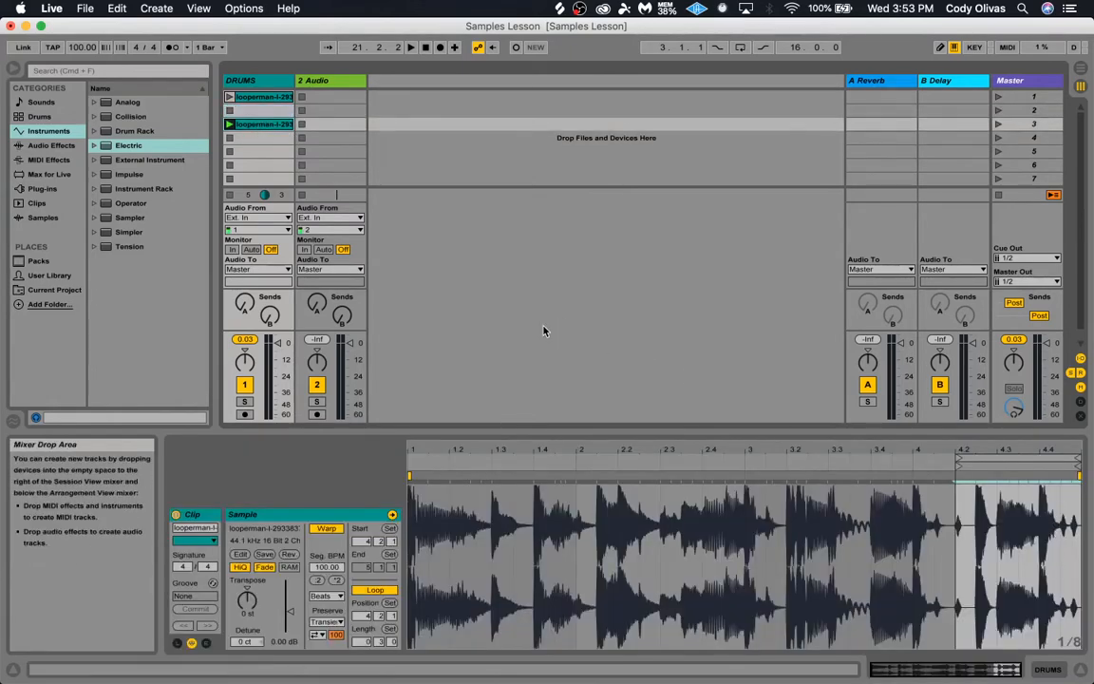
left_click_drag(959, 460, 917, 462)
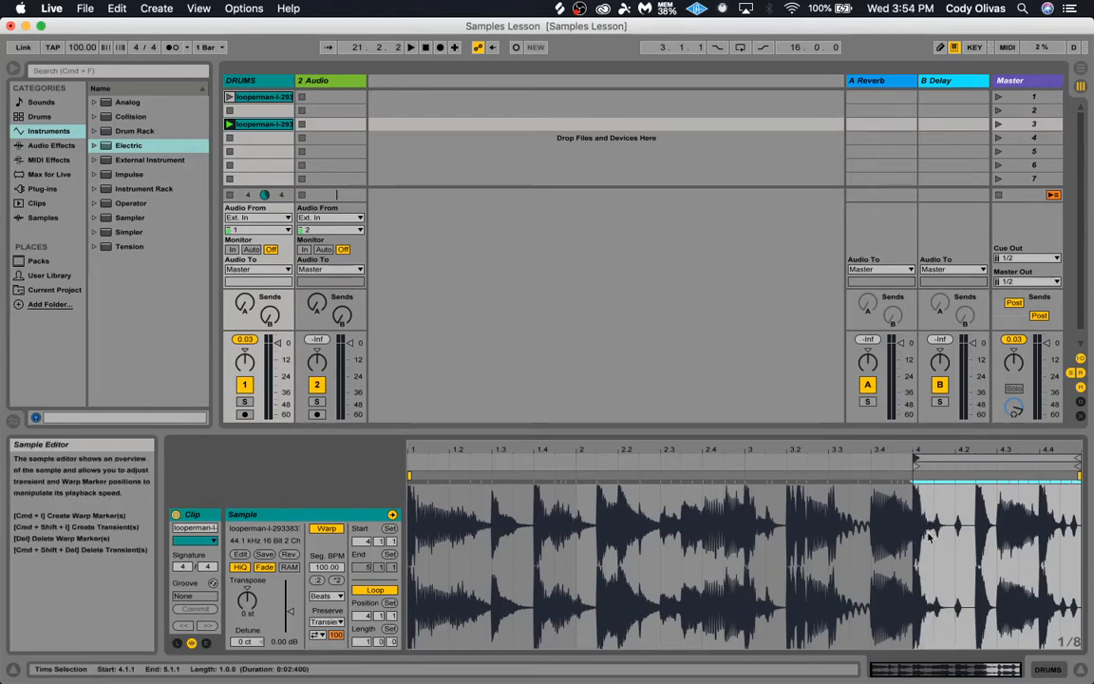
left_click(229, 124)
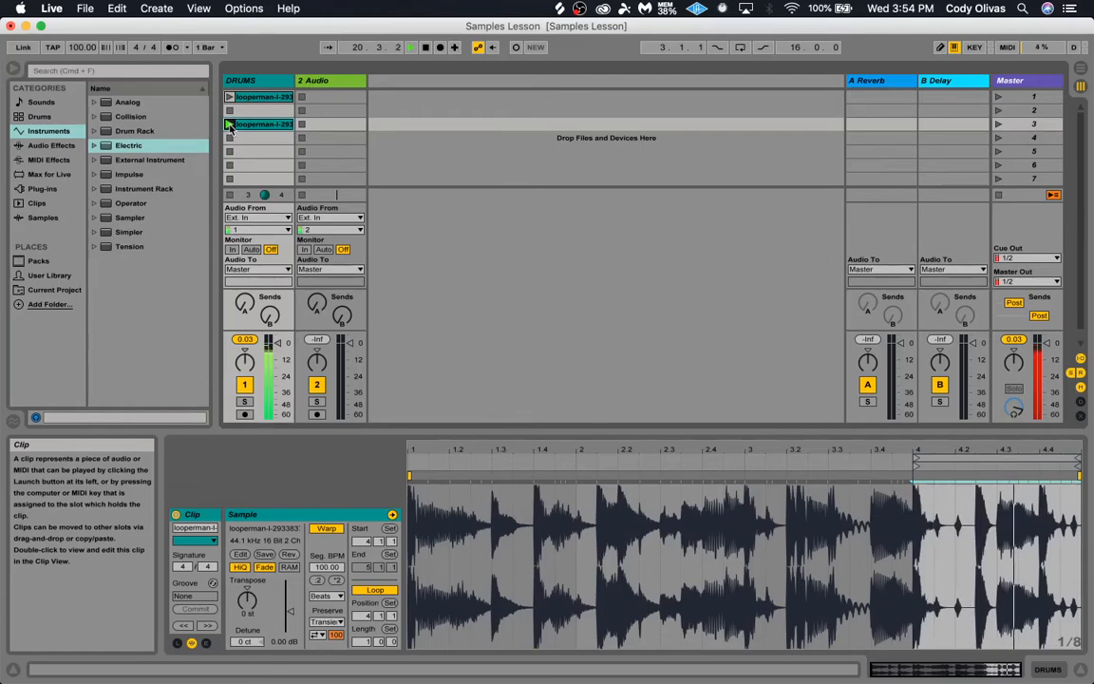
key("Tab")
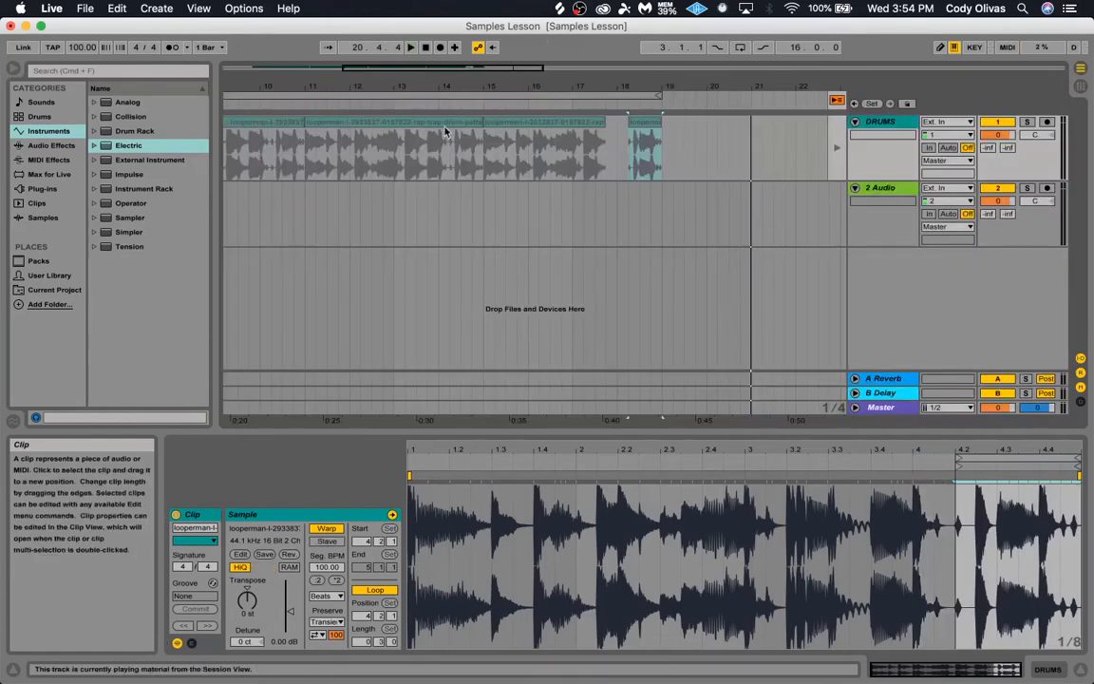
Re-enable arrangement playback, delete the bar-18 fragment, drop the session clip near bar 18, and play from 17.4.1.
left_click(837, 102)
key("Delete")
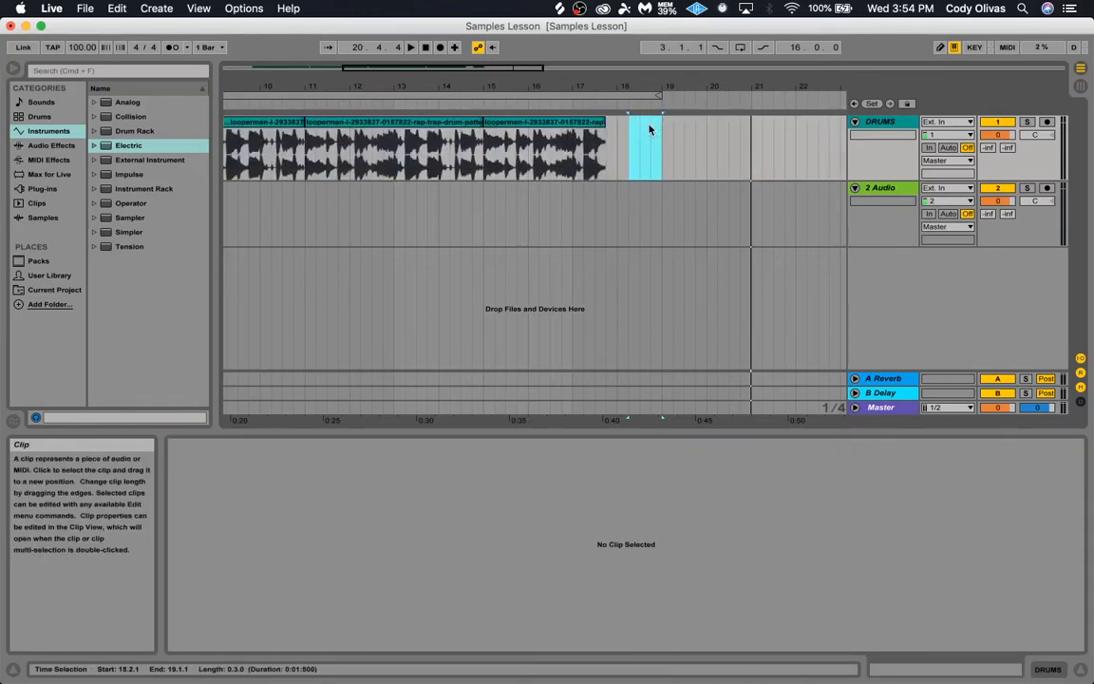
key("Tab")
key("Tab")
left_click_drag(255, 130, 620, 126)
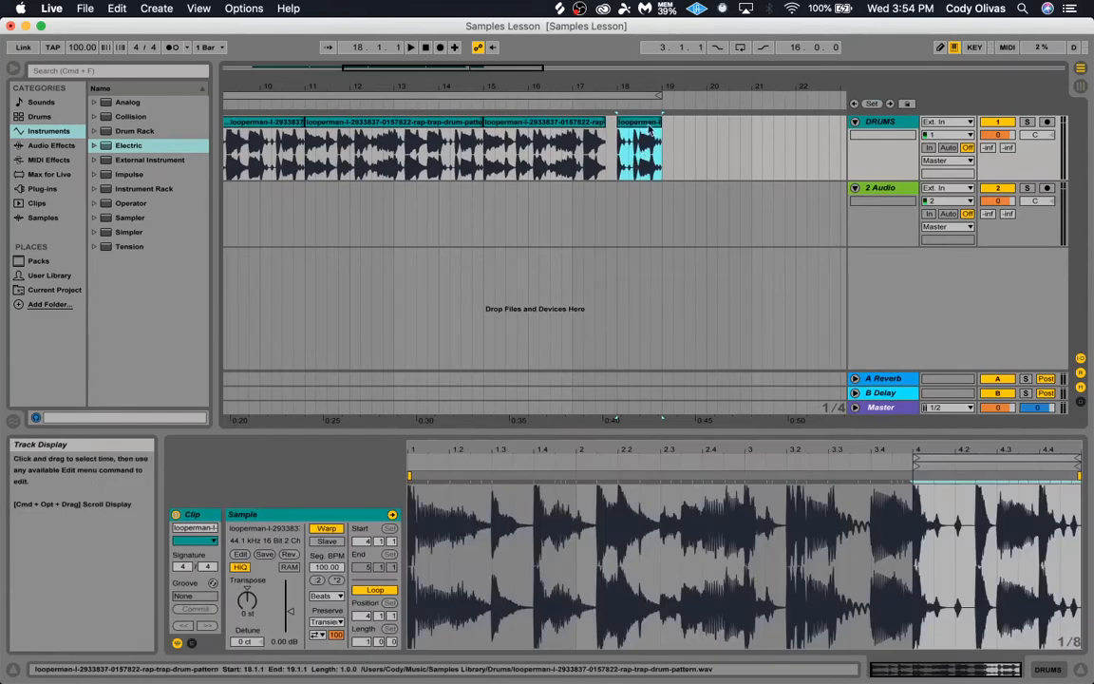
scroll(603, 134, "left", 5)
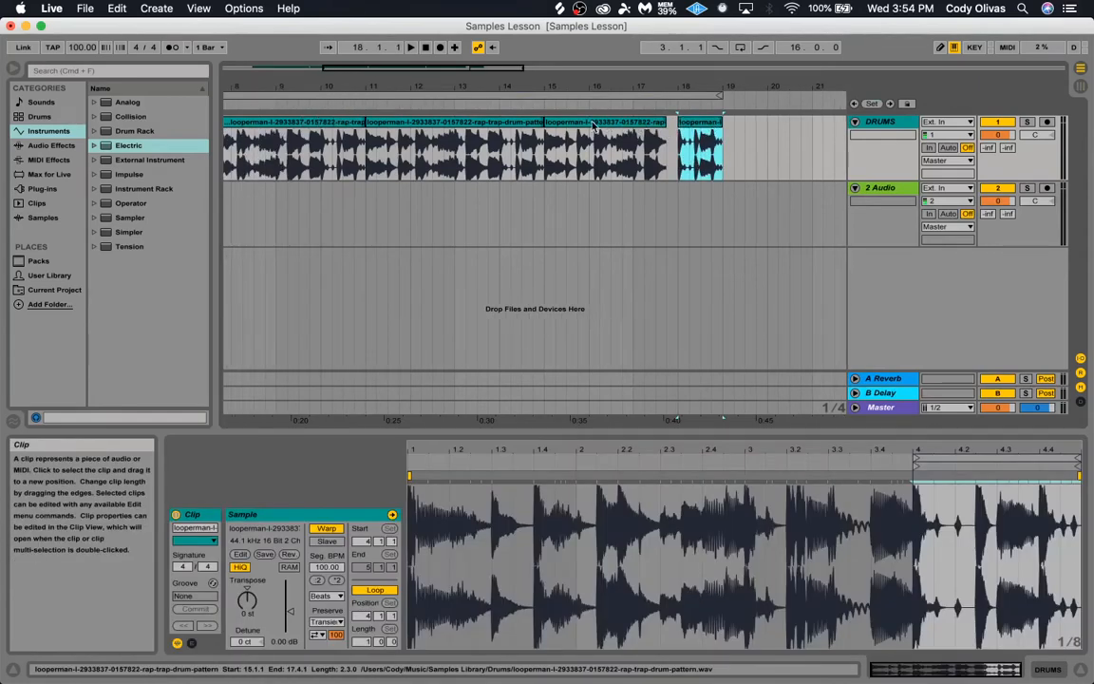
left_click(681, 161)
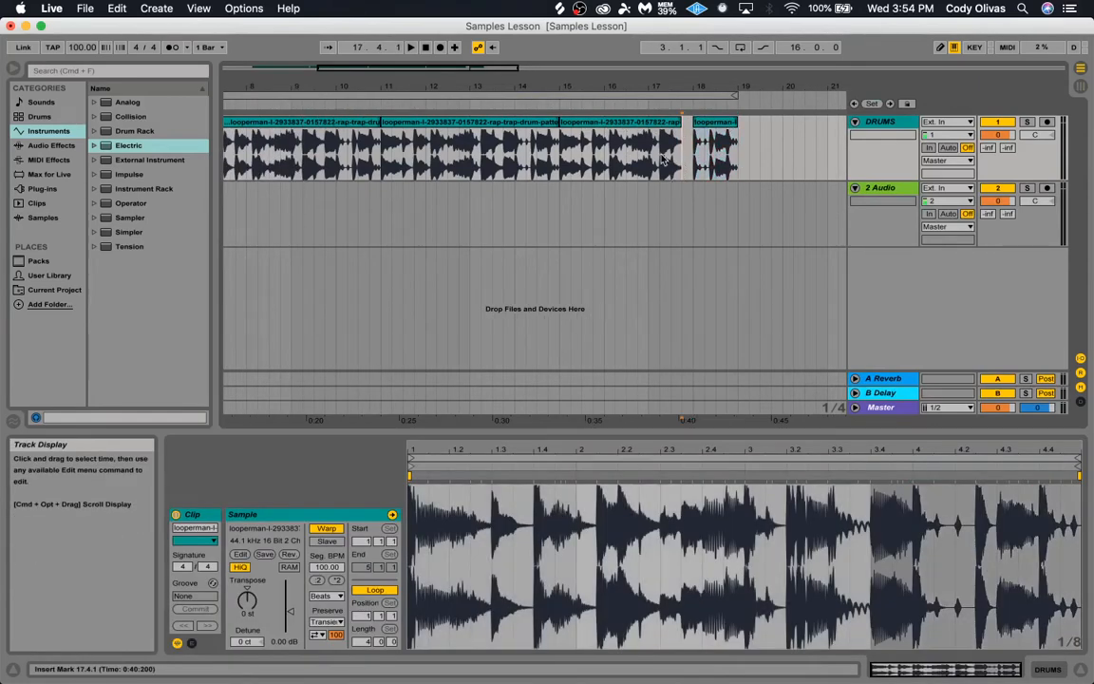
key("space")
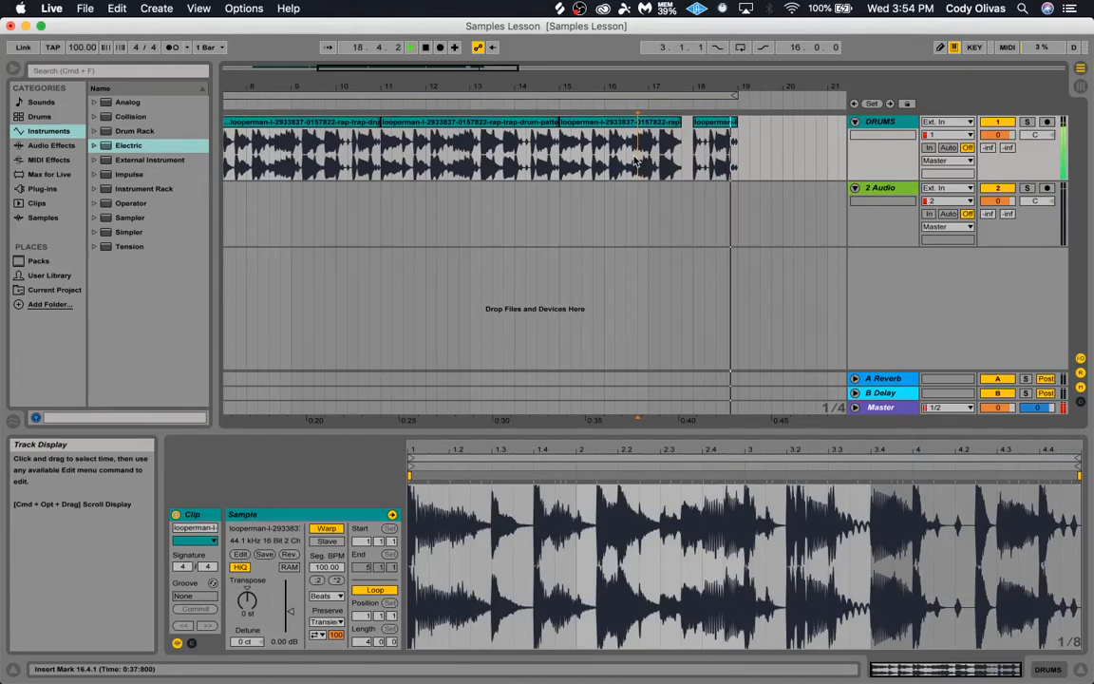
Delete the short end clip and extend the last DRUMS clip to end exactly at bar 19.
left_click(719, 129)
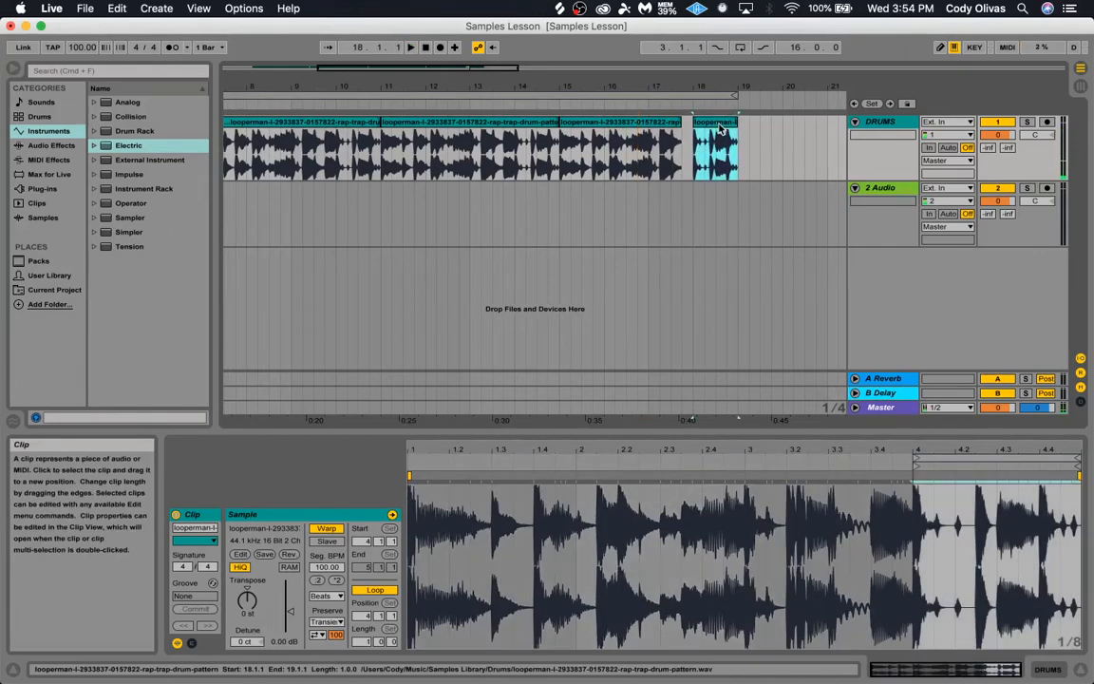
key("Delete")
left_click_drag(682, 126, 841, 130)
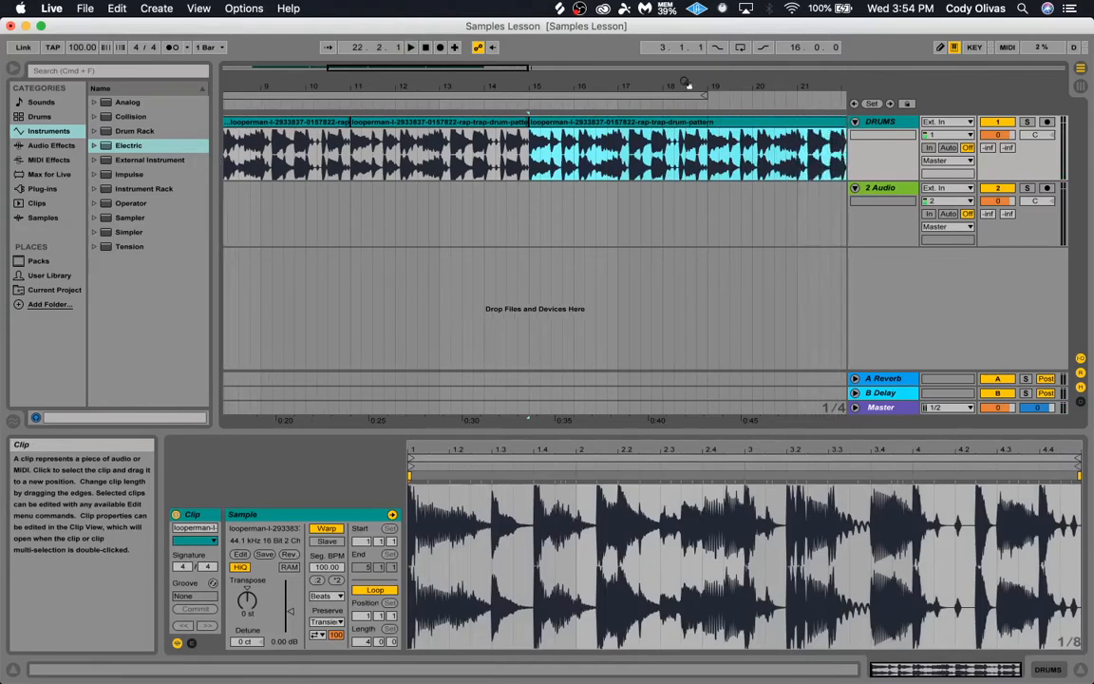
left_click_drag(522, 67, 522, 43)
left_click_drag(608, 125, 813, 126)
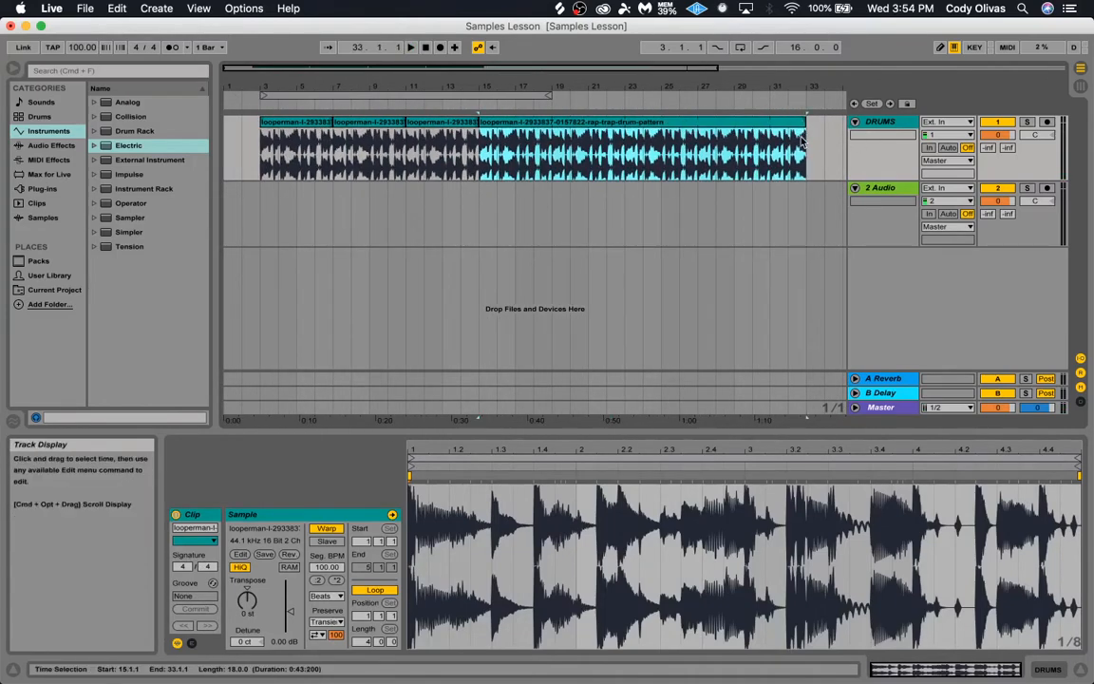
key("super+z")
key("super+z")
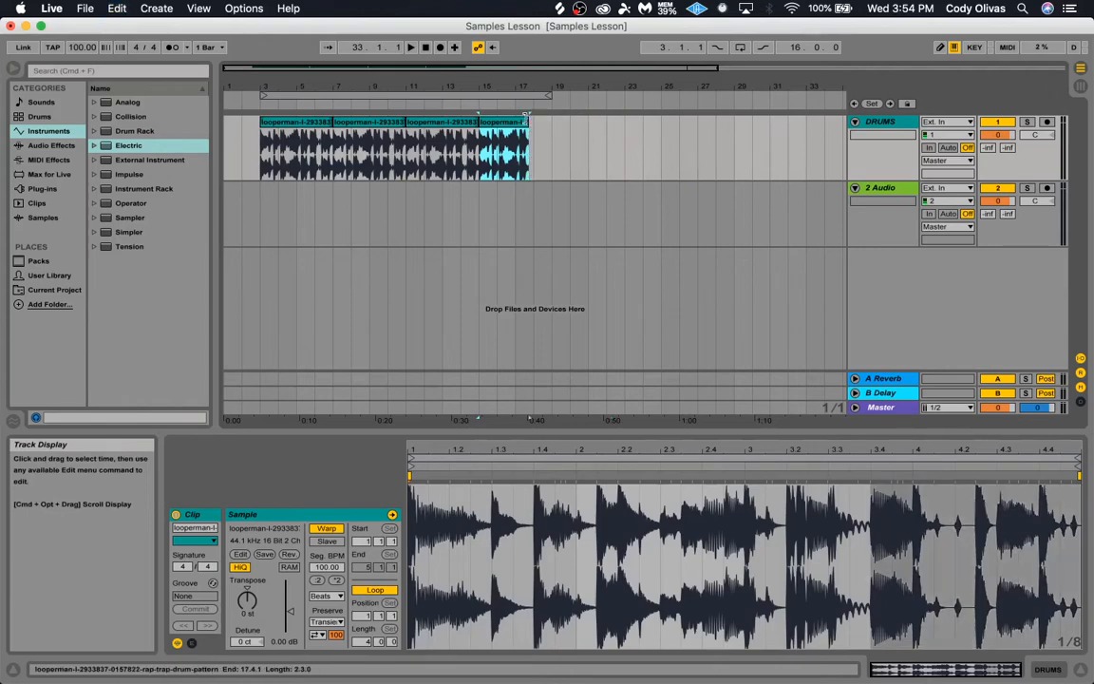
left_click_drag(530, 123, 551, 123)
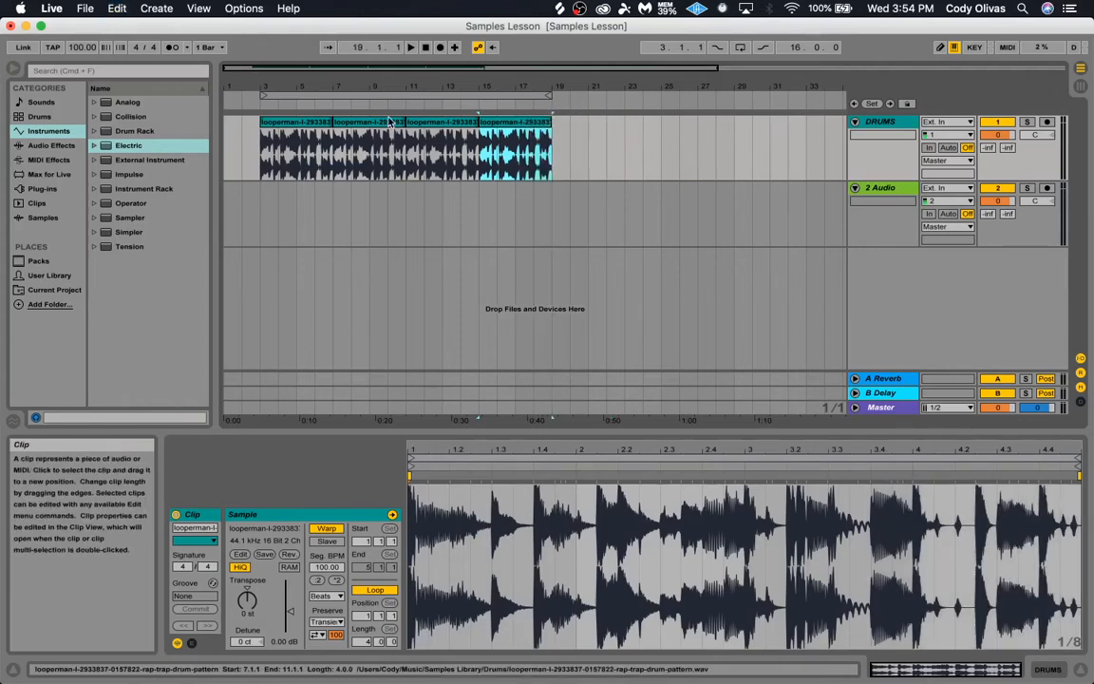
left_click_drag(346, 73, 353, 116)
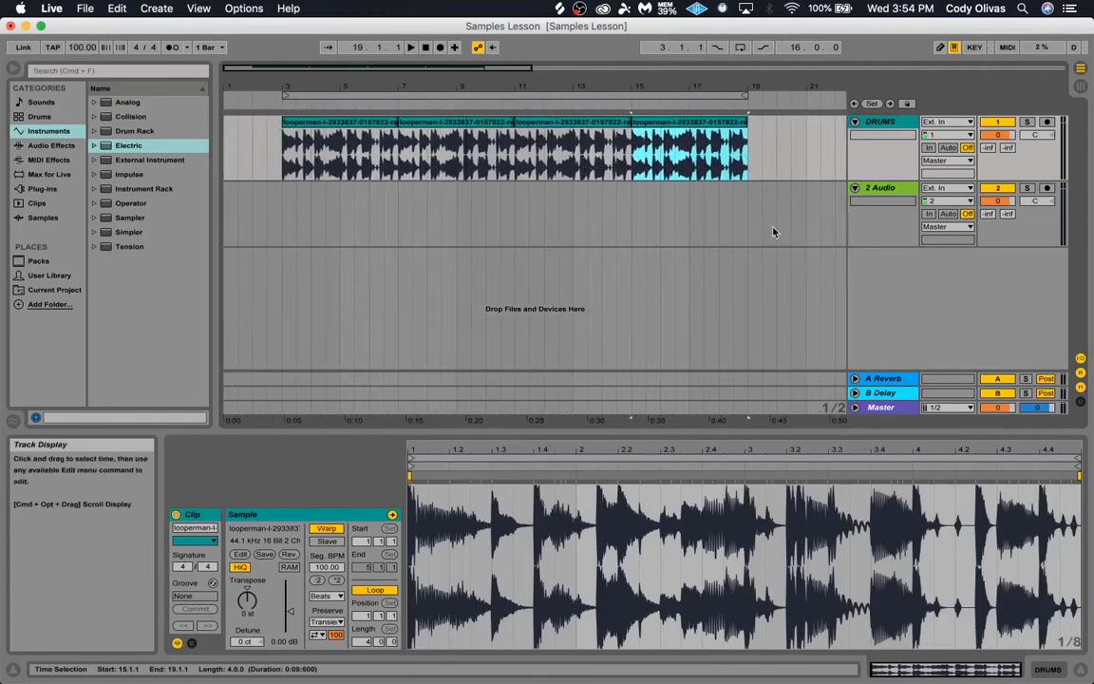
left_click_drag(506, 72, 700, 72)
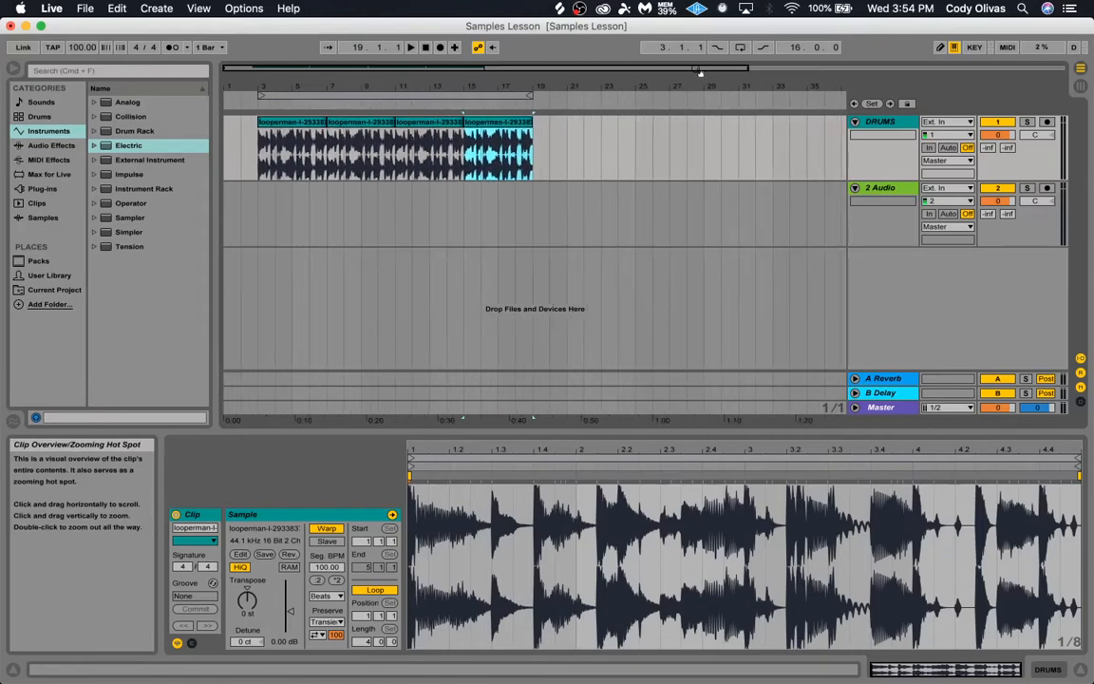
key("super+Tab")
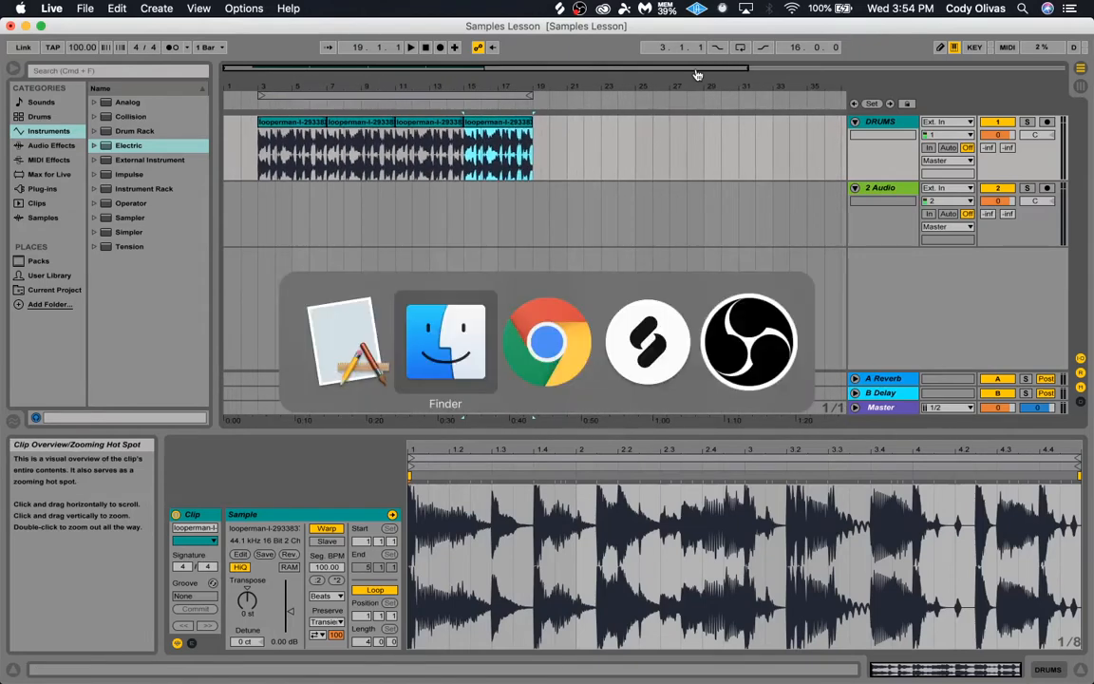
Switch to Chrome, scroll back up the Looperman 140 BPM results, and go to the Home page.
key("super+Tab")
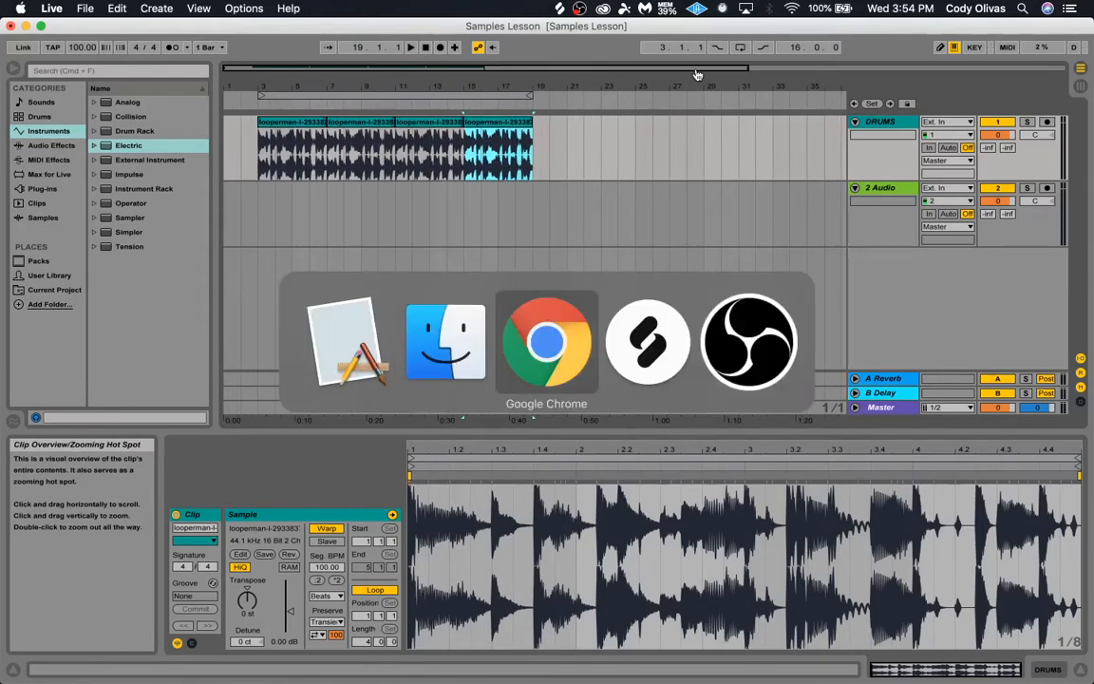
scroll(486, 258, "down", 2)
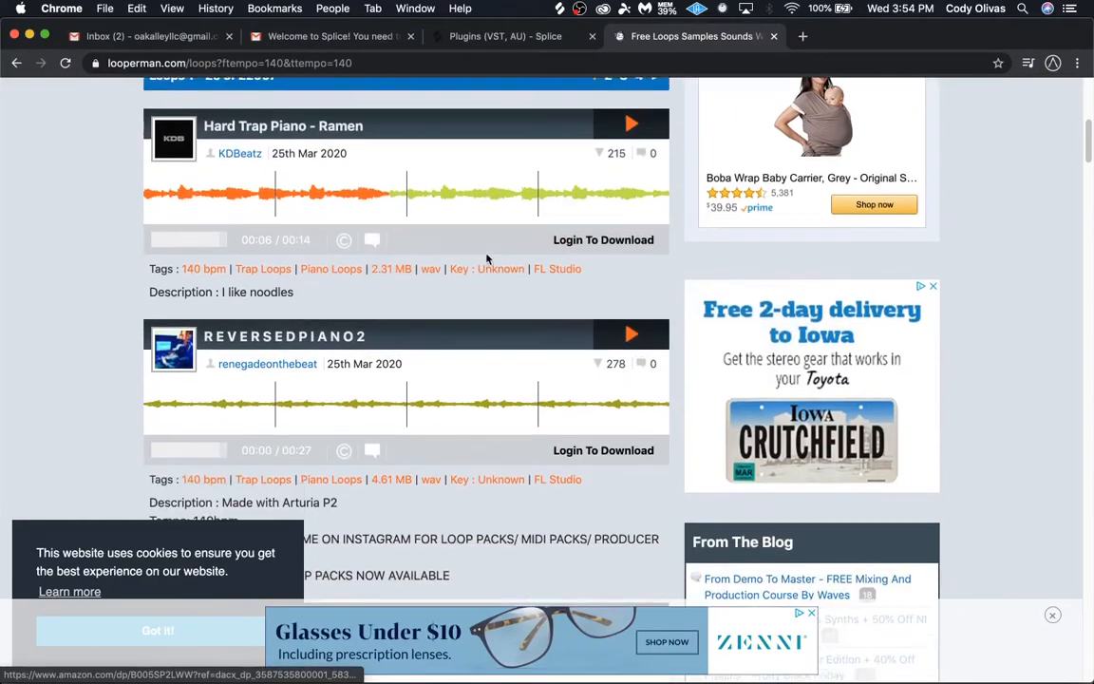
scroll(486, 257, "down", 1)
scroll(486, 254, "up", 5)
scroll(486, 252, "down", 3)
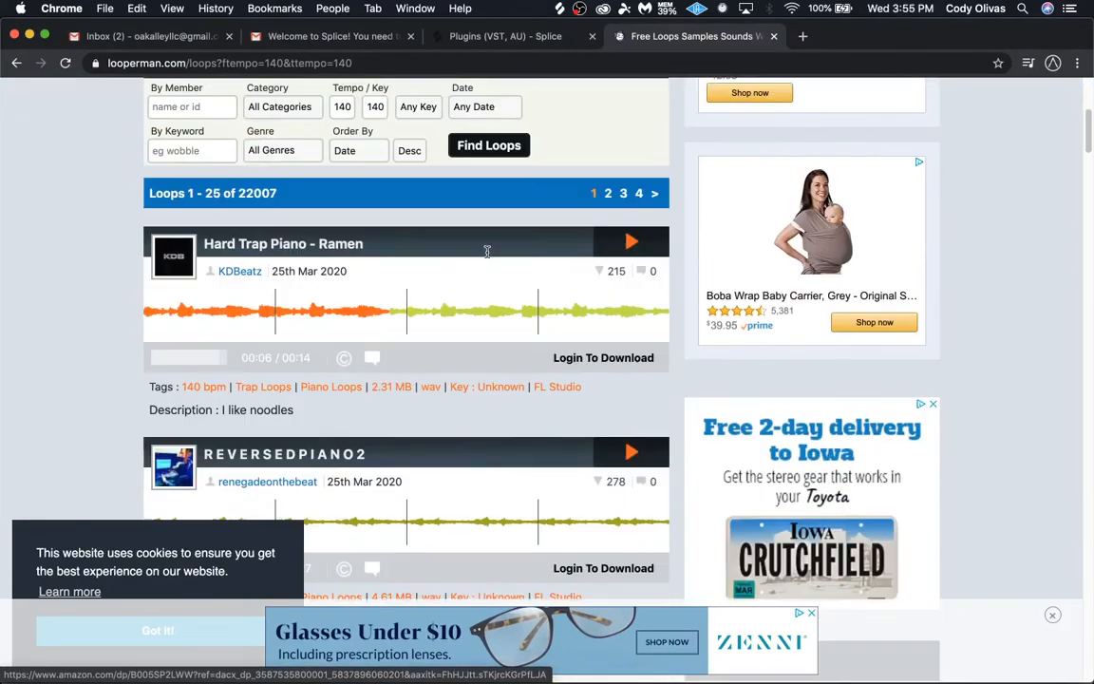
scroll(486, 251, "down", 1)
scroll(345, 323, "down", 1)
scroll(346, 323, "up", 2)
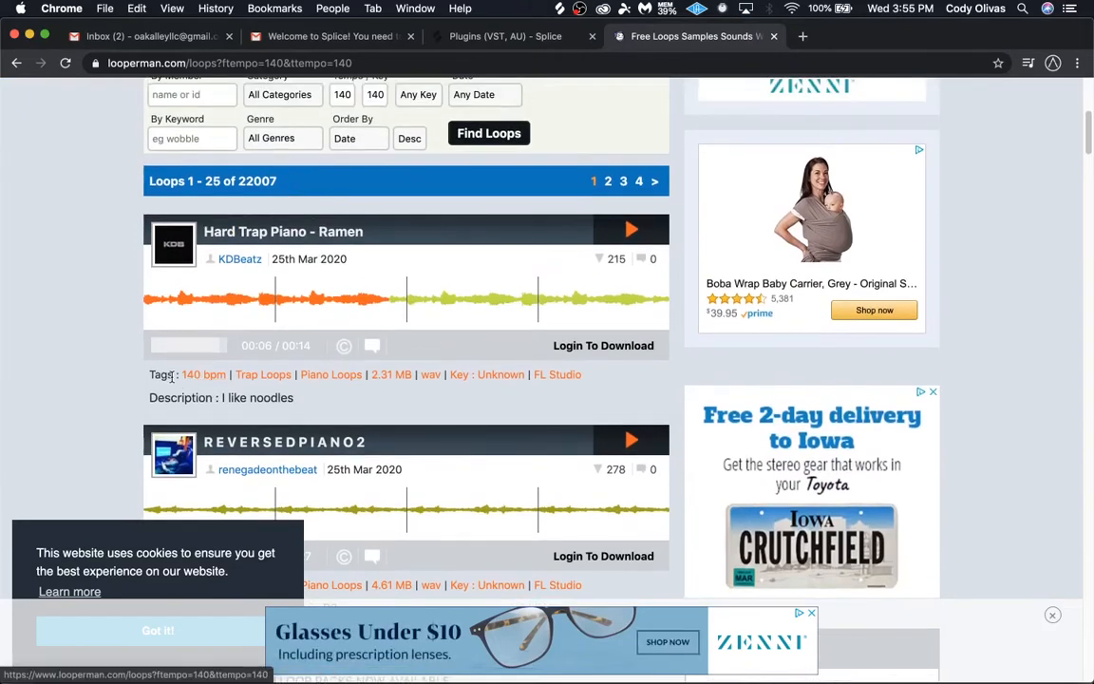
scroll(333, 285, "up", 4)
scroll(333, 306, "up", 8)
left_click(181, 234)
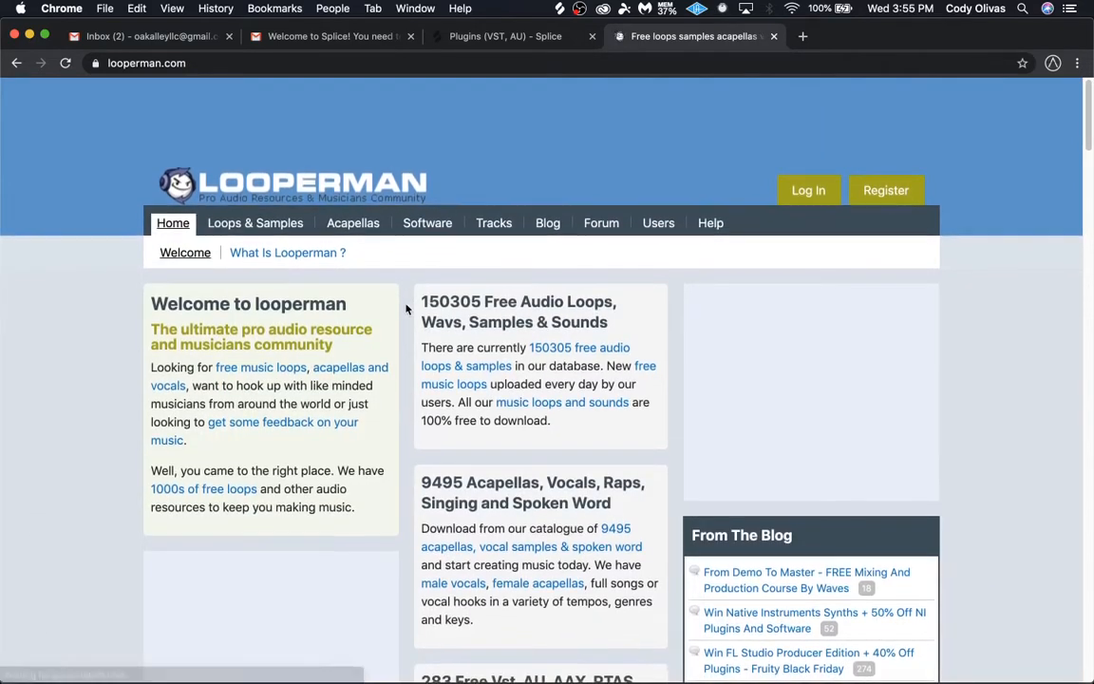
Search Looperman's free loops for the keyword 100BPM and browse the 461 results.
scroll(382, 238, "down", 1)
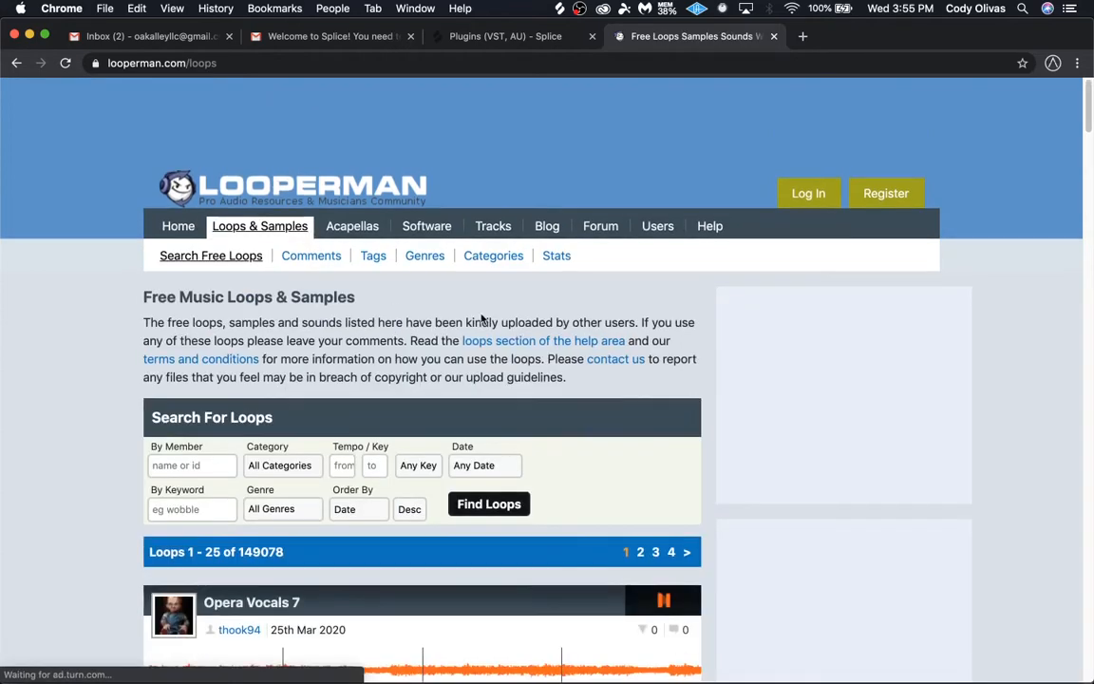
scroll(481, 320, "down", 3)
scroll(481, 320, "down", 3)
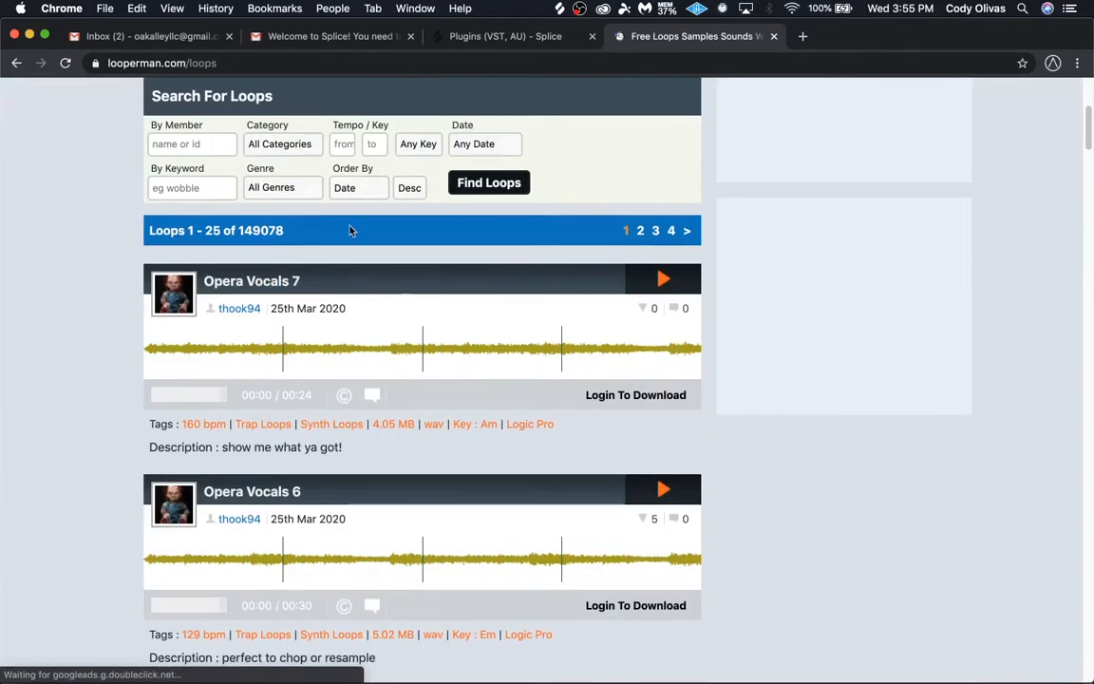
scroll(296, 289, "down", 1)
scroll(296, 290, "up", 1)
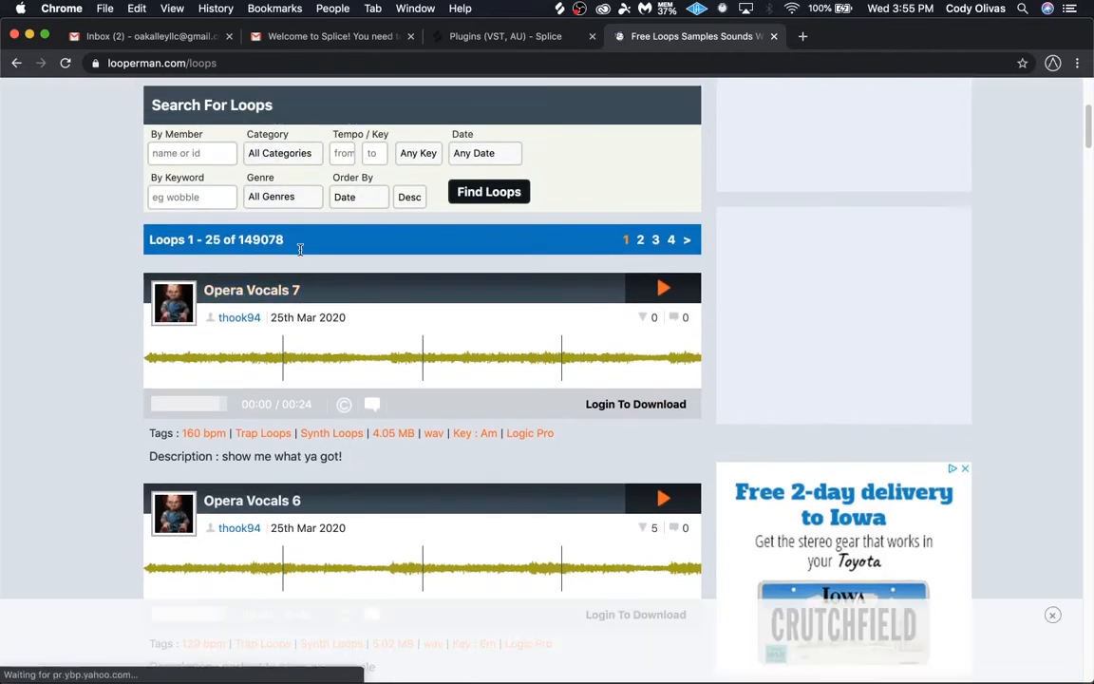
left_click(167, 192)
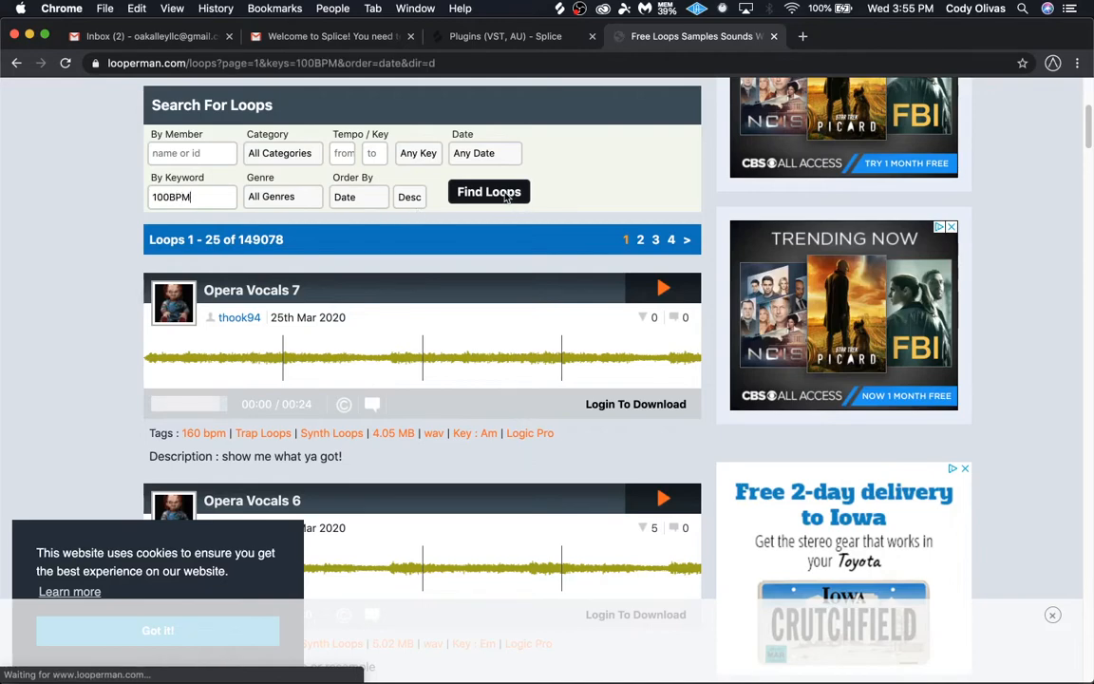
scroll(522, 280, "down", 3)
scroll(522, 280, "down", 3)
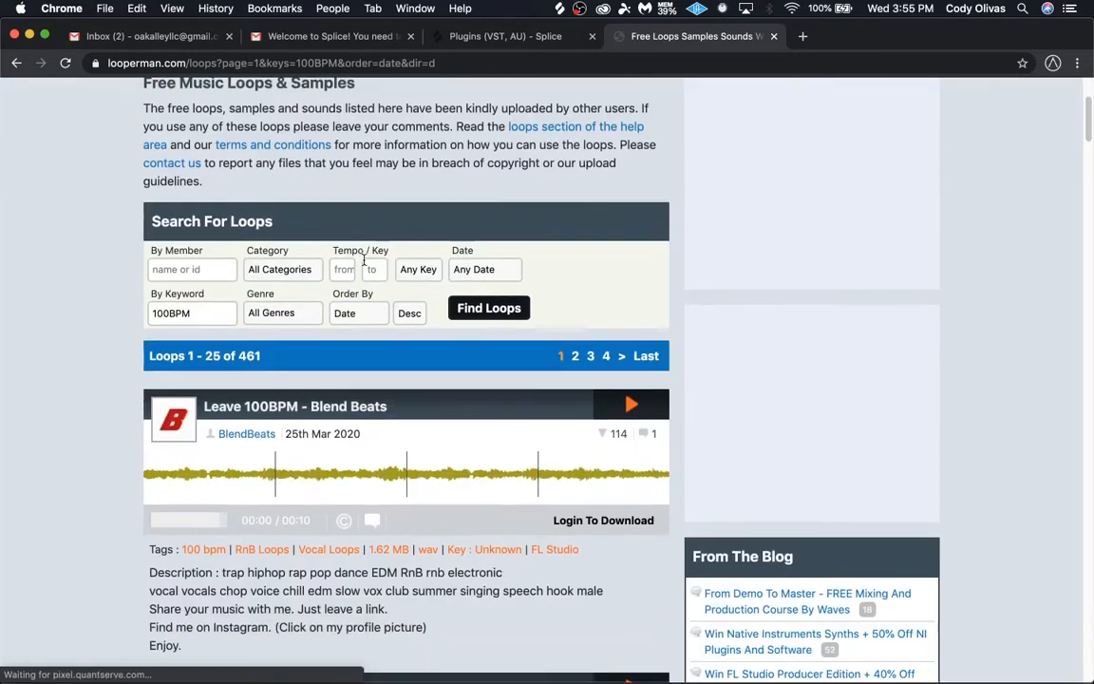
scroll(211, 470, "down", 5)
scroll(231, 400, "down", 6)
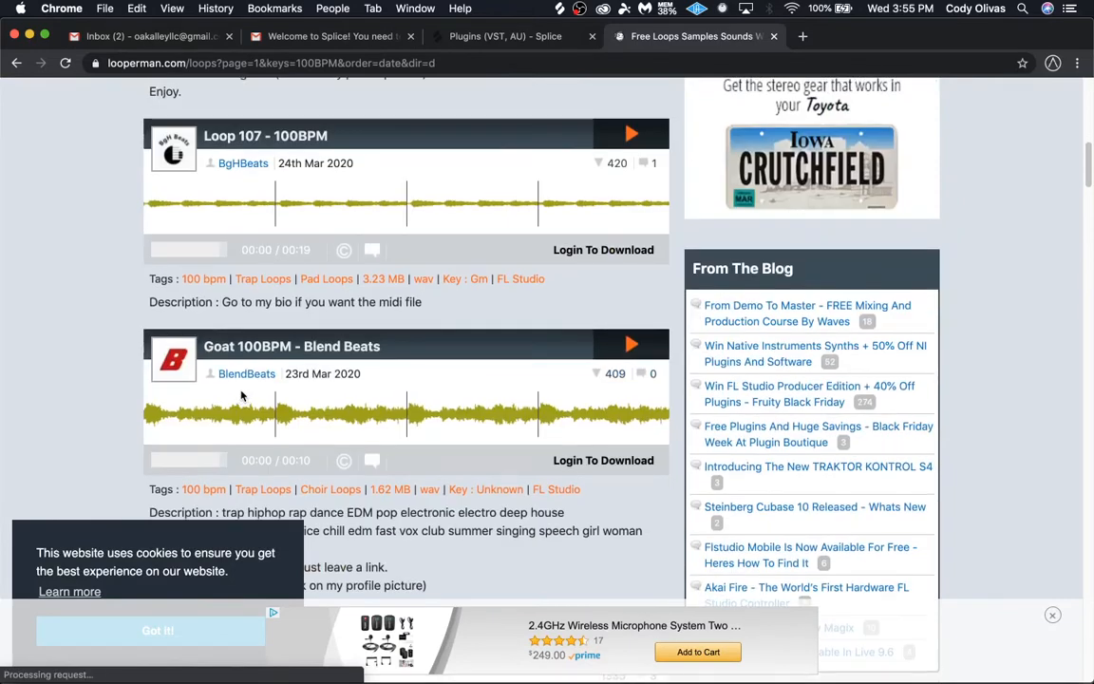
scroll(242, 396, "down", 3)
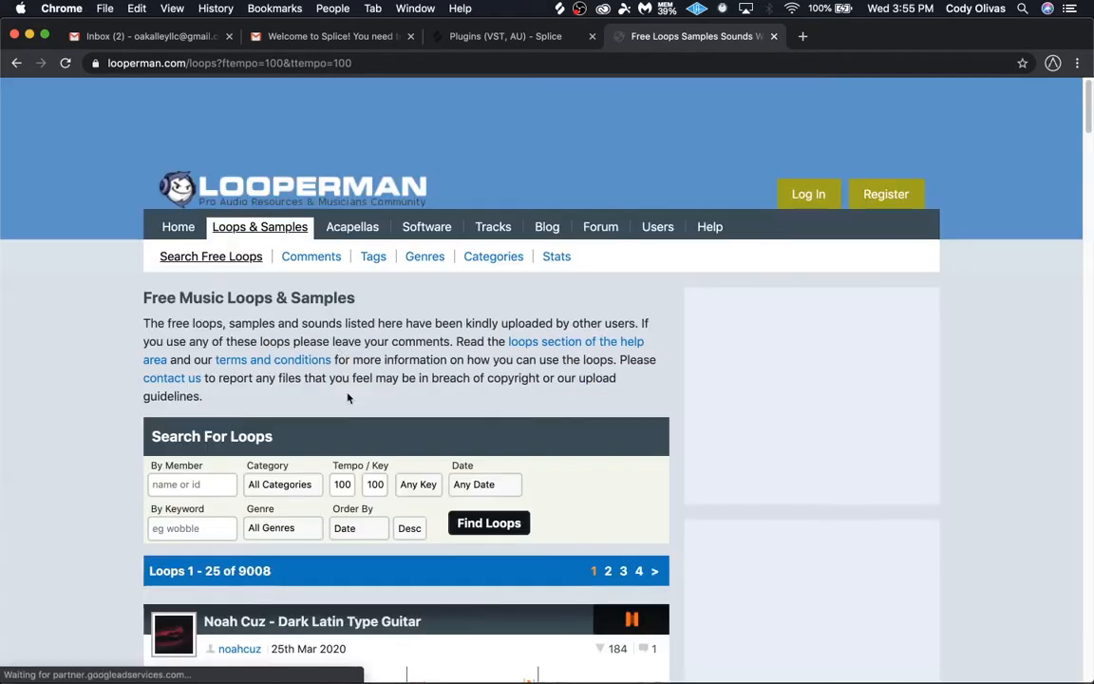
Preview and pause the EePizz strings loop, then follow its Login To Download link.
scroll(354, 407, "down", 8)
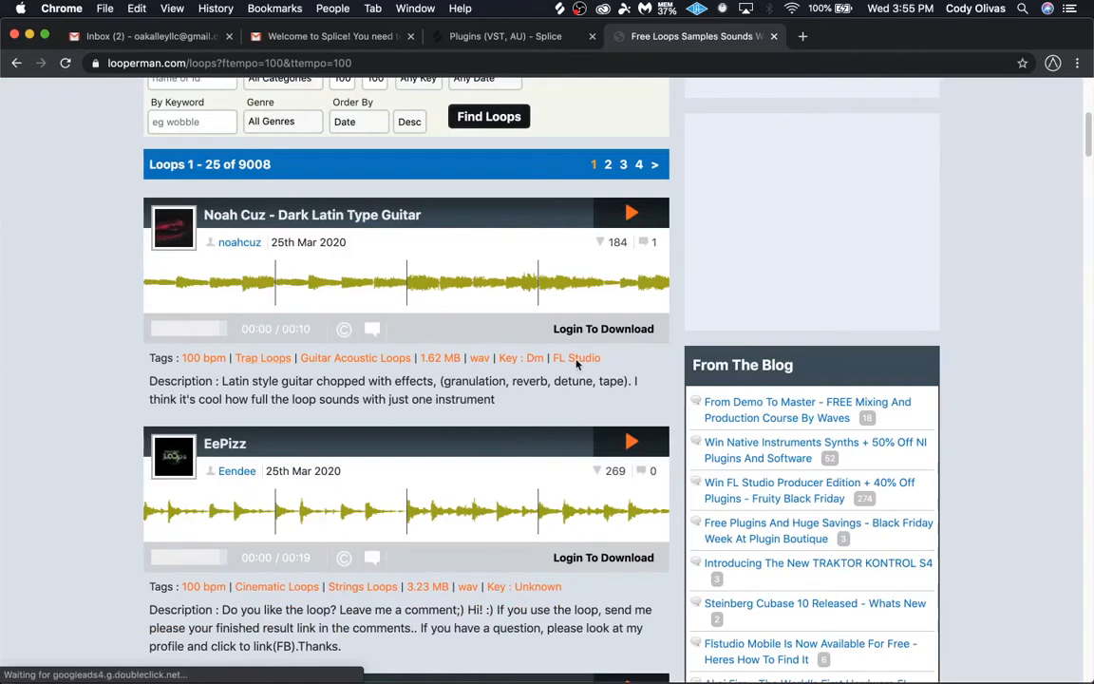
scroll(571, 370, "down", 2)
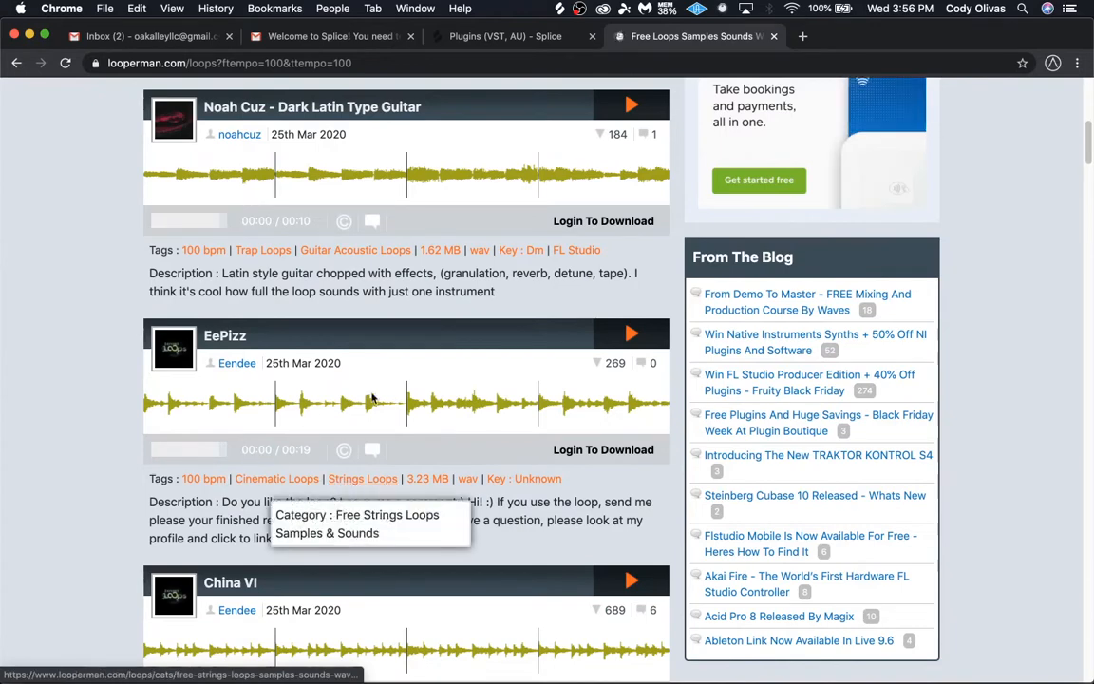
left_click(546, 381)
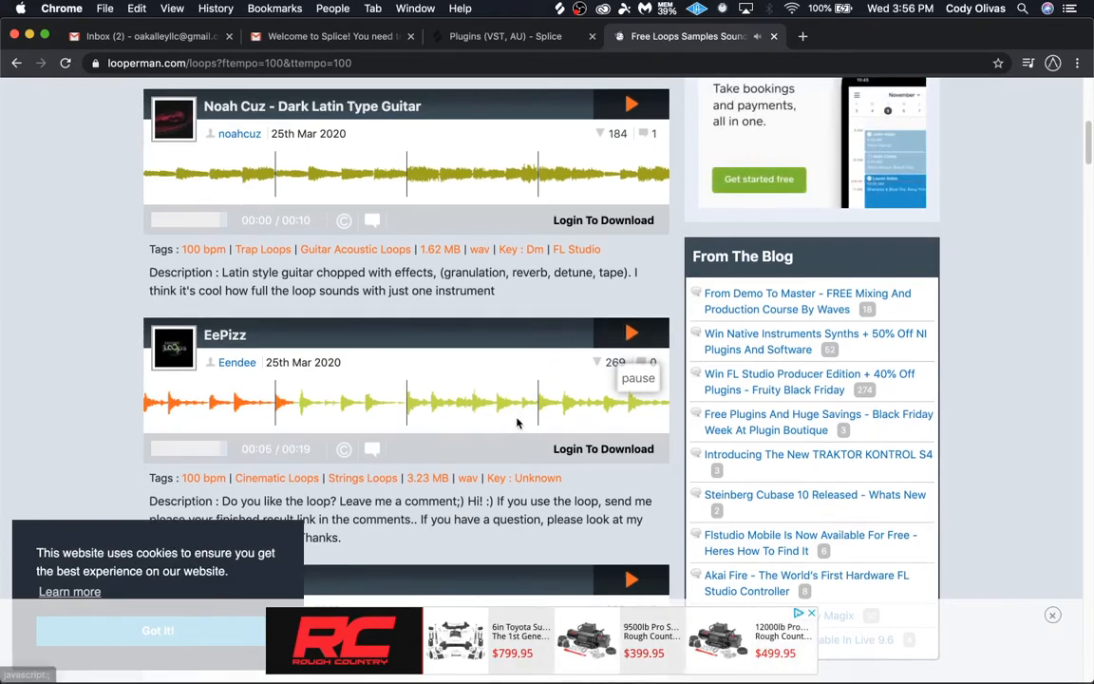
left_click(631, 336)
scroll(608, 285, "down", 2)
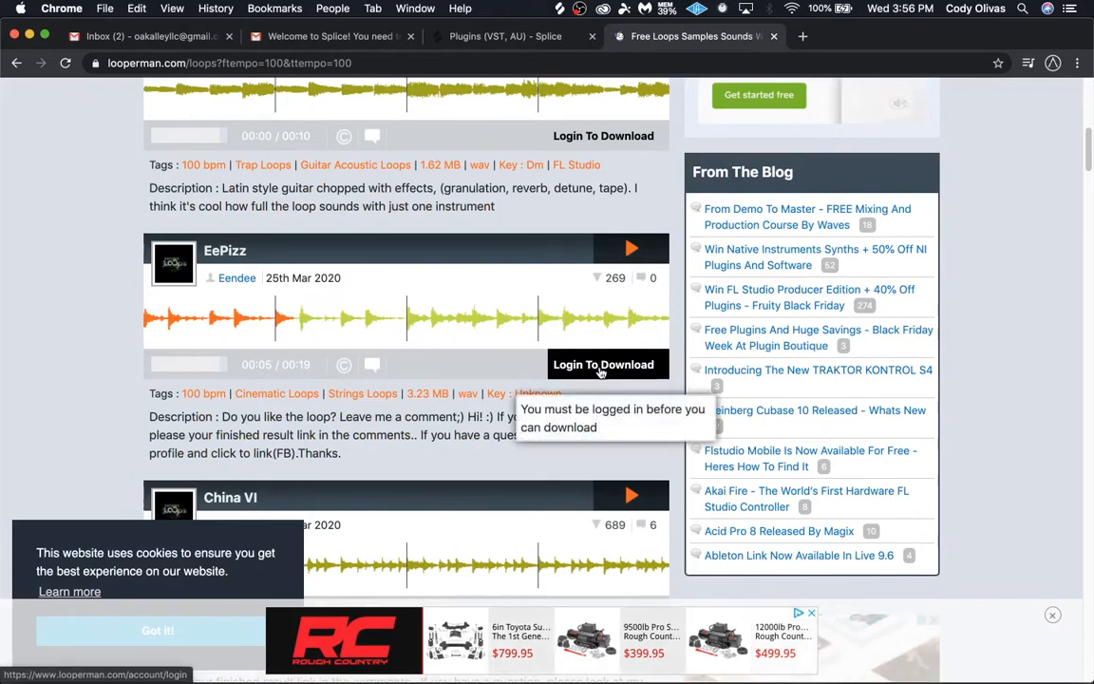
left_click(601, 368)
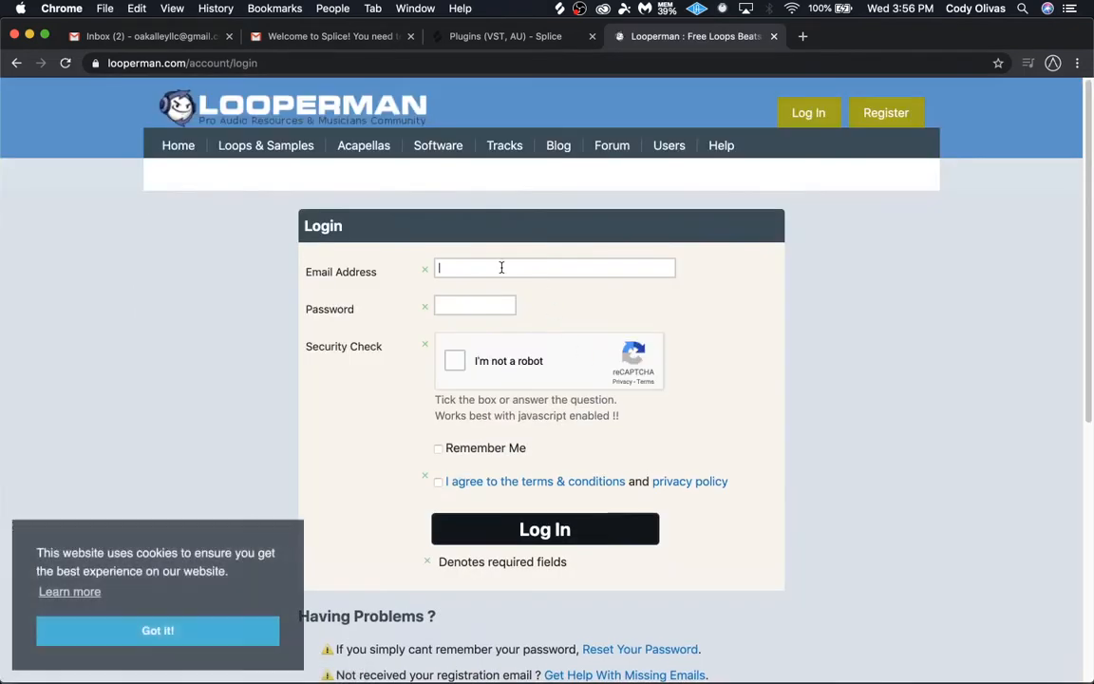
Autofill a saved email address and submit a first login attempt.
left_click(500, 267)
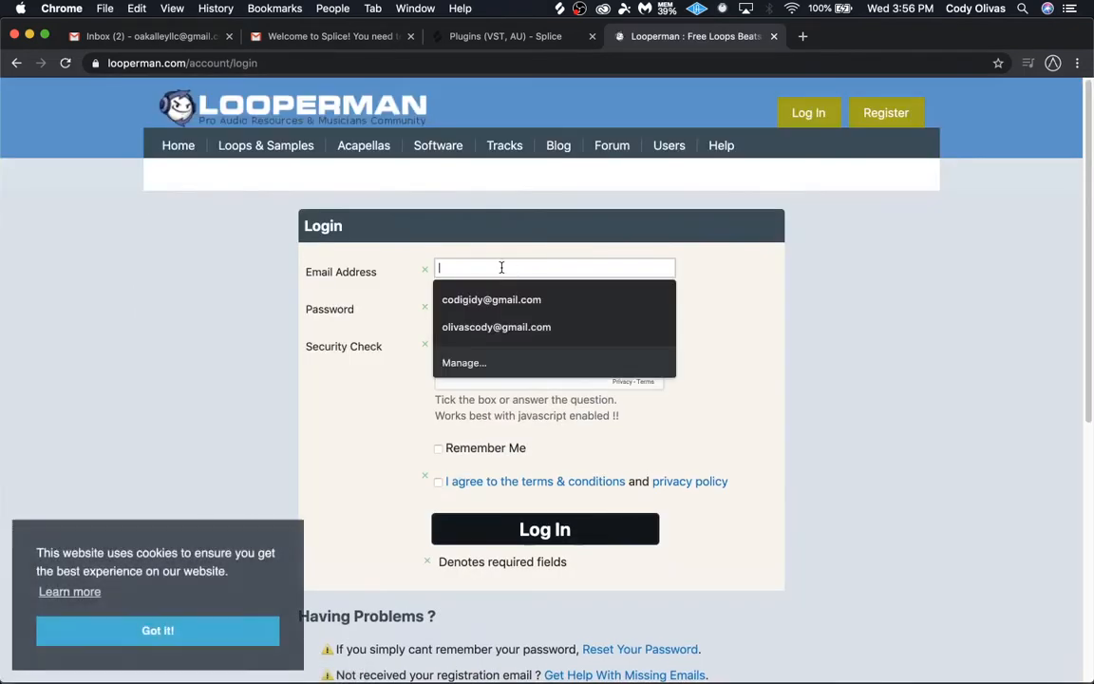
left_click(549, 300)
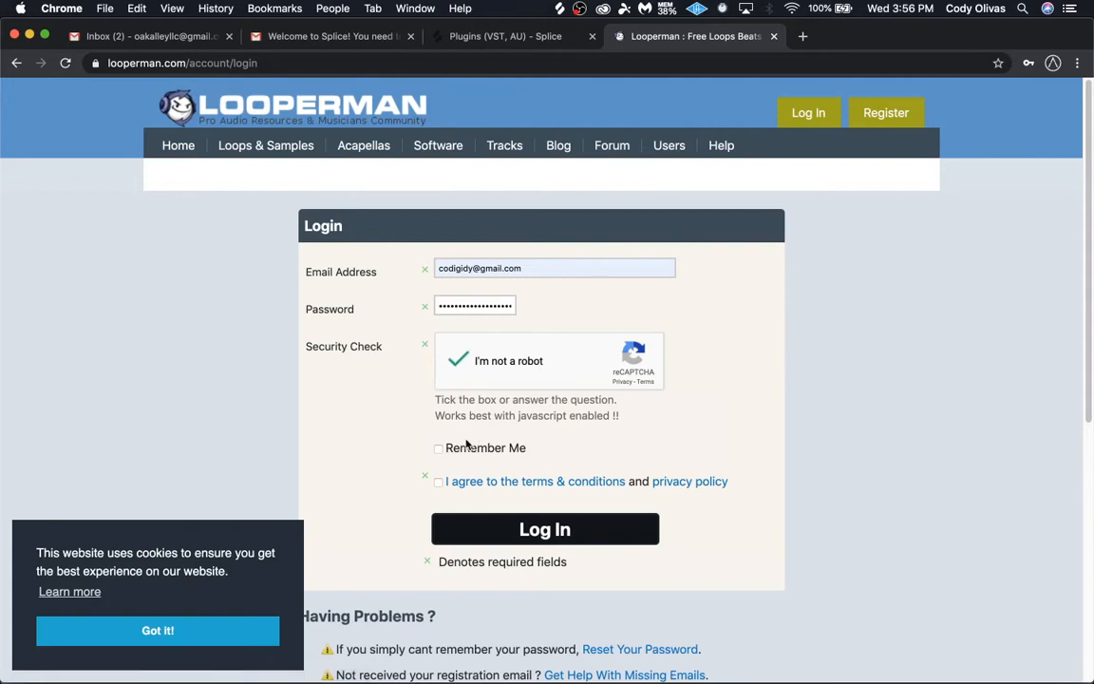
left_click(543, 529)
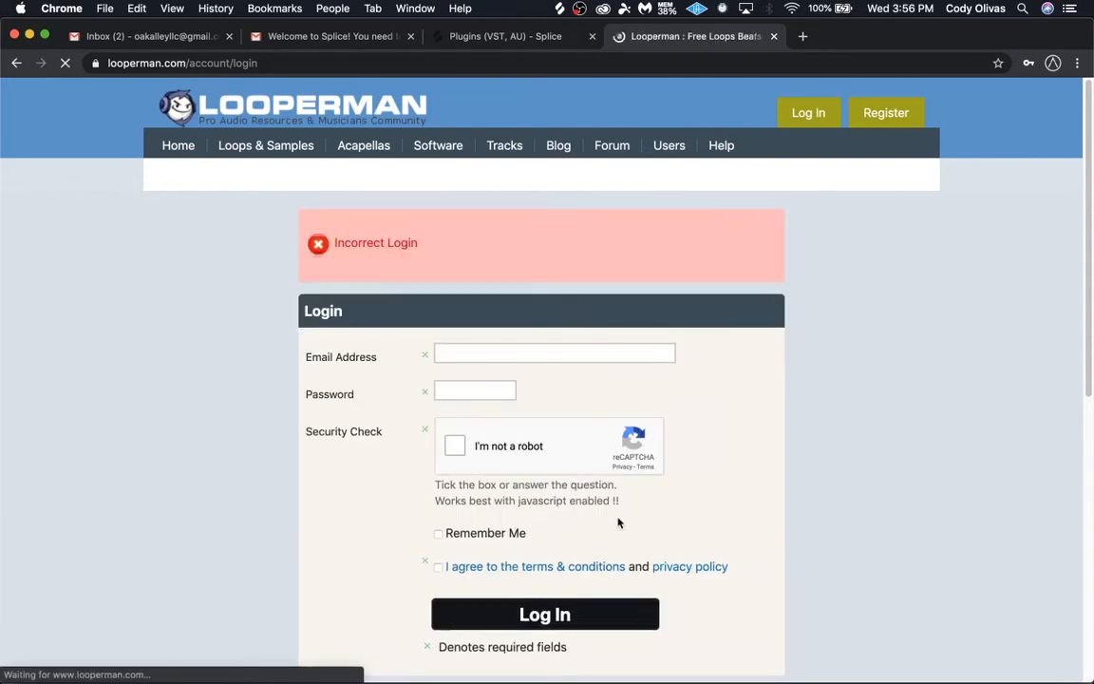
Re-enter the account email and password, agree to the terms, and log in.
left_click(503, 351)
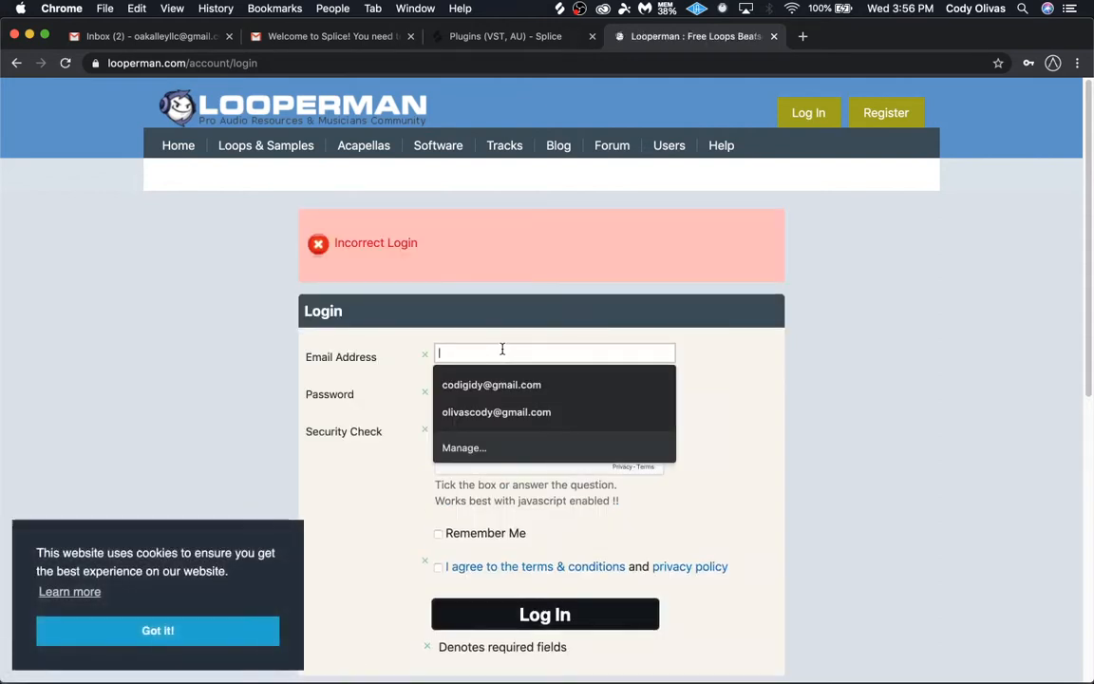
type("COLIVAS")
left_click(489, 384)
left_click(495, 392)
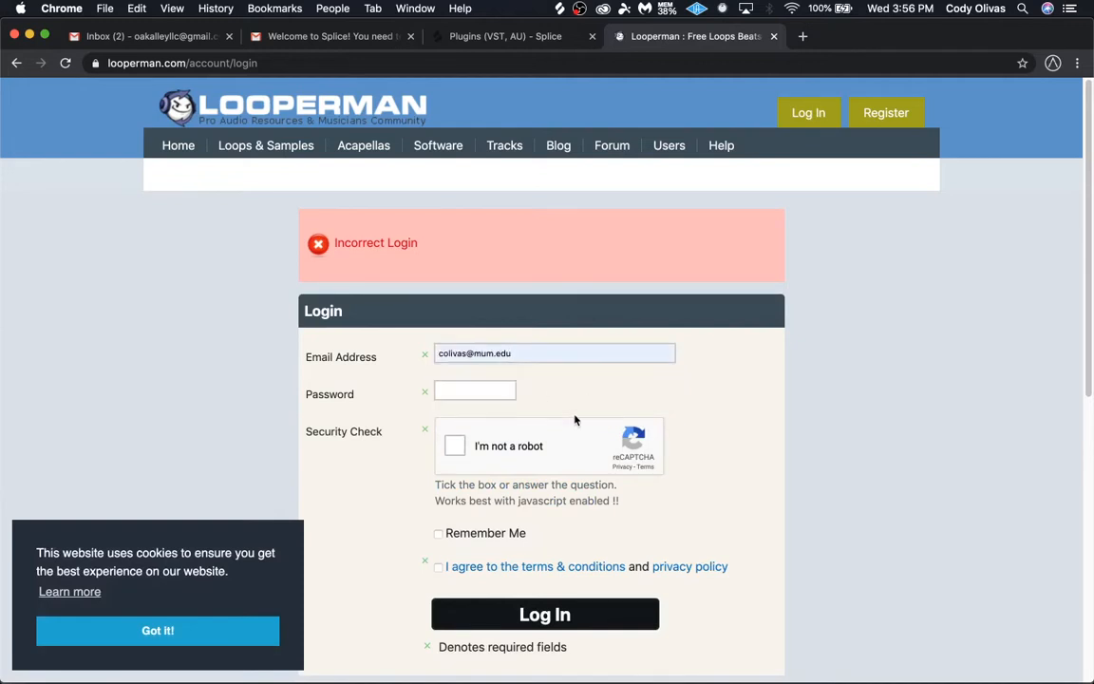
type("•••••")
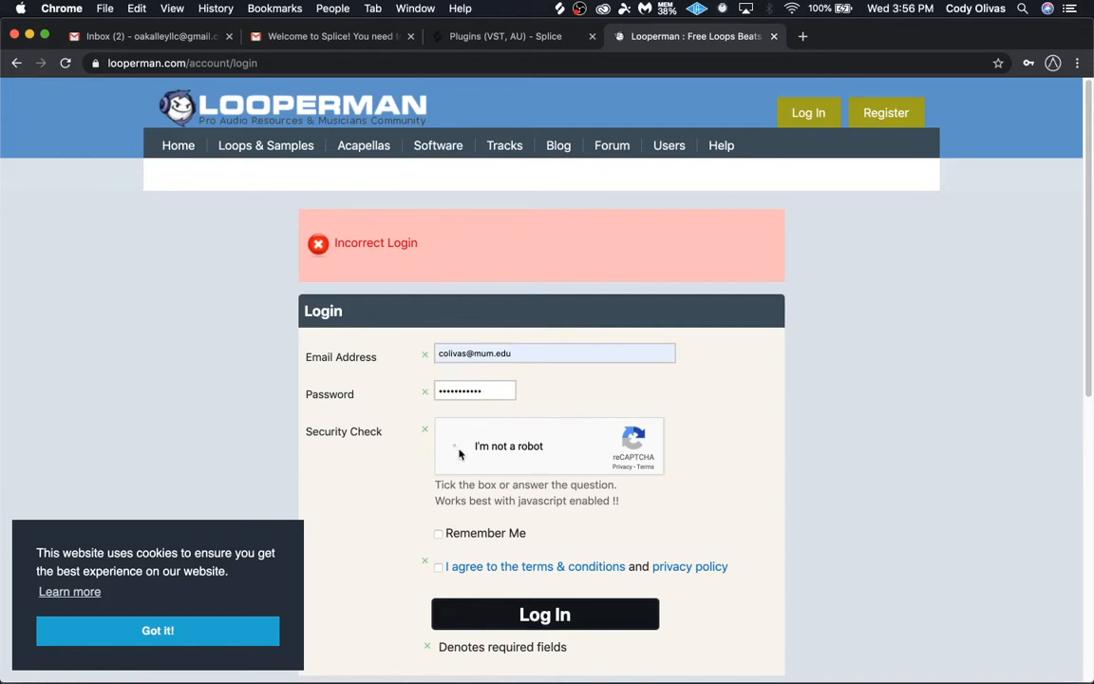
left_click(439, 568)
left_click(524, 619)
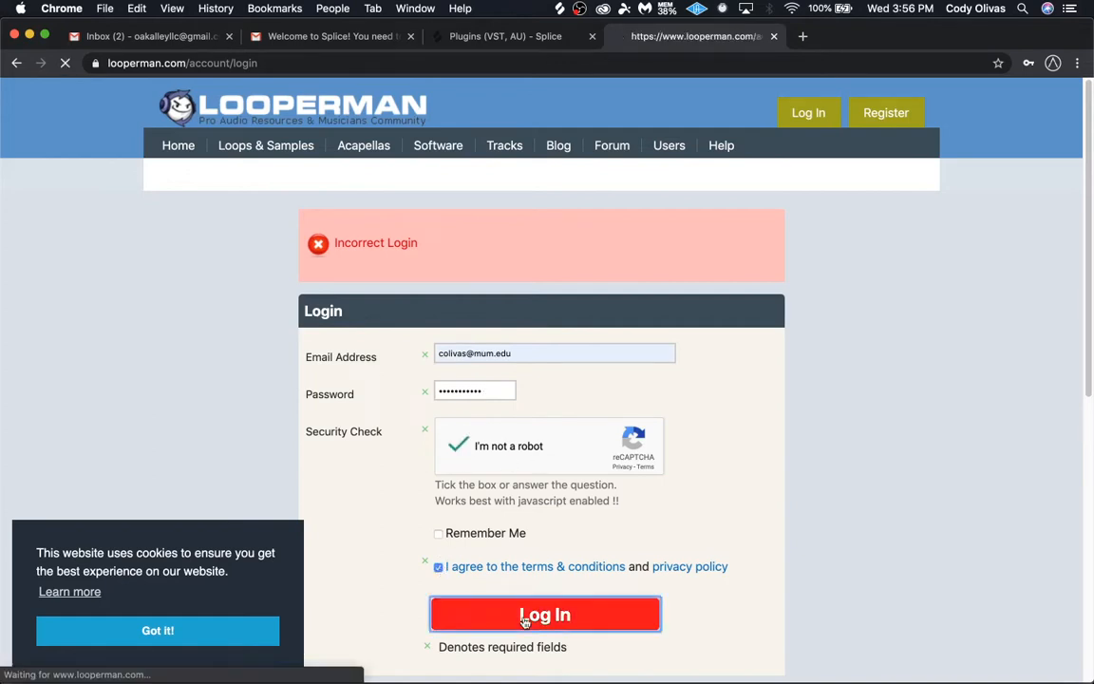
Save the Looperman password in Chrome and view the logged-in home page.
scroll(1052, 582, "down", 1)
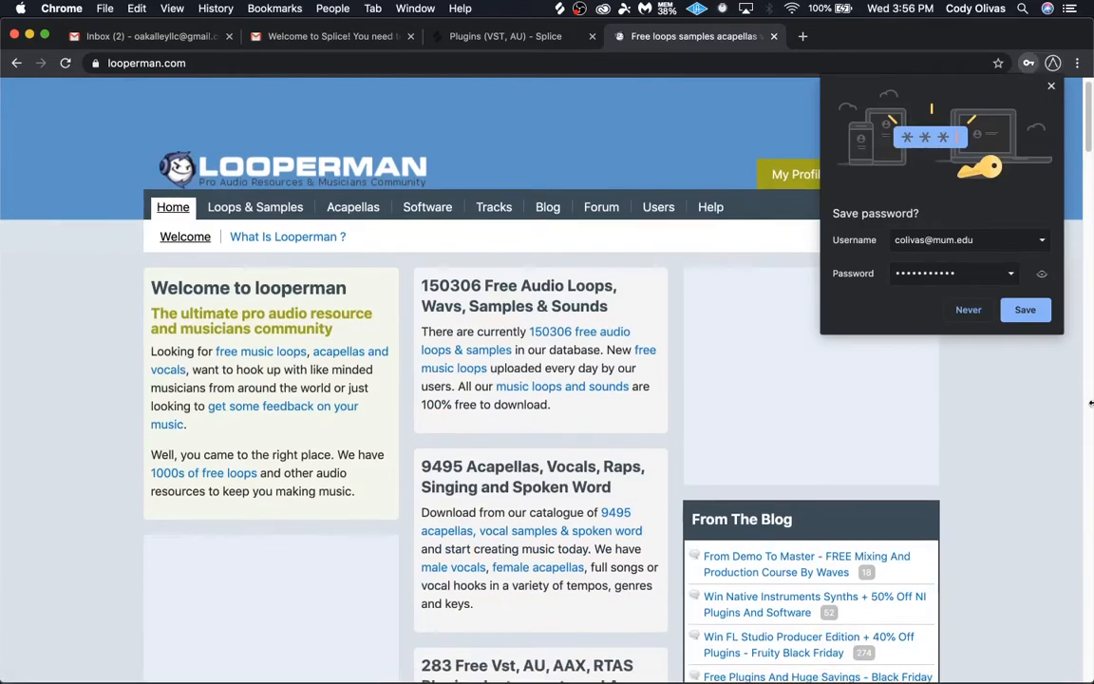
left_click(1023, 310)
scroll(481, 354, "down", 15)
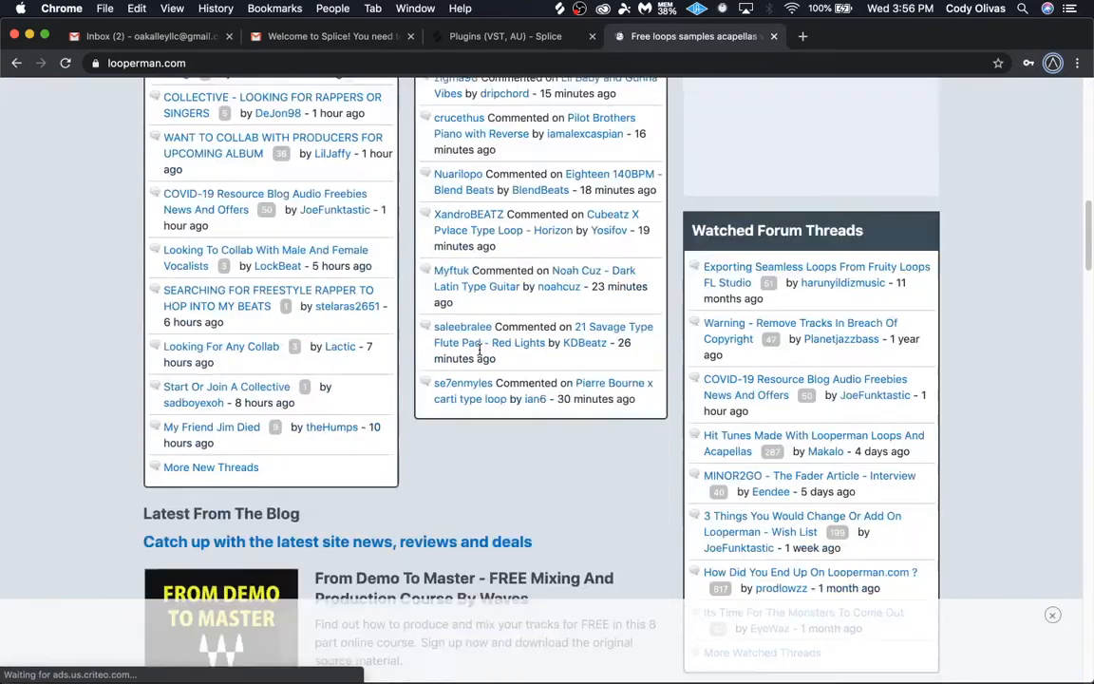
scroll(481, 354, "up", 16)
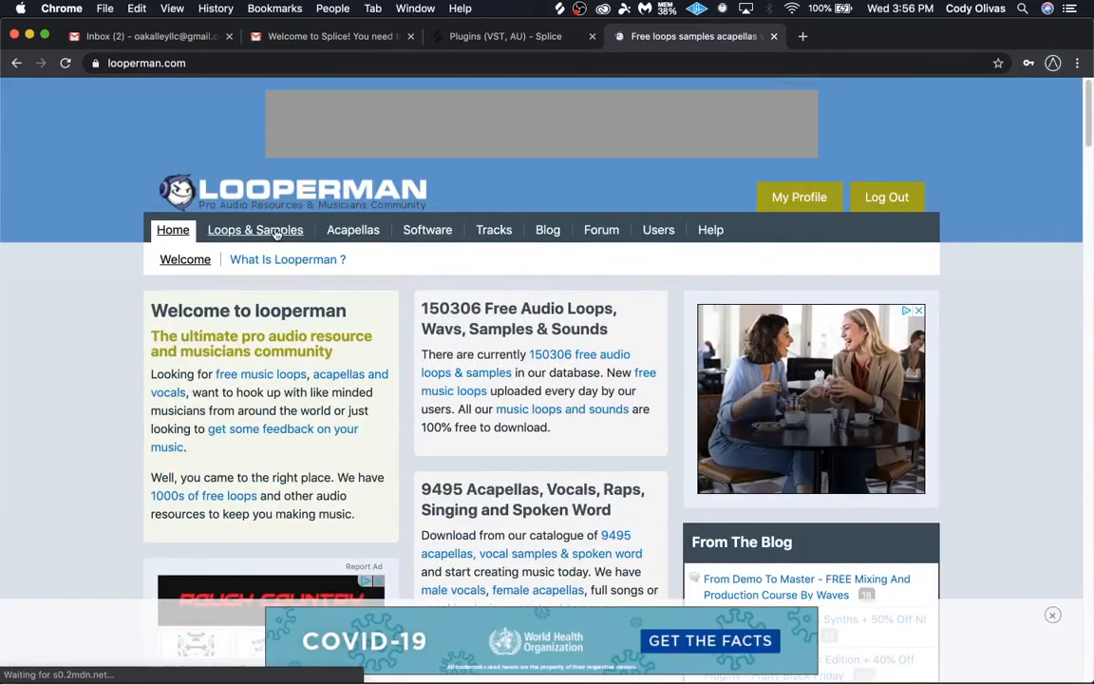
Go to Looperman's free loops section.
left_click(276, 232)
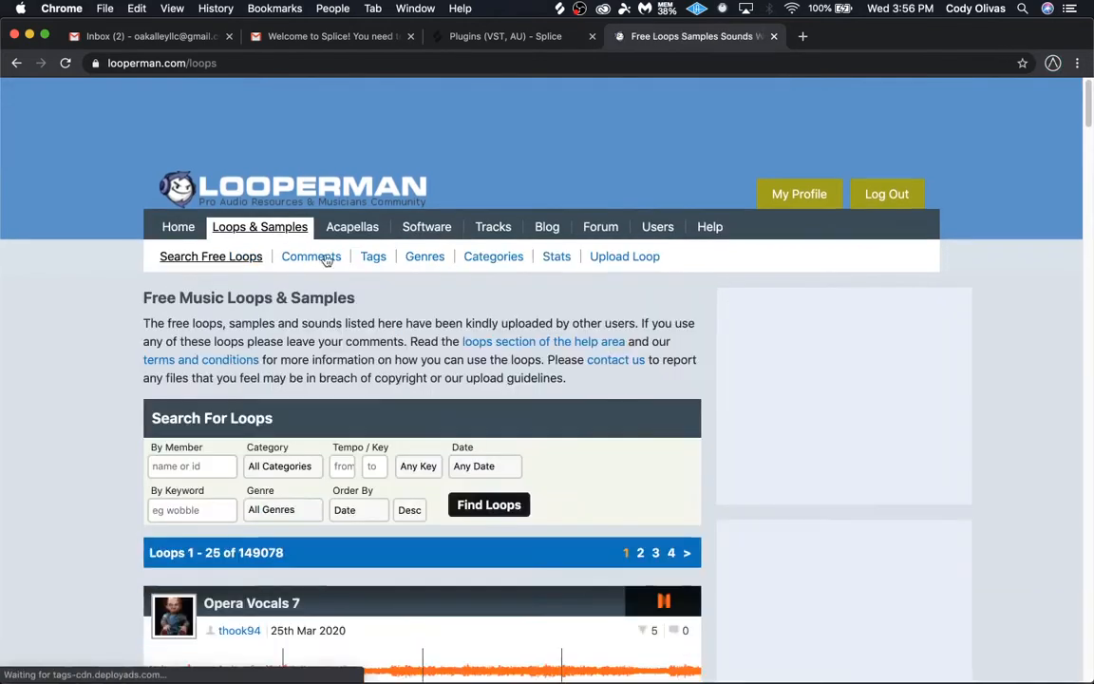
scroll(429, 283, "down", 3)
scroll(429, 283, "down", 8)
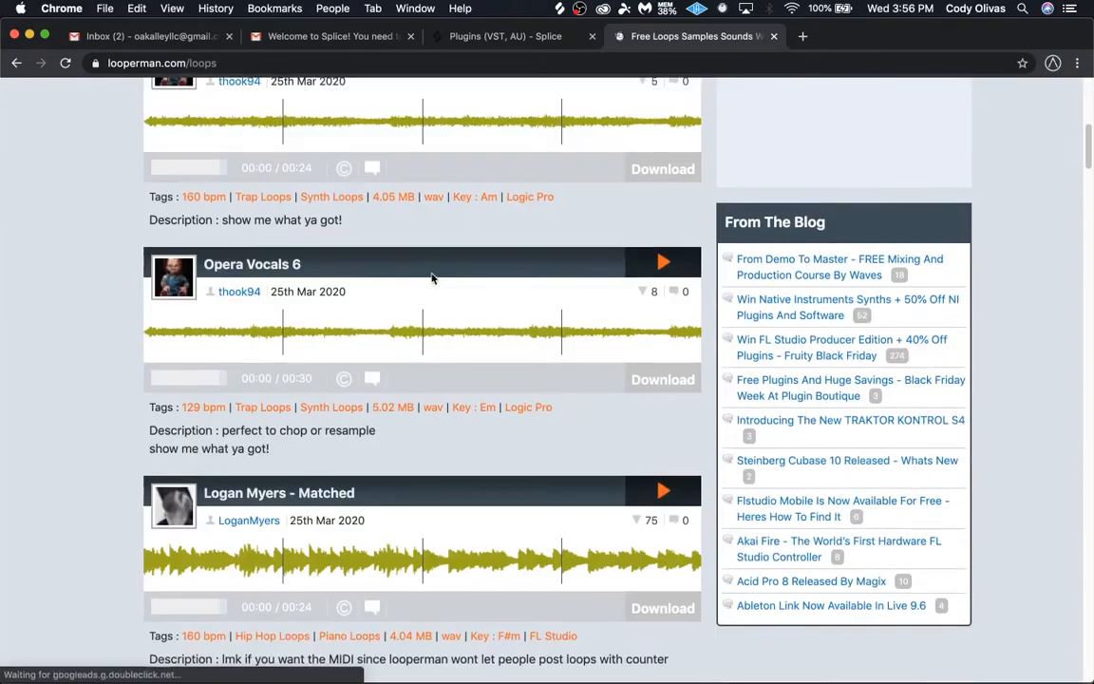
scroll(432, 279, "up", 4)
scroll(432, 279, "up", 1)
Rerun the 100BPM keyword search and scroll through its 461 results.
left_click(187, 215)
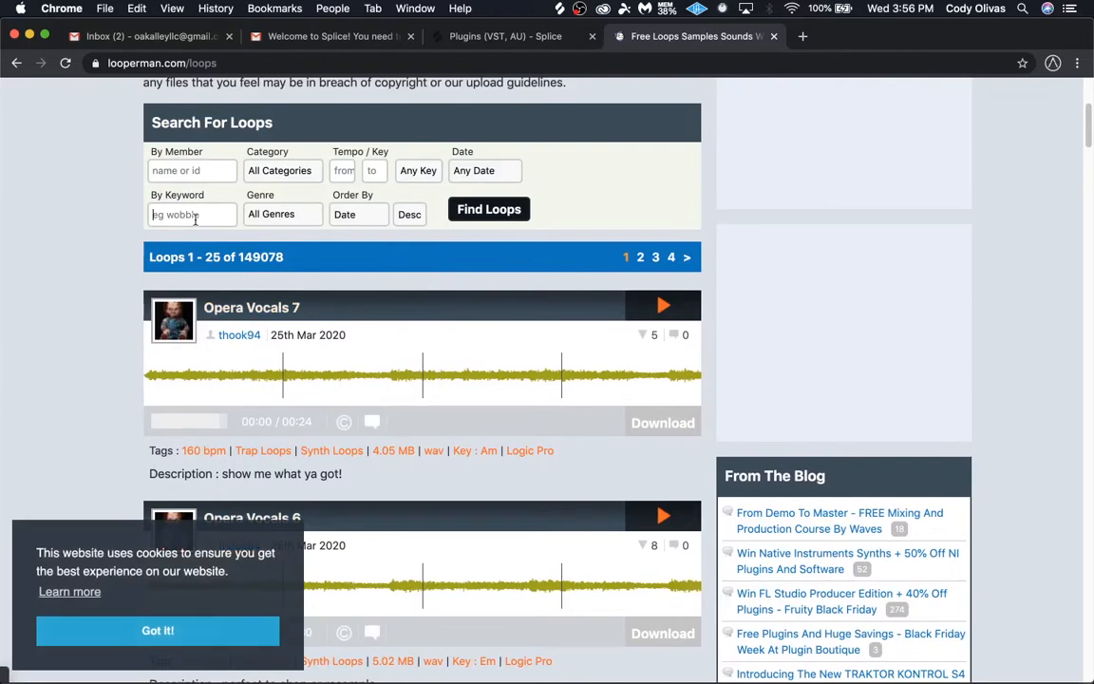
left_click(171, 246)
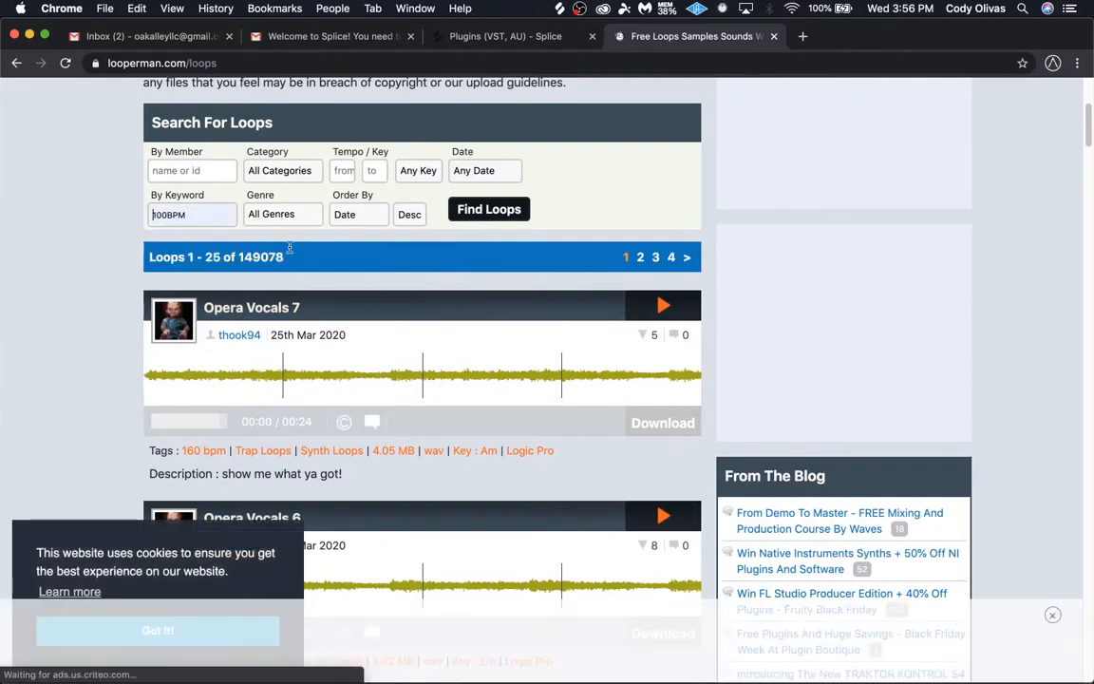
left_click(500, 216)
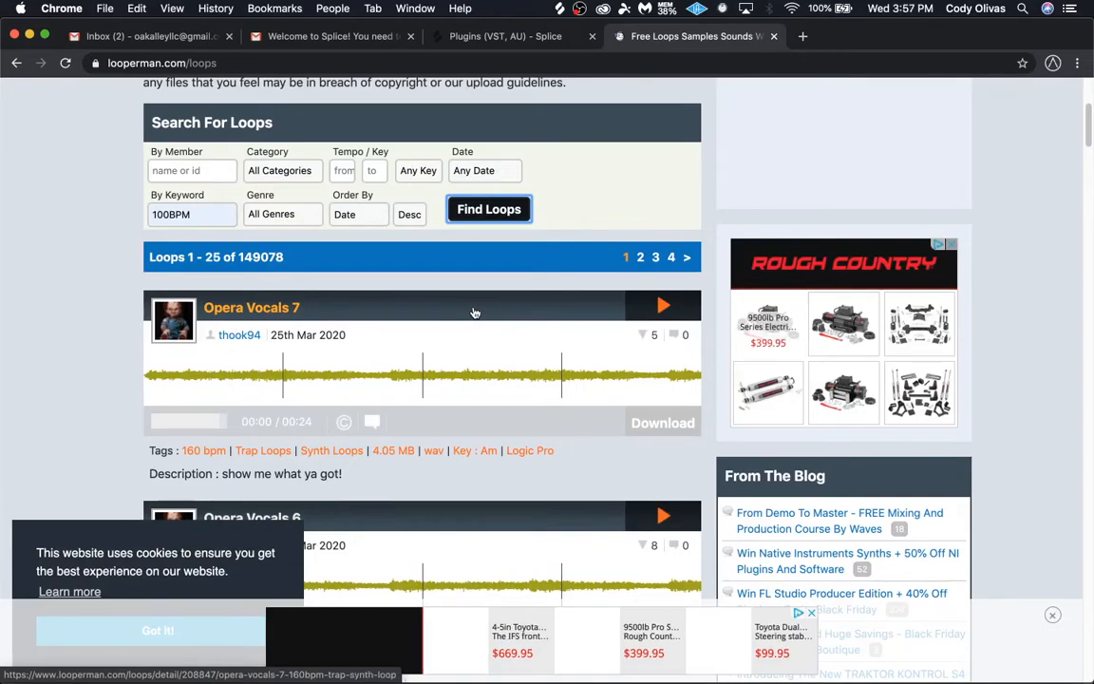
left_click(500, 216)
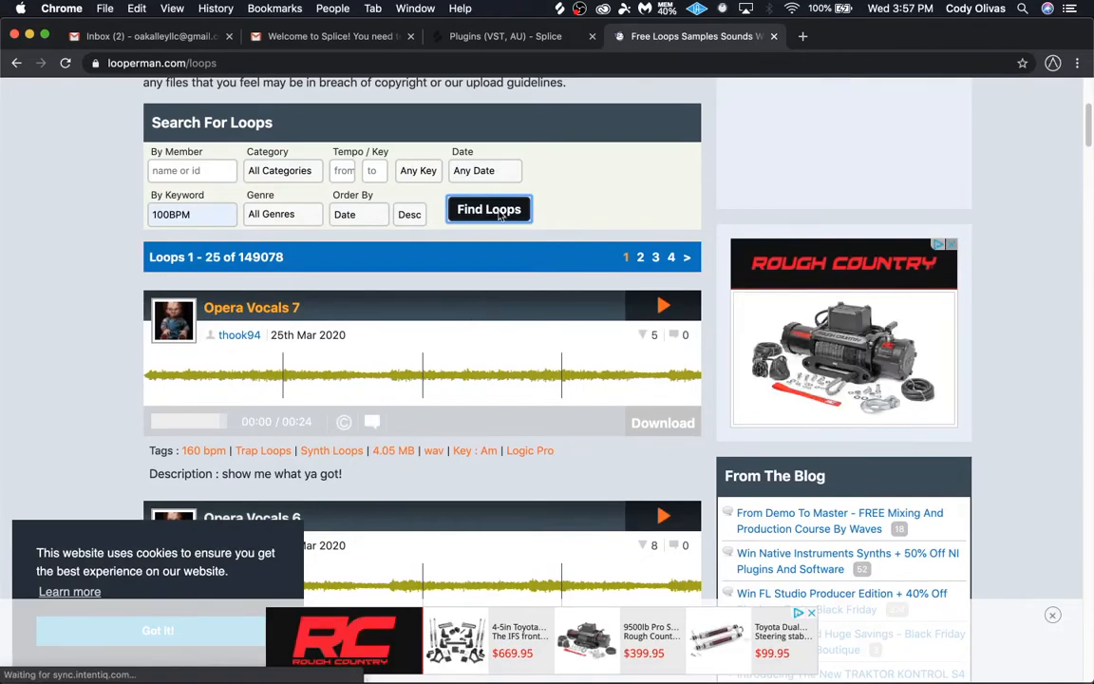
scroll(498, 304, "down", 8)
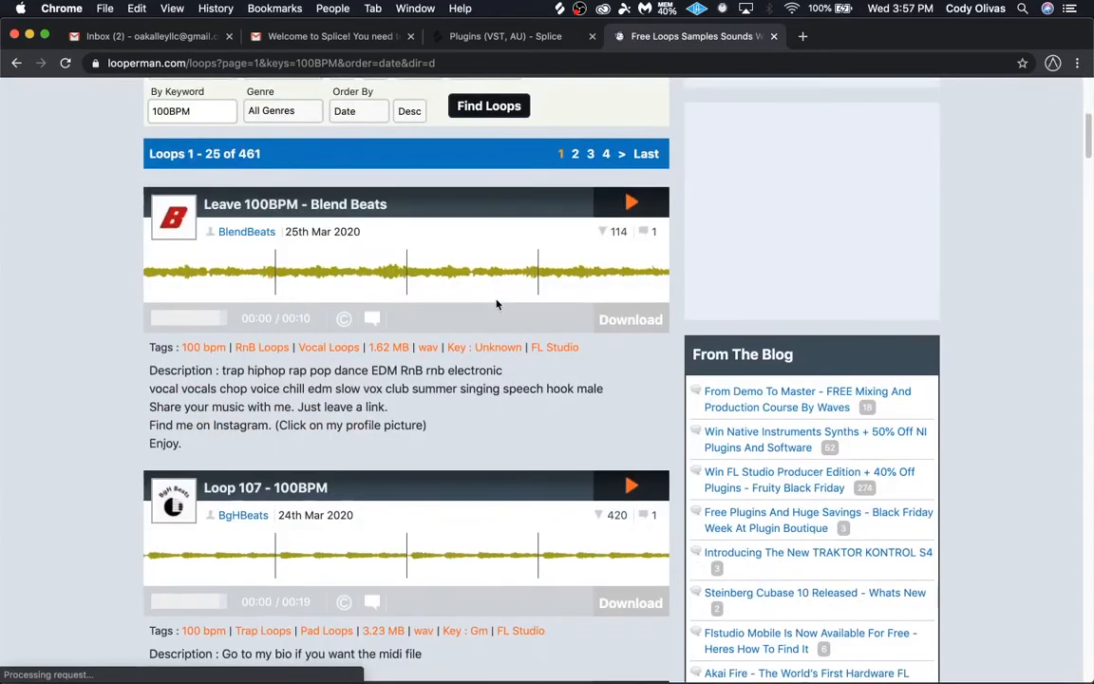
scroll(496, 304, "down", 10)
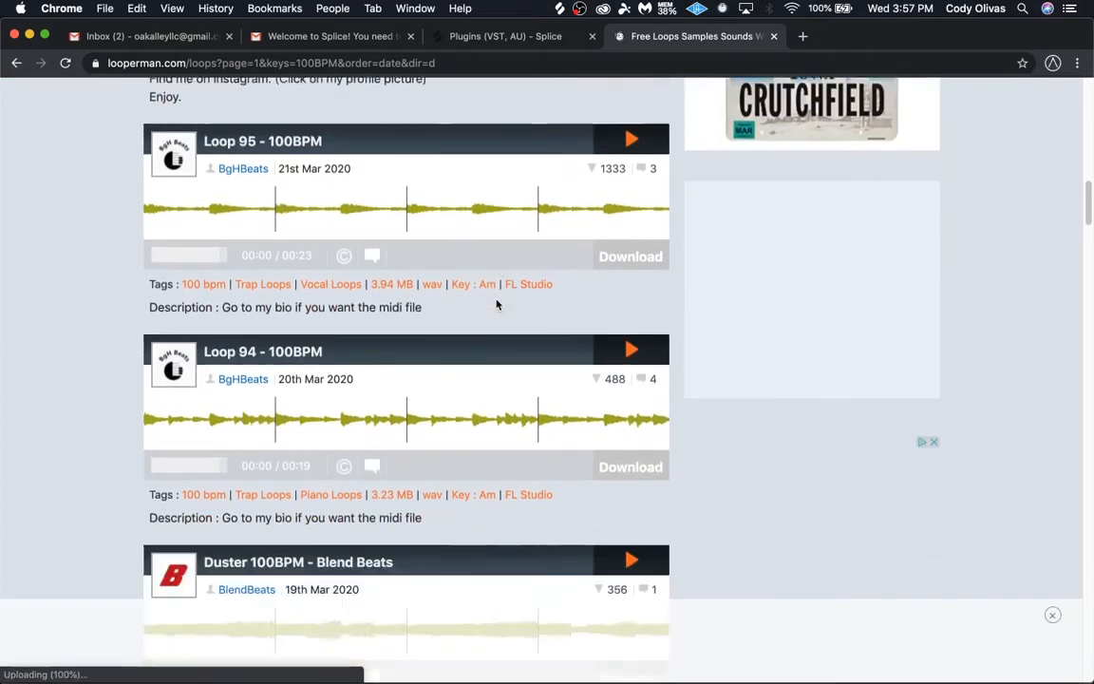
scroll(496, 304, "down", 3)
scroll(499, 304, "up", 10)
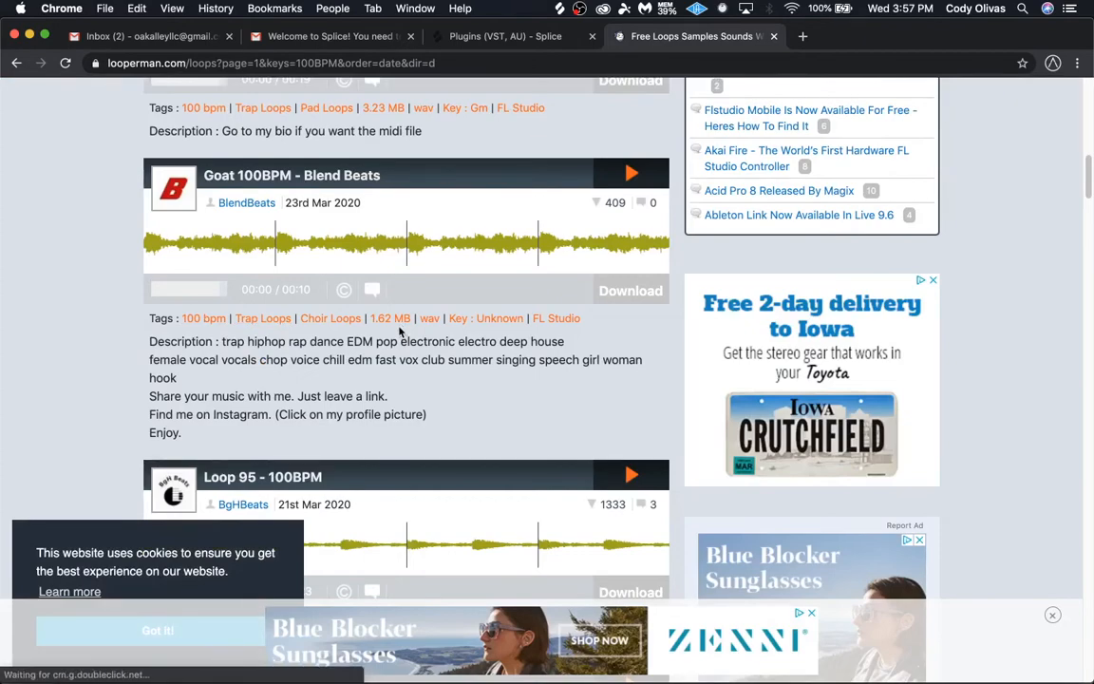
List every loop tagged 100 bpm.
left_click(203, 320)
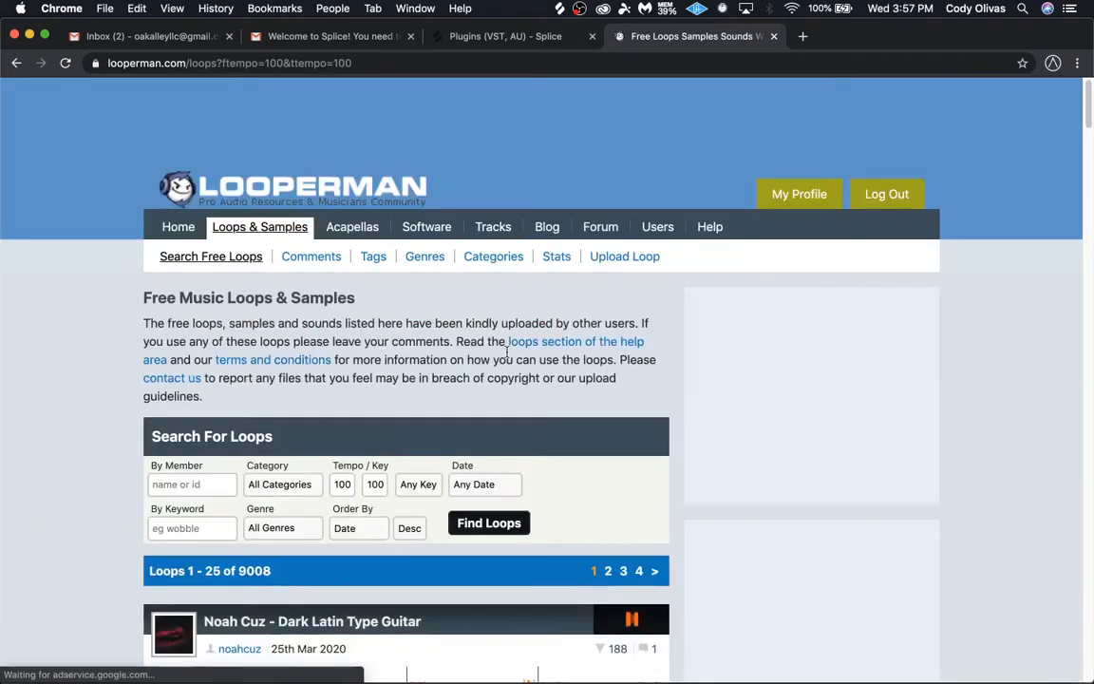
scroll(506, 350, "down", 5)
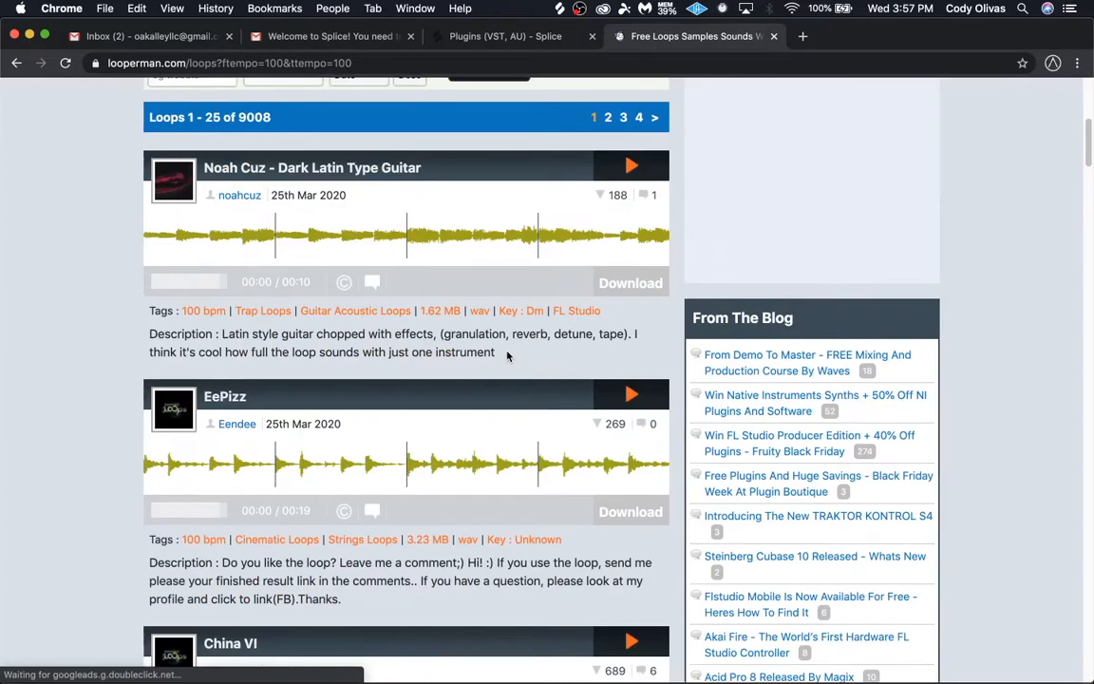
scroll(507, 354, "down", 3)
Preview the EePizz loop and download its wav from the detail page.
left_click(632, 200)
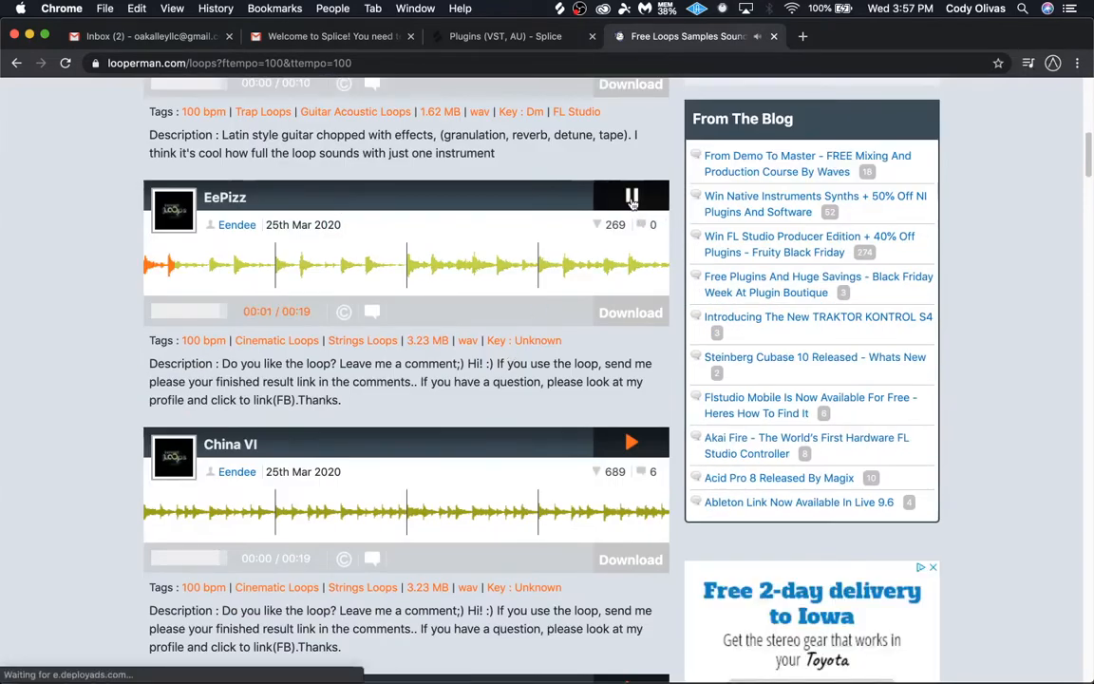
left_click(631, 197)
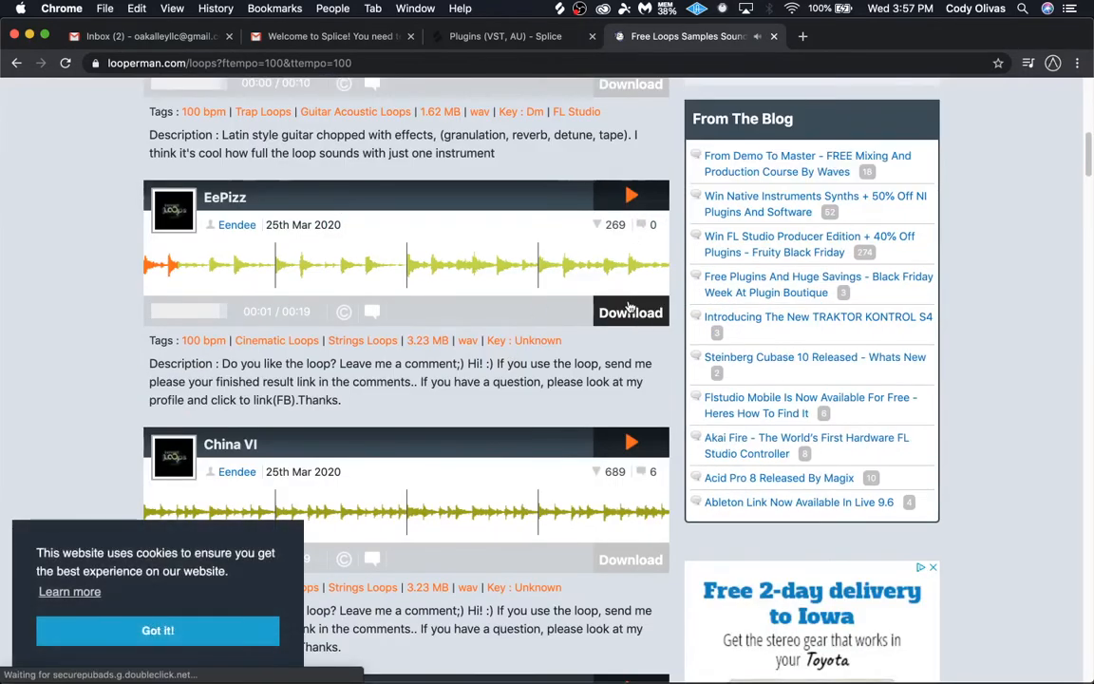
left_click(628, 309)
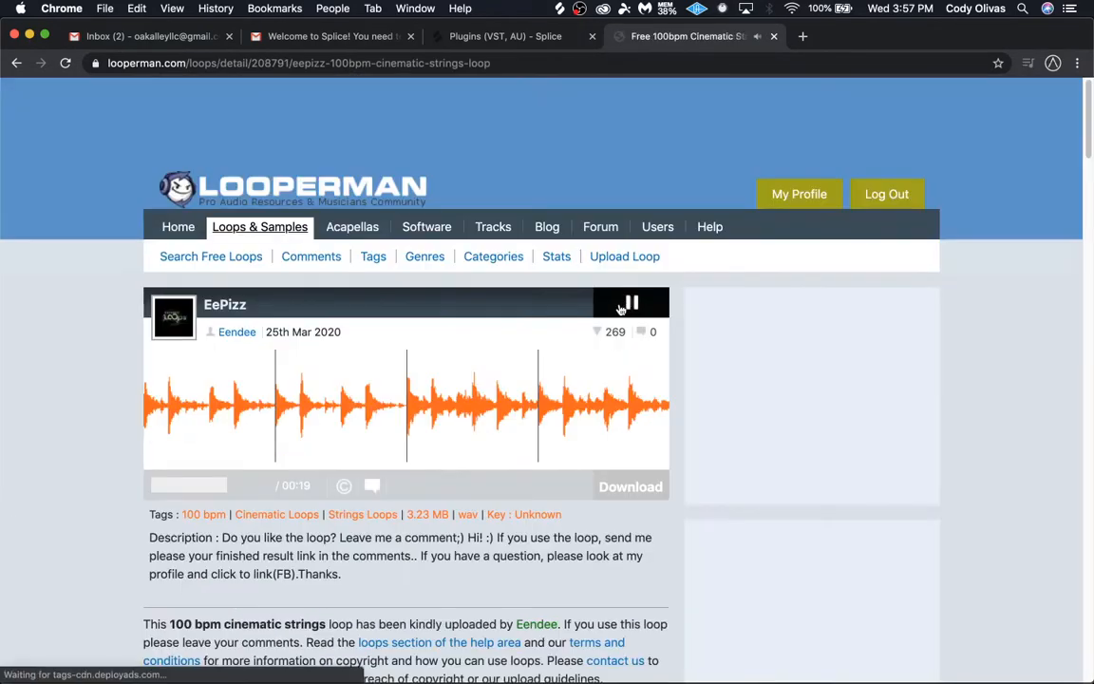
left_click(628, 490)
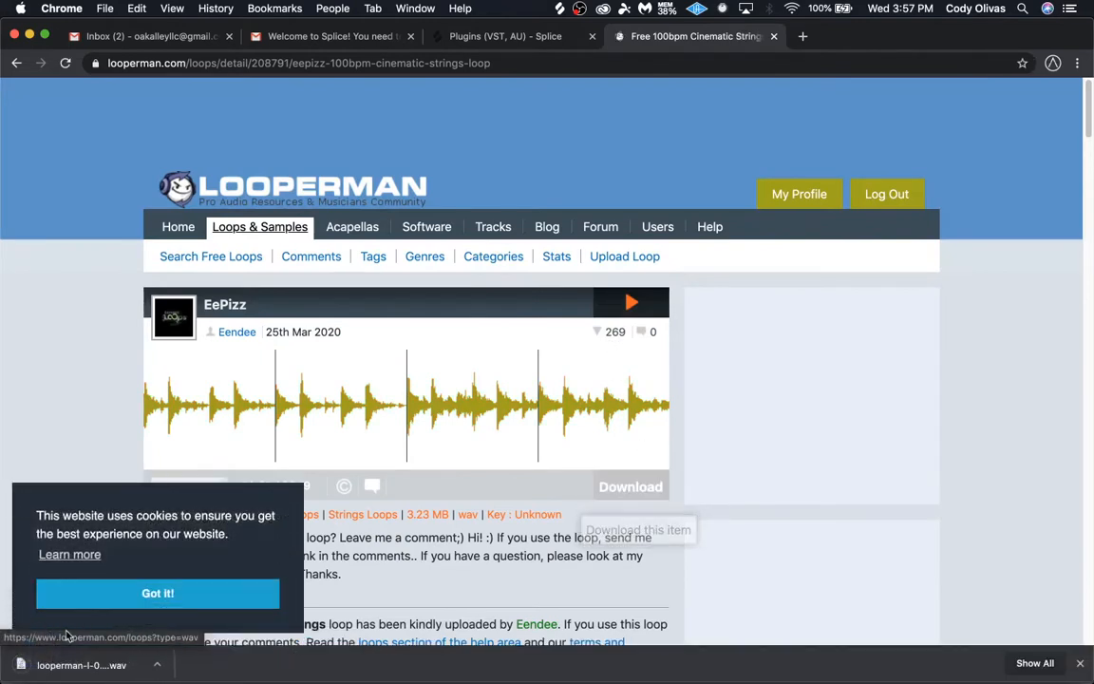
In Finder, rename the downloaded eepizz loop to Strings.wav.
key("super+Tab")
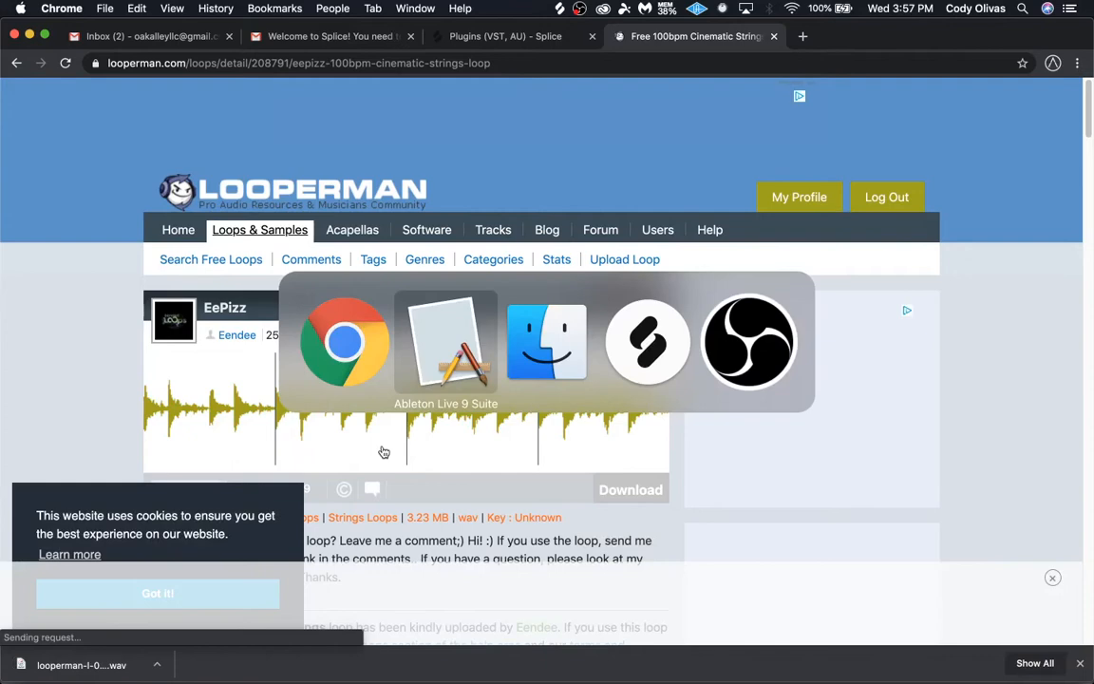
key("super+Tab")
left_click(604, 329)
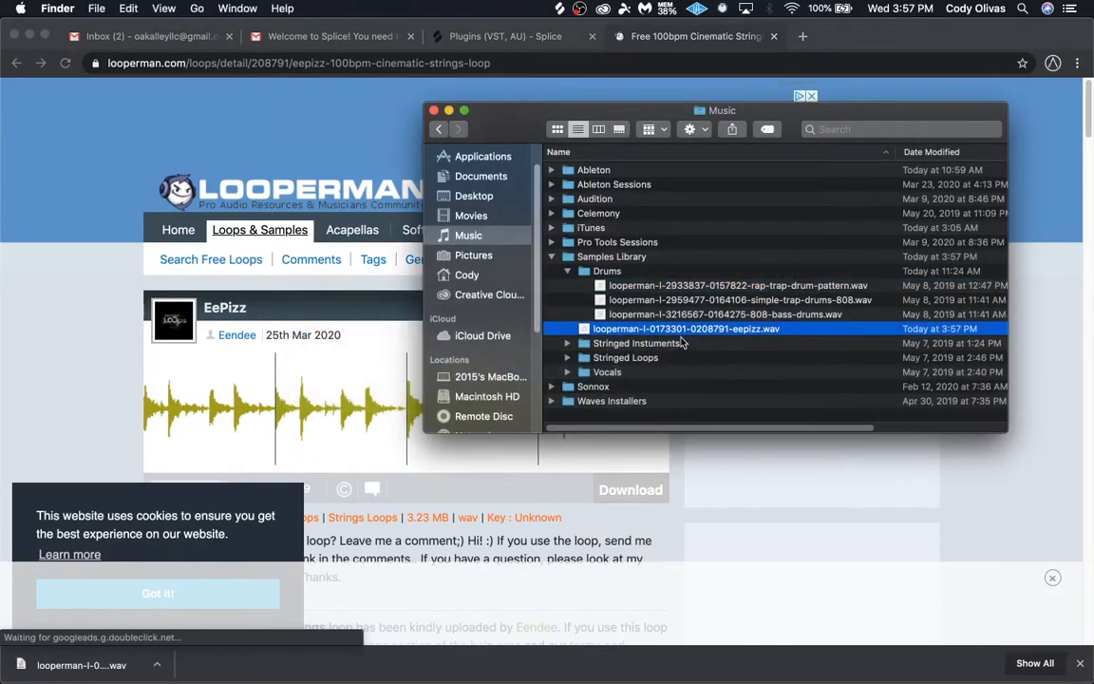
left_click(570, 272)
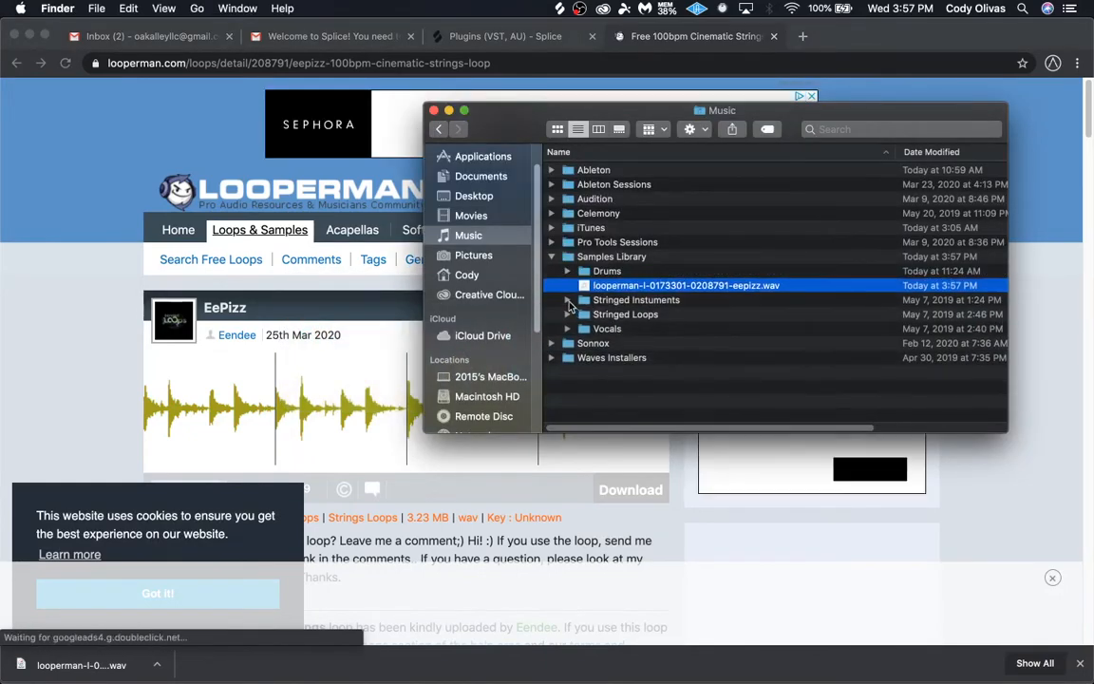
key("Return")
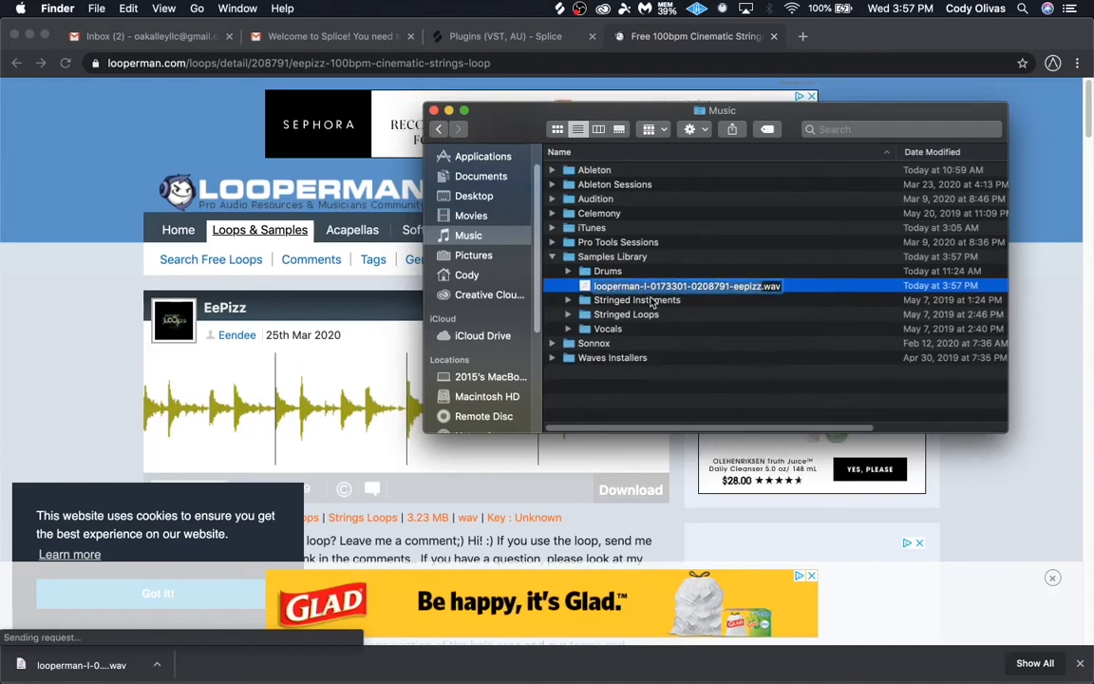
type("Strings")
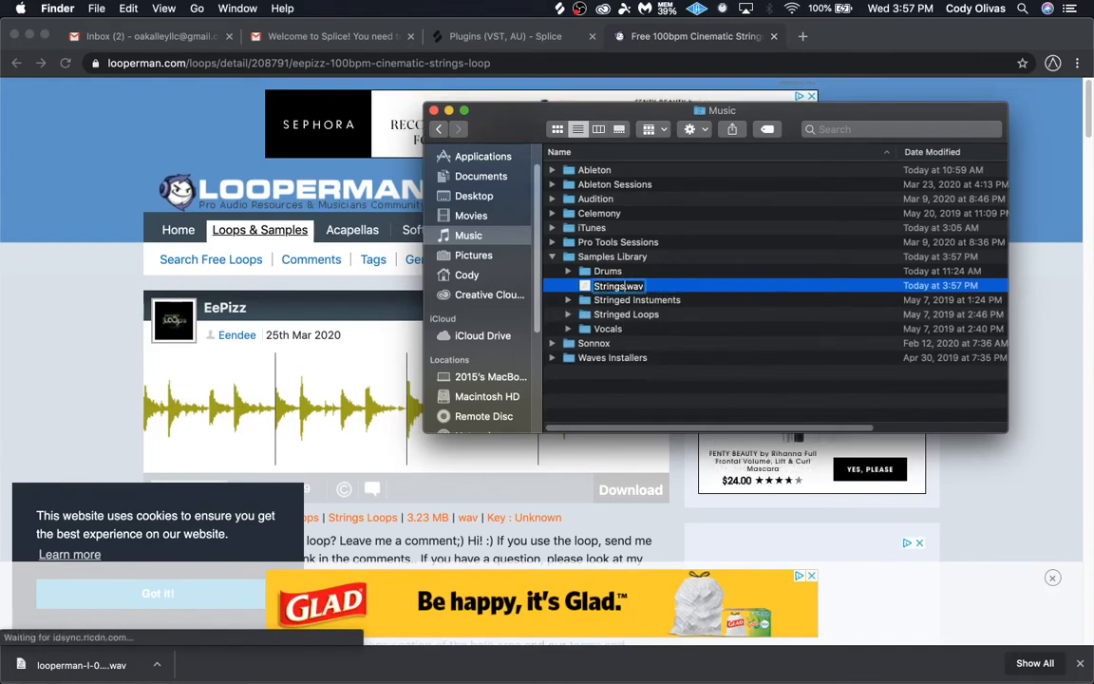
key("Return")
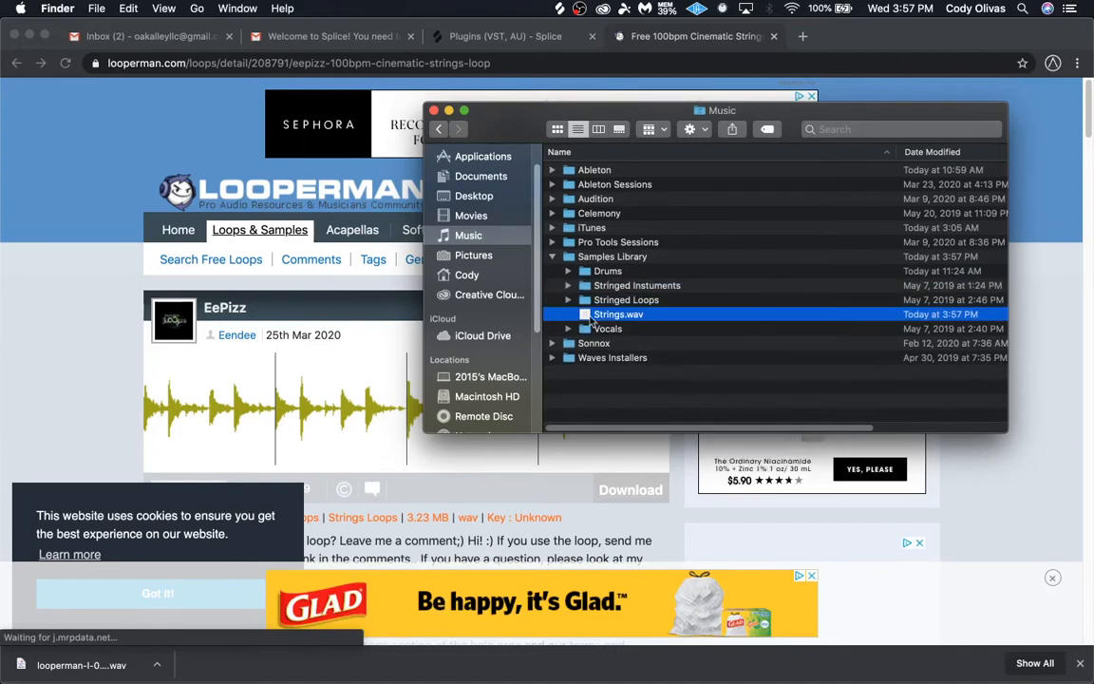
Move Strings.wav into Samples Library's Stringed Loops folder.
left_click_drag(590, 308, 622, 286)
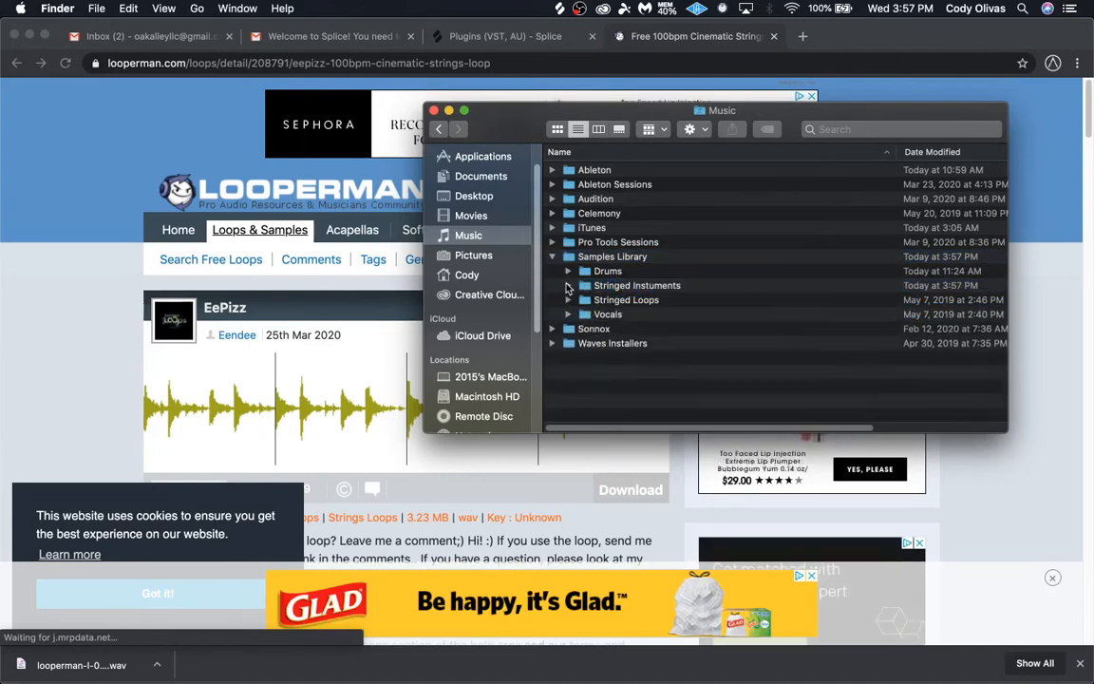
left_click(568, 286)
left_click(601, 300)
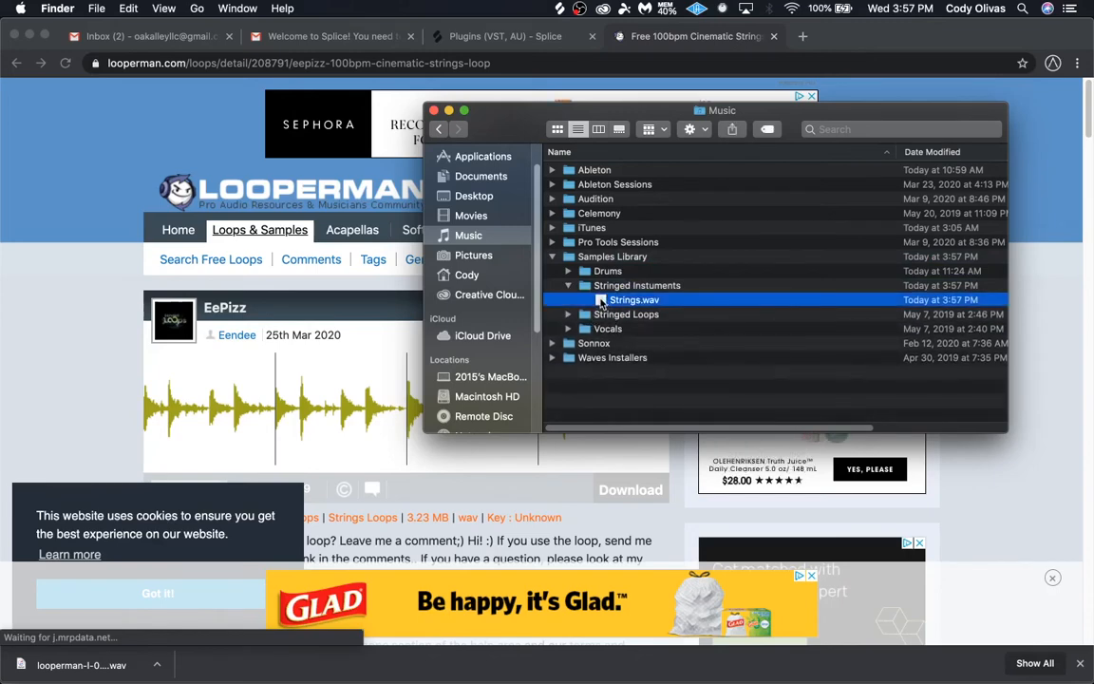
left_click(567, 286)
left_click(568, 300)
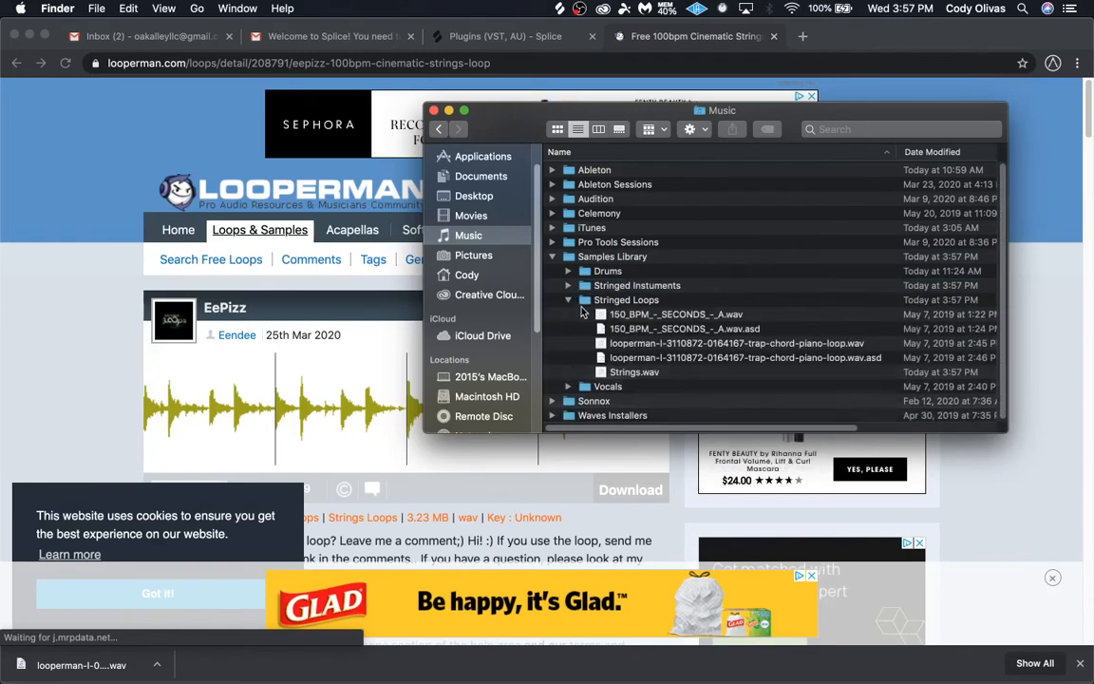
left_click(634, 374)
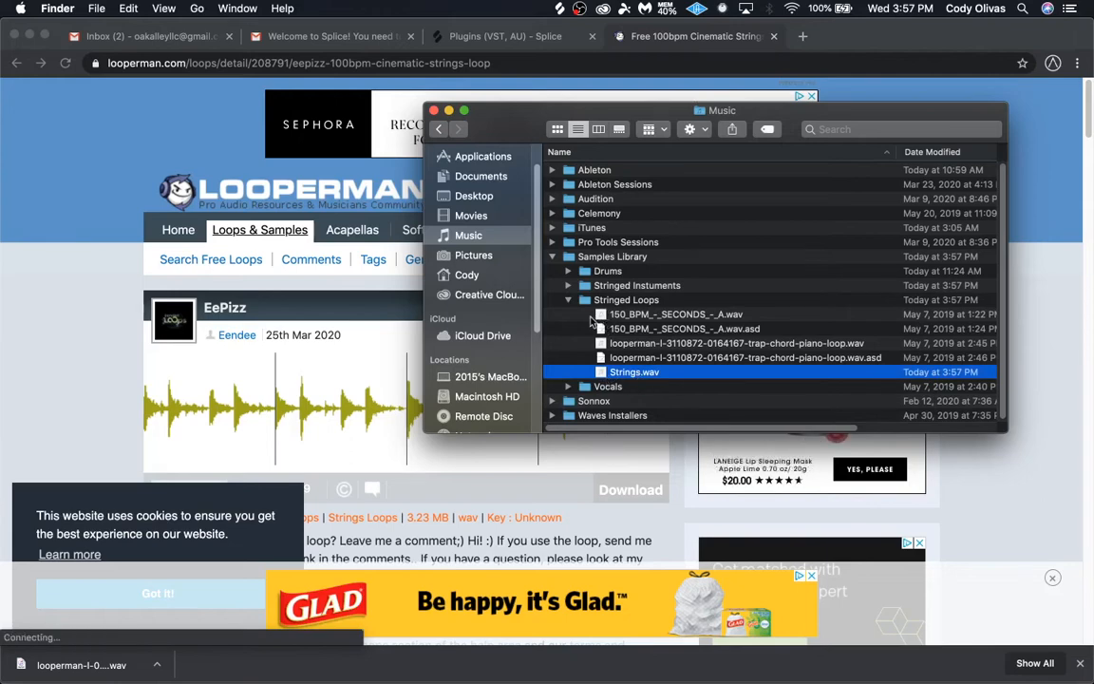
key("super+Tab")
Drop Strings.wav on track 2 at bar 3, duplicate it, and play from bar 3.
key("super+Tab")
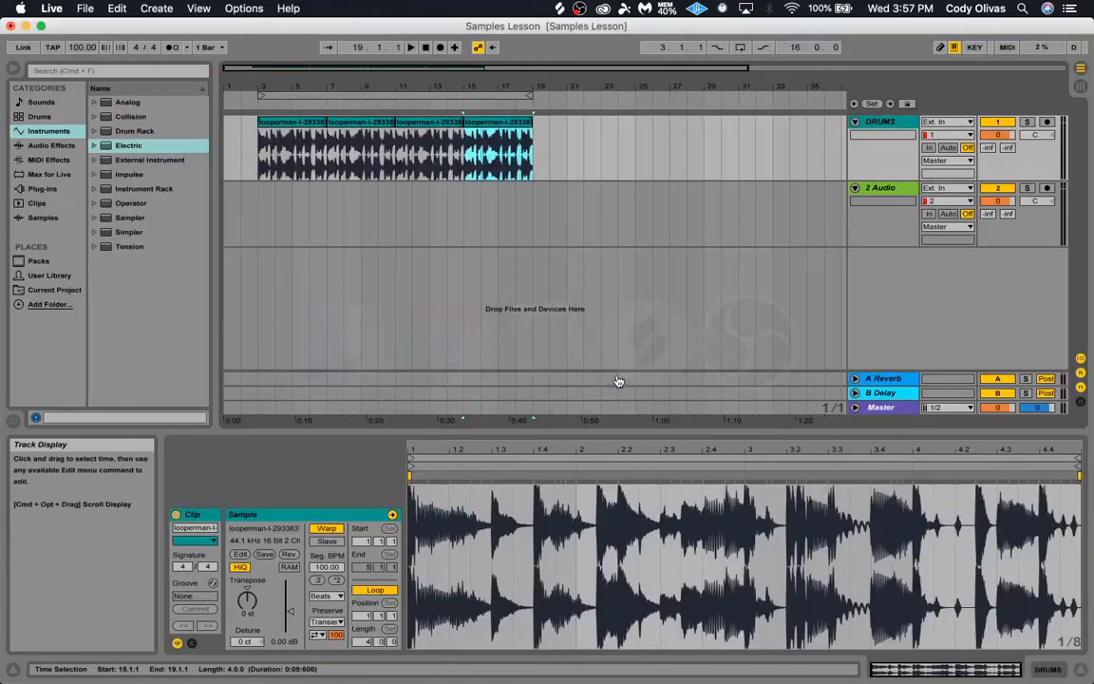
key("super+Tab")
key("super+Tab")
key("super+Tab")
key("super+Tab")
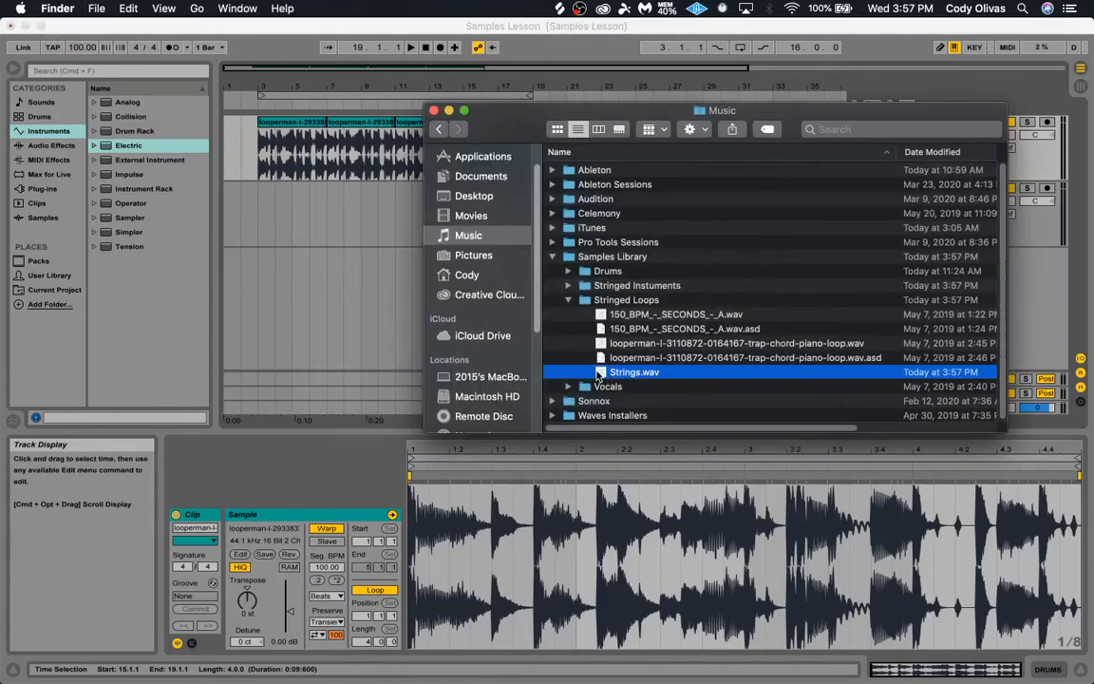
left_click_drag(578, 354, 286, 214)
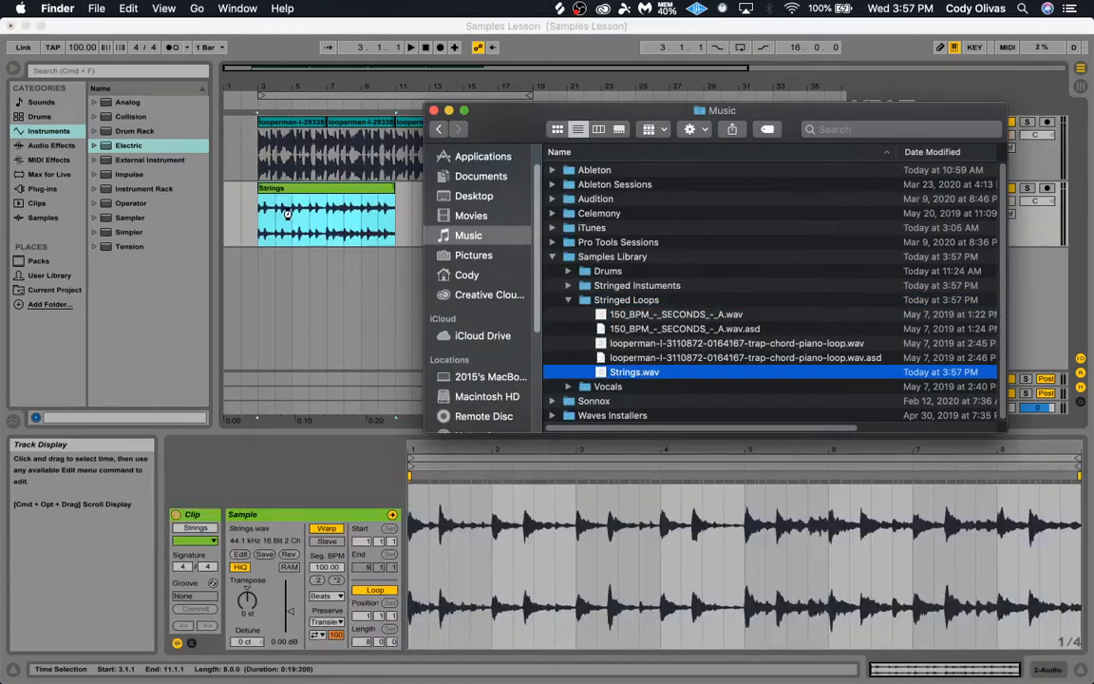
left_click(353, 190)
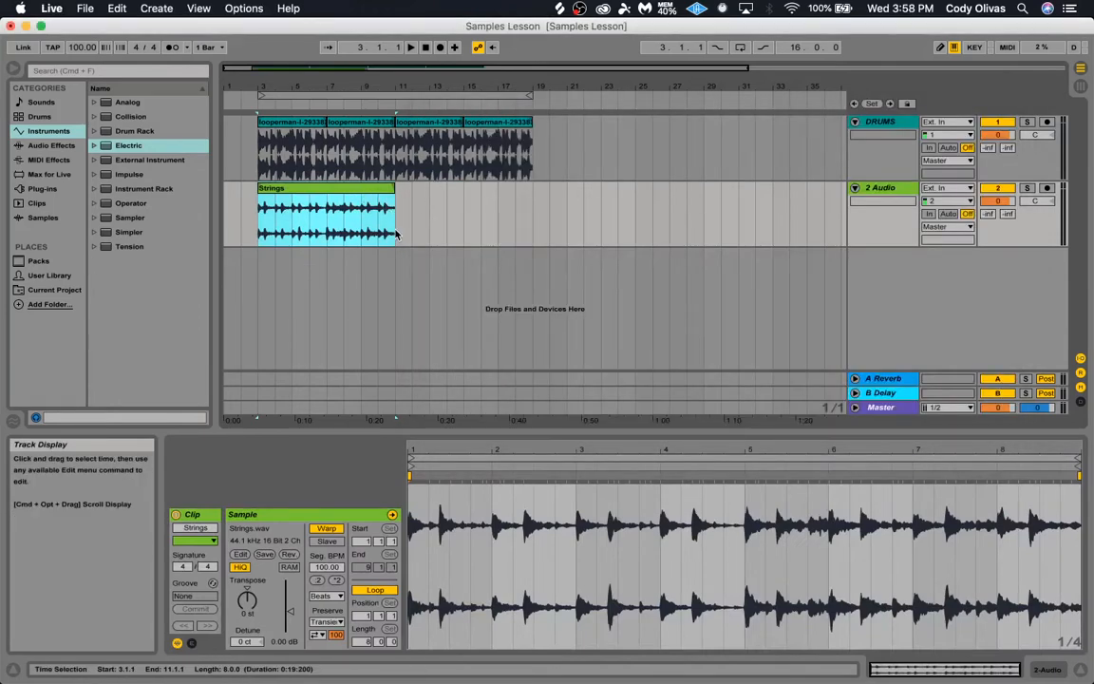
key("super+d")
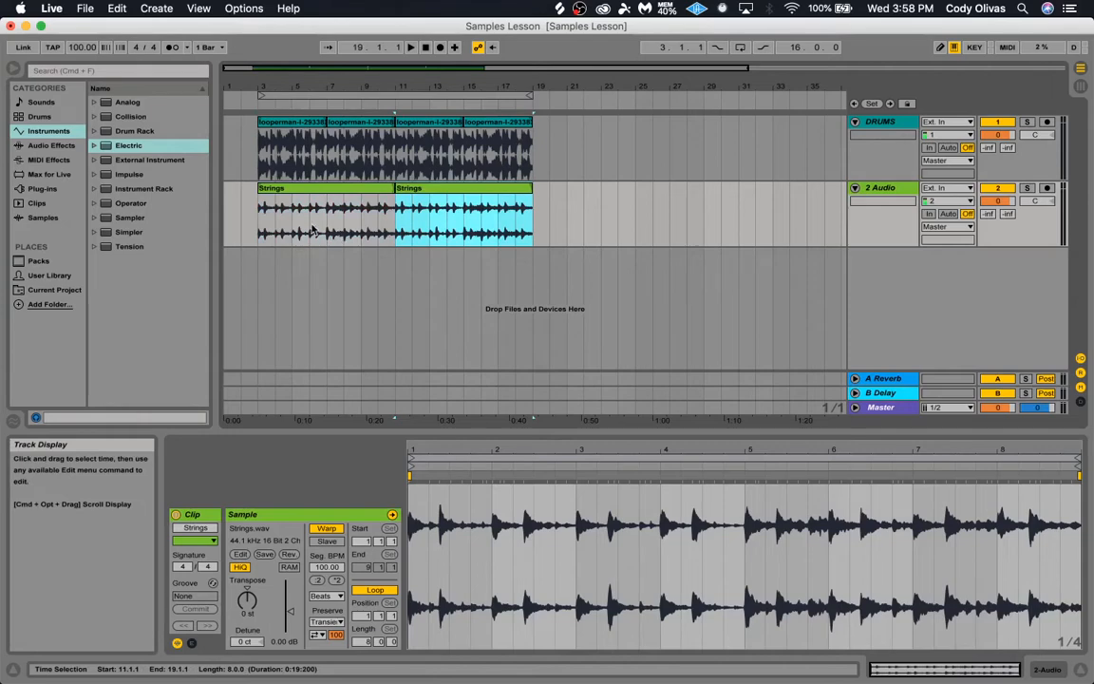
left_click(261, 225)
key("space")
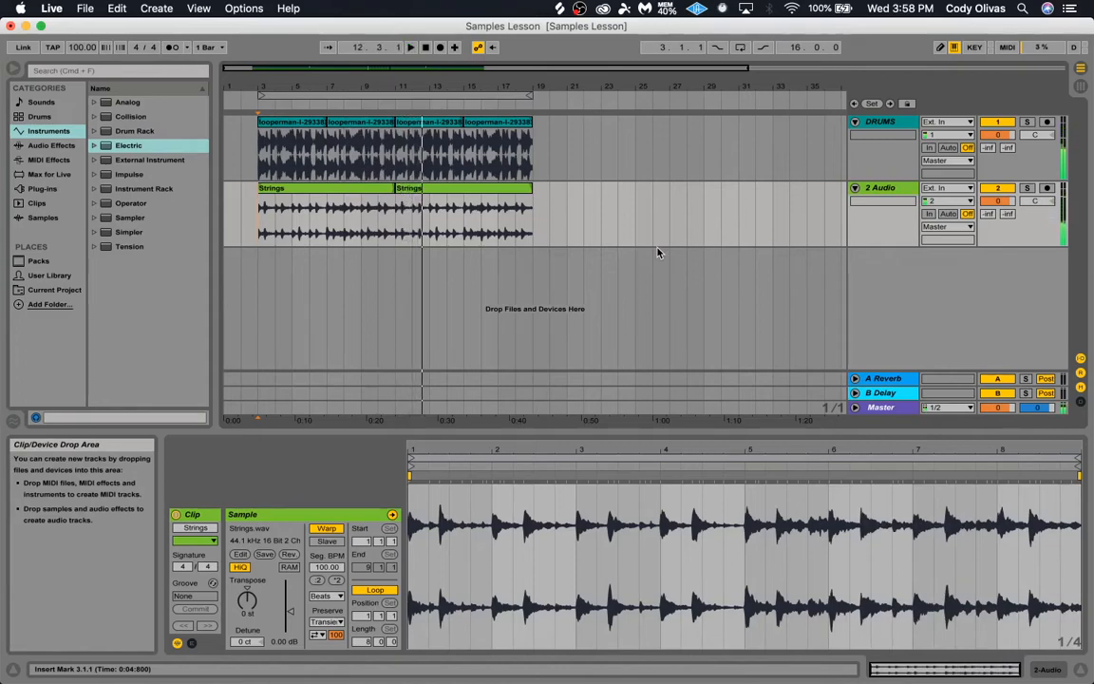
Toggle between Session and Arrangement views, selecting the 2 Audio track and Strings clips.
key("super+Tab")
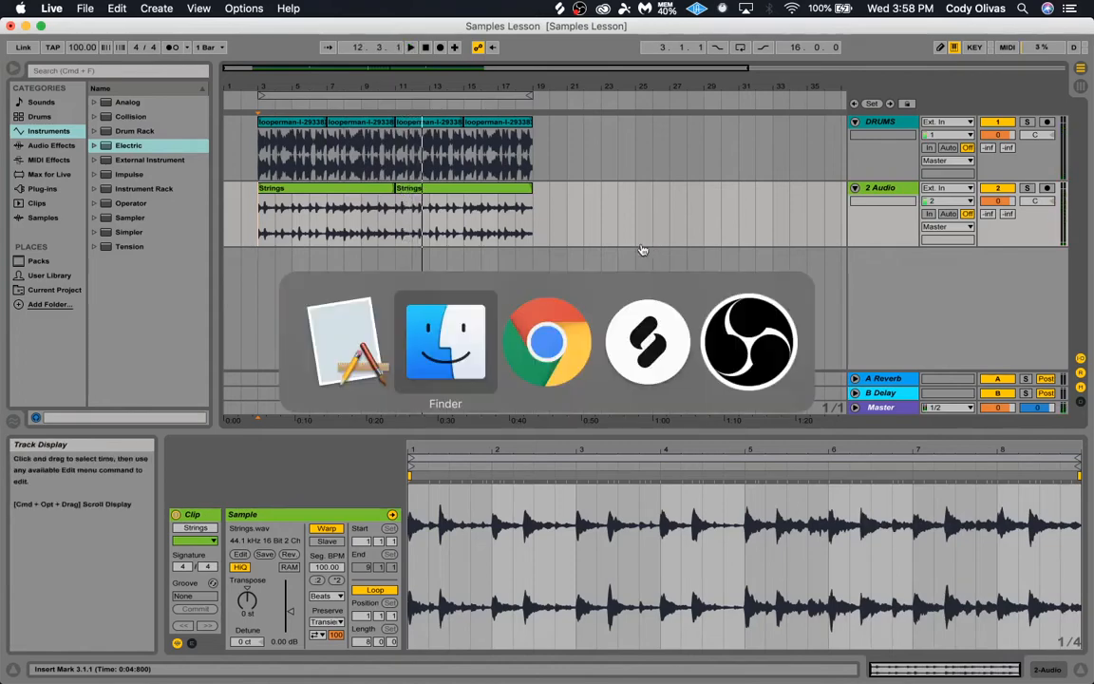
key("super+Tab")
key("super+Tab")
key("super+Tab")
key("Escape")
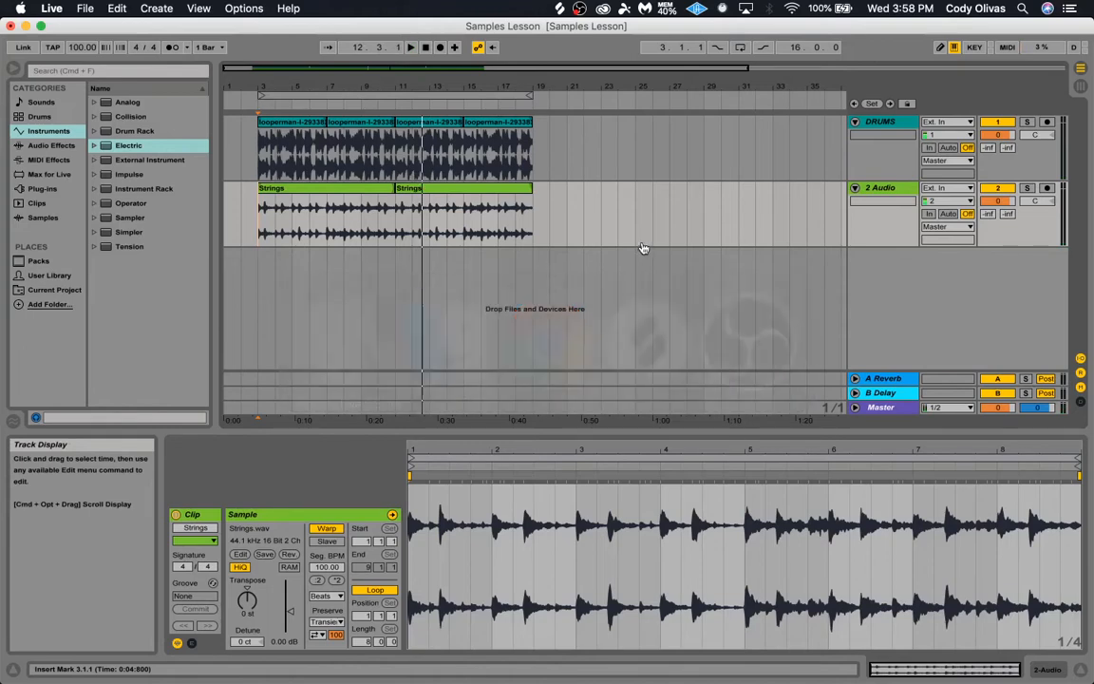
key("Tab")
left_click(318, 83)
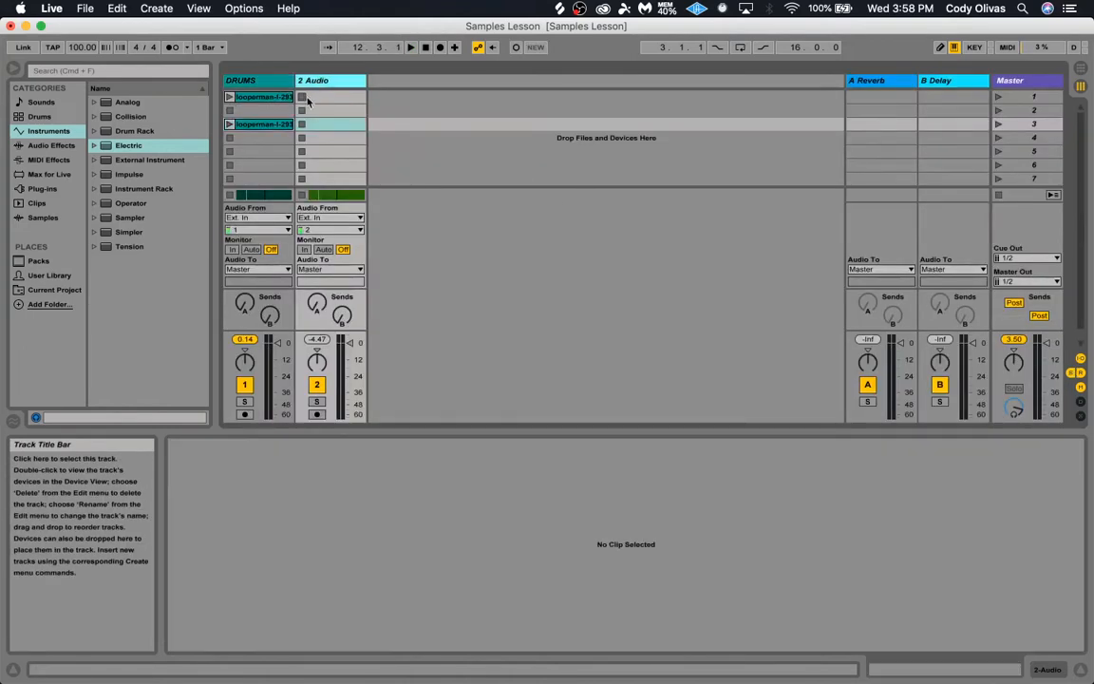
key("Tab")
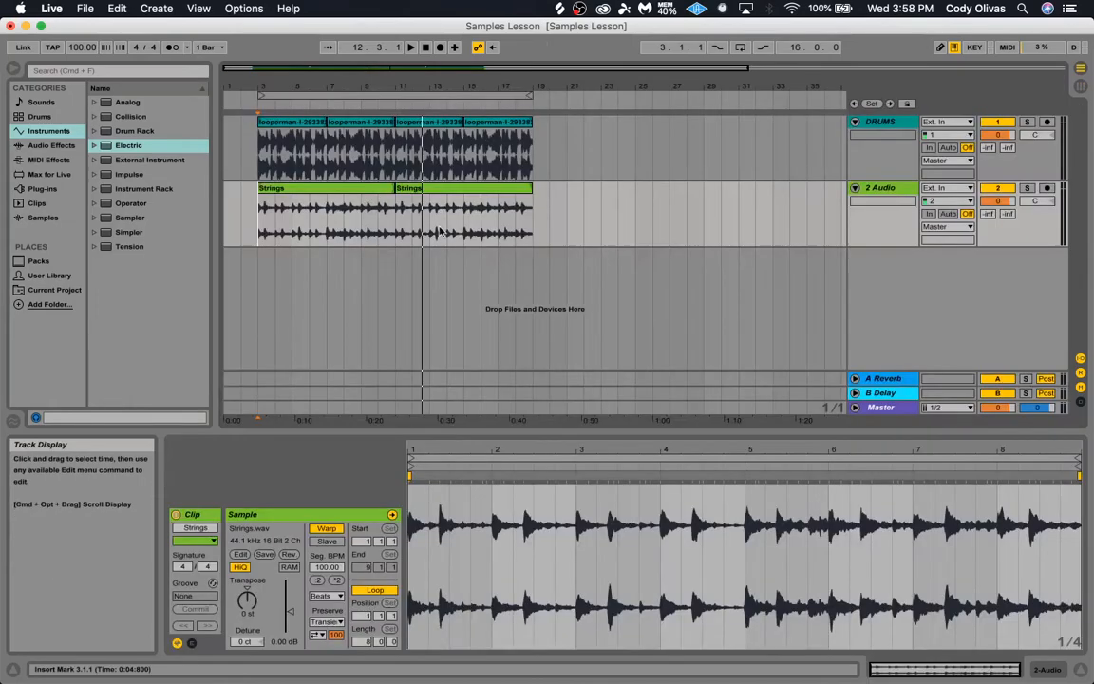
left_click(472, 188)
left_click(360, 193)
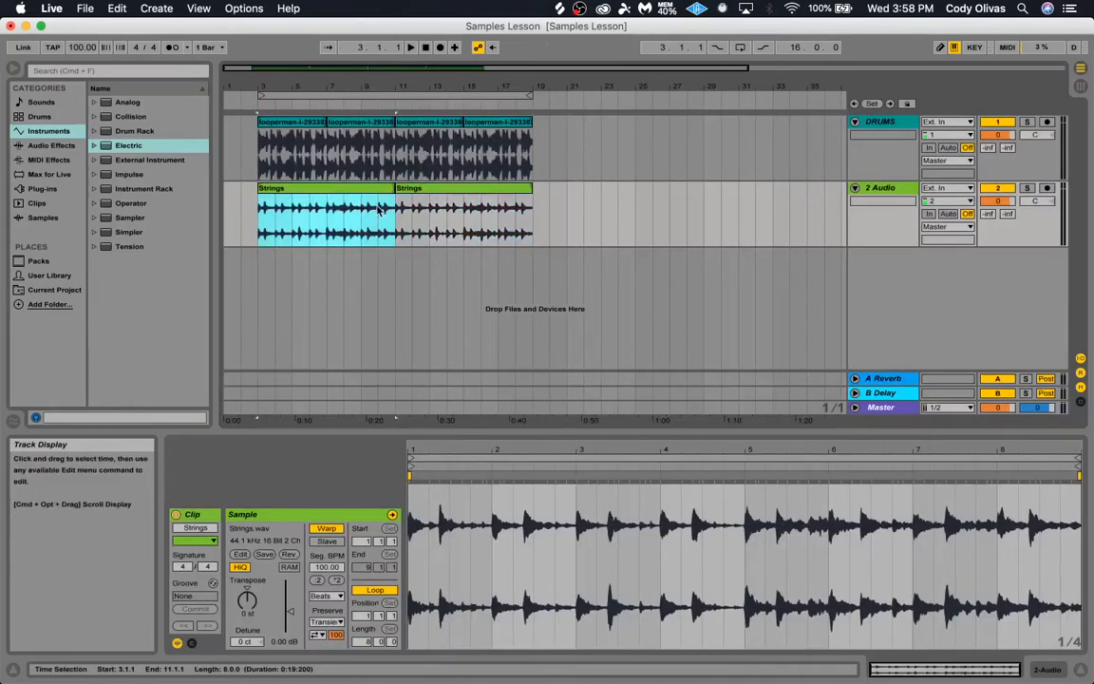
key("Tab")
key("Tab")
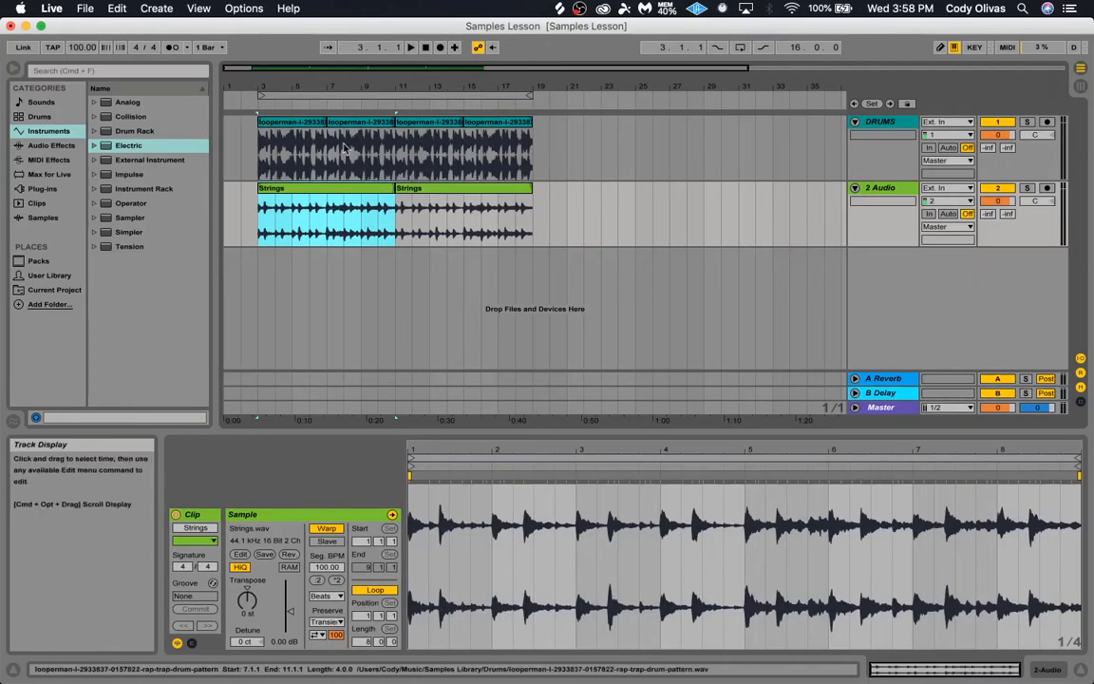
key("Tab")
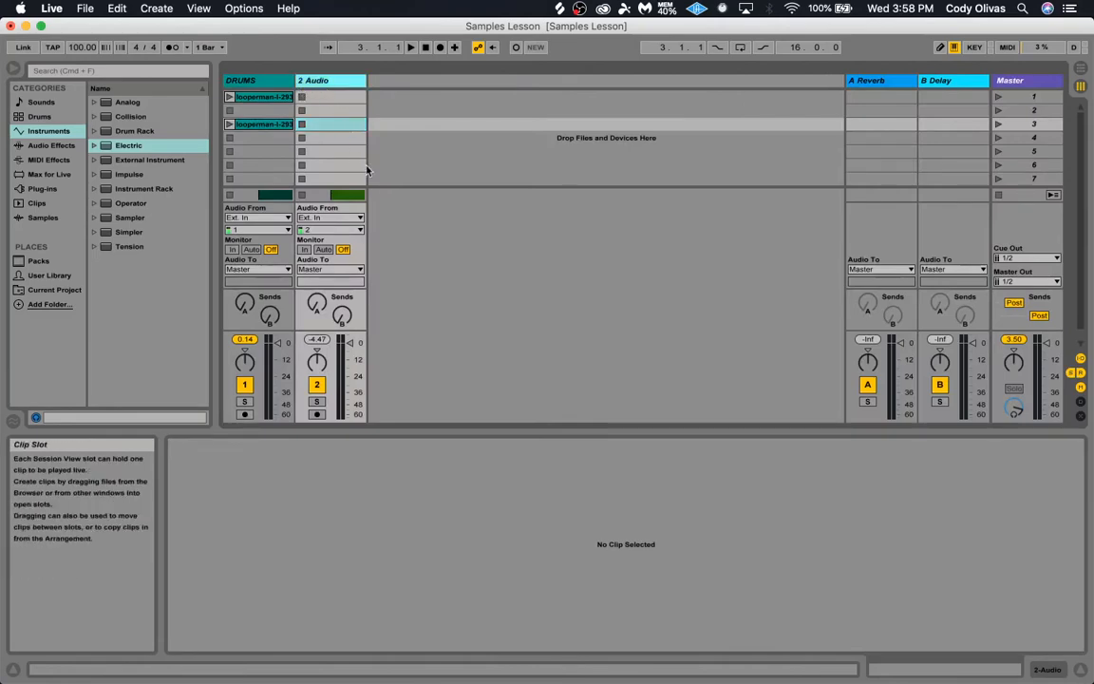
In Arrangement view, clear the bars 3–11 selection and zoom in on bars 9–12.
key("Tab")
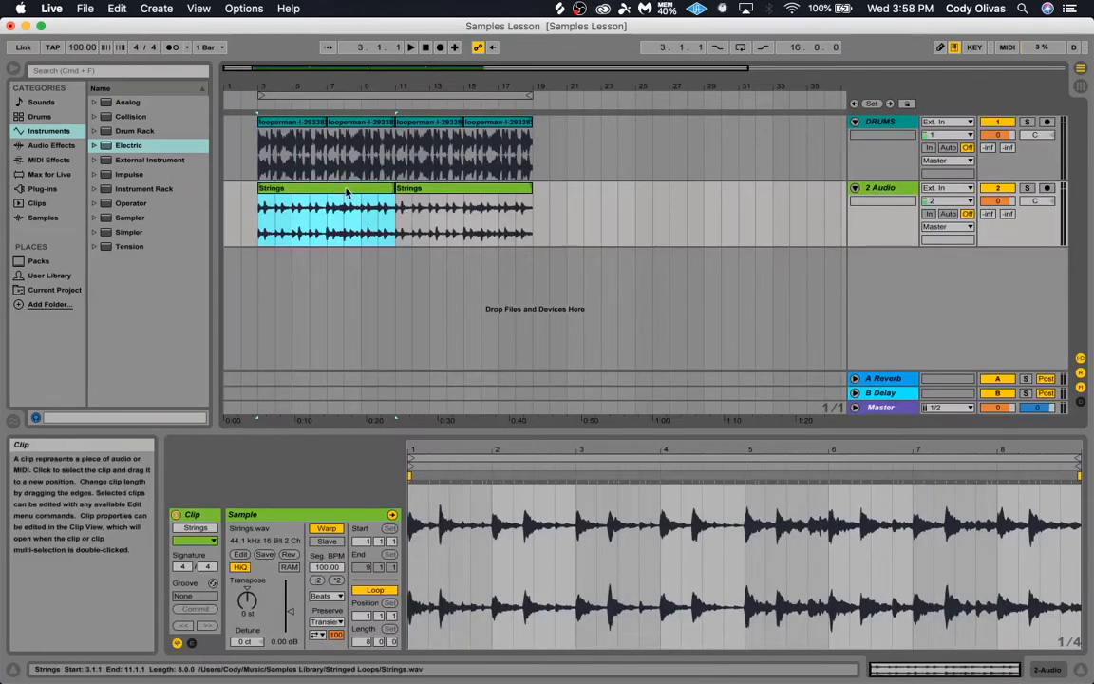
key("Tab")
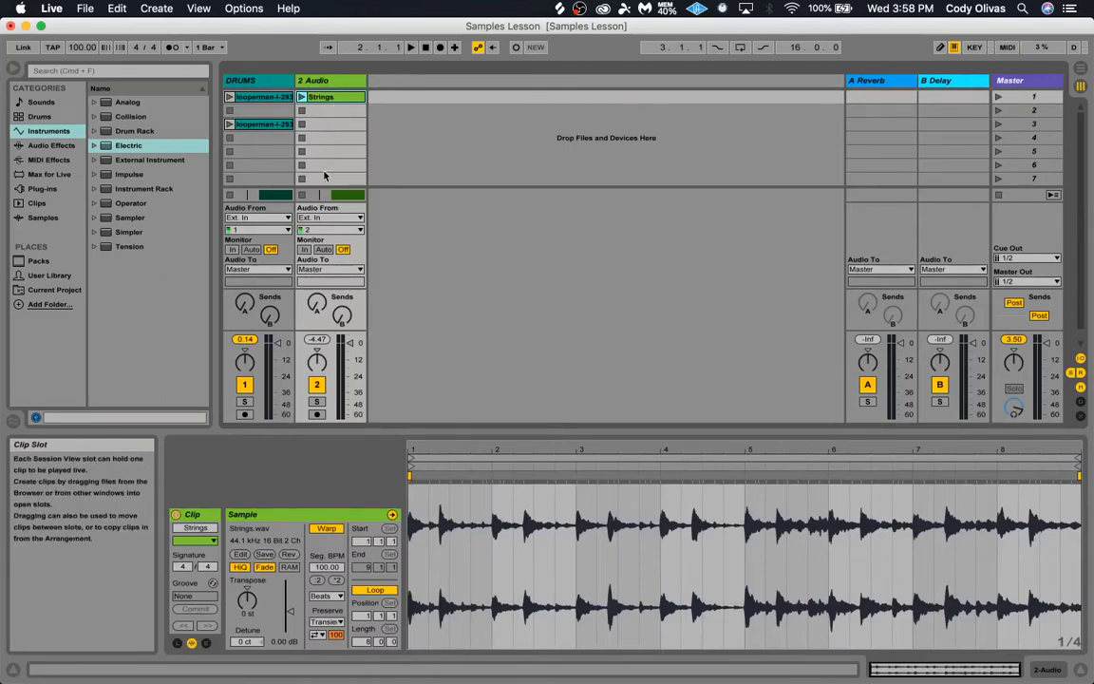
key("Tab")
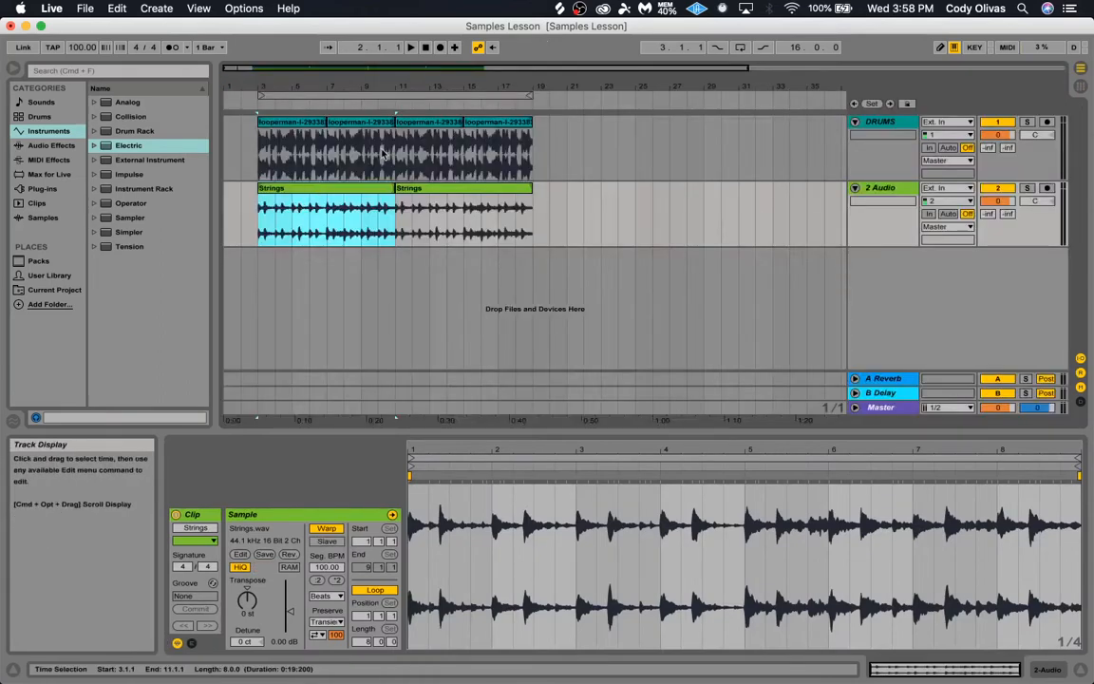
left_click(427, 224)
left_click_drag(421, 71, 349, 69)
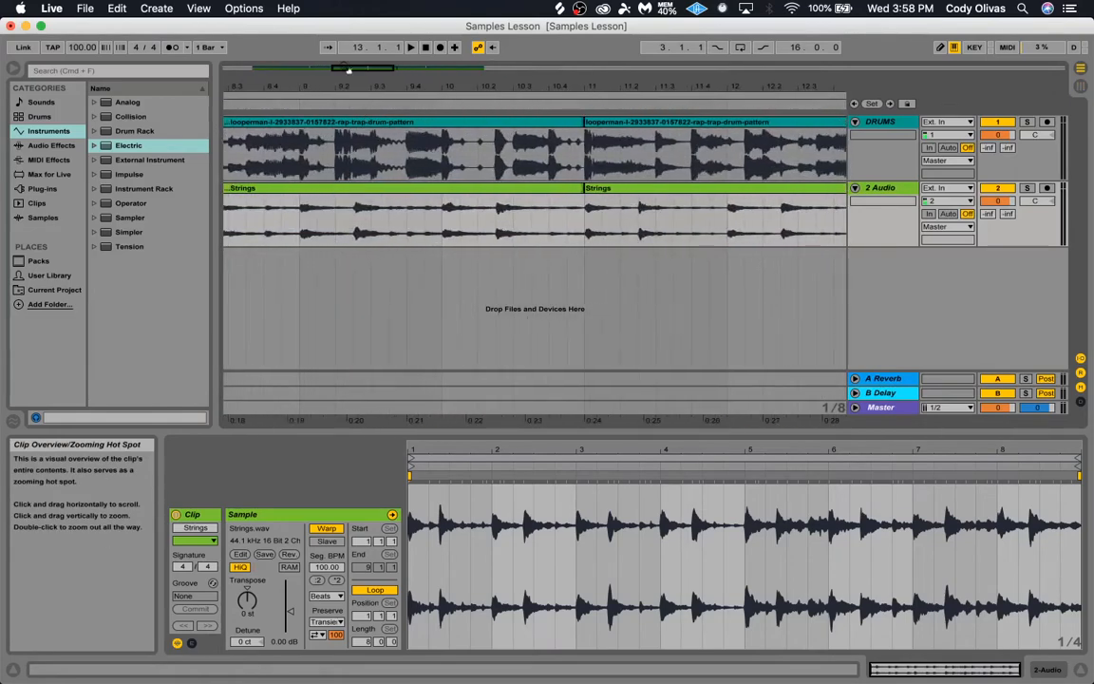
Split out short Strings stretches at 9.2.3 and 10.2.3 and delete a piece.
left_click(376, 225, "shift")
key("super+e")
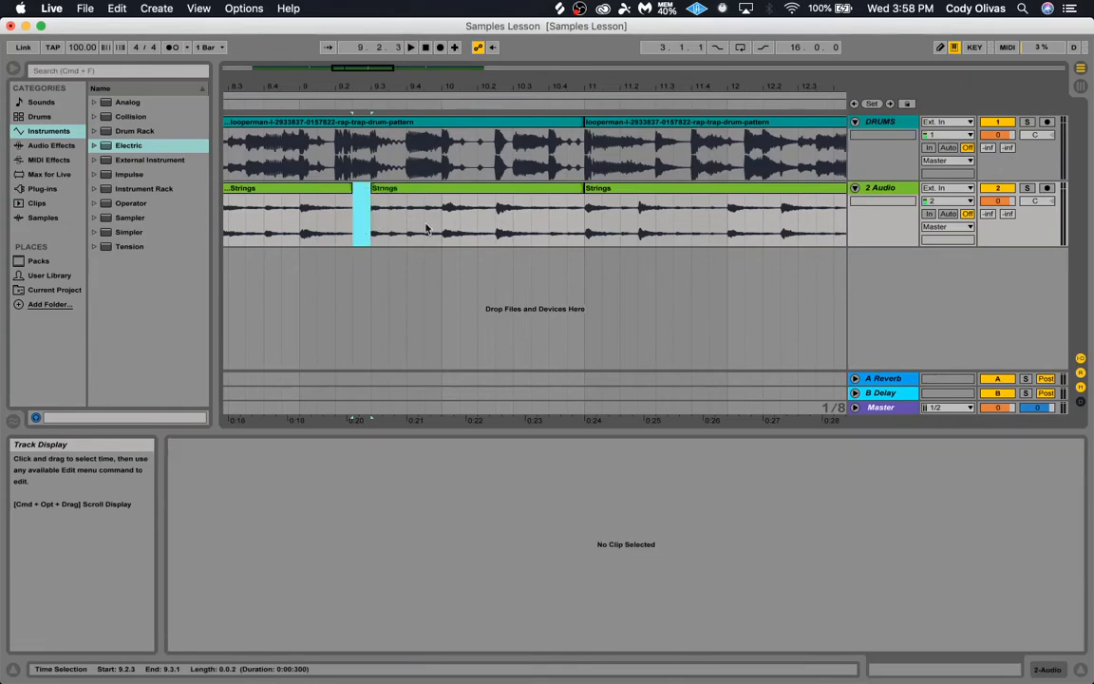
left_click(495, 225)
left_click(513, 225, "shift")
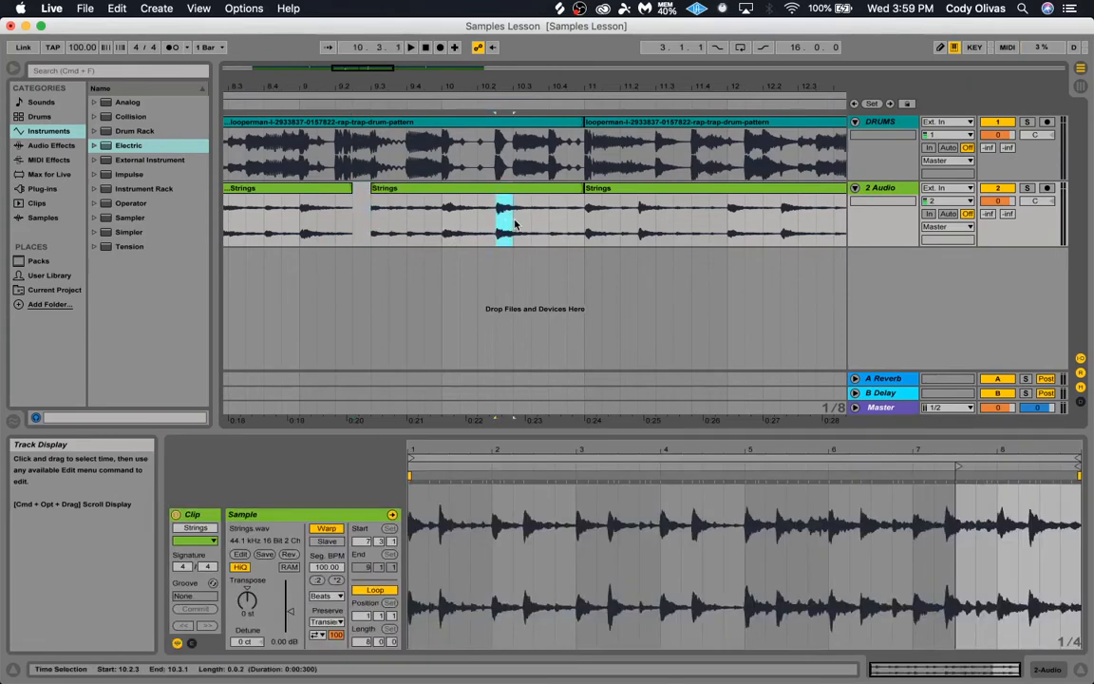
key("super+e")
left_click(532, 178)
left_click(533, 189)
key("Delete")
key("Tab")
key("Tab")
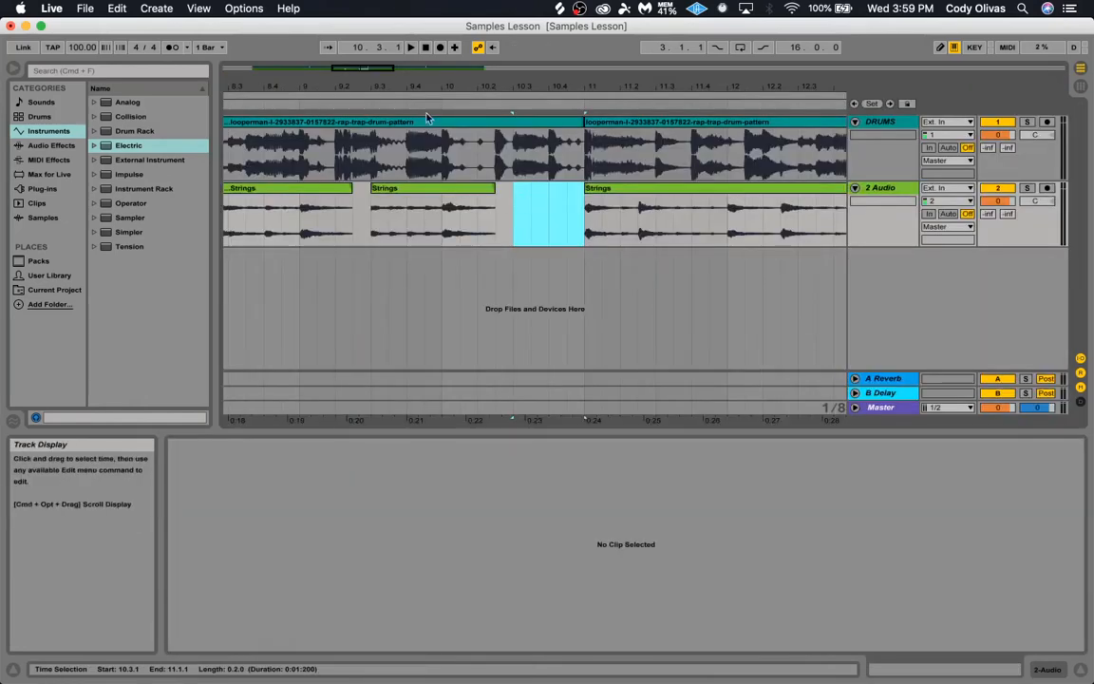
mouse_move(378, 68)
left_mouse_down()
mouse_move(376, 38)
mouse_move(392, 76)
left_mouse_up()
Audition the cuts, undo them, zoom out, and switch to Session view.
left_click(402, 224)
key("space")
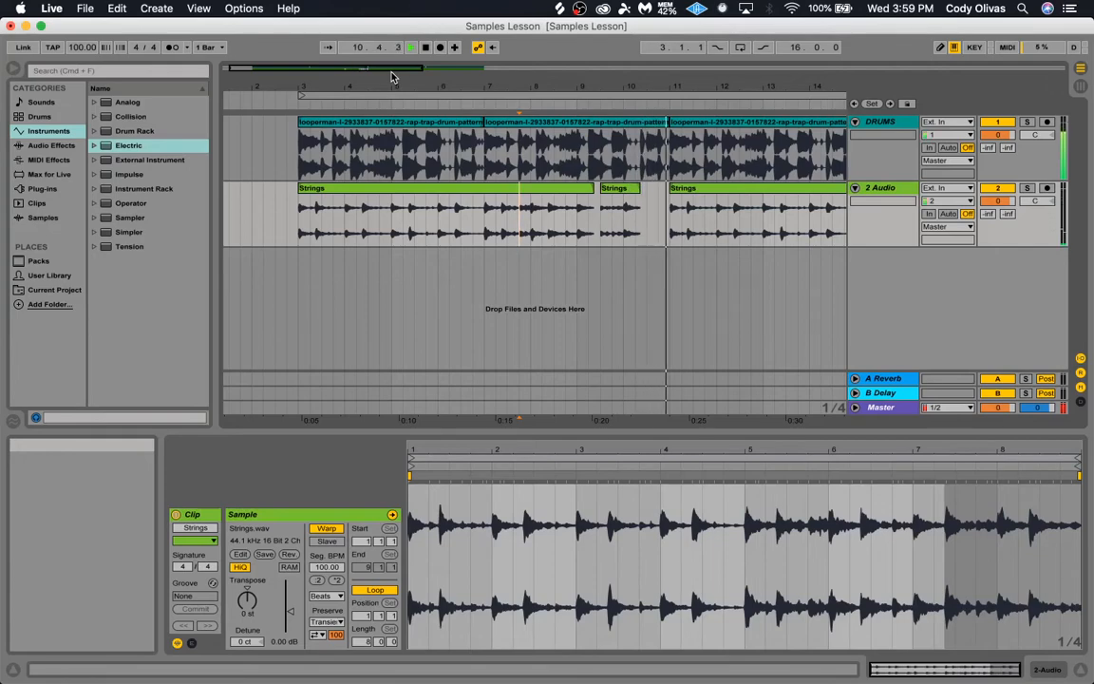
key("space")
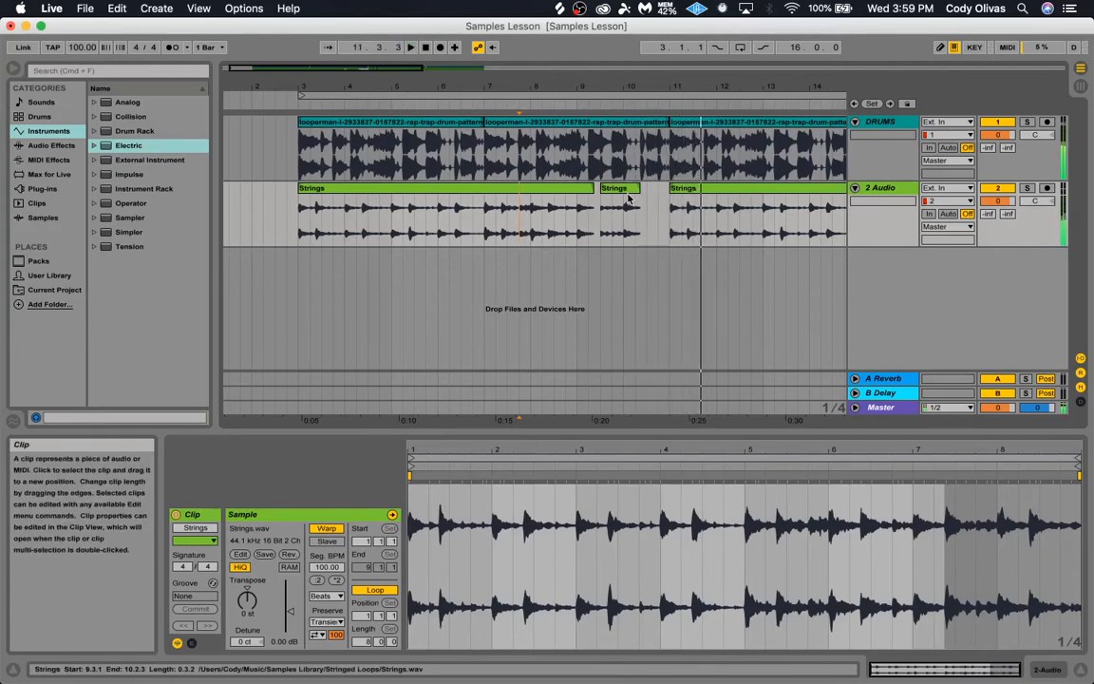
key("super+z")
key("super+z")
key("super+z")
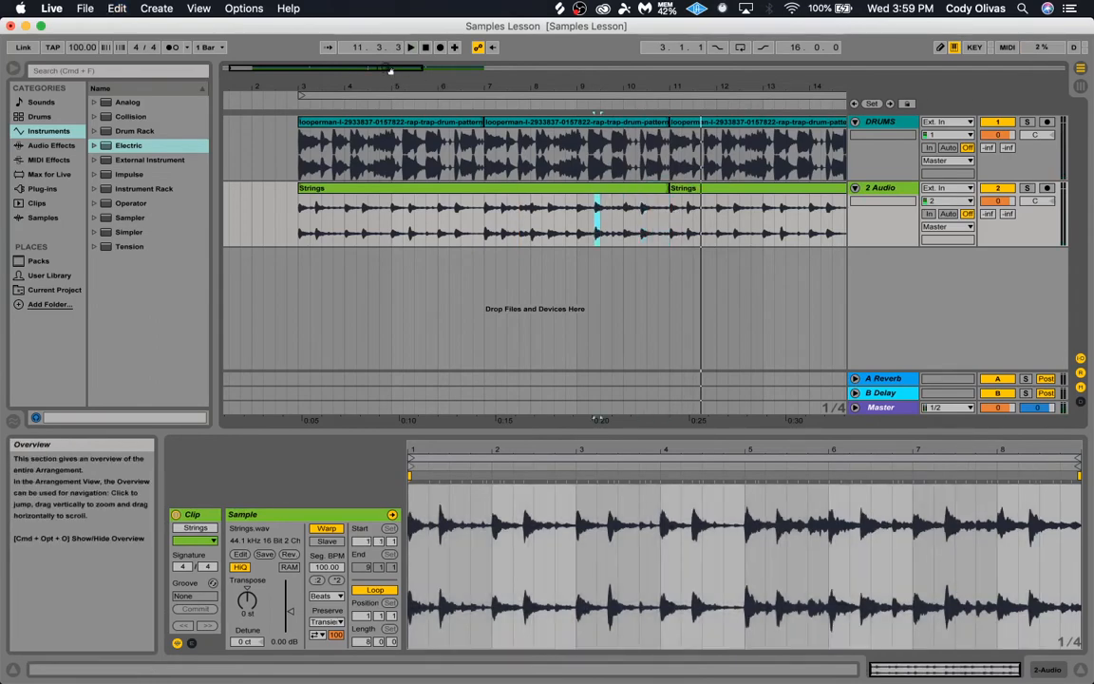
left_click_drag(389, 71, 589, 228)
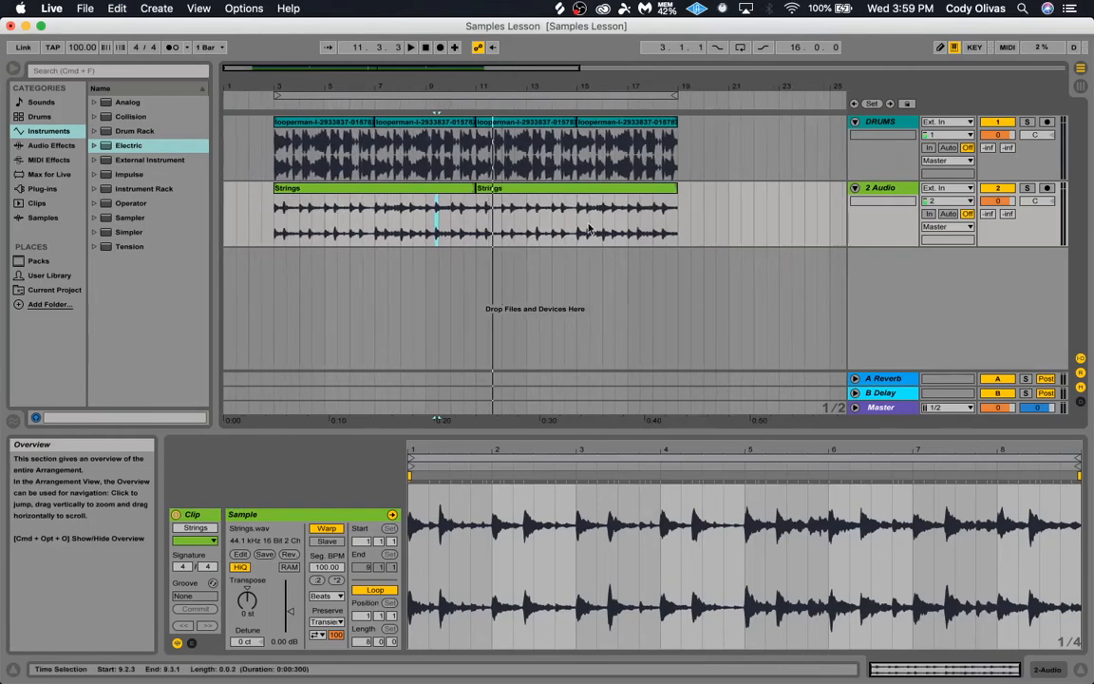
left_click(627, 228)
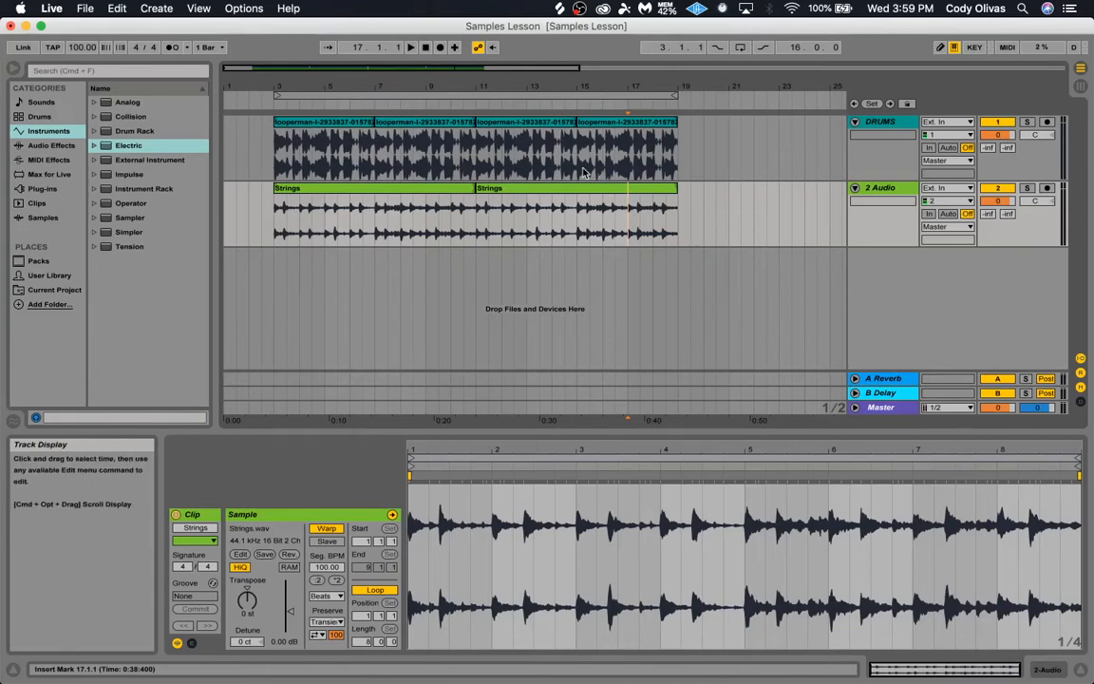
key("Tab")
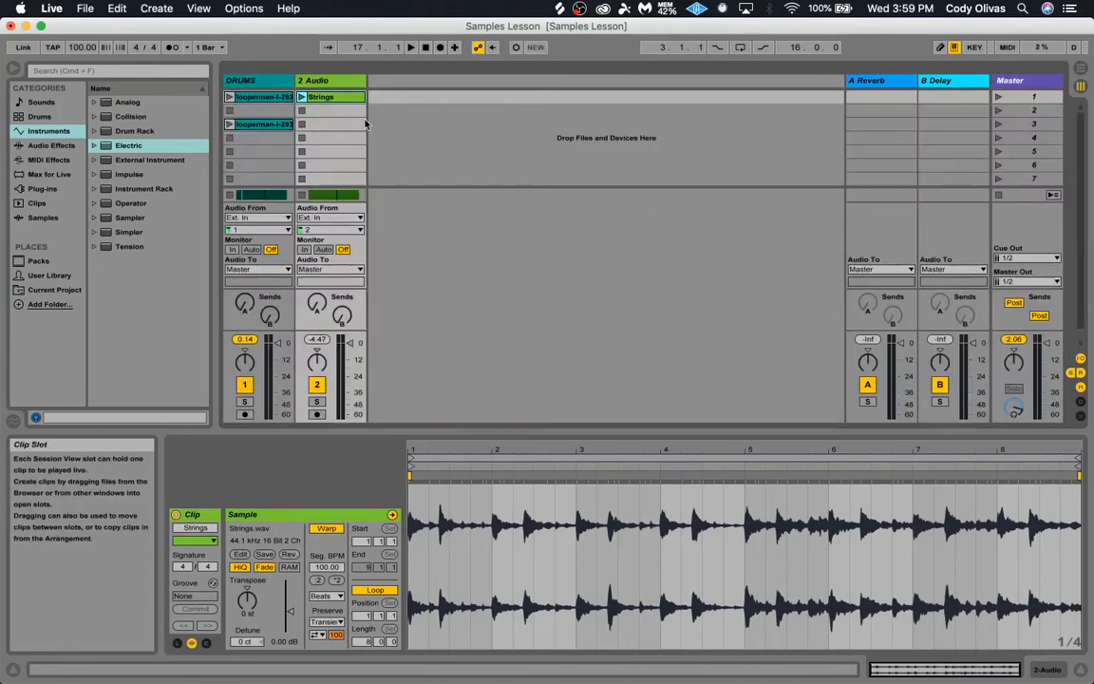
Launch the Strings clip and compare it with Arrangement playback from bar 3.
left_click(302, 97)
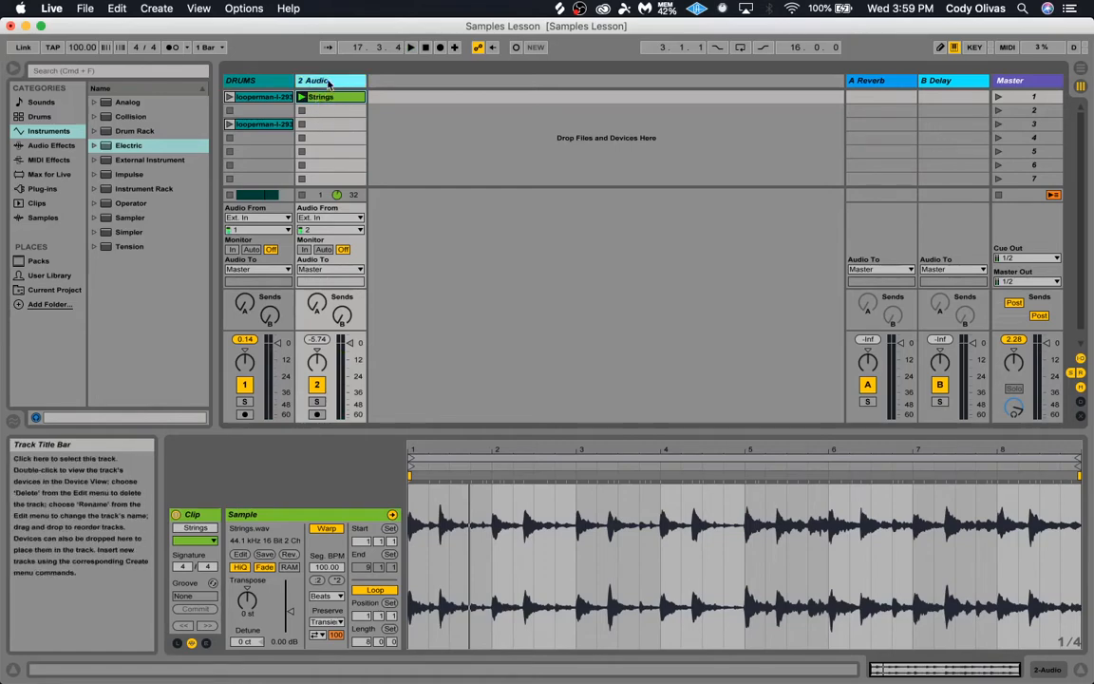
key("Tab")
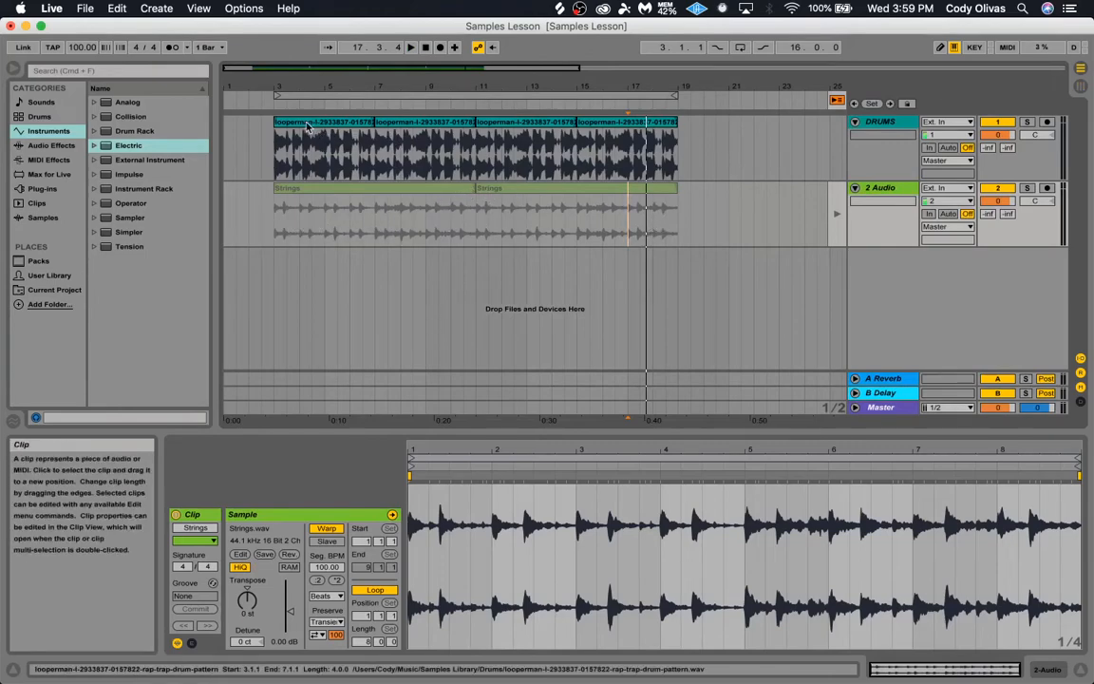
left_click(663, 148)
key("space")
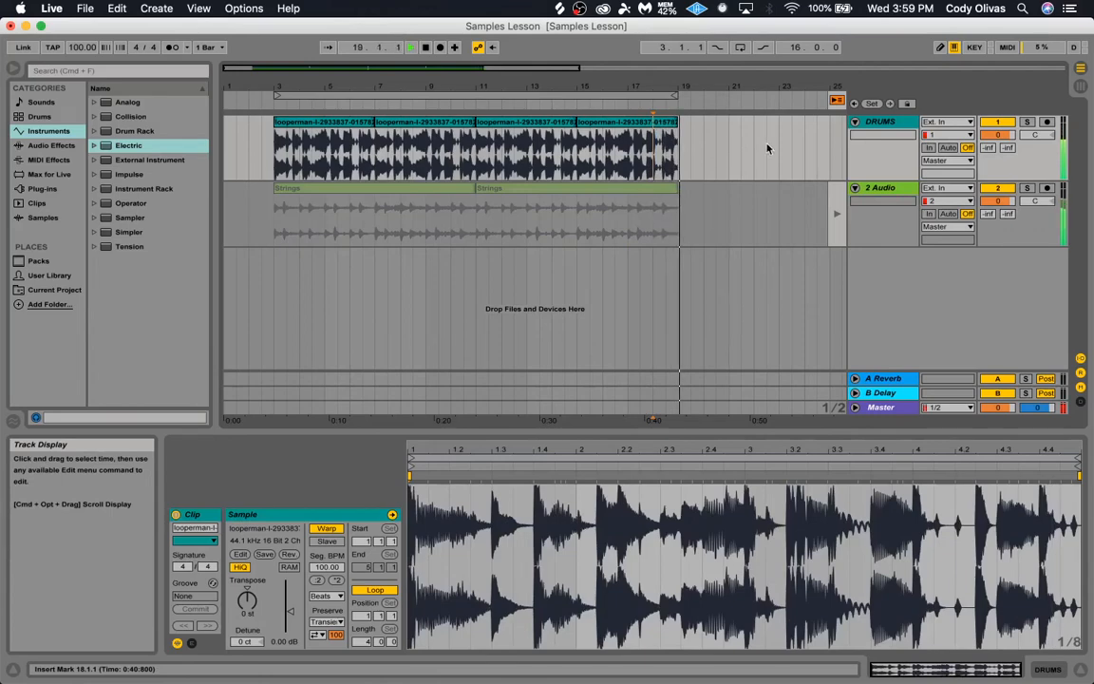
key("Tab")
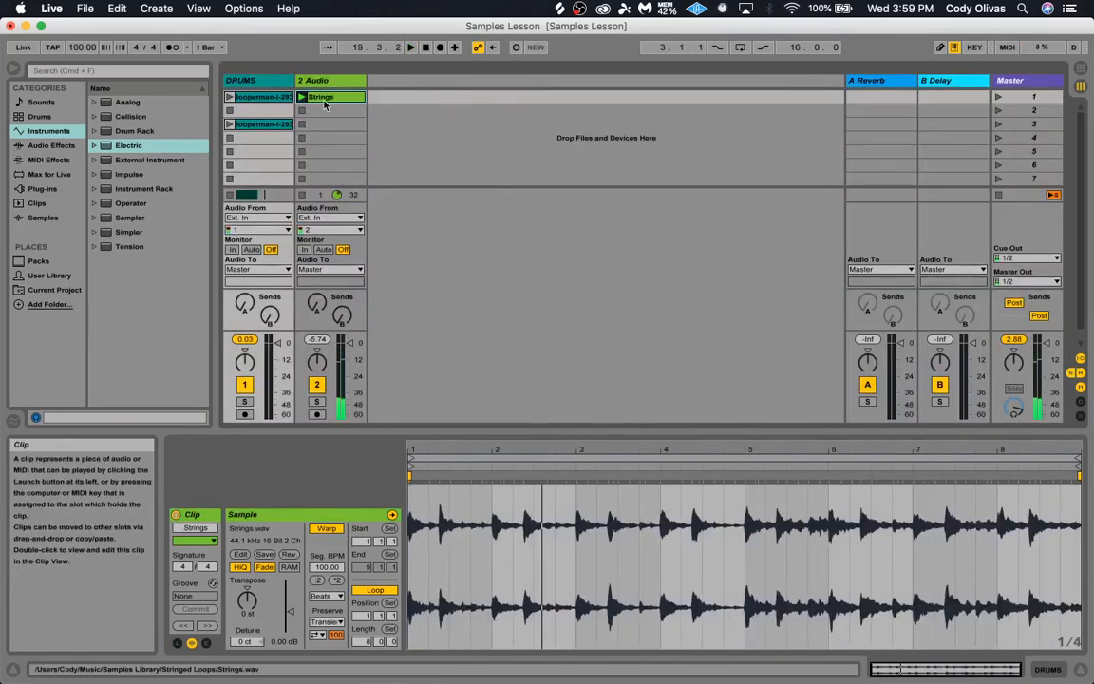
key("Tab")
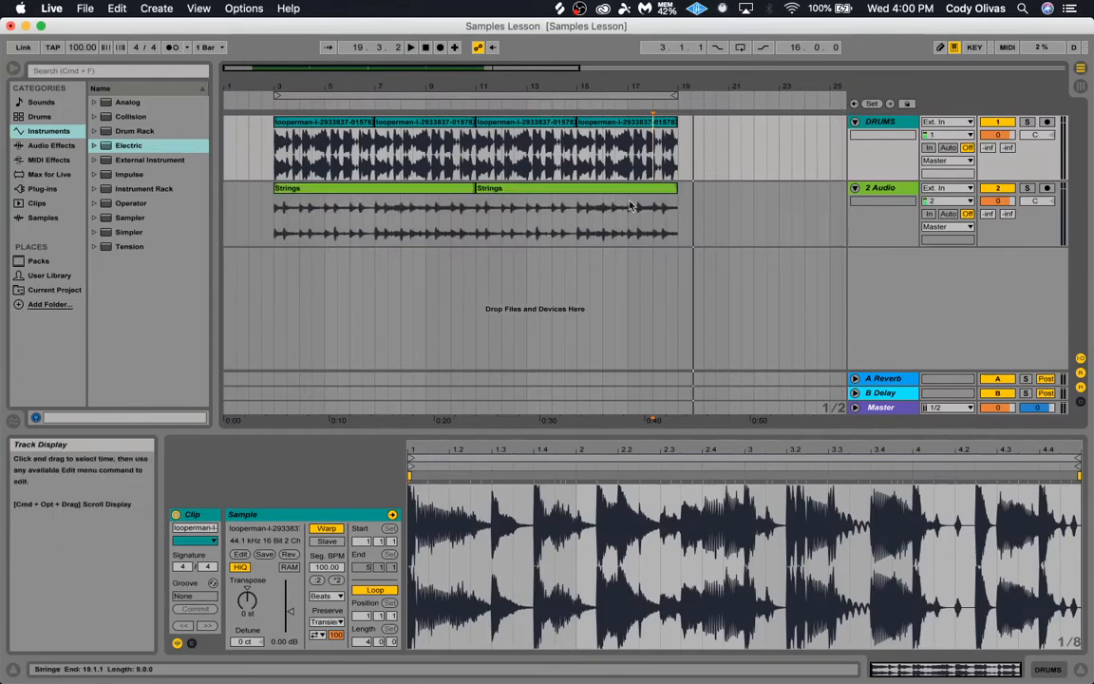
left_click(271, 222)
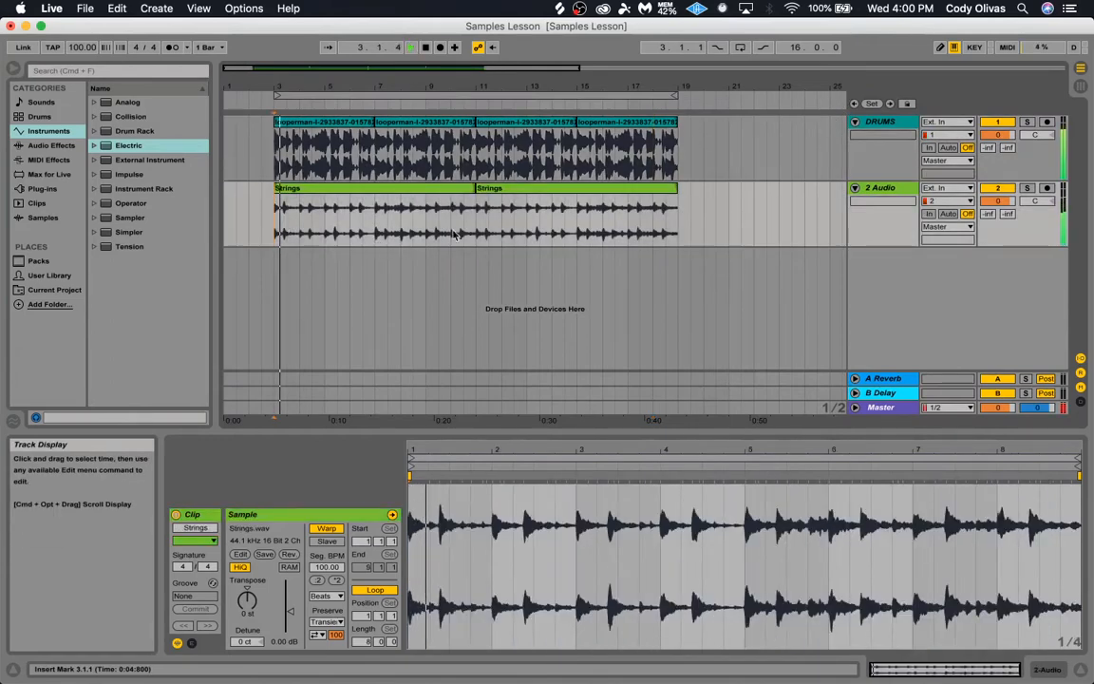
Launch the first DRUMS loop and Strings clip together in Session view, then bring Finder forward.
key("Tab")
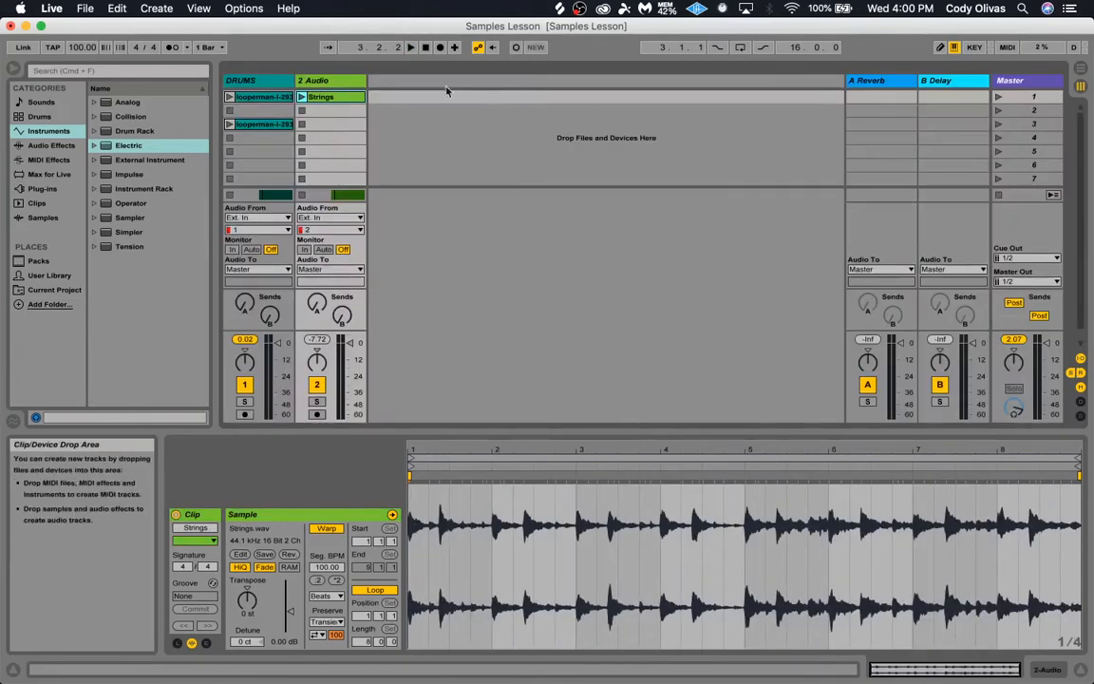
left_click(302, 98)
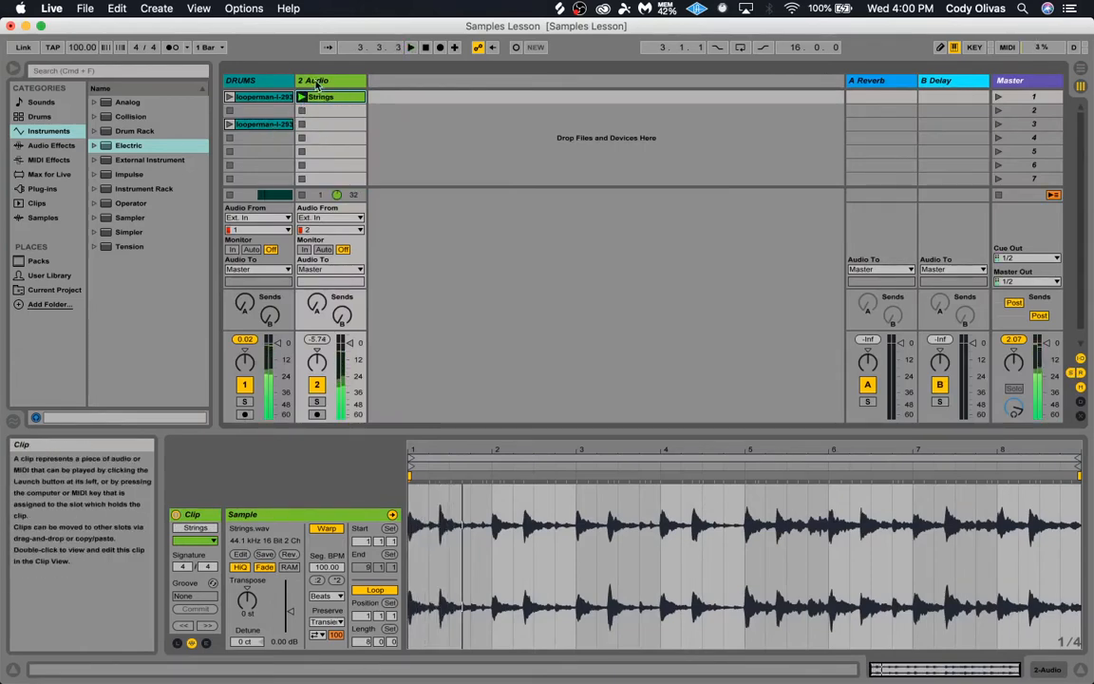
key("Tab")
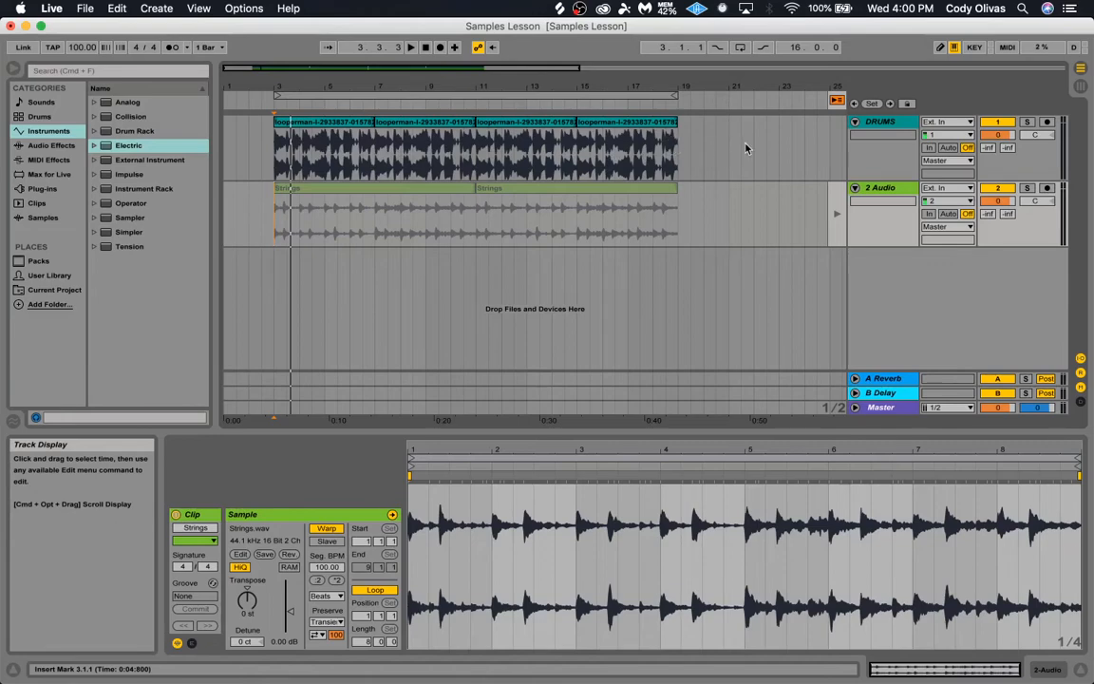
key("Tab")
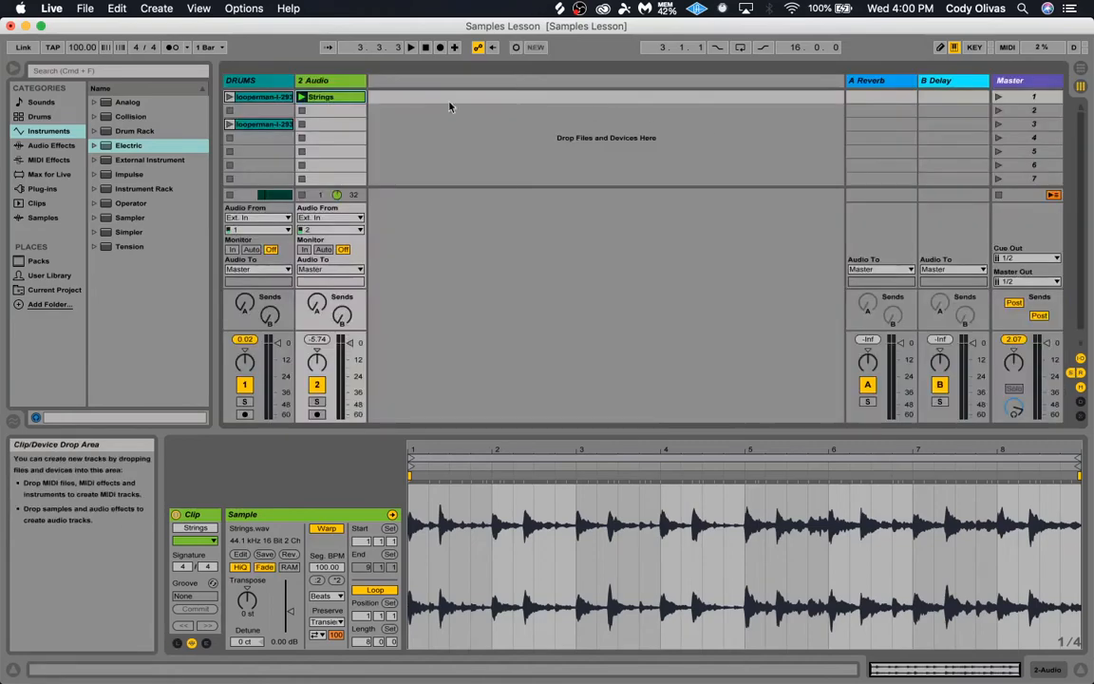
left_click(228, 99)
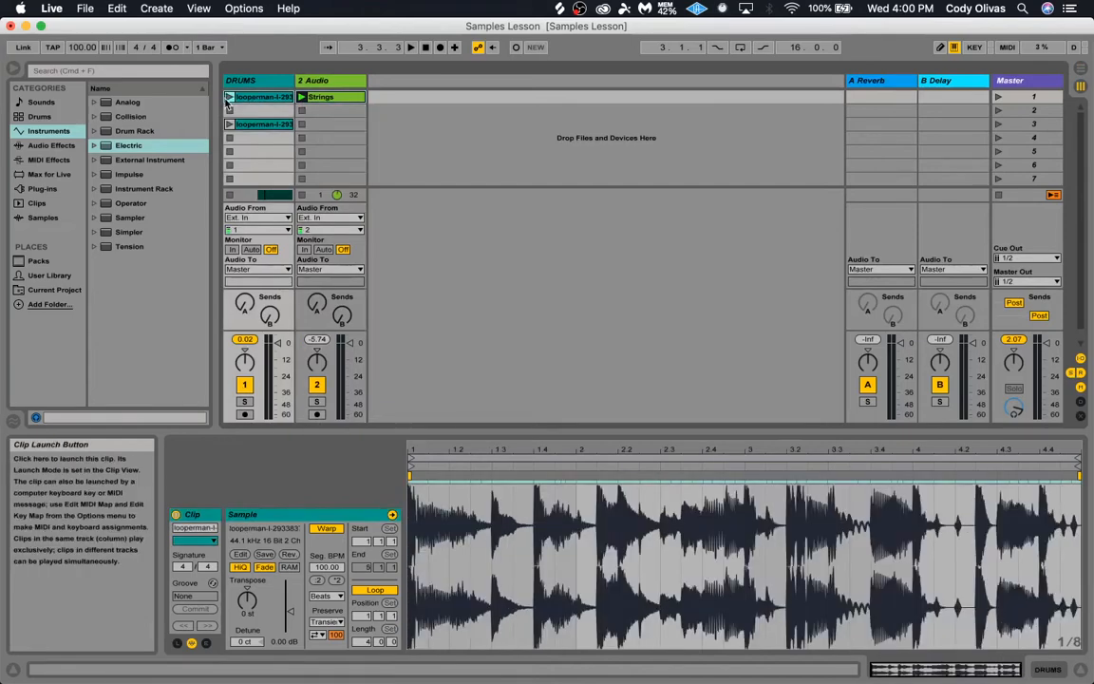
key("Tab")
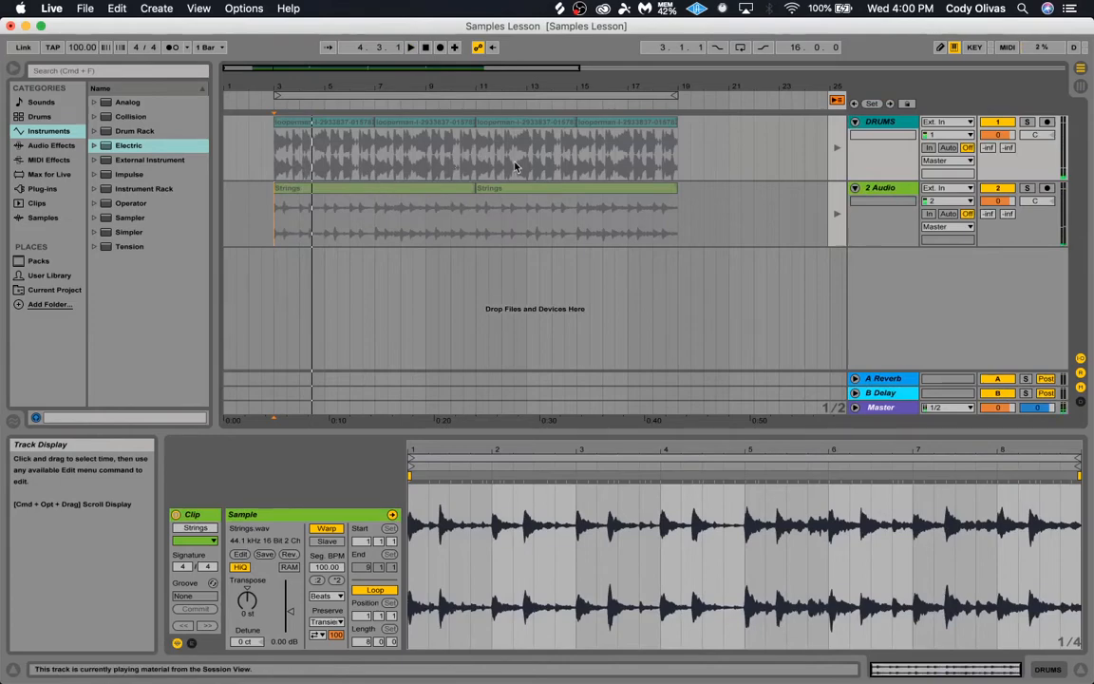
key("Tab")
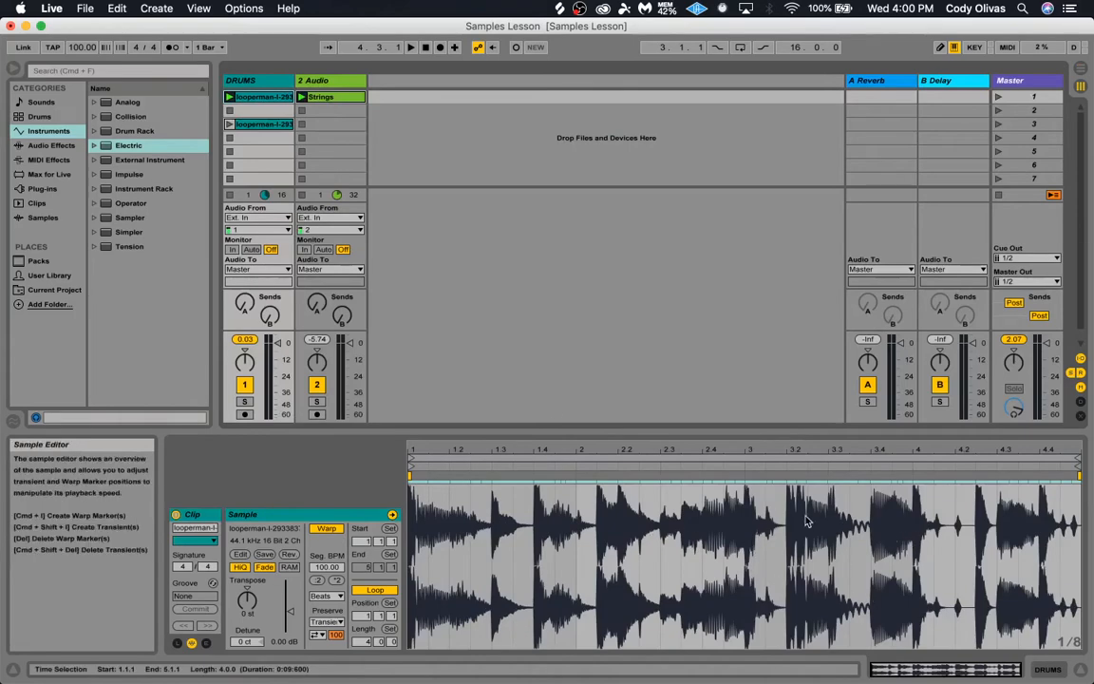
left_click(301, 97)
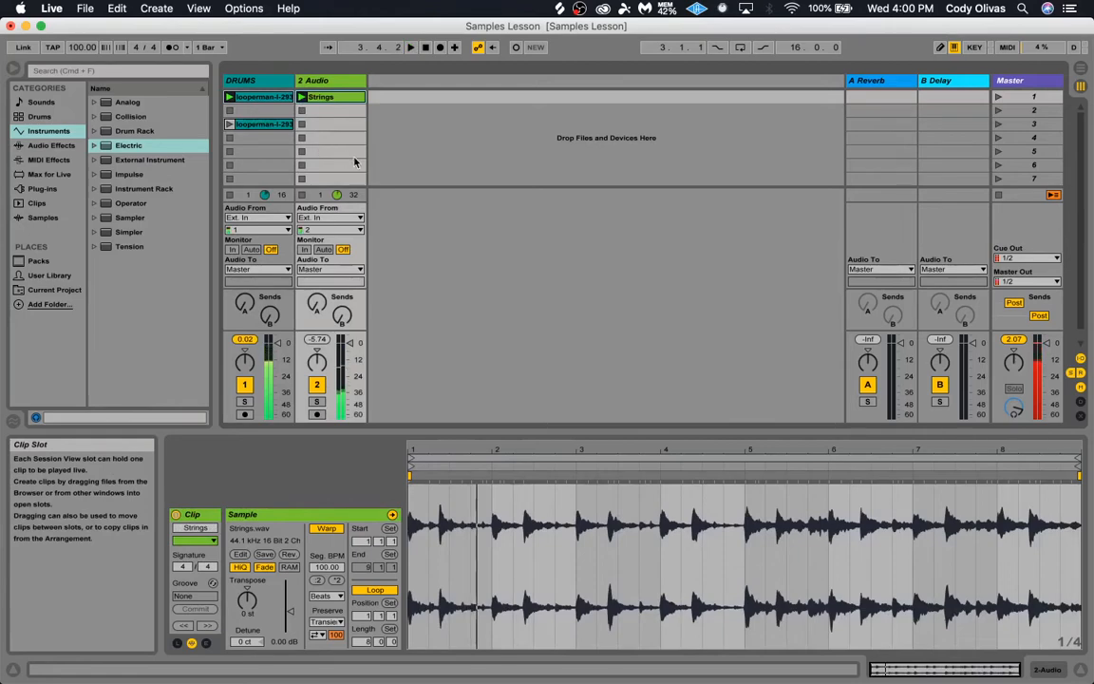
key("Tab")
key("Tab")
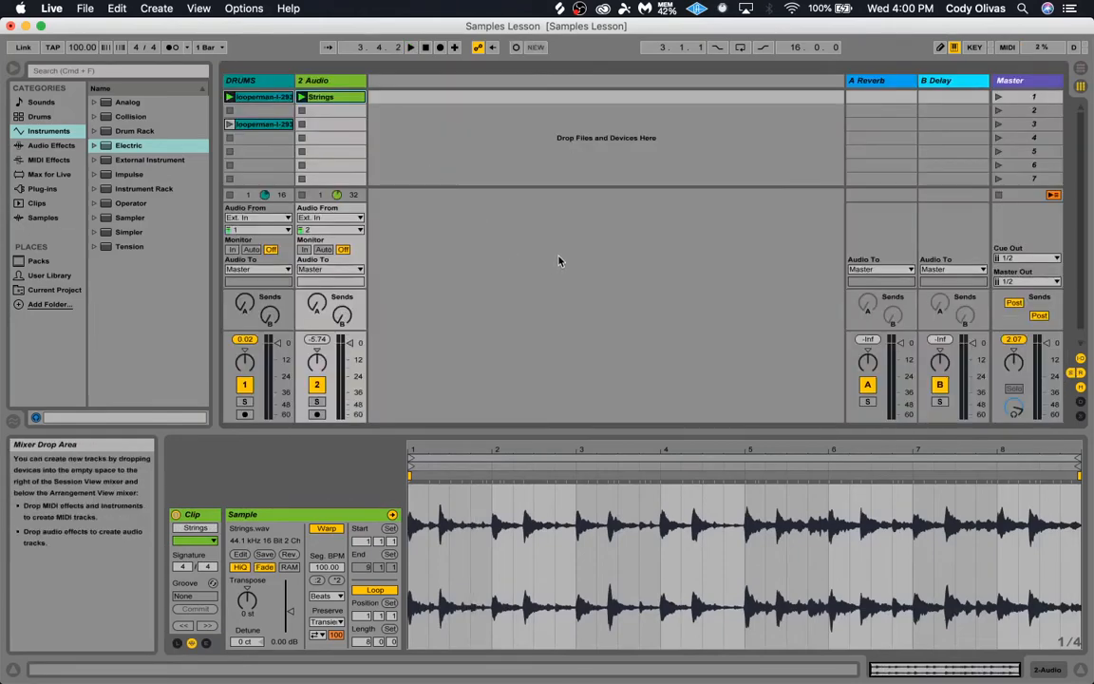
key("super+Tab")
Preview the 150_BPM_-_SECONDS_-_A.wav loop with Quick Look.
scroll(644, 322, "down", 1)
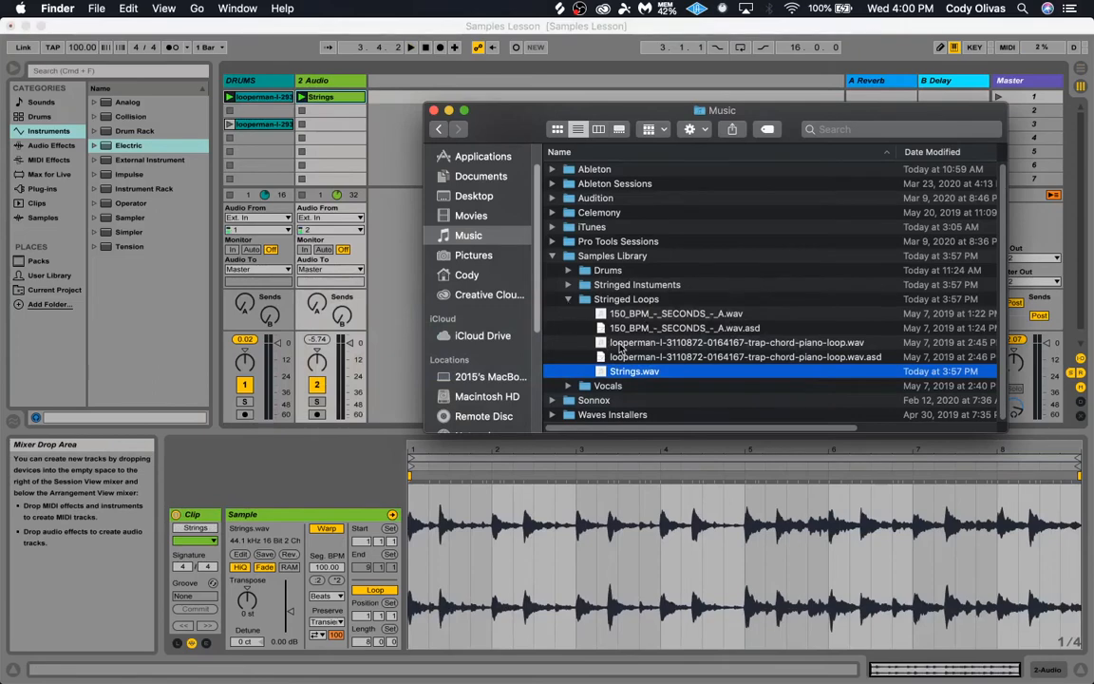
left_click(623, 316)
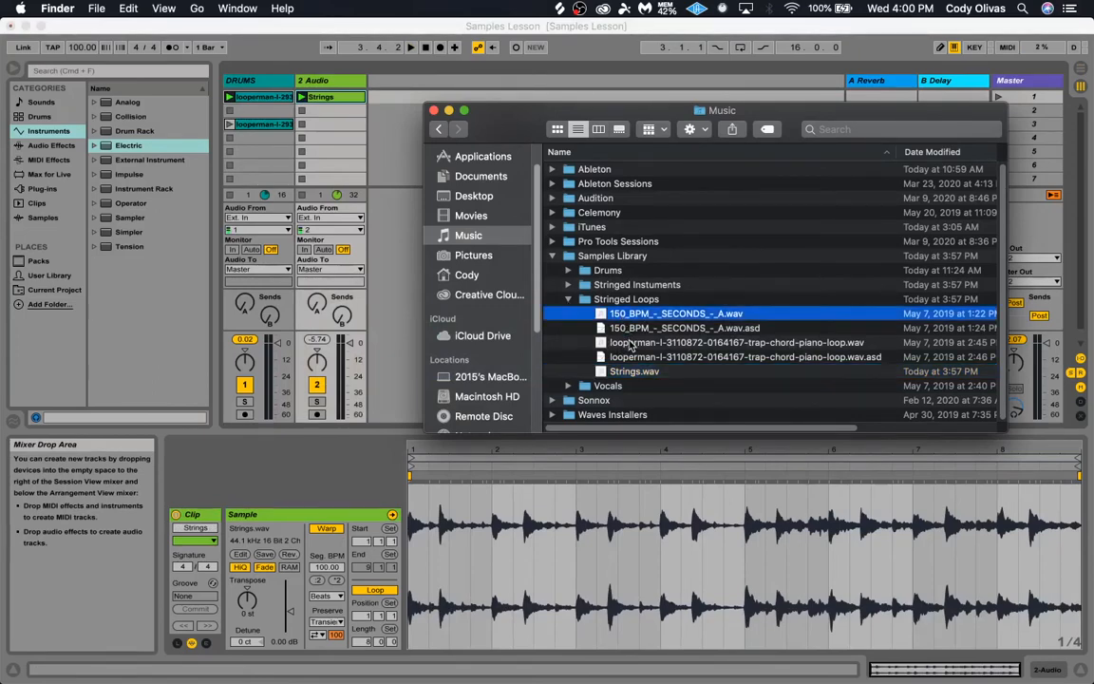
key("space")
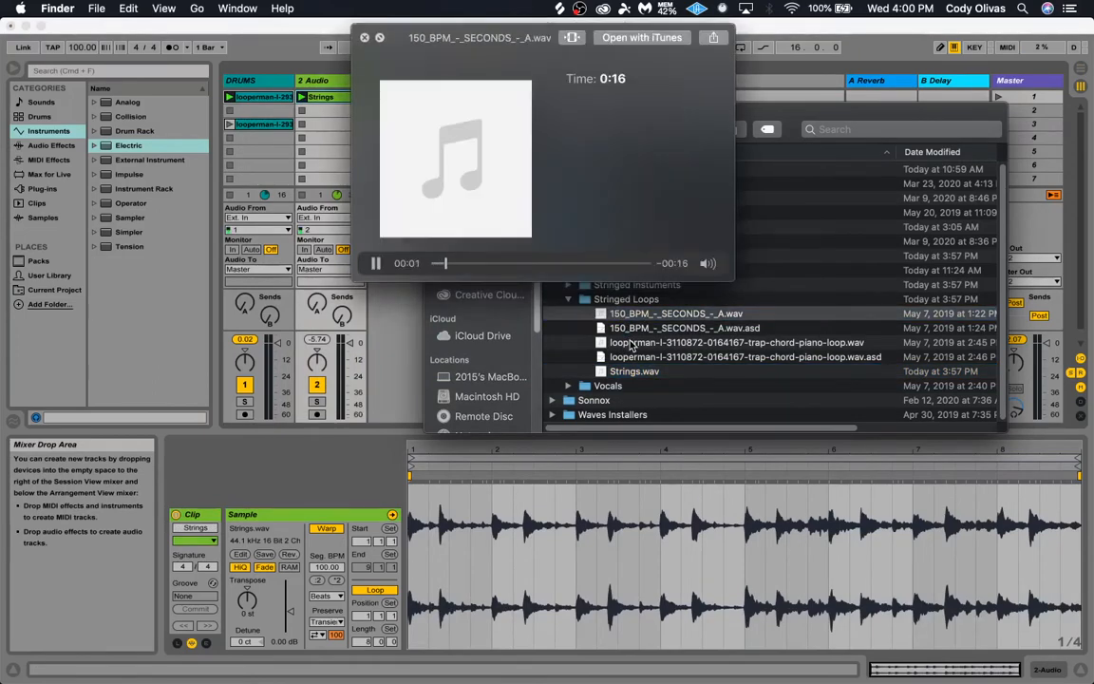
key("space")
Preview trap-chord-piano-loop.wav, then drag it into 2 Audio's second clip slot.
left_click(631, 344)
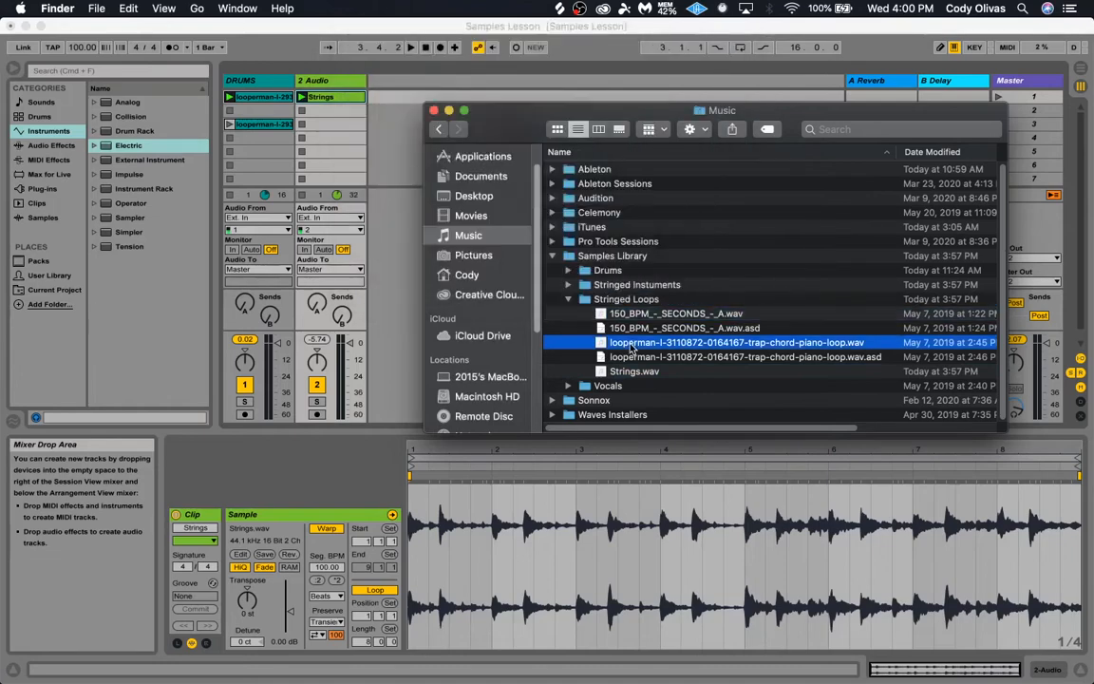
key("space")
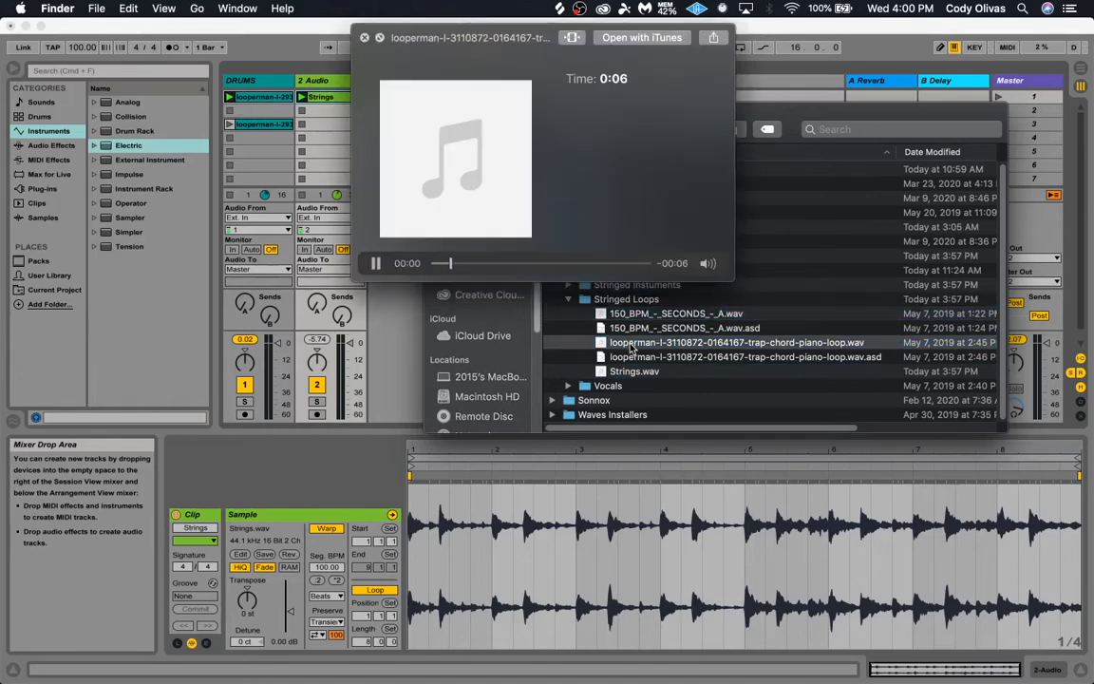
key("space")
left_click_drag(605, 345, 327, 111)
Rename the 2 Audio track to STRINGS.
left_click(330, 86)
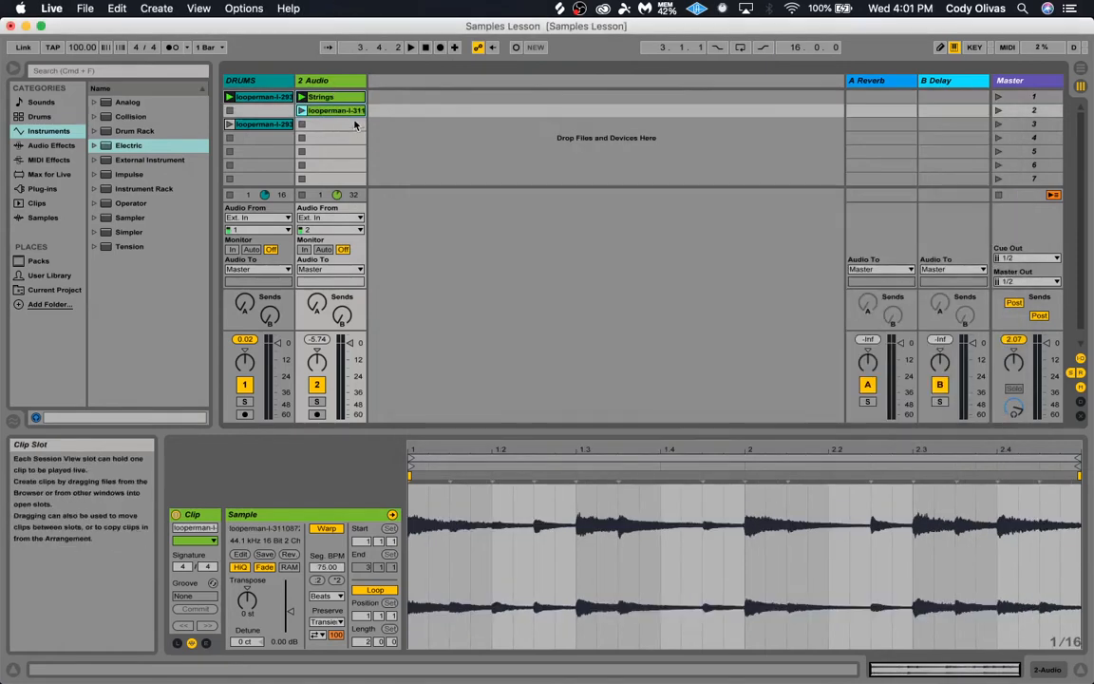
key("super+r")
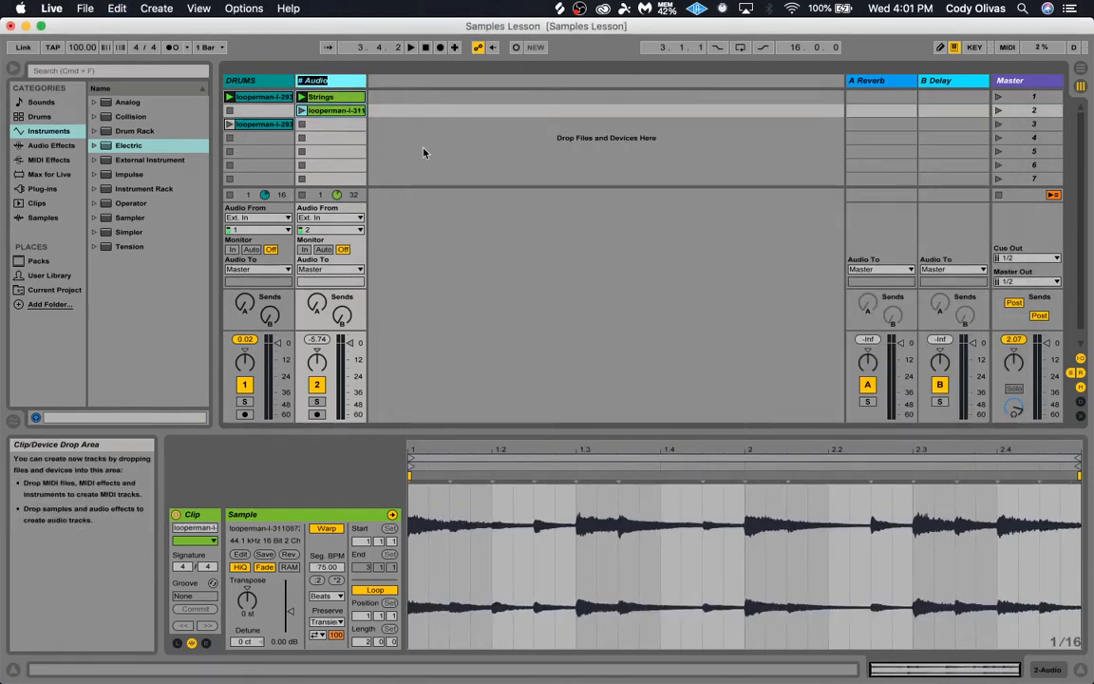
type("STRINGS")
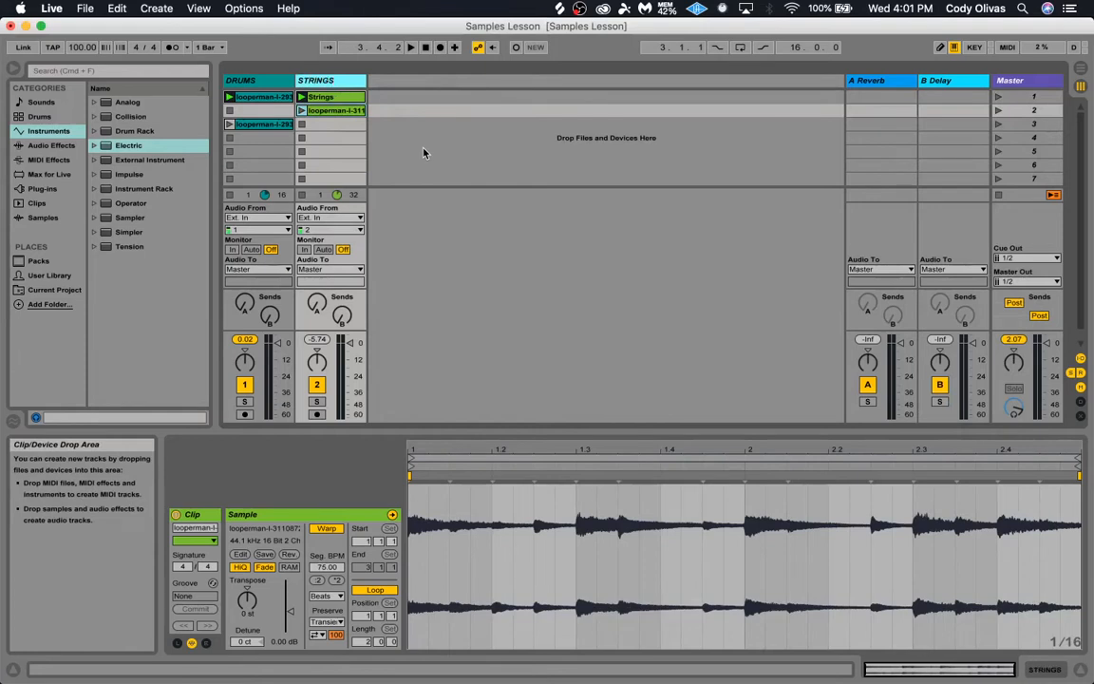
Compare the piano loop and Strings clips, played against the first and second drum loops.
left_click(301, 110)
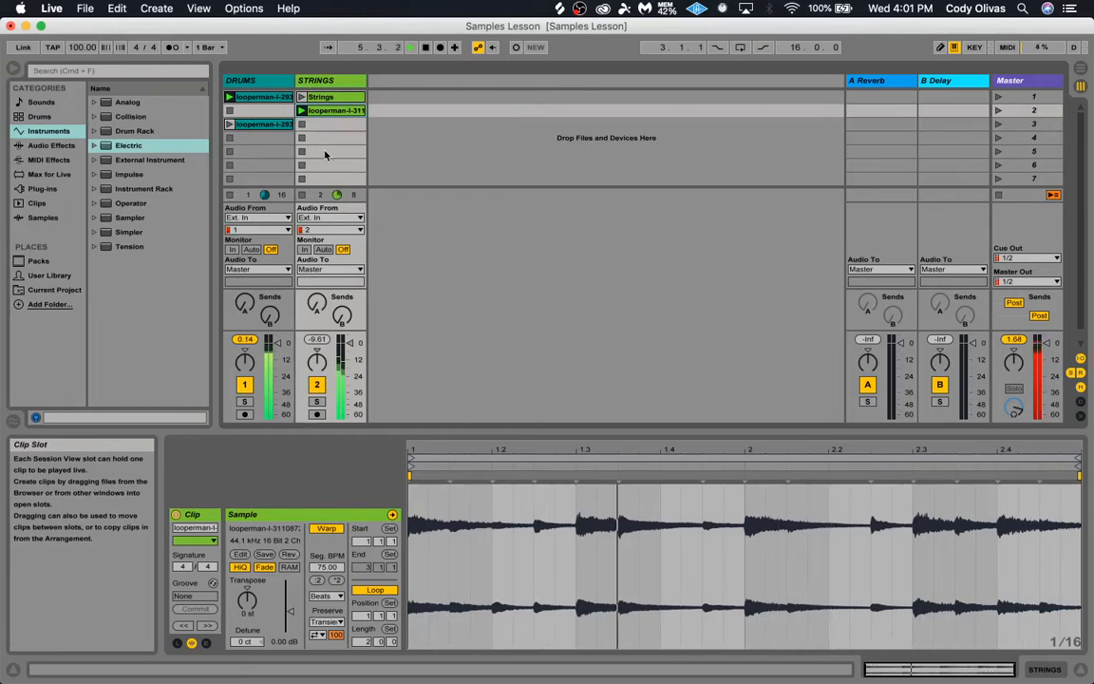
left_click(301, 97)
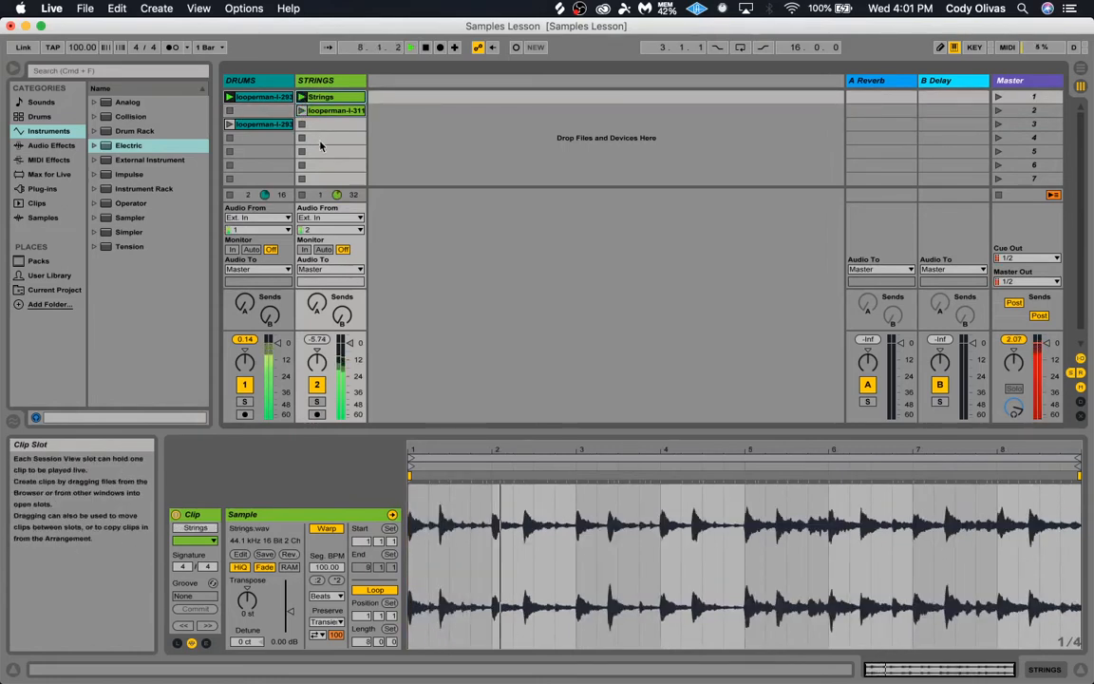
left_click(301, 111)
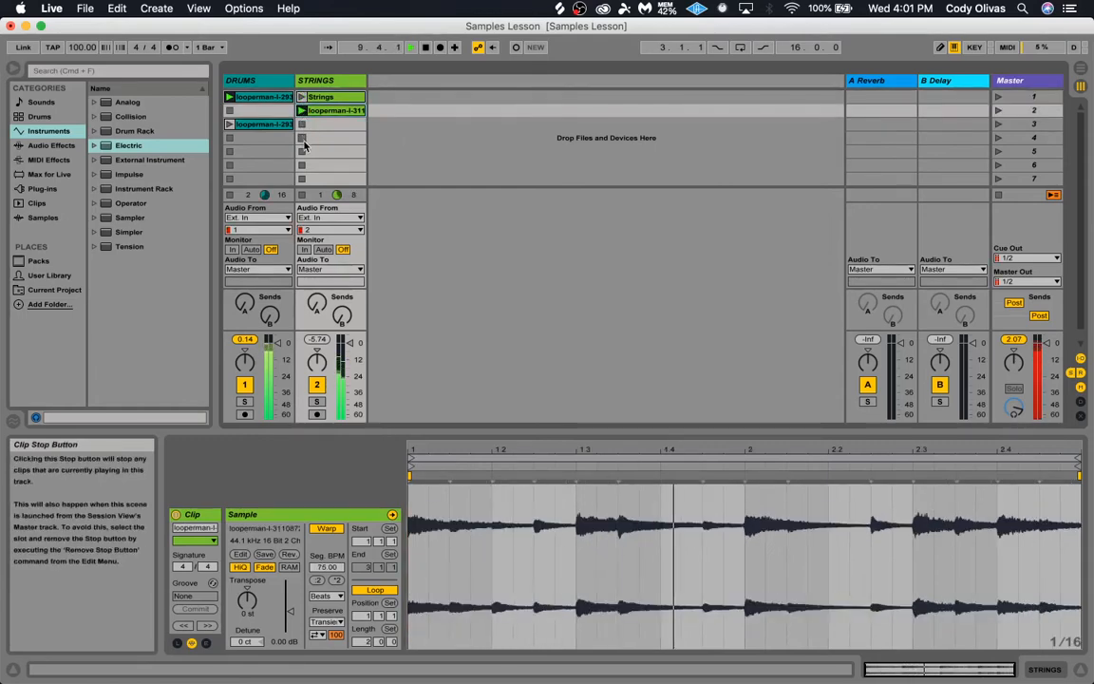
left_click(229, 125)
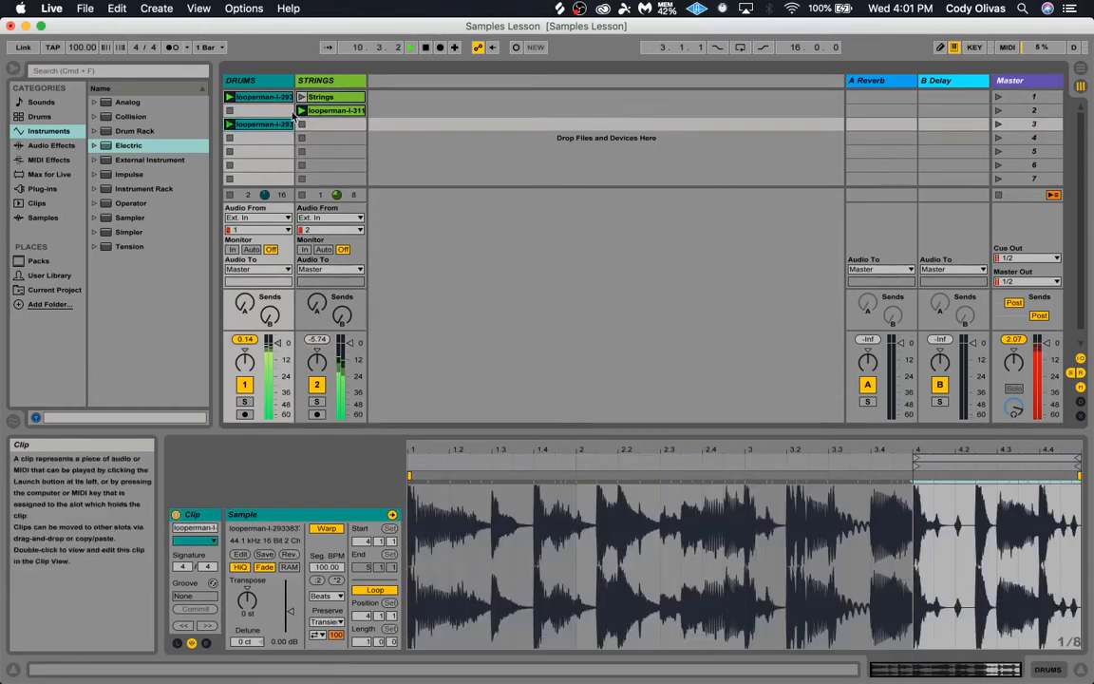
left_click(301, 97)
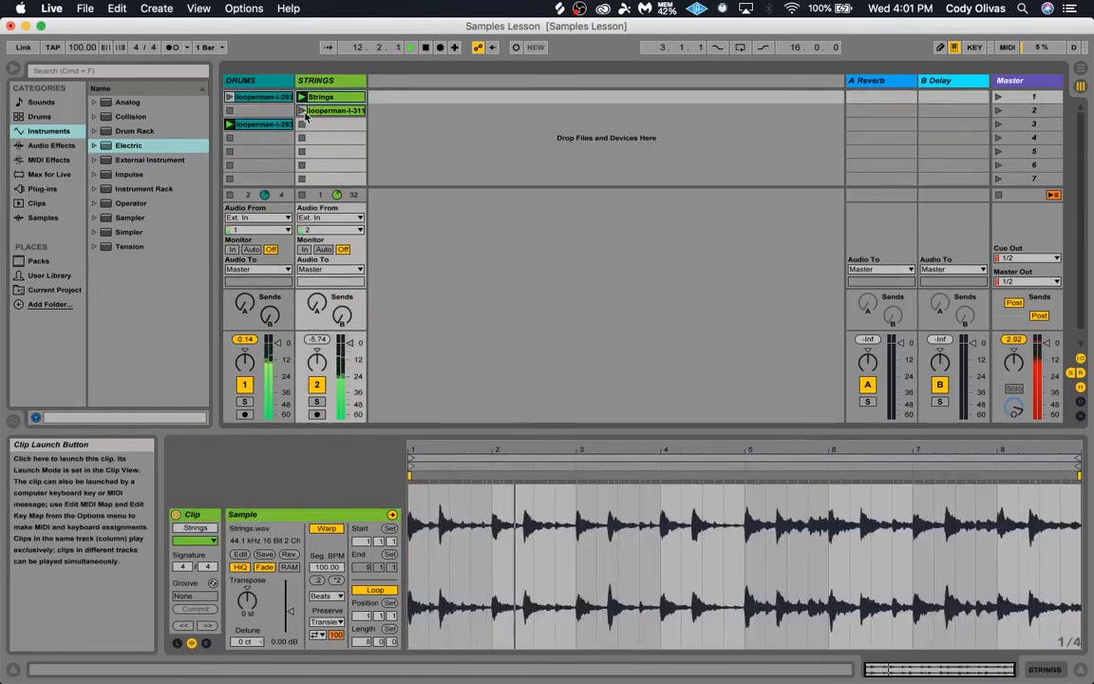
left_click(259, 124)
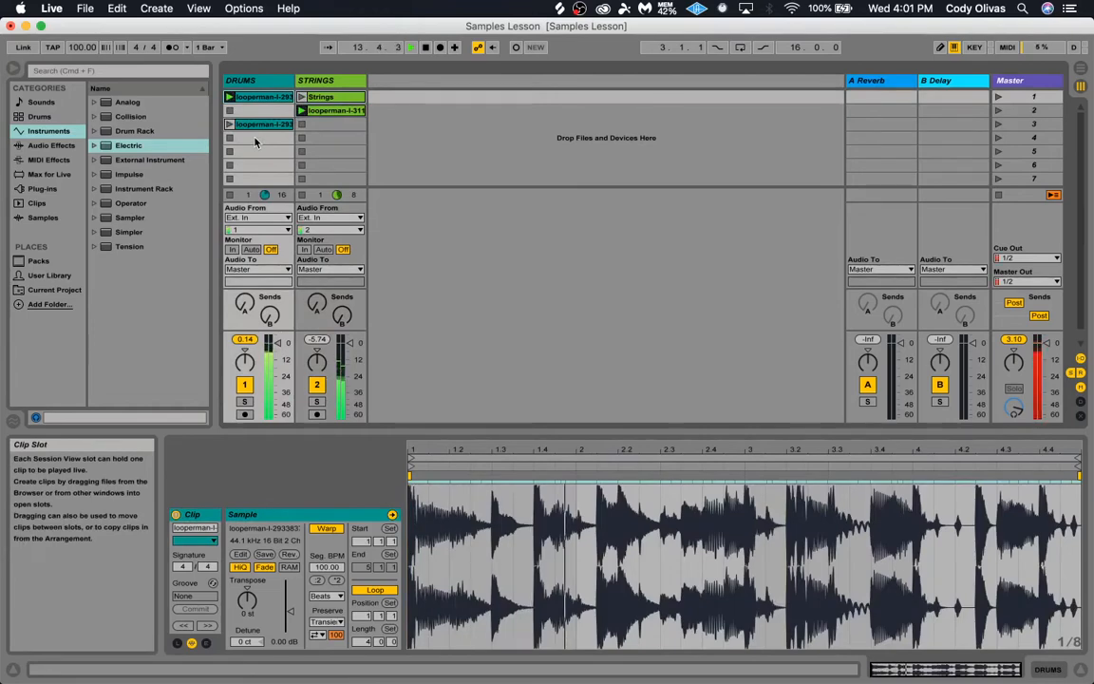
left_click(303, 98)
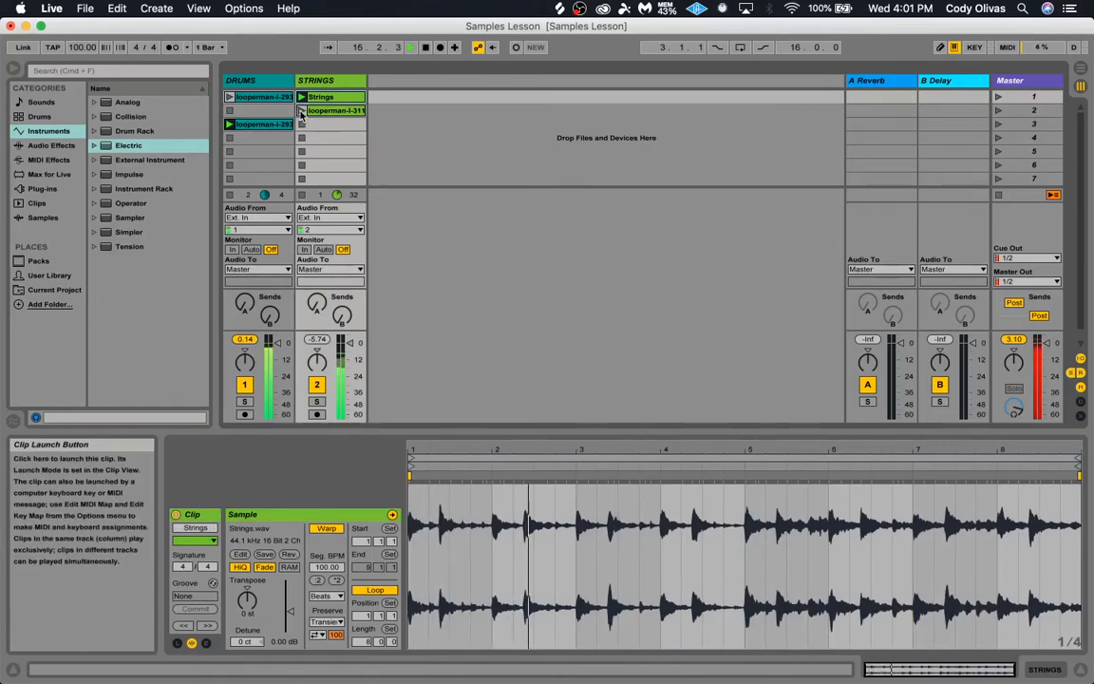
left_click(302, 111)
left_click(230, 97)
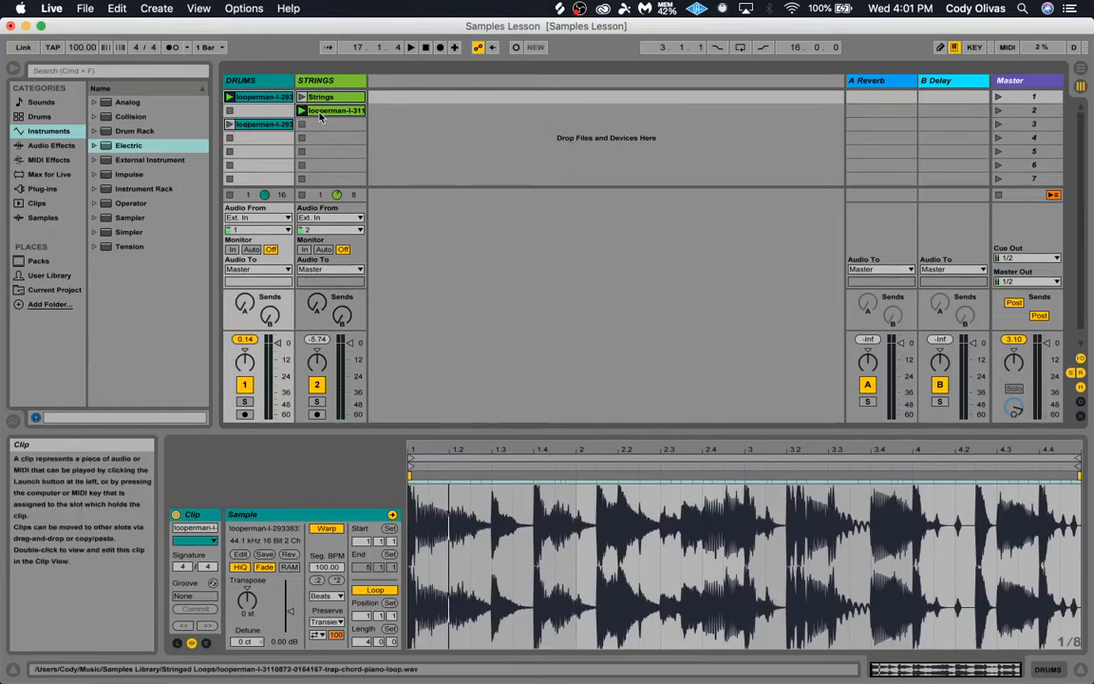
Move the second drum loop up into row 2 beside the piano loop.
left_click_drag(320, 113, 267, 98)
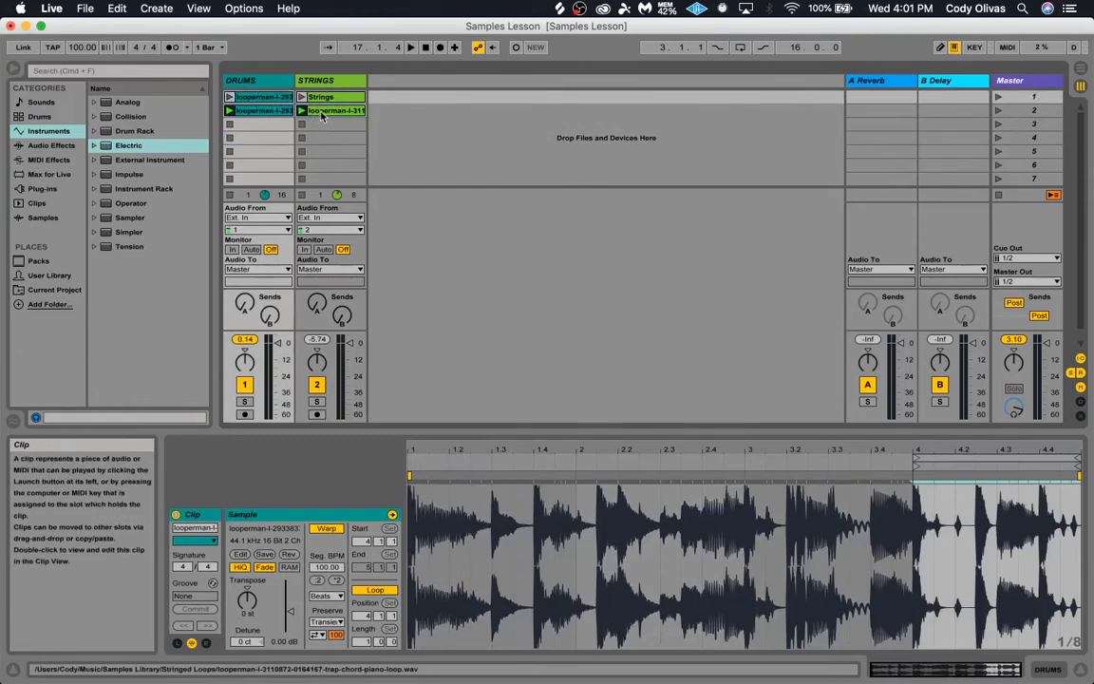
left_click(329, 111)
left_click(809, 107)
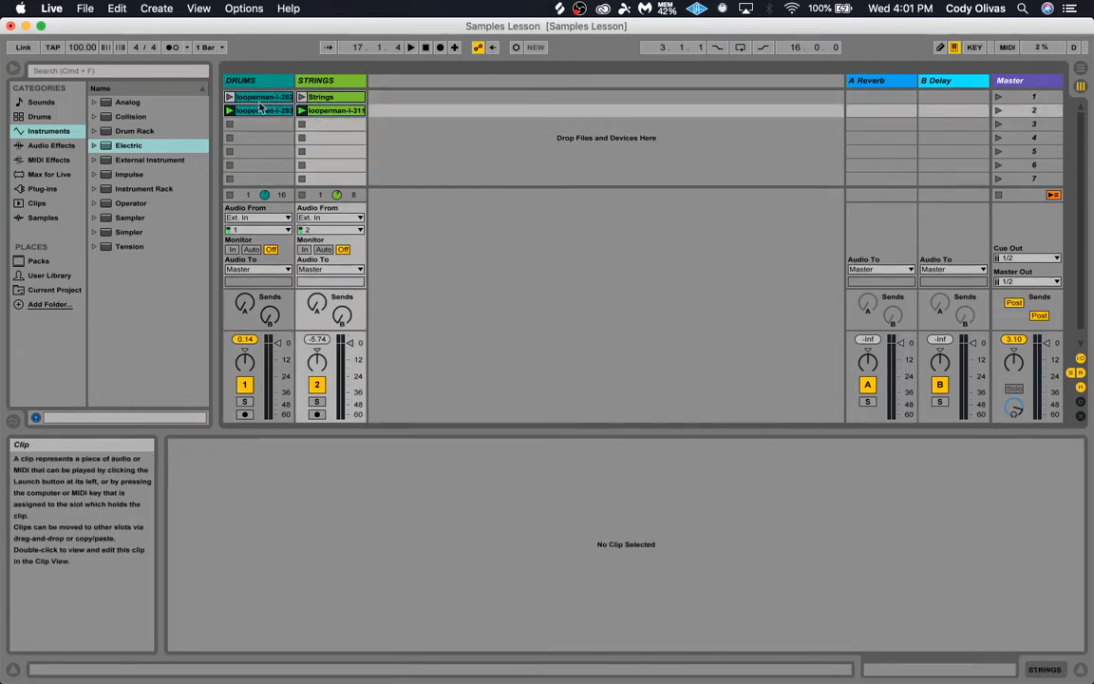
Alternate between scene 1 and scene 2 to compare them.
left_click(997, 98)
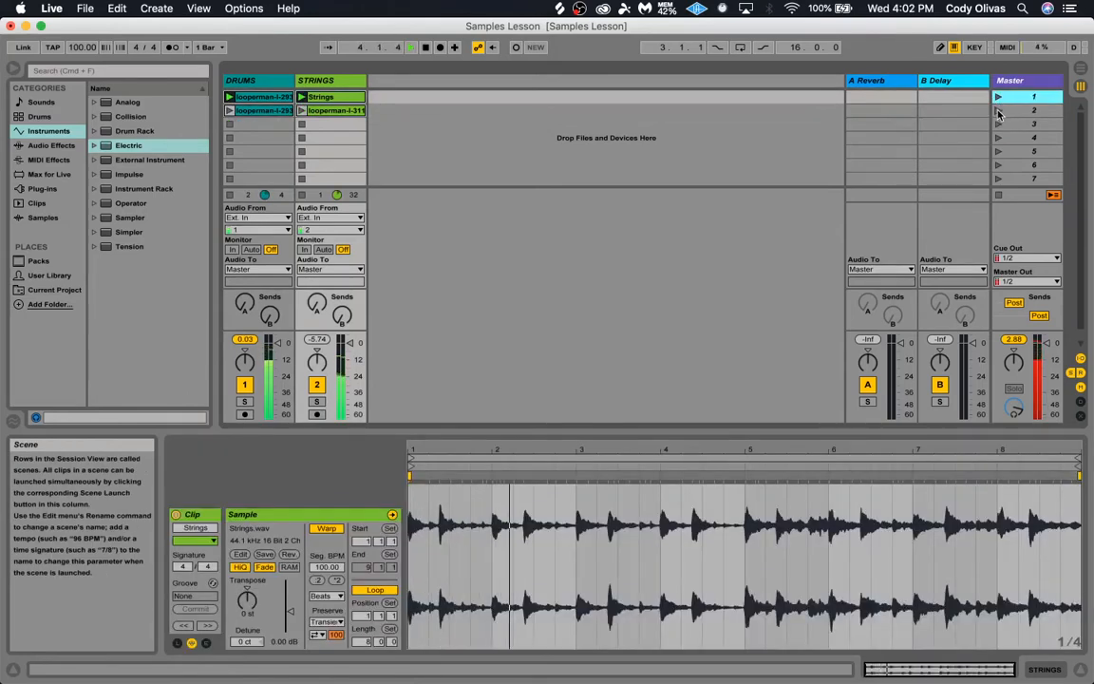
left_click(997, 112)
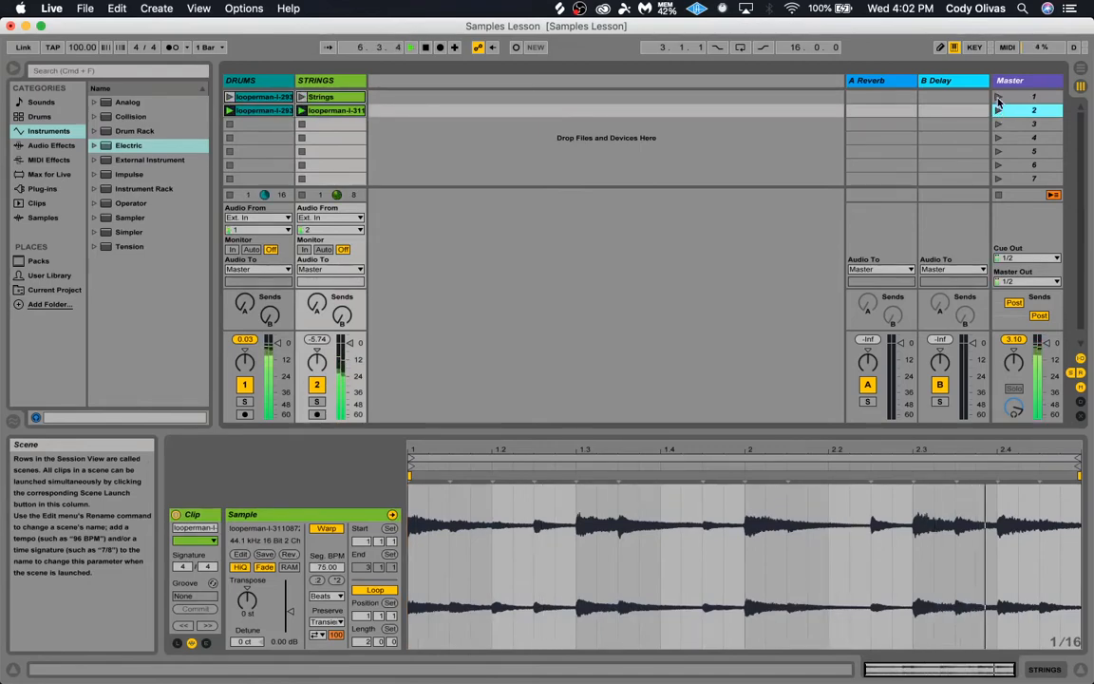
left_click(997, 98)
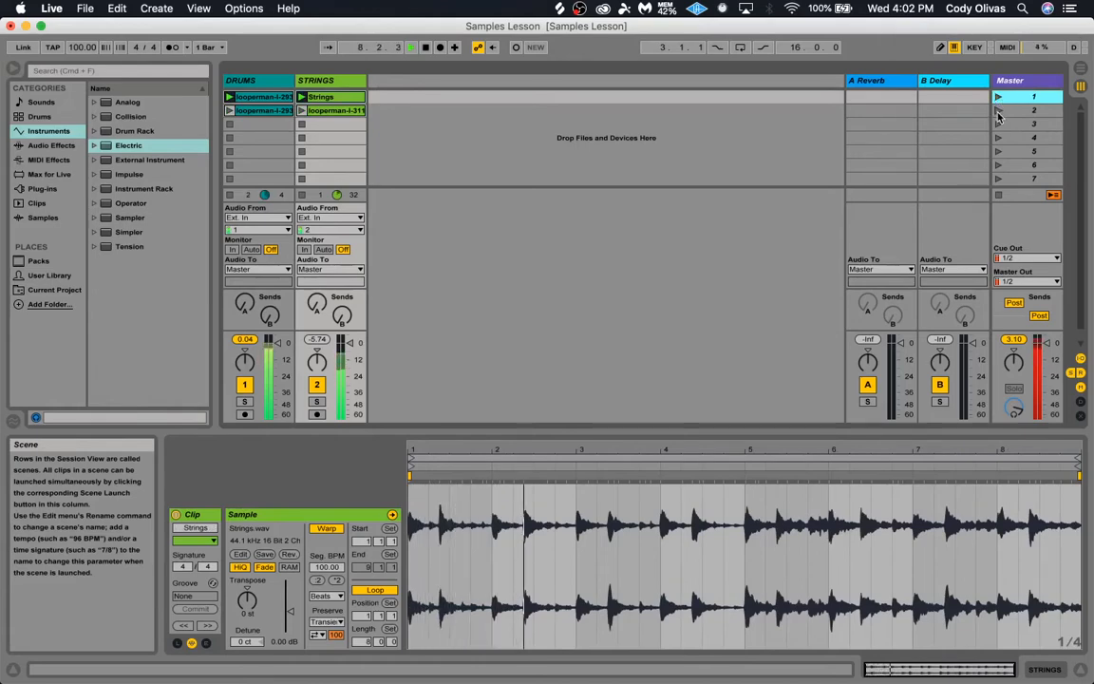
left_click(998, 112)
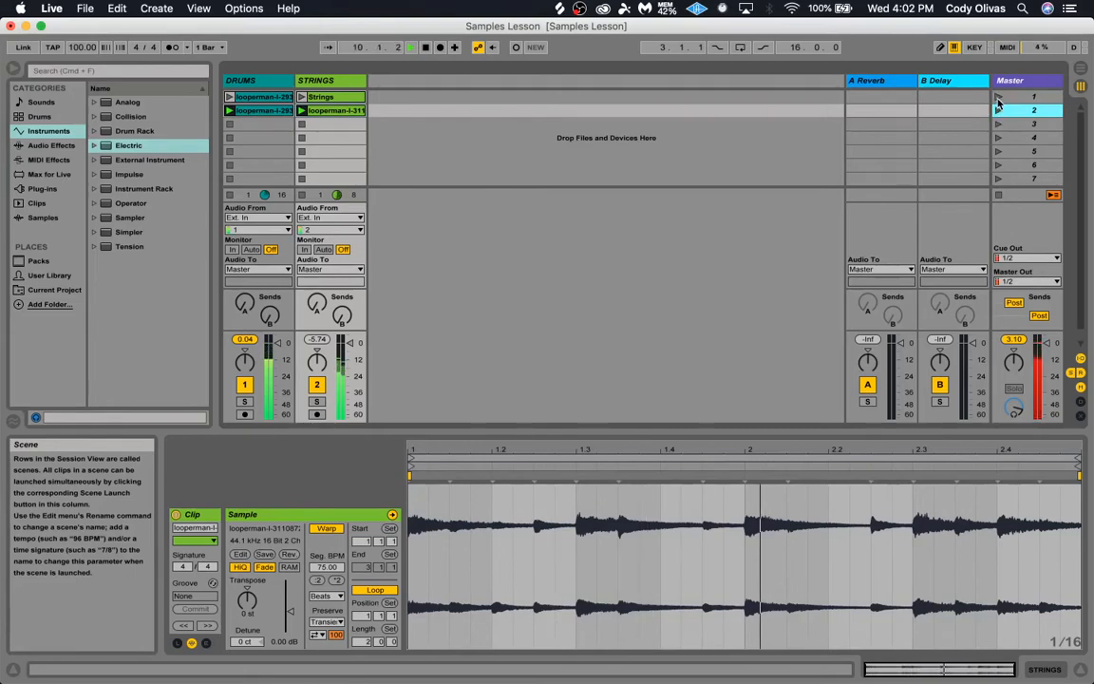
left_click(997, 99)
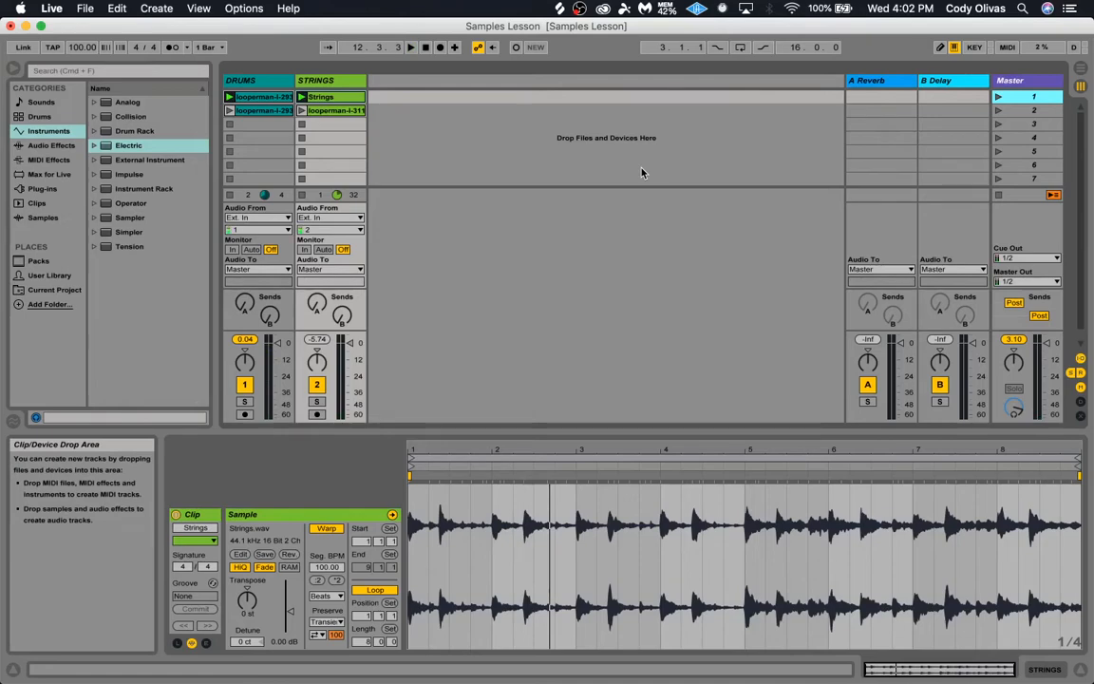
Select the row-2 clips and switch to Arrangement View.
key("Down")
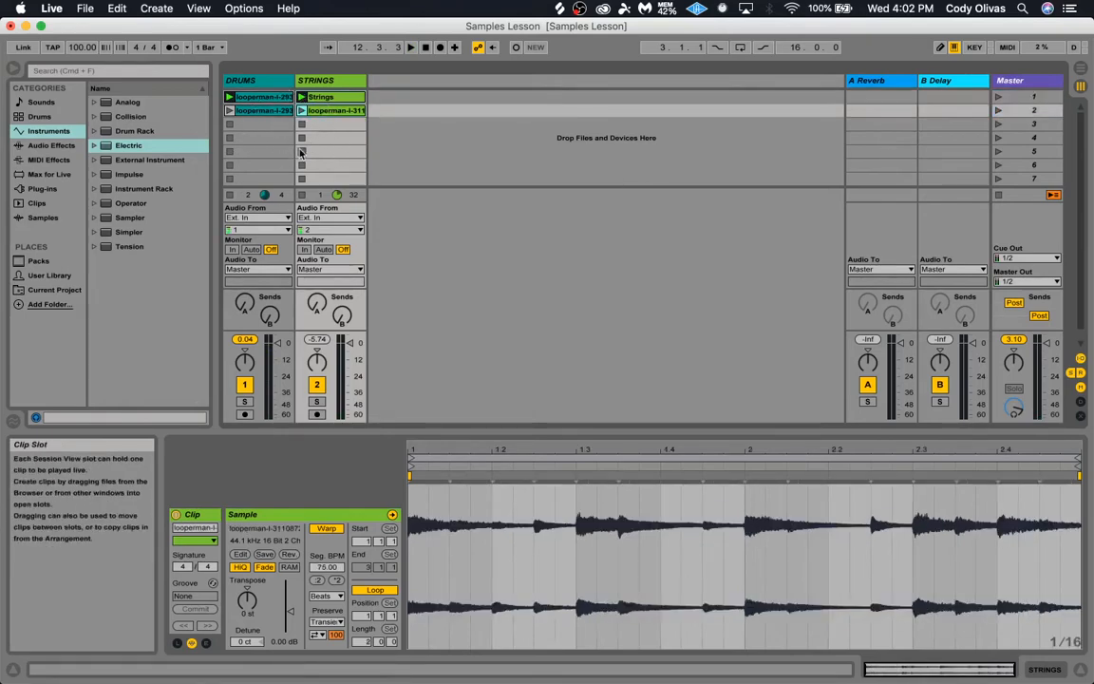
left_click(253, 111)
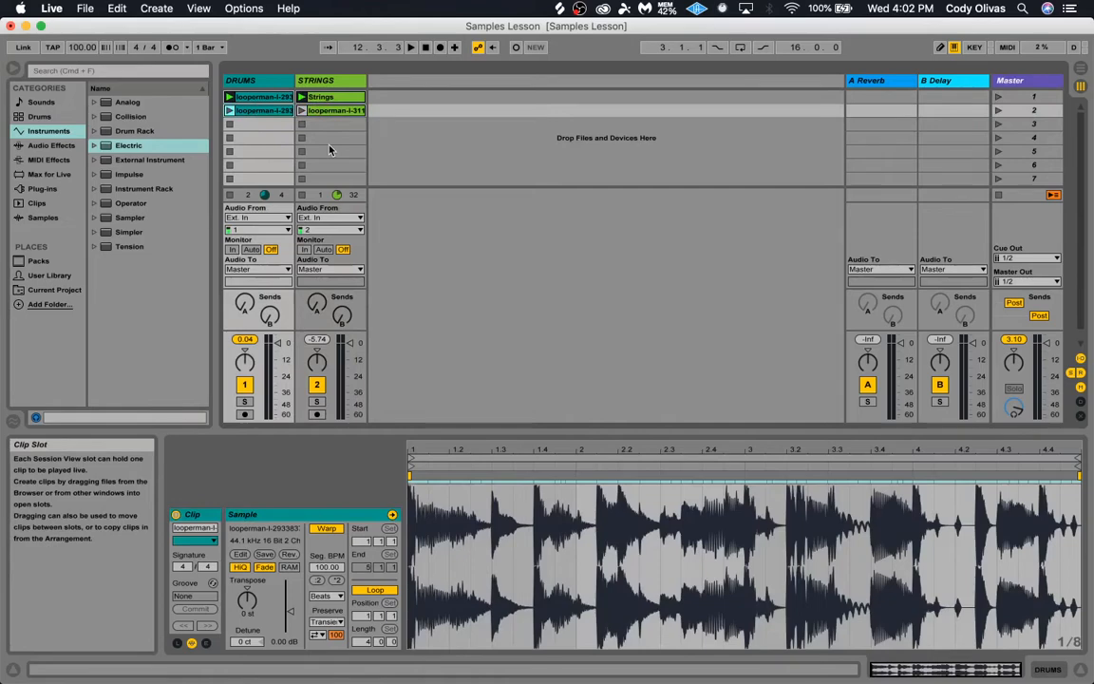
key("Tab")
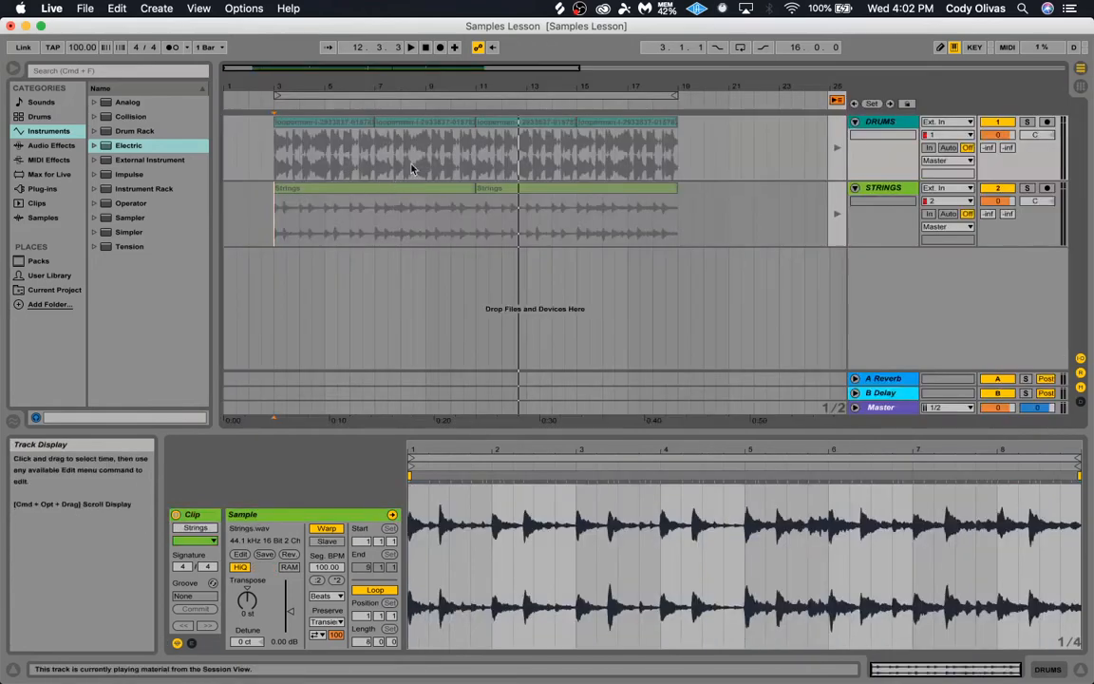
Let the arrangement play its own clips and briefly play the drum clip from bar 3.
left_click(835, 101)
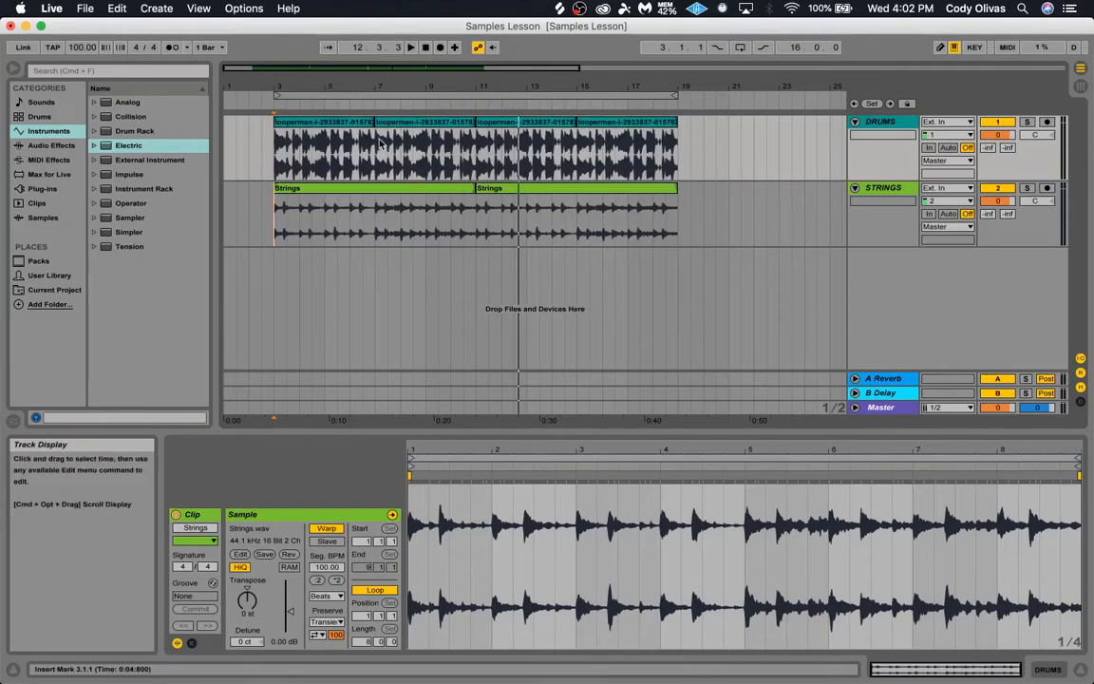
left_click(276, 159)
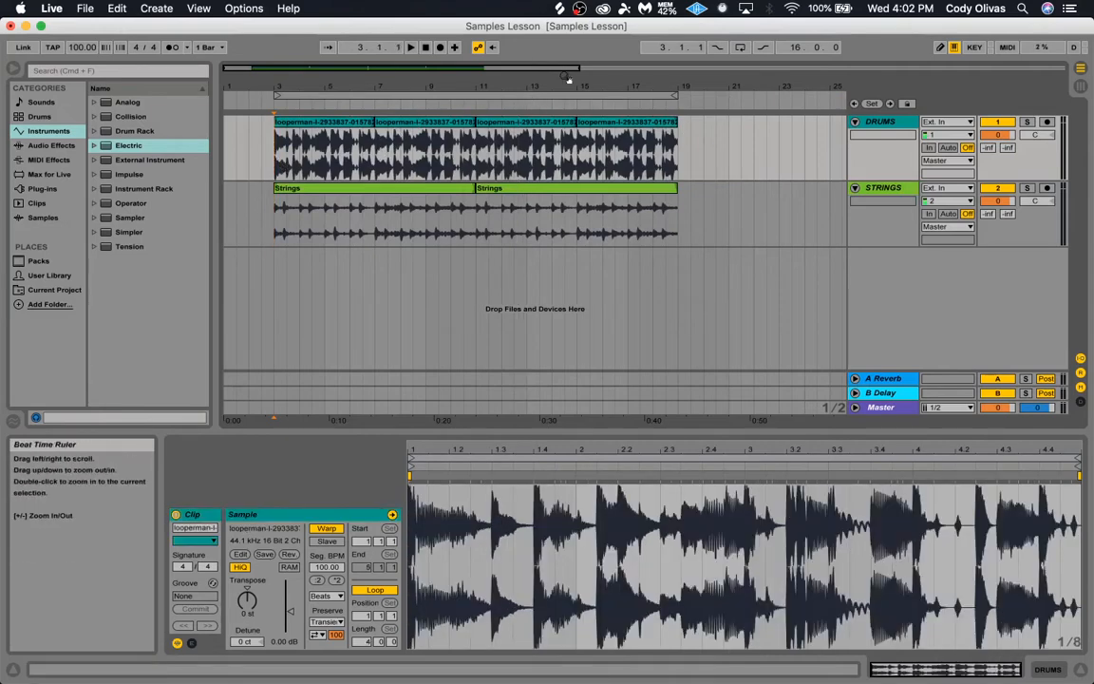
key("space")
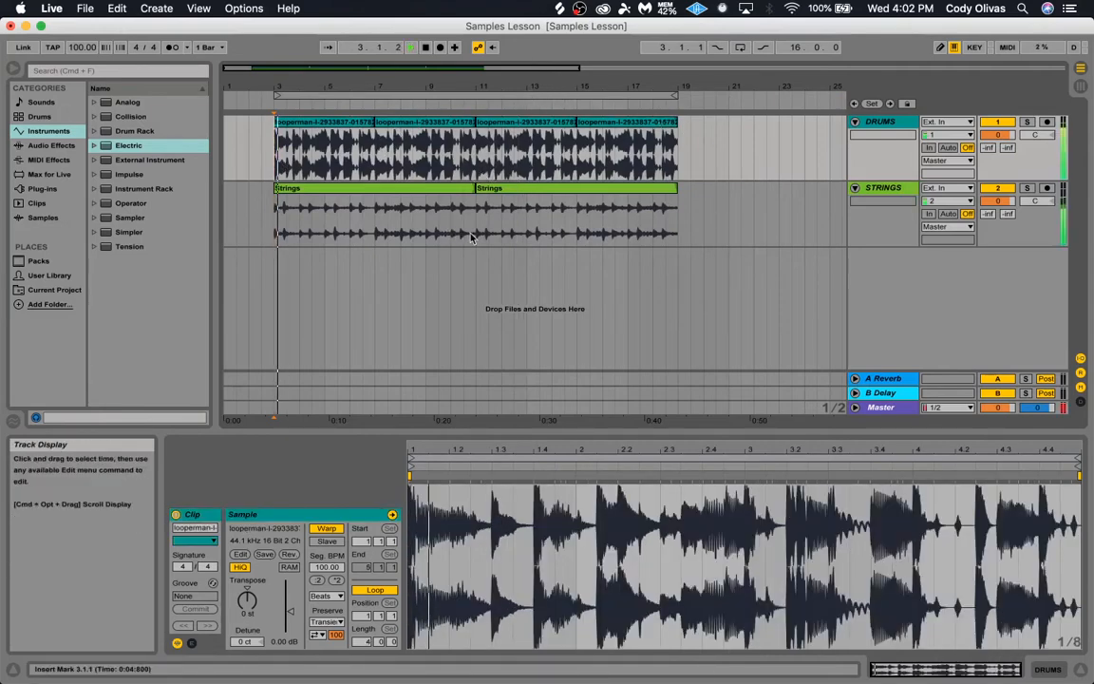
key("space")
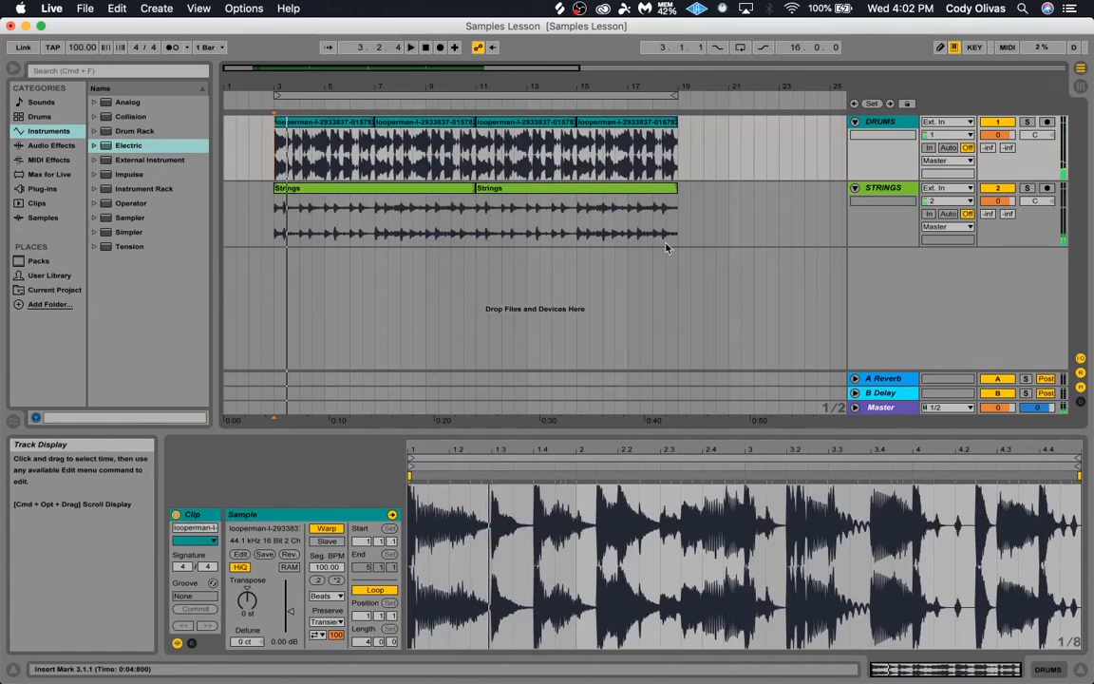
Select all six DRUMS and STRINGS clips, delete them, and clear the selection at bar 3.
left_click(881, 188)
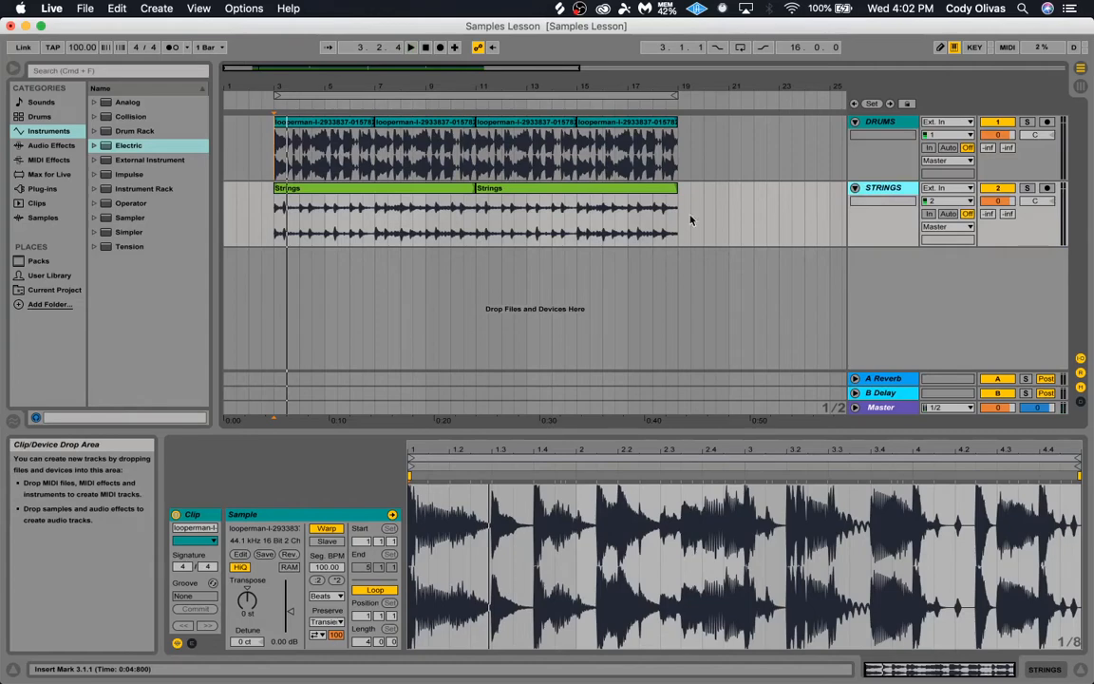
left_click(334, 134)
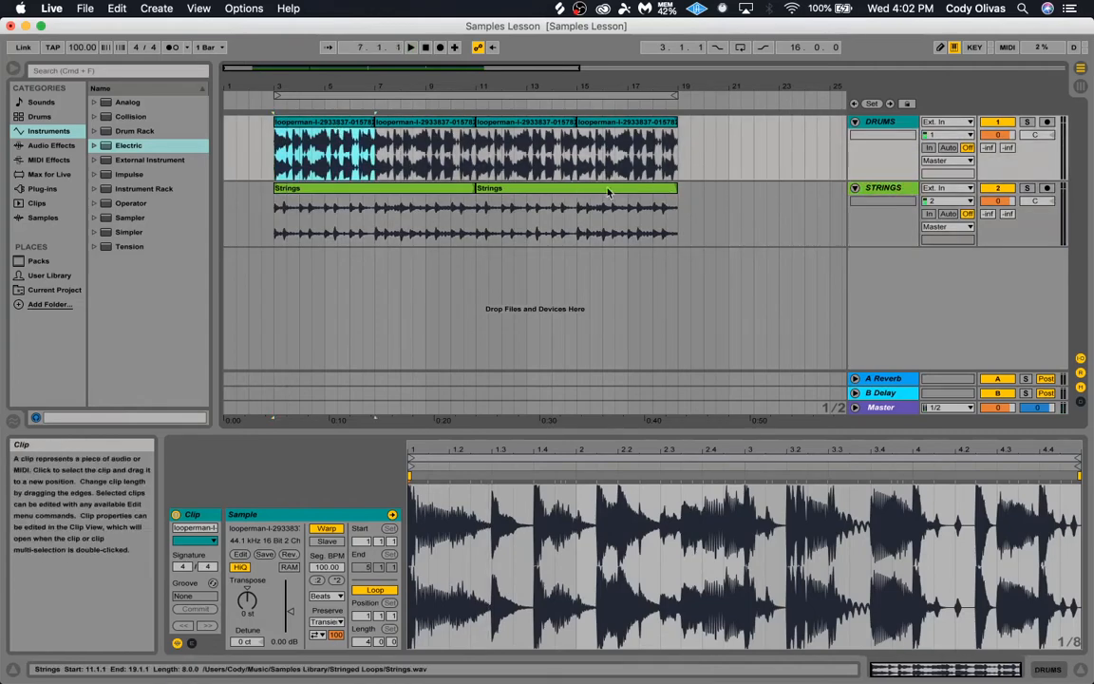
left_click(627, 219, "shift")
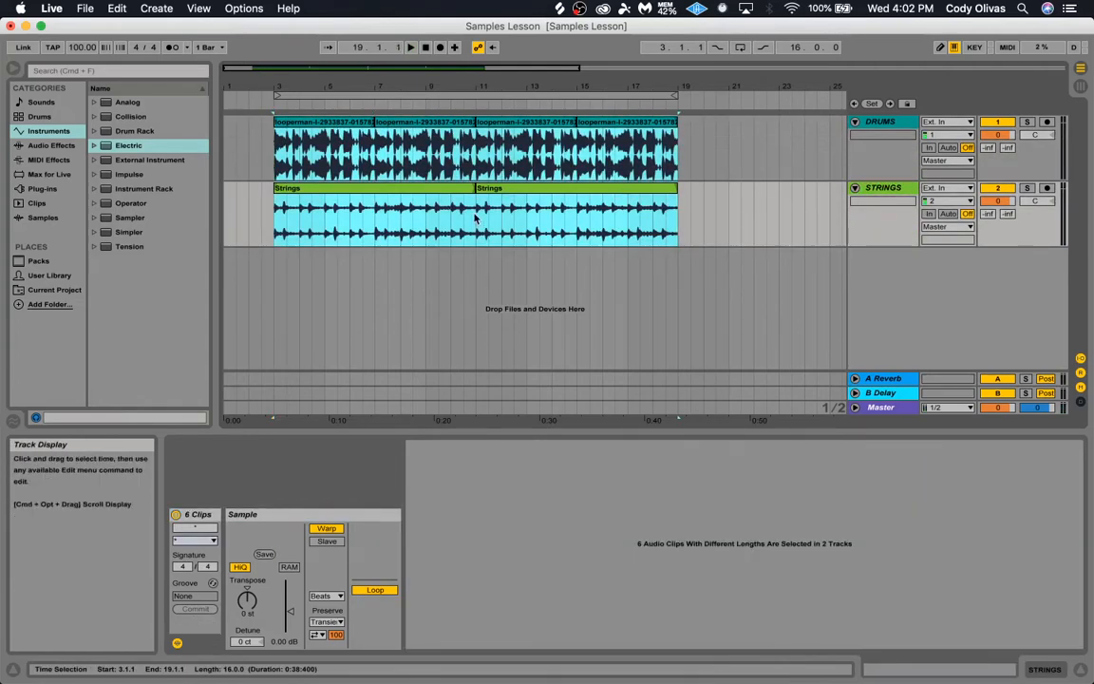
key("Delete")
left_click(275, 137)
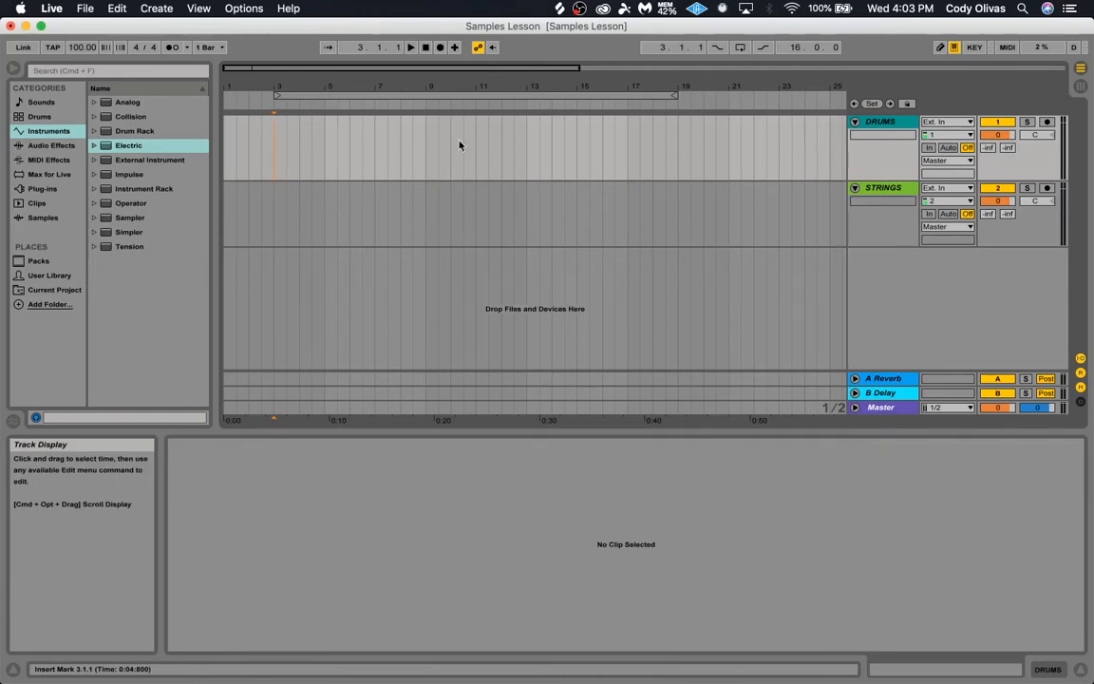
Enable Arrangement Record, arm DRUMS and STRINGS together, and set the start at bar 3.
left_click(442, 47)
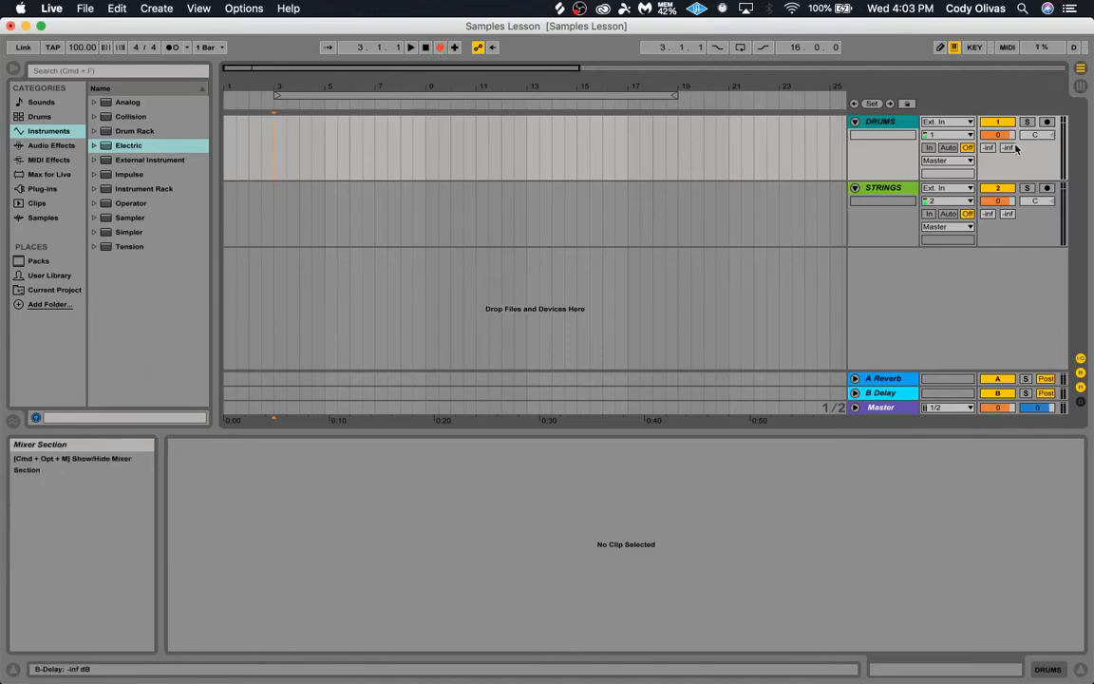
left_click(1047, 122)
left_click(1047, 189)
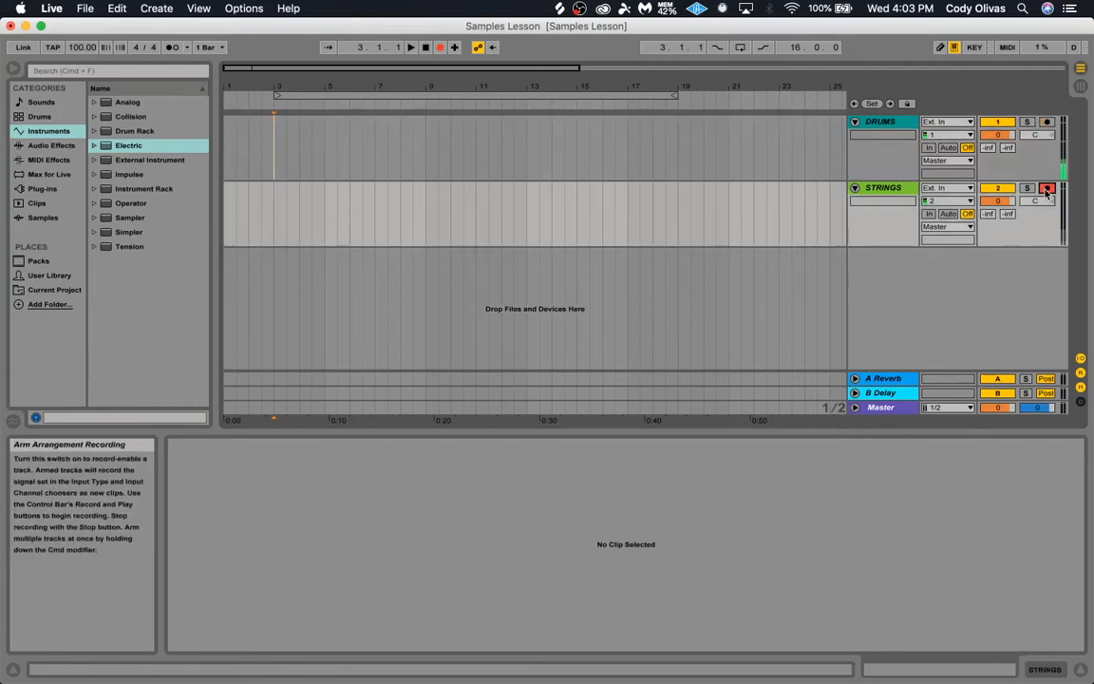
left_click(1047, 123, "super")
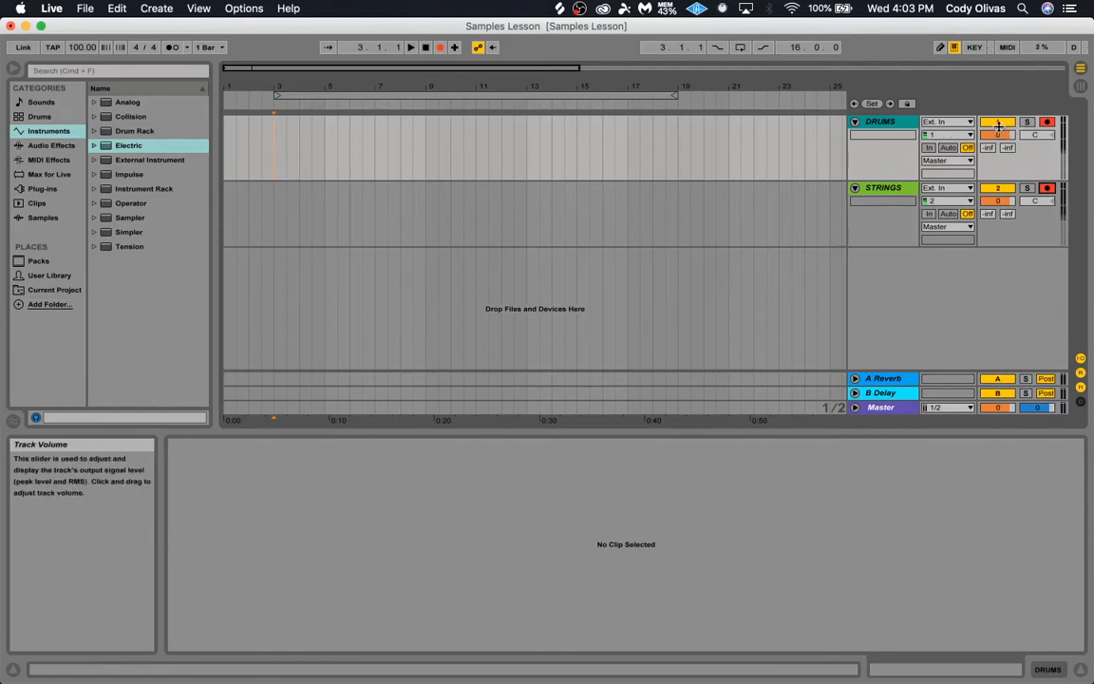
left_click(280, 160)
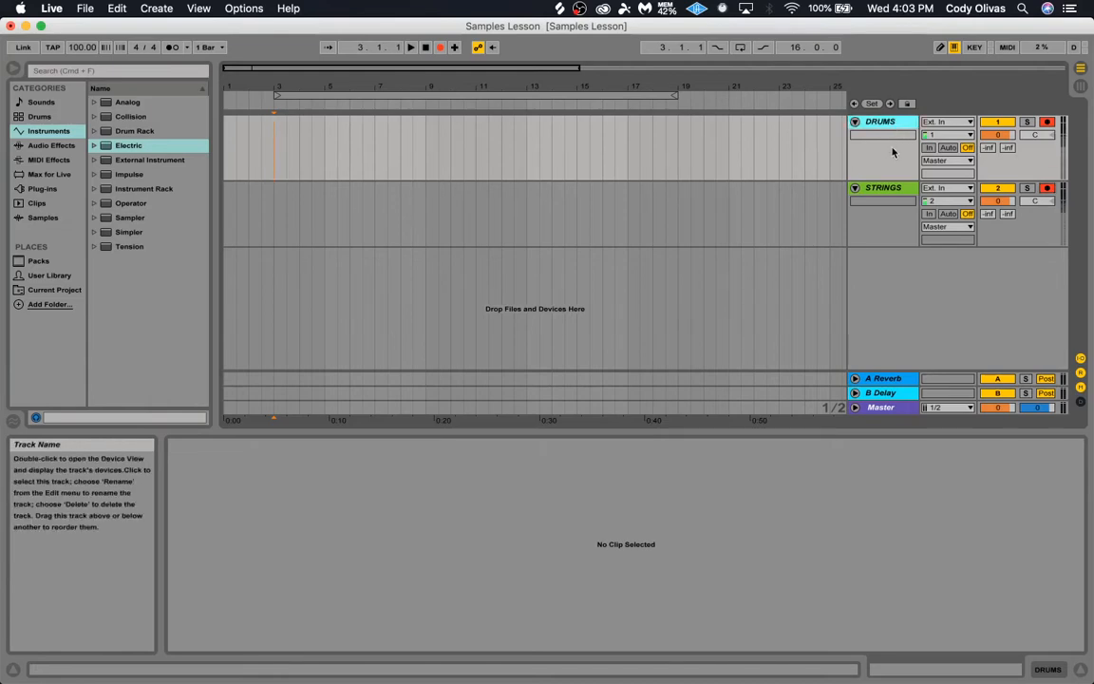
left_click(890, 189)
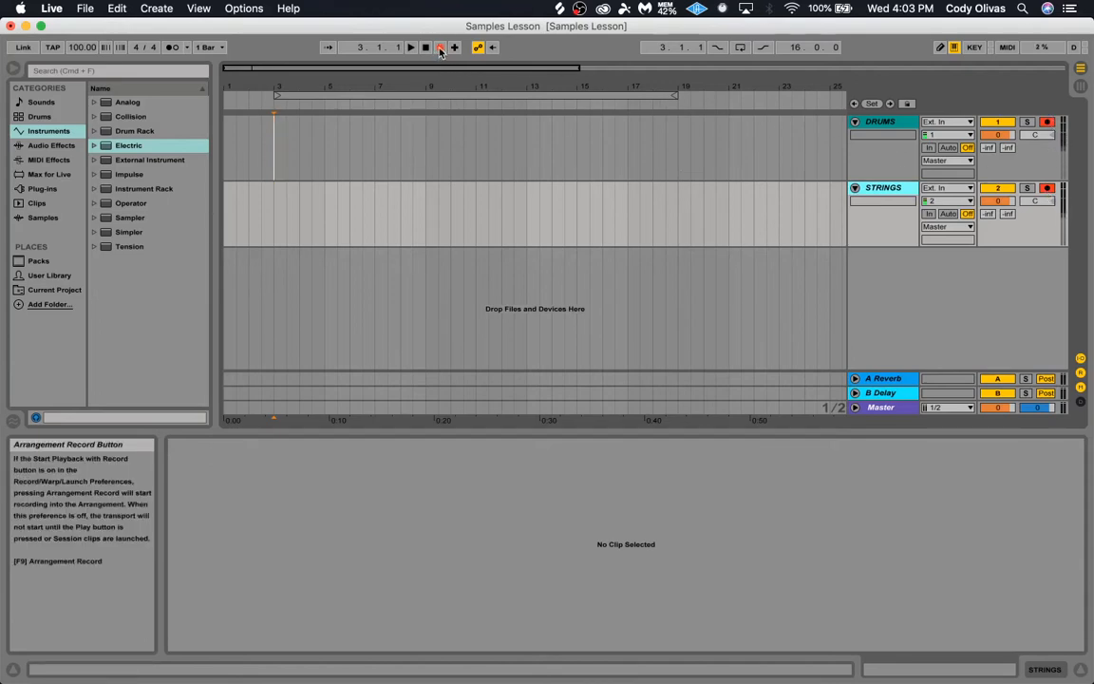
Record a test take on both tracks from bar 3 using F9, then stop.
left_click(277, 169)
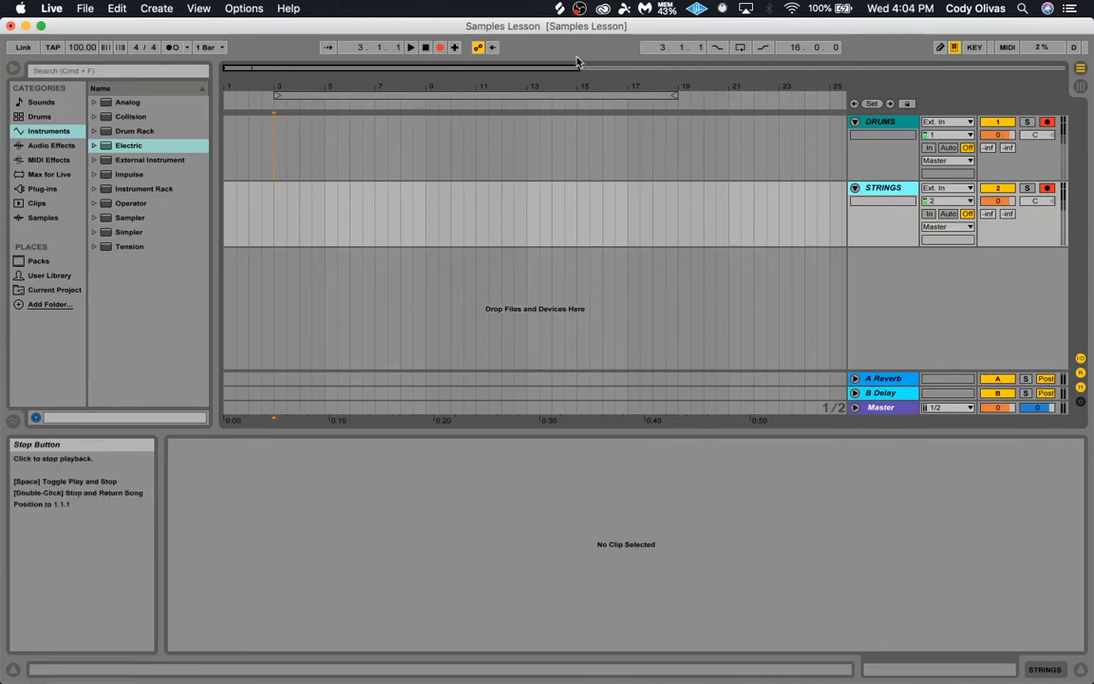
key("F9")
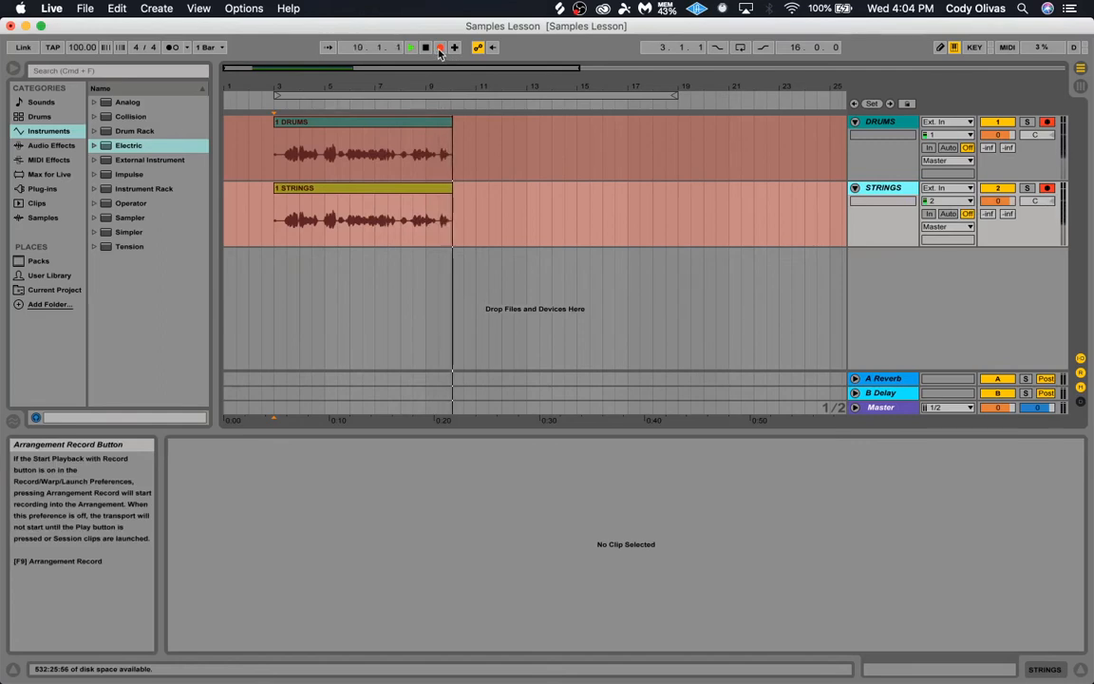
key("space")
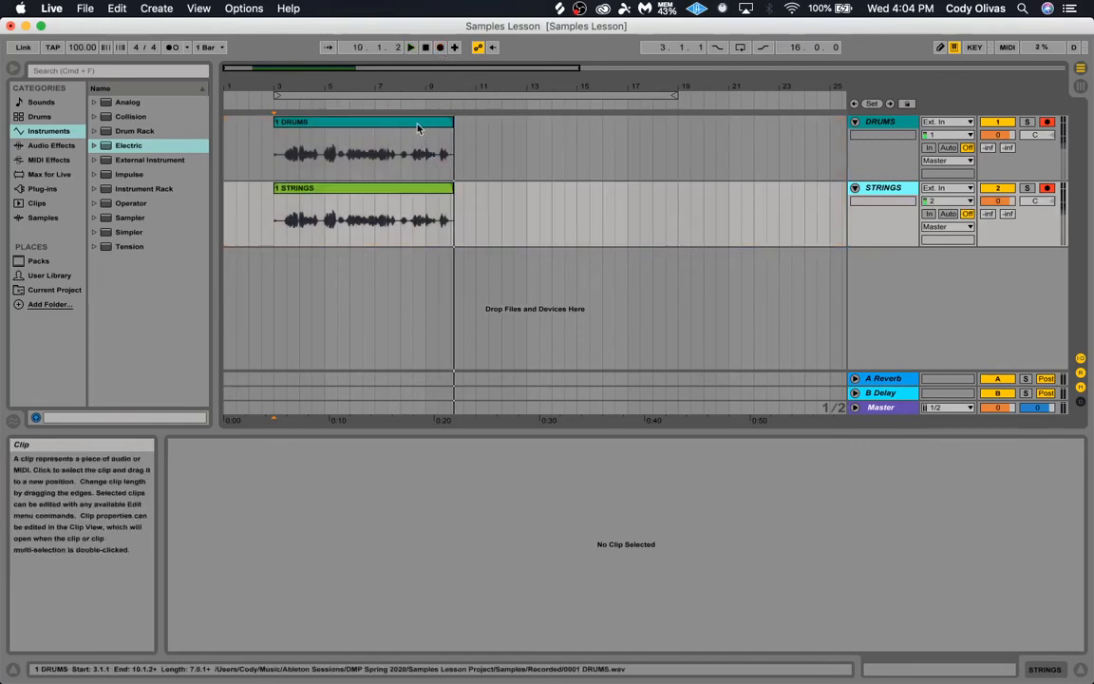
Delete the recorded DRUMS and STRINGS clips and reset the start to bar 3.
left_click(423, 133)
left_click(418, 190)
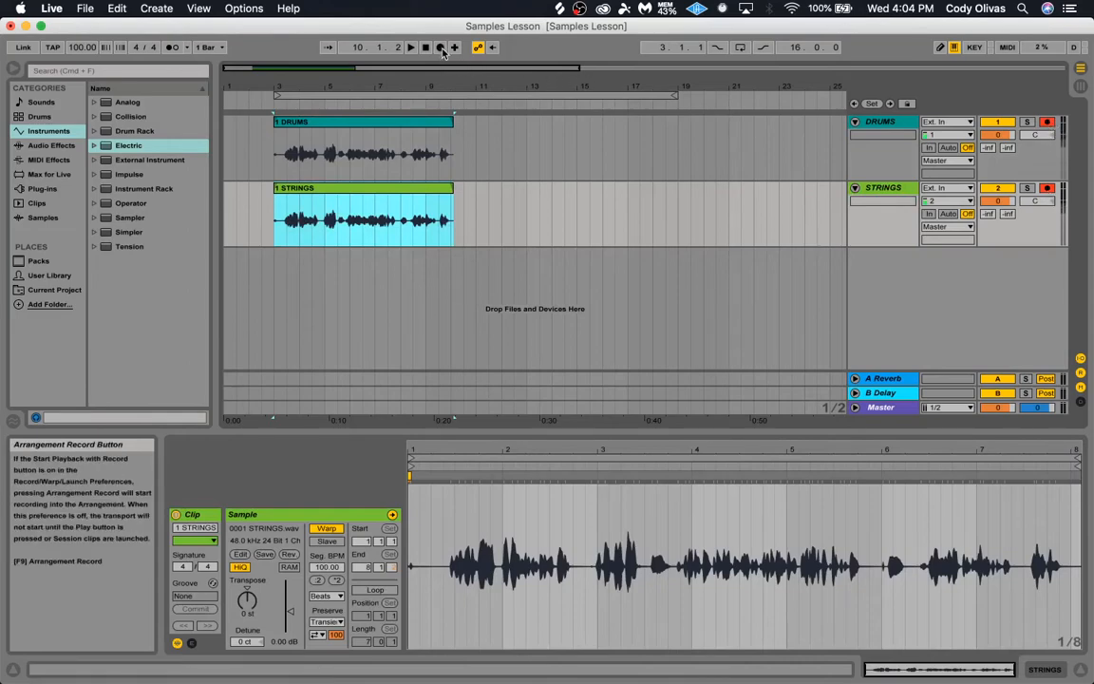
left_click(418, 126)
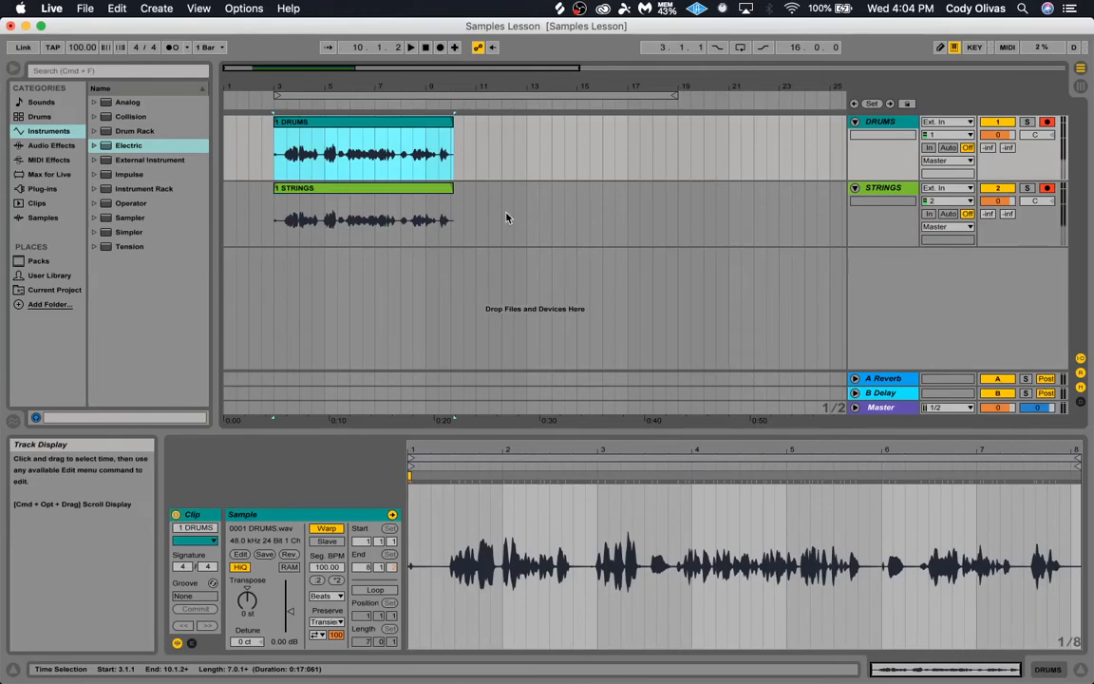
key("Delete")
left_click(393, 189)
key("Delete")
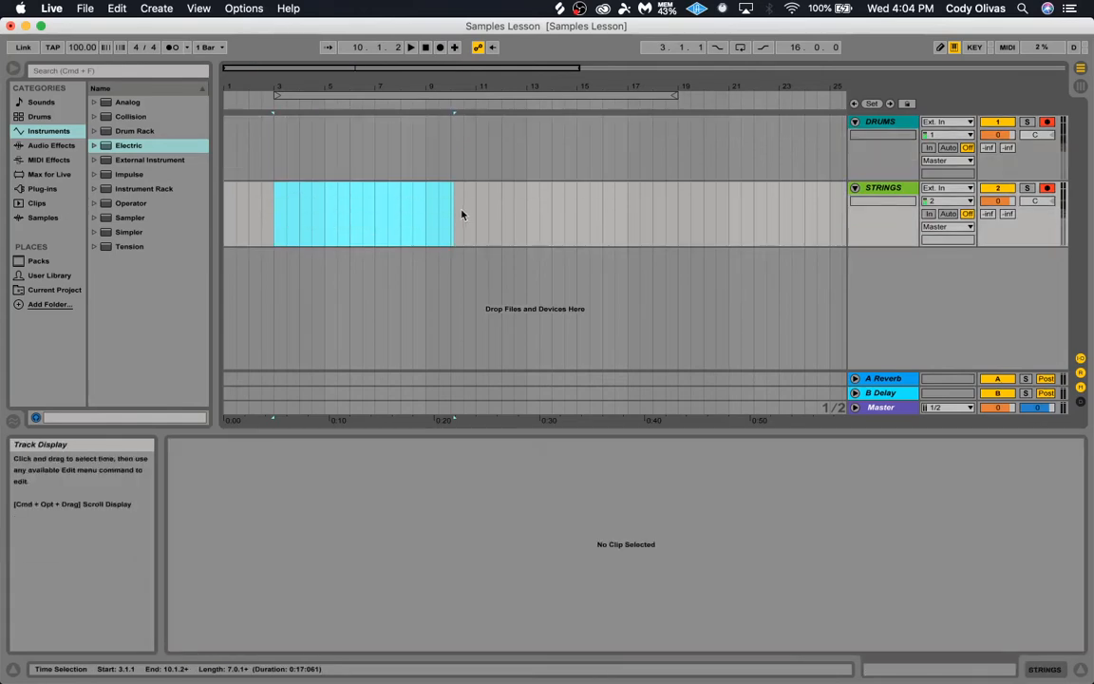
left_click(274, 142)
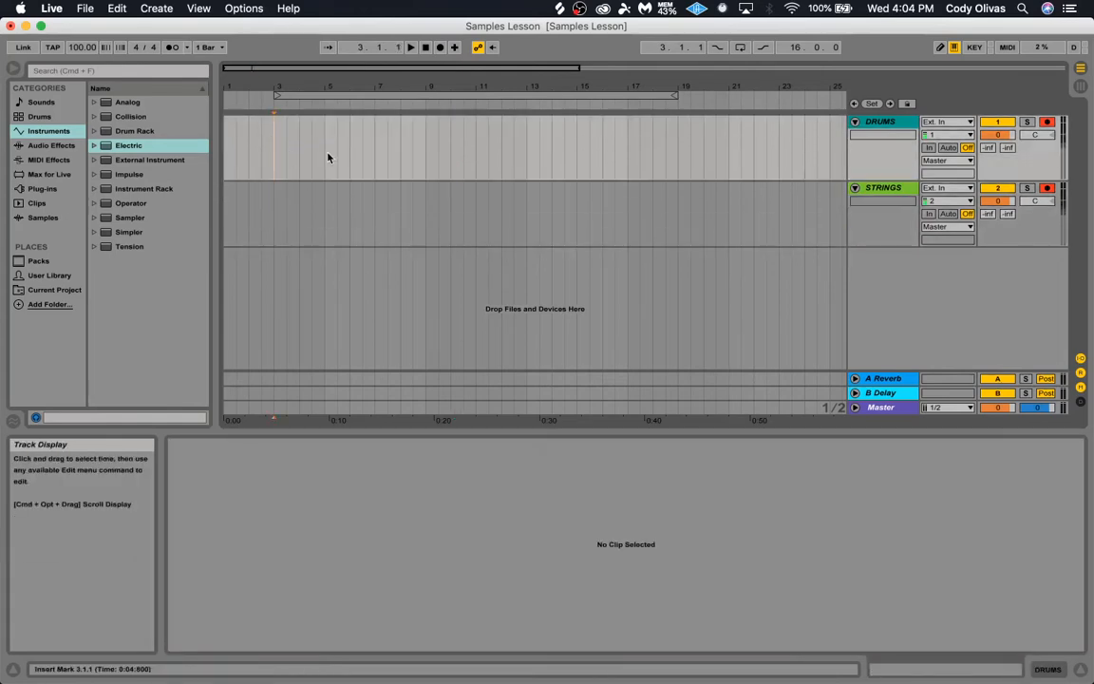
In Session View, enable Arrangement Record, disarm STRINGS and DRUMS, and launch the first DRUMS loop.
key("Tab")
left_click(441, 48)
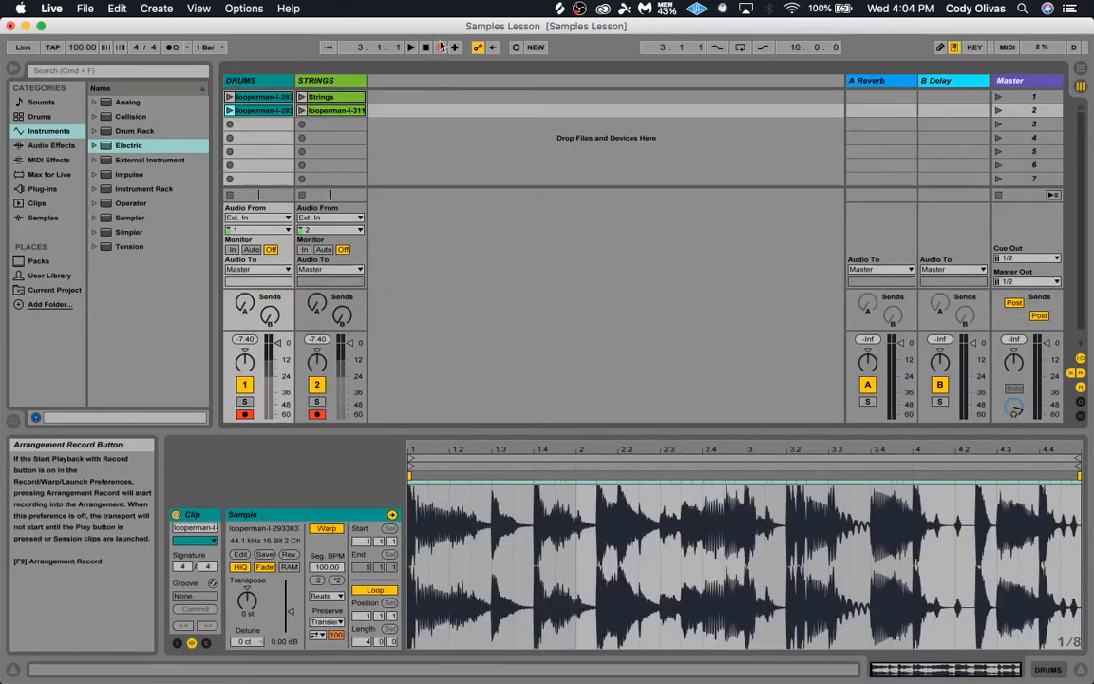
key("Tab")
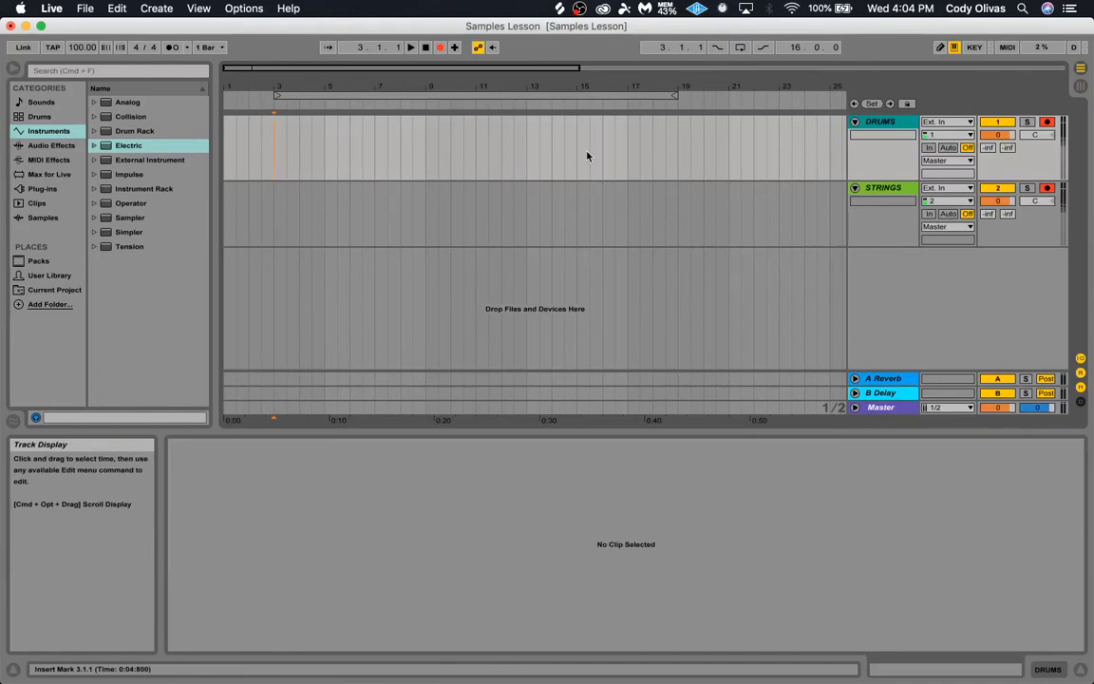
key("Tab")
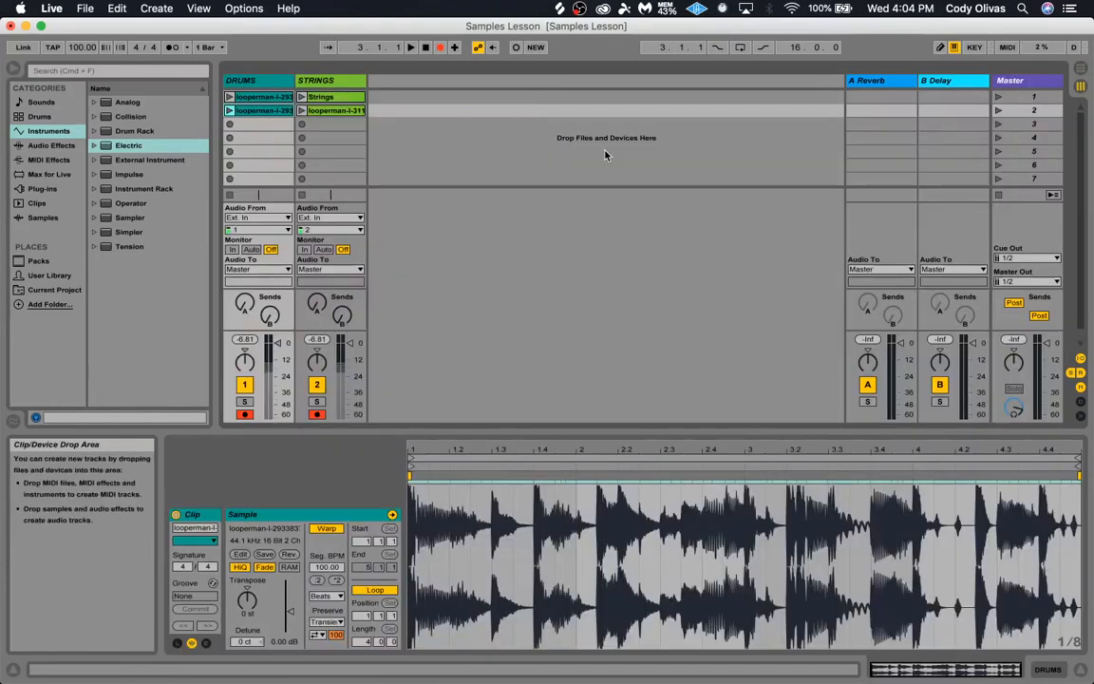
left_click(317, 415)
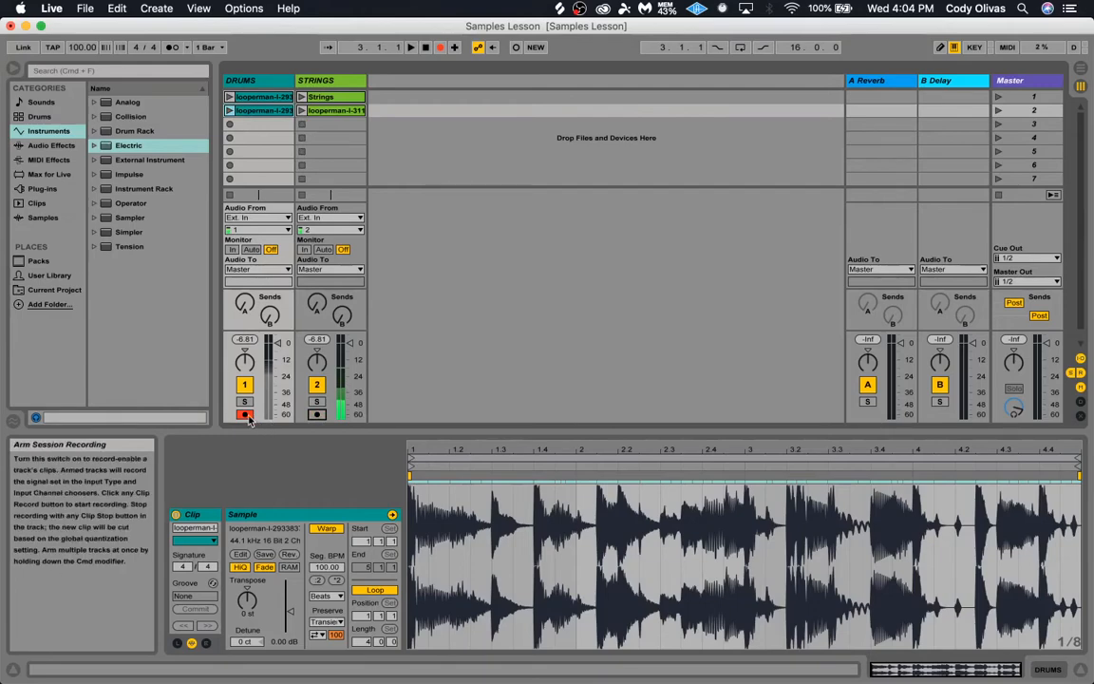
left_click(245, 415)
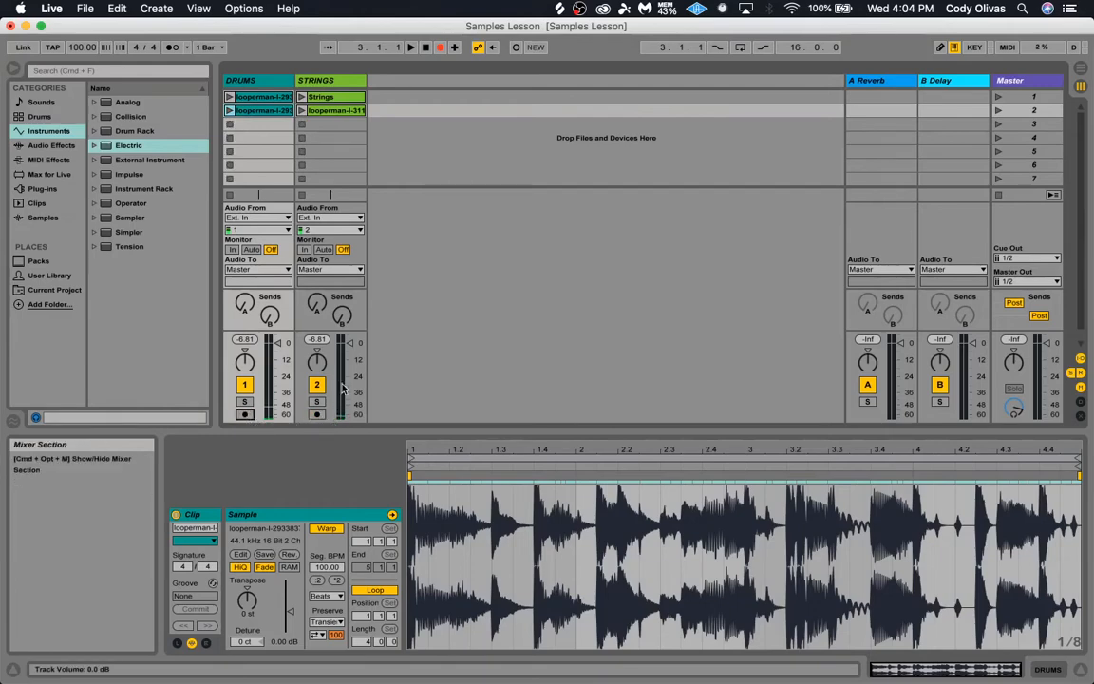
left_click(229, 99)
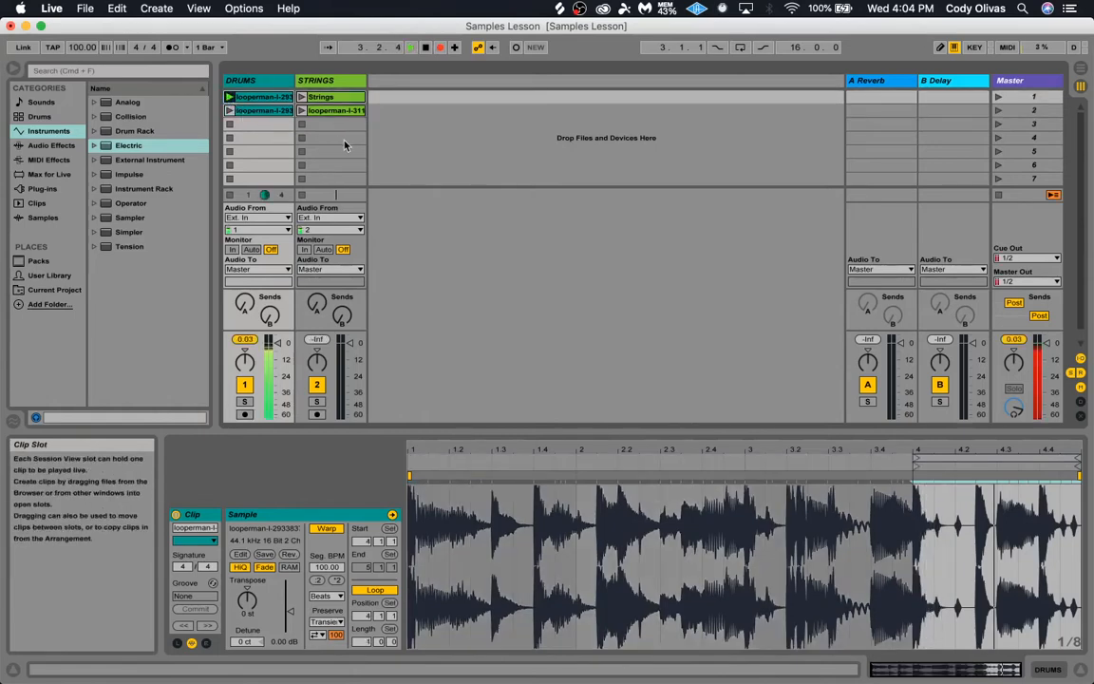
key("Tab")
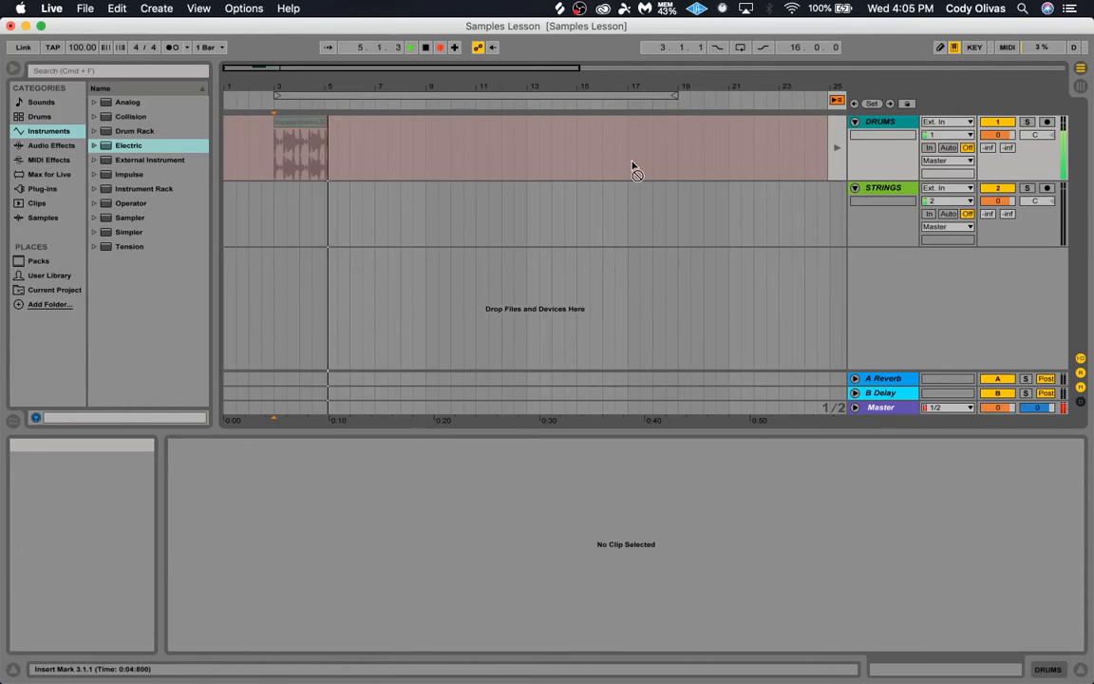
Launch the first Strings clip, then the second DRUMS and STRINGS loop clips.
key("Tab")
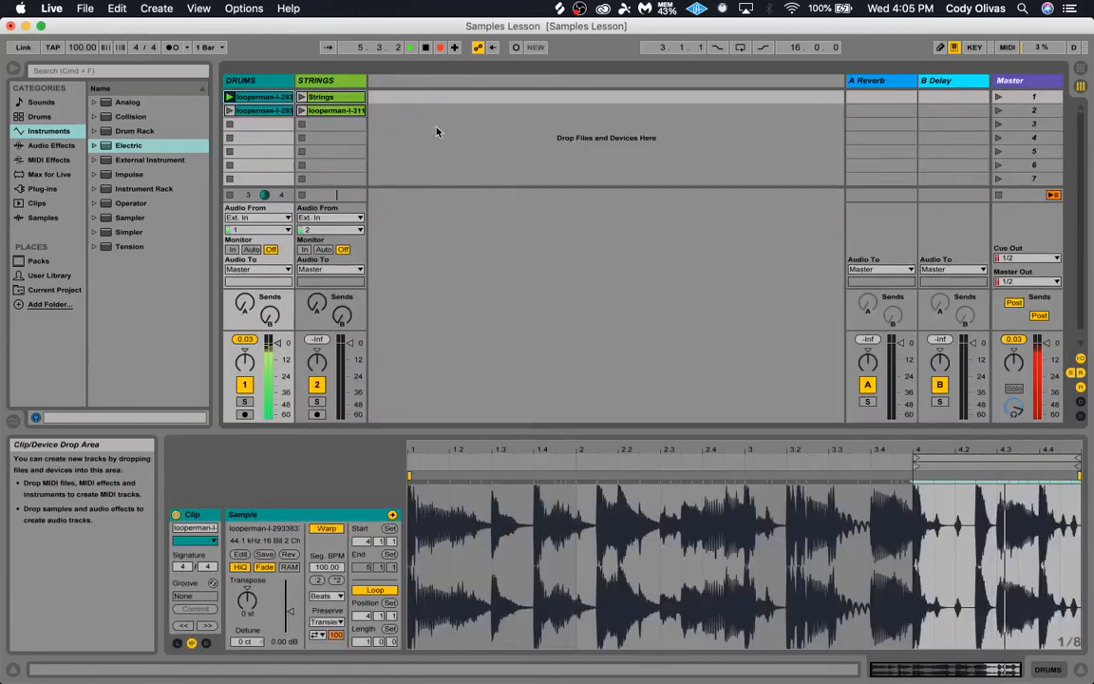
left_click(301, 97)
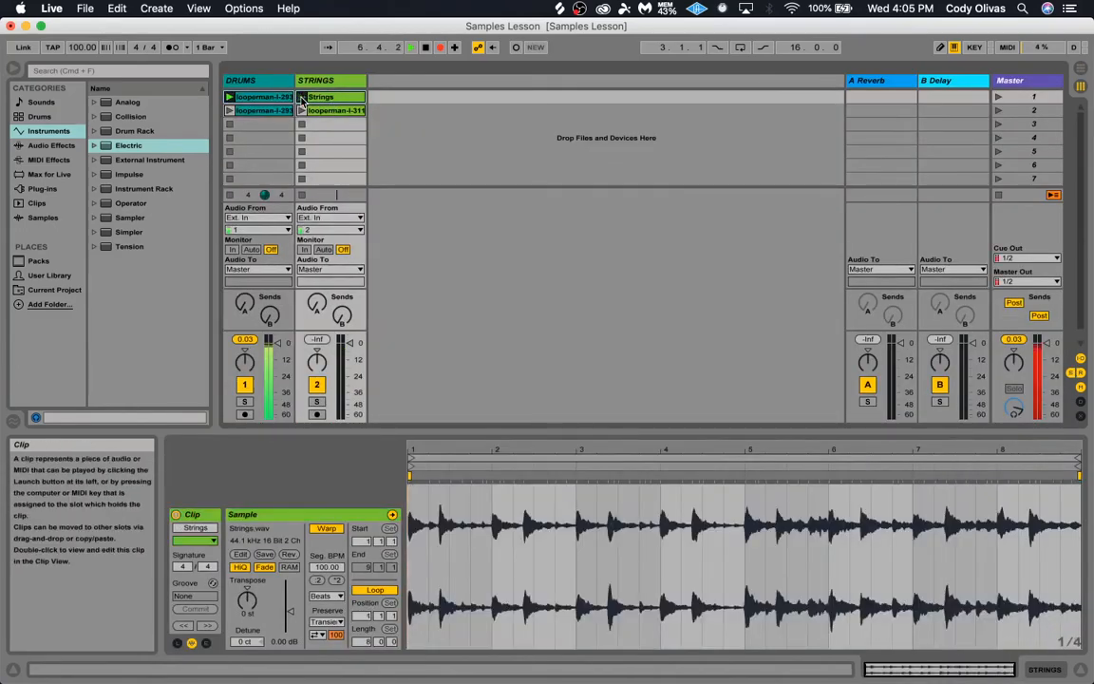
key("Tab")
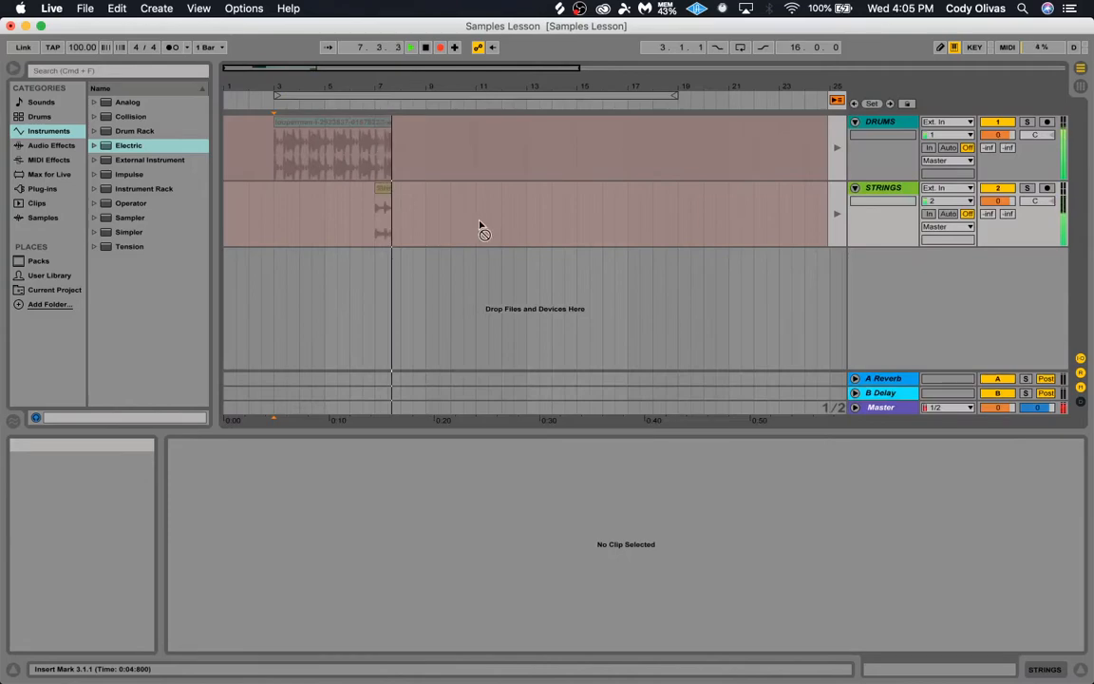
key("Tab")
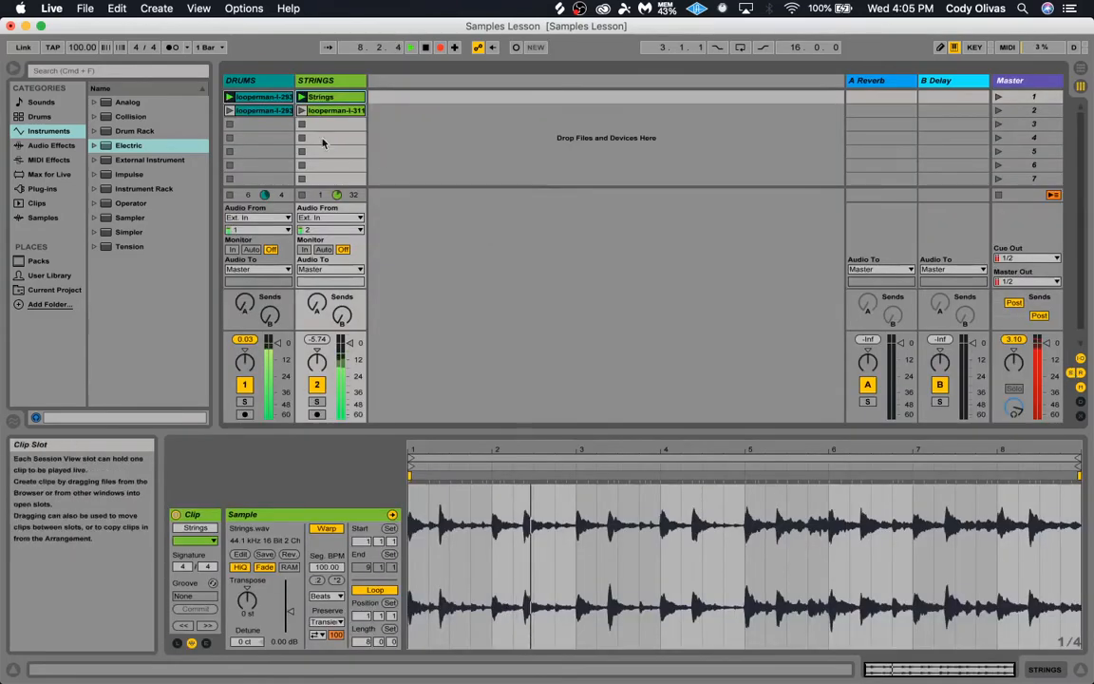
left_click(230, 110)
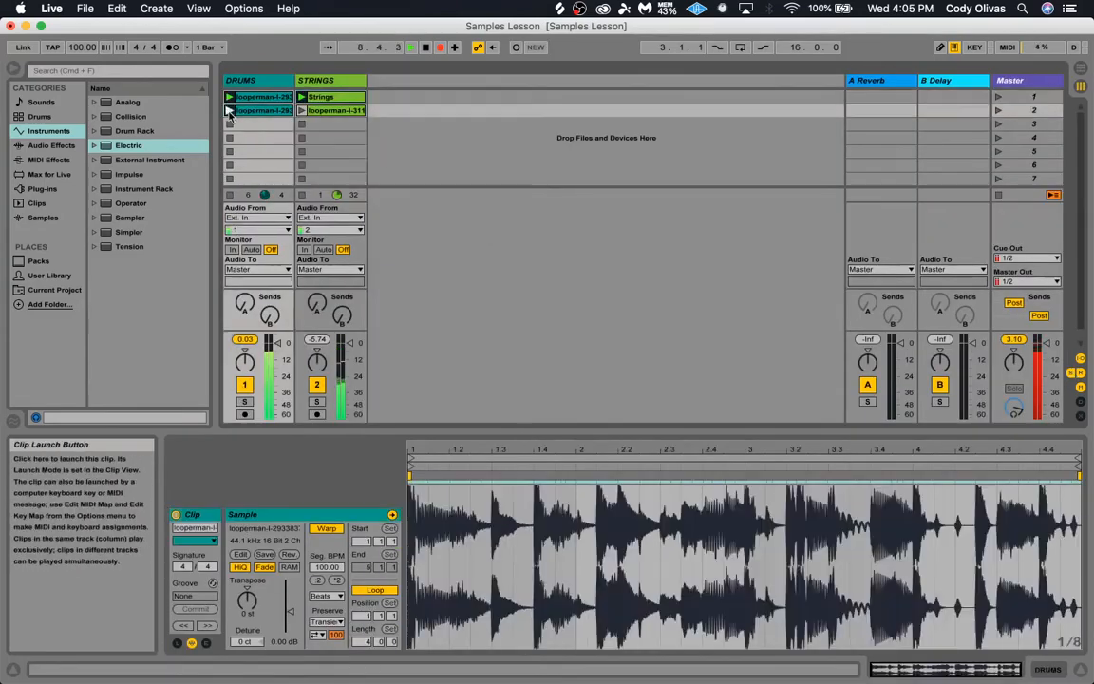
left_click(301, 111)
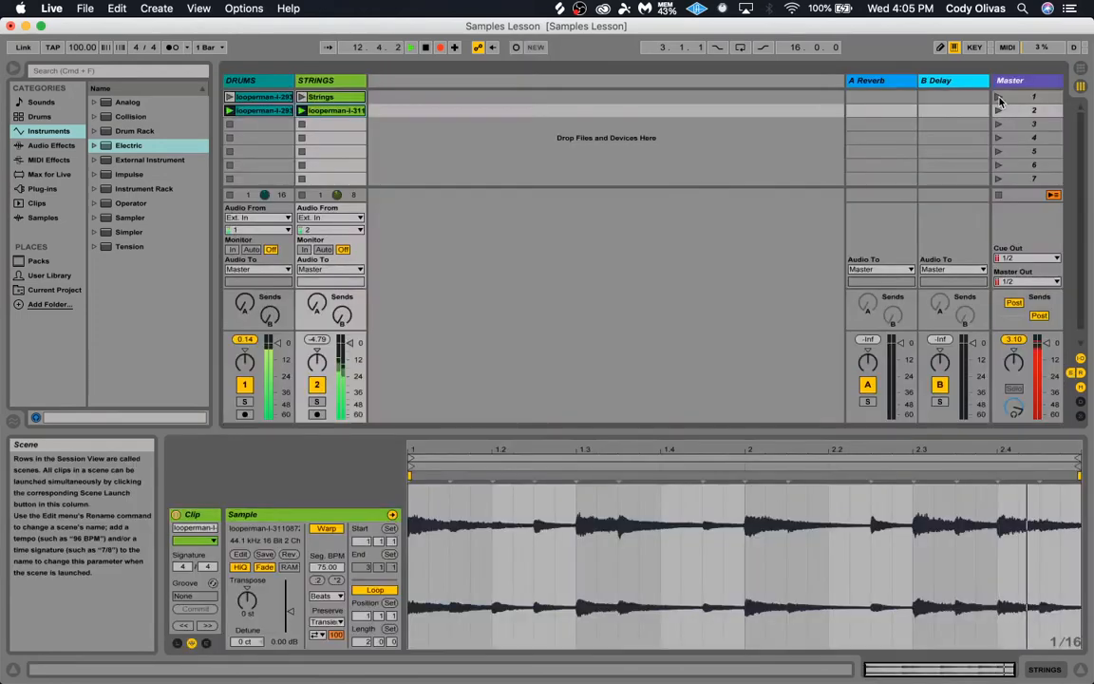
Alternate scenes 1 and 2, then stop all clips and the transport.
left_click(998, 97)
key("Tab")
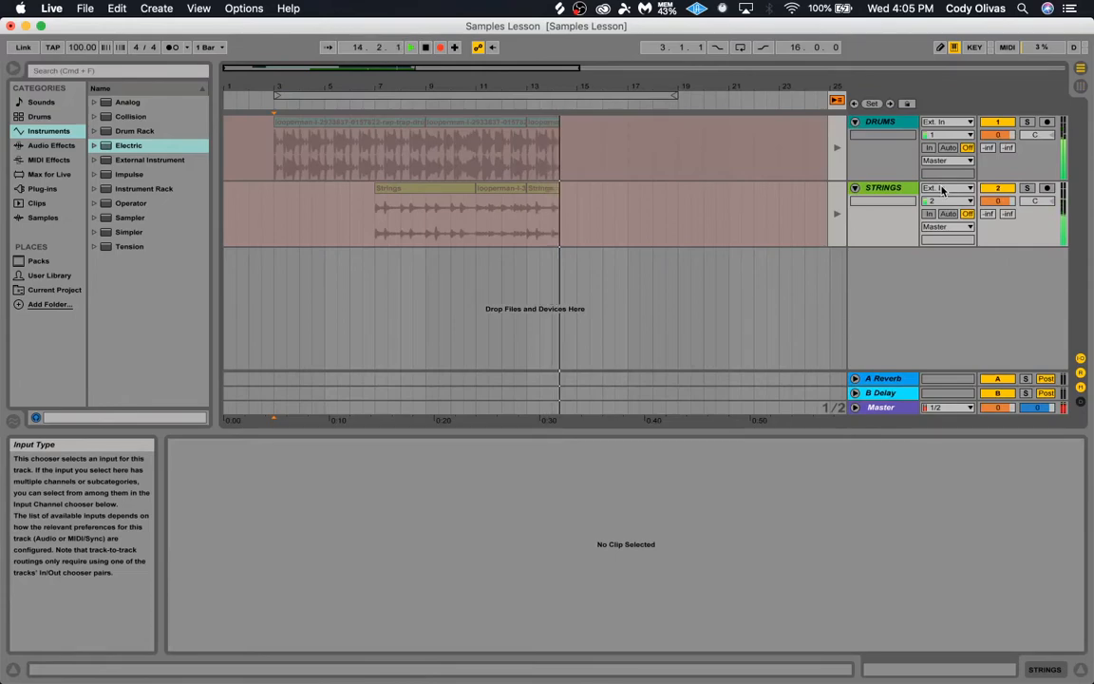
key("Tab")
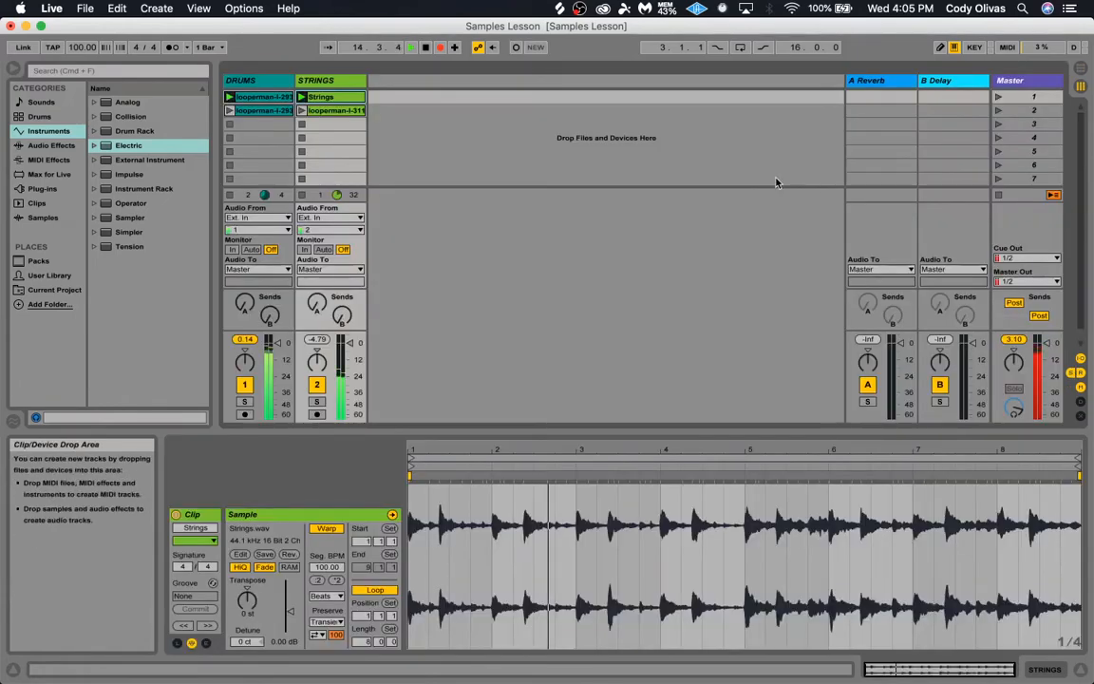
left_click(998, 110)
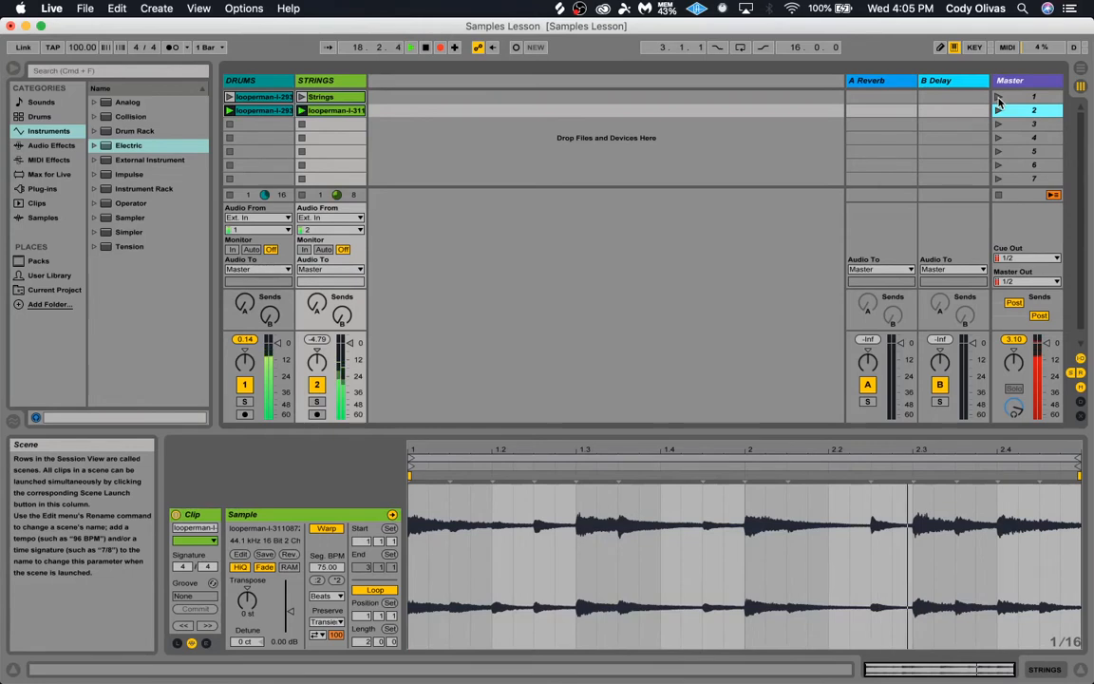
left_click(998, 97)
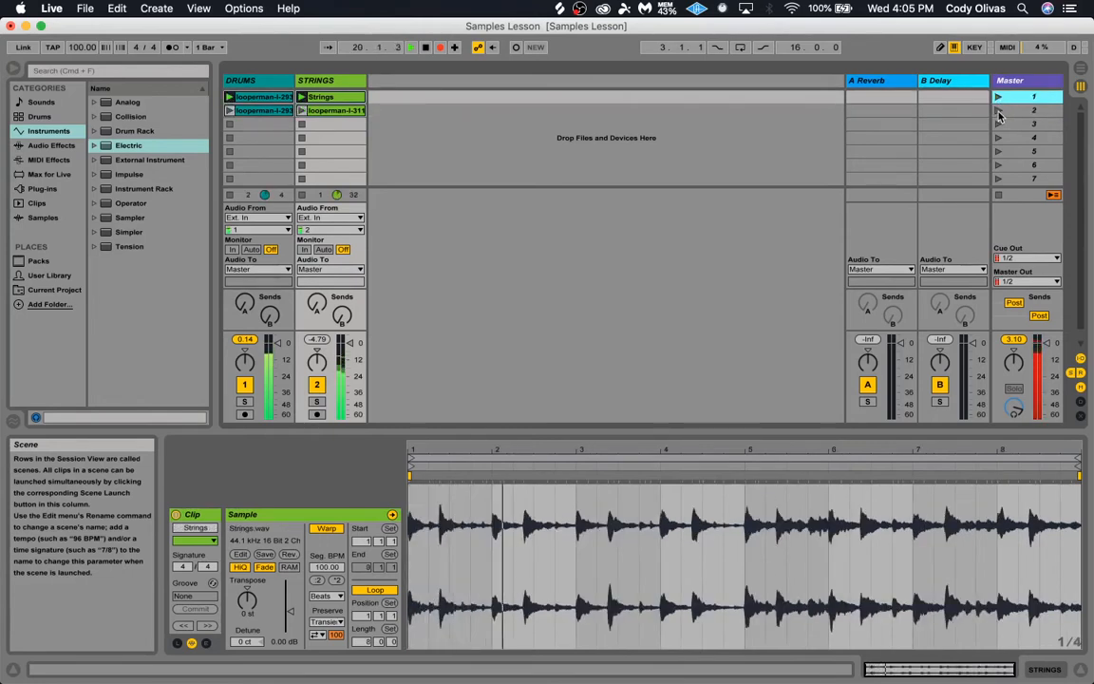
left_click(997, 112)
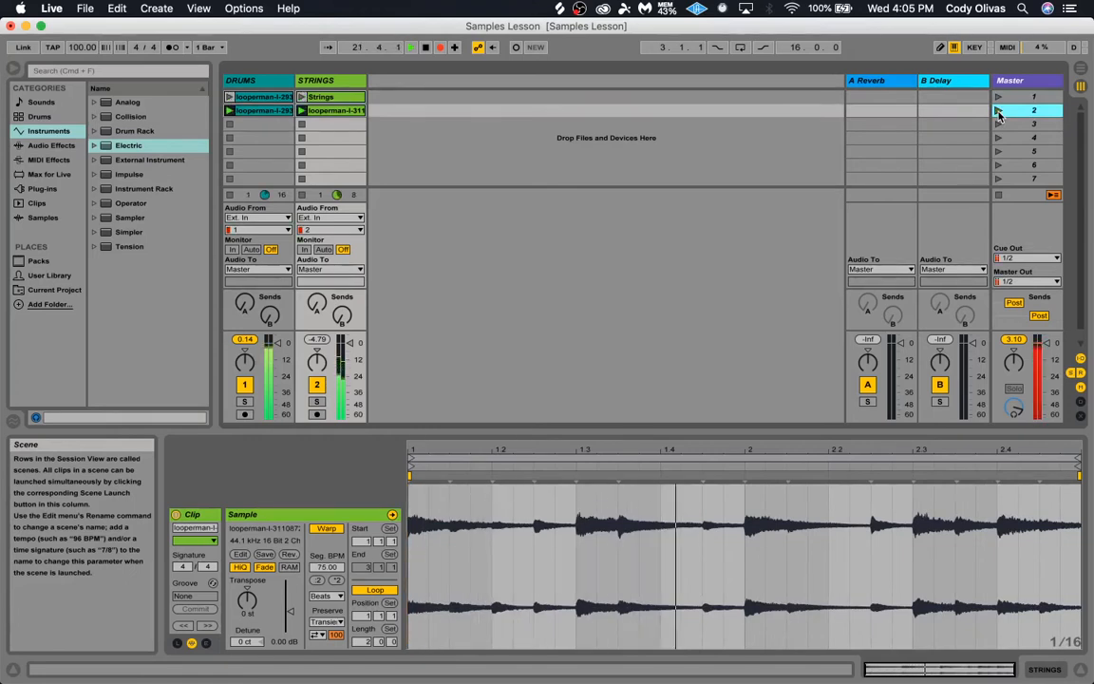
left_click(999, 196)
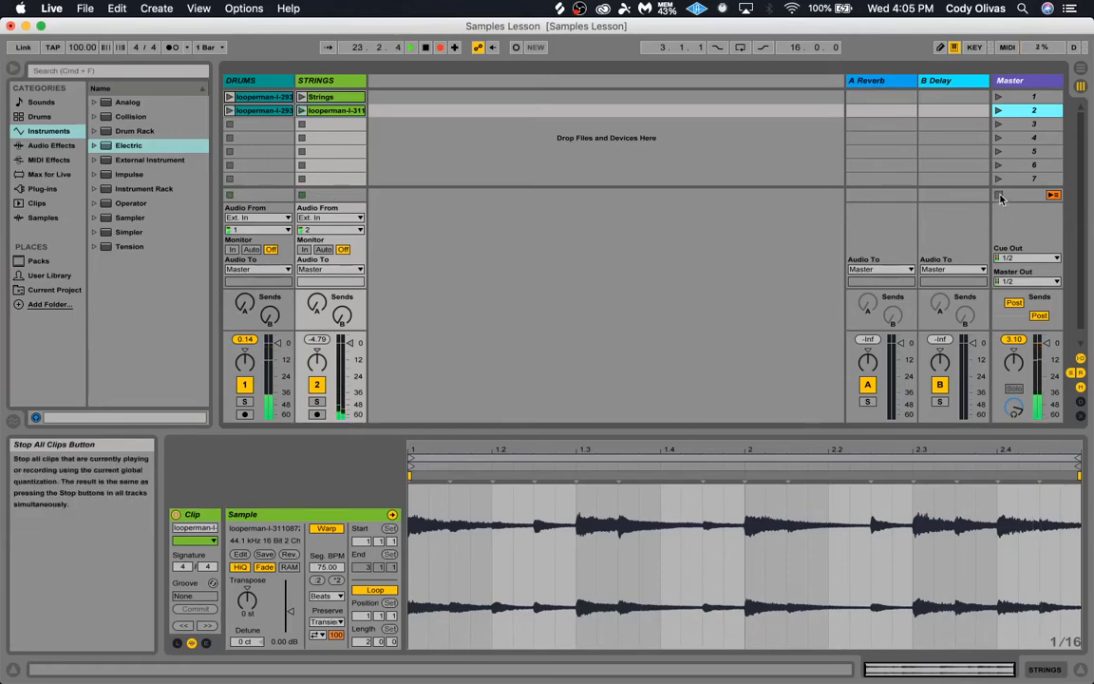
left_click(427, 52)
Return to the arrangement, let it resume playback, and zoom in on bars 13–17.
key("Tab")
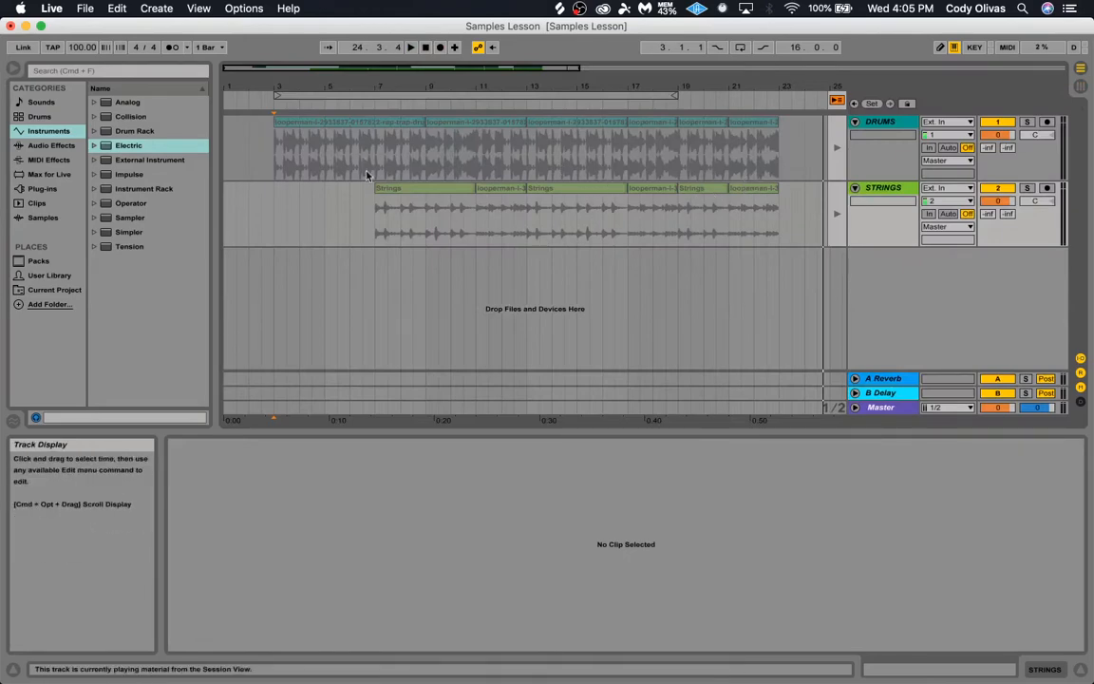
left_click(836, 100)
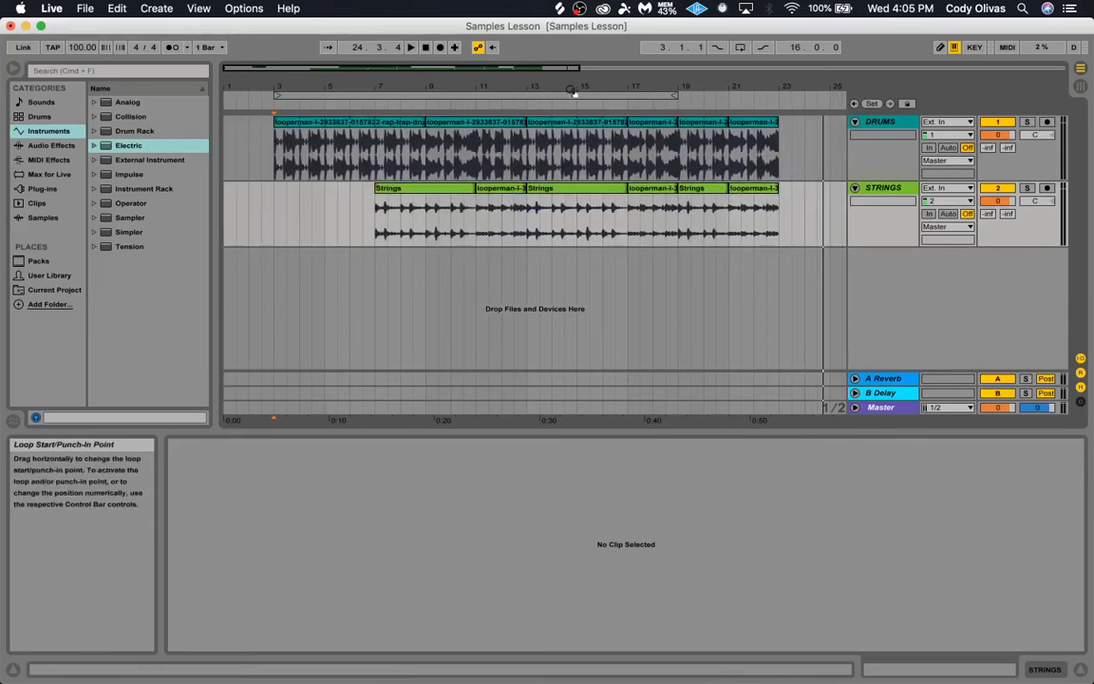
left_click_drag(568, 68, 568, 53)
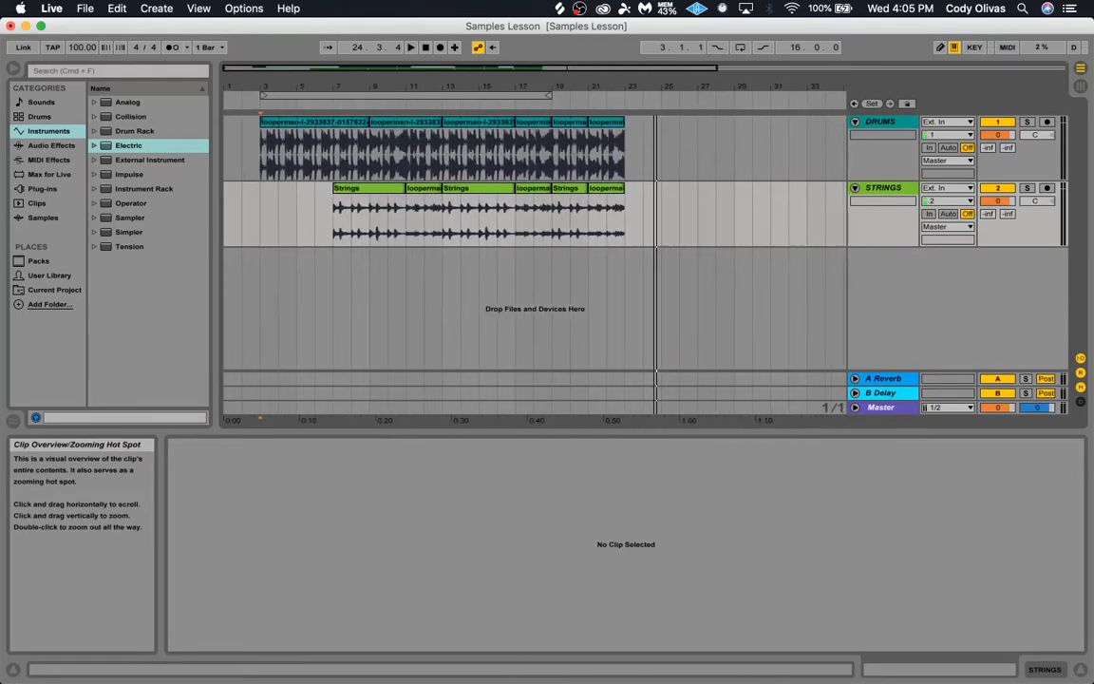
left_click_drag(440, 69, 435, 106)
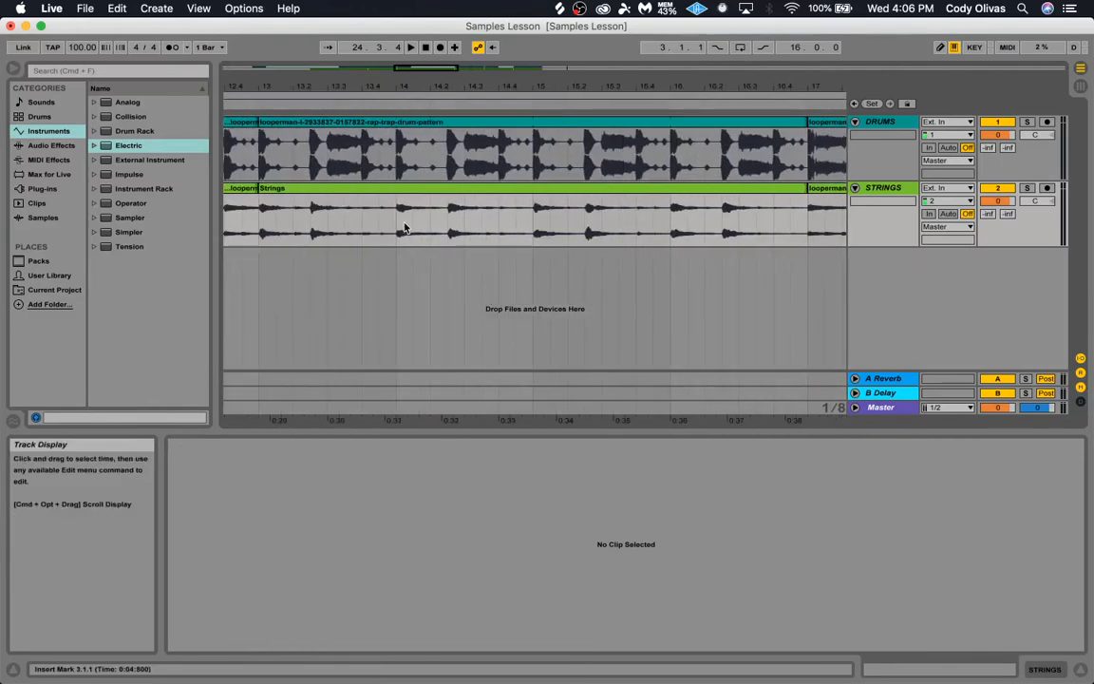
Split the Strings clip at 14.1.1 with Cmd+E.
left_click_drag(397, 226, 435, 228)
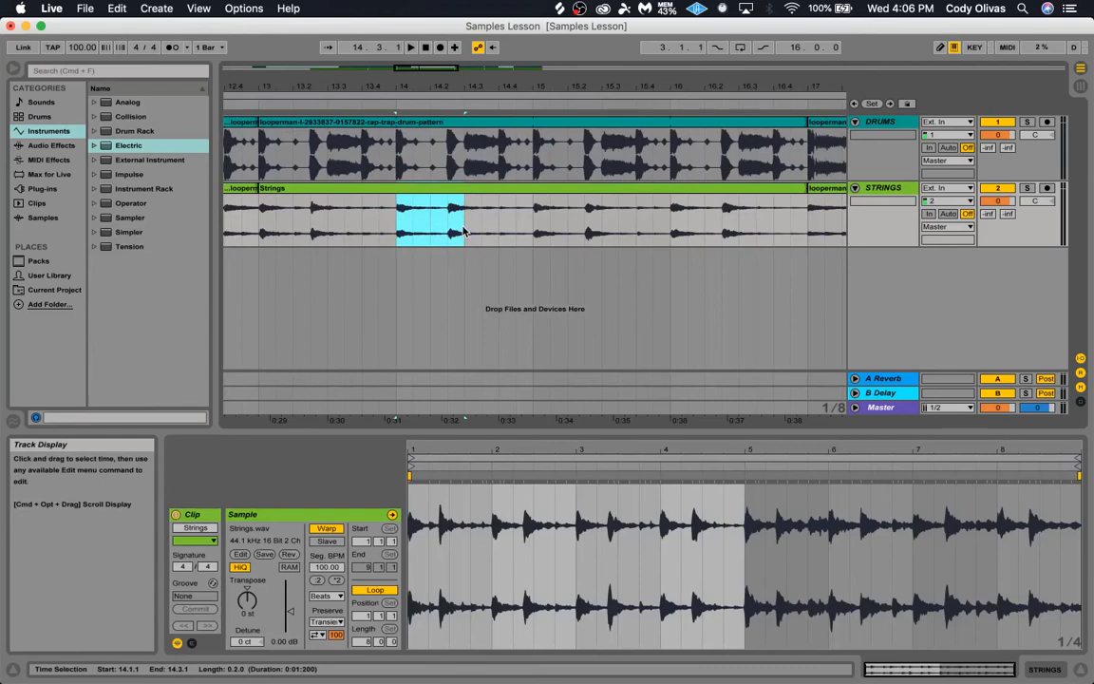
left_click(397, 222)
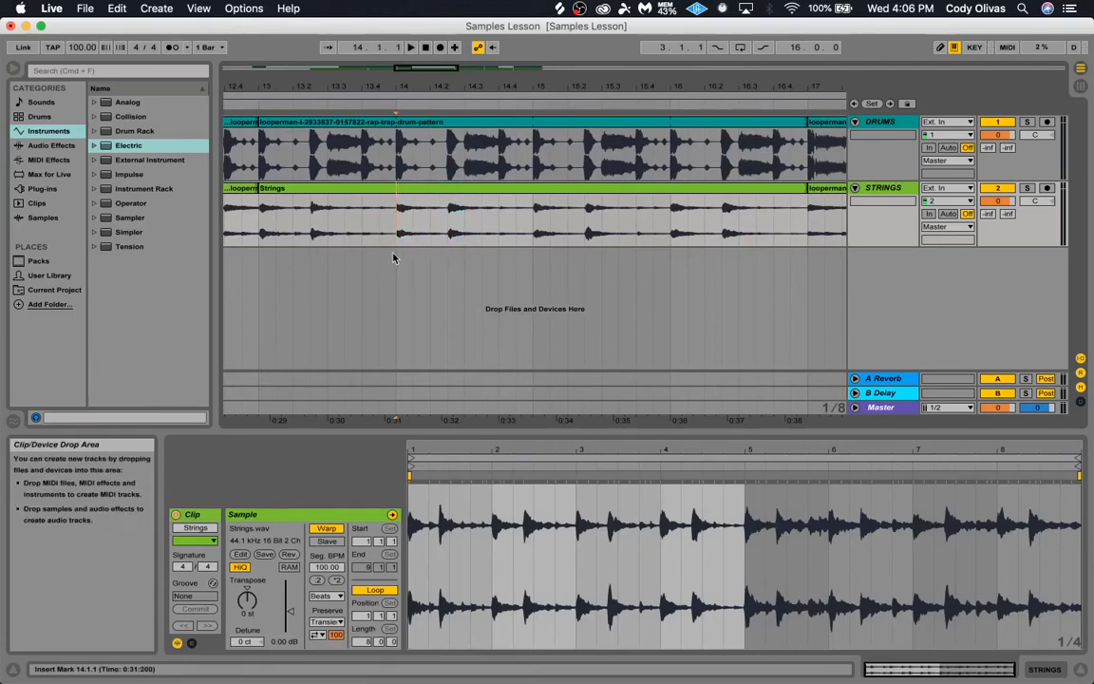
left_click(399, 189)
left_click(398, 216)
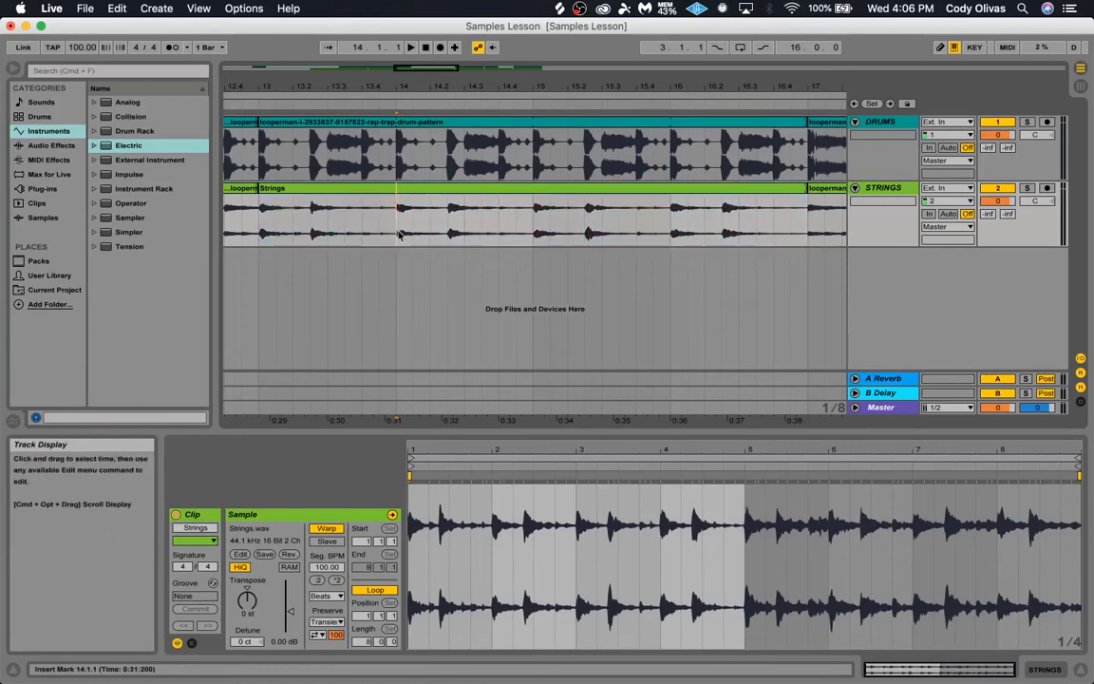
key("super+e")
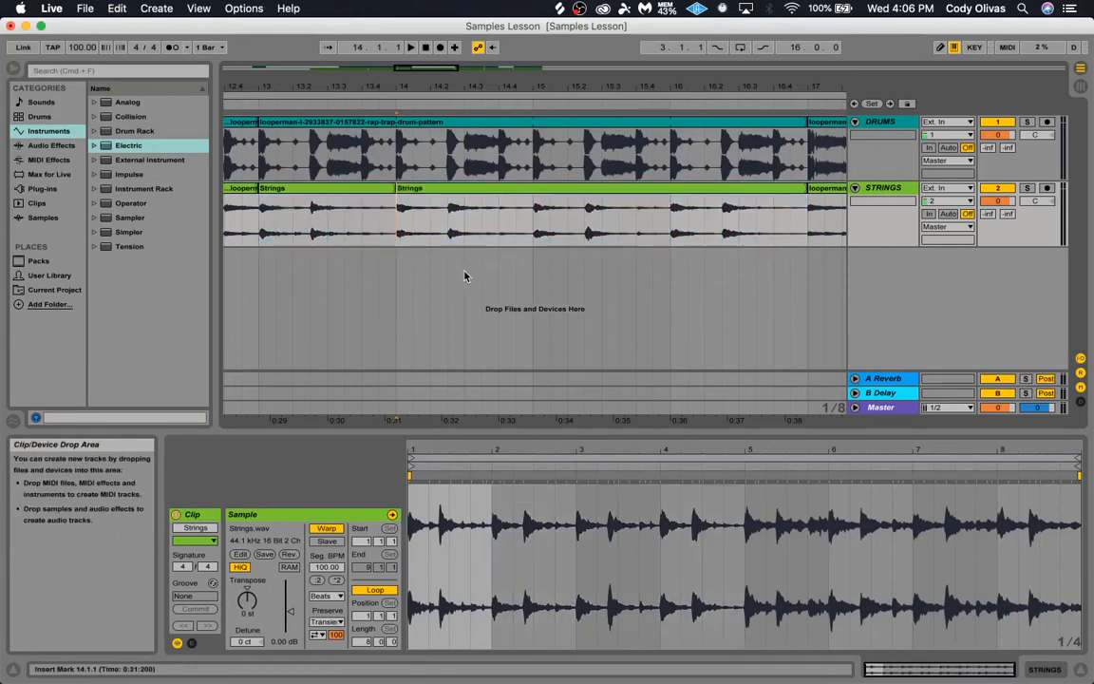
Trim the pieces so the first ends at 13.4.3 and the second starts at 14.2.1.
left_click_drag(391, 186, 430, 187)
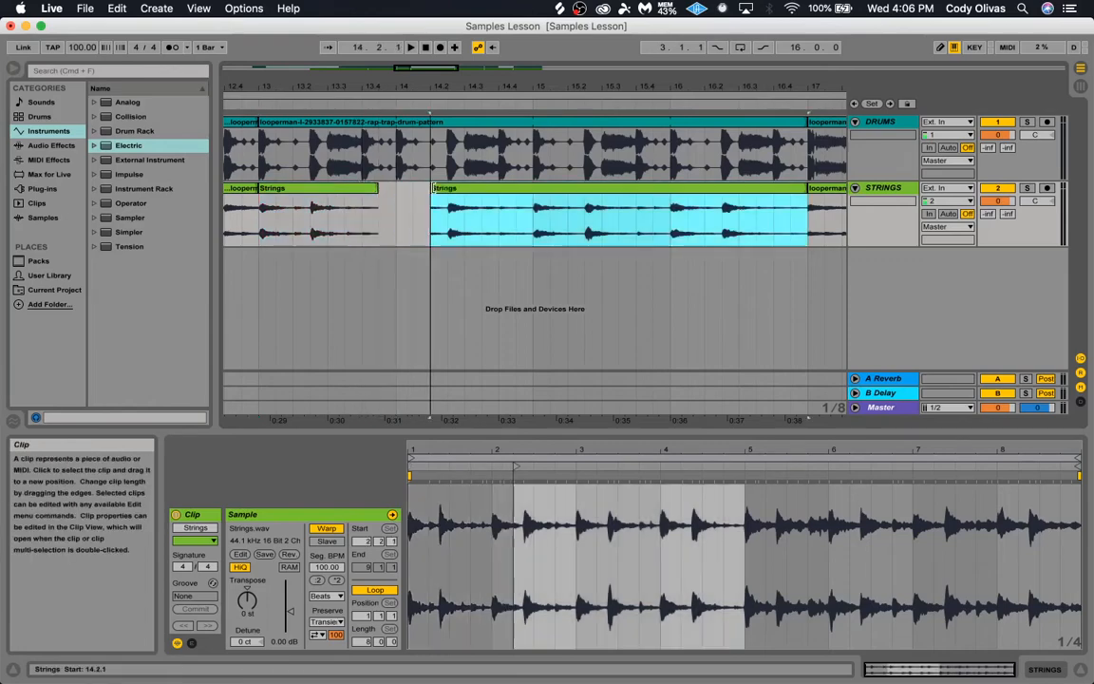
left_click_drag(414, 71, 414, 55)
left_click(414, 193)
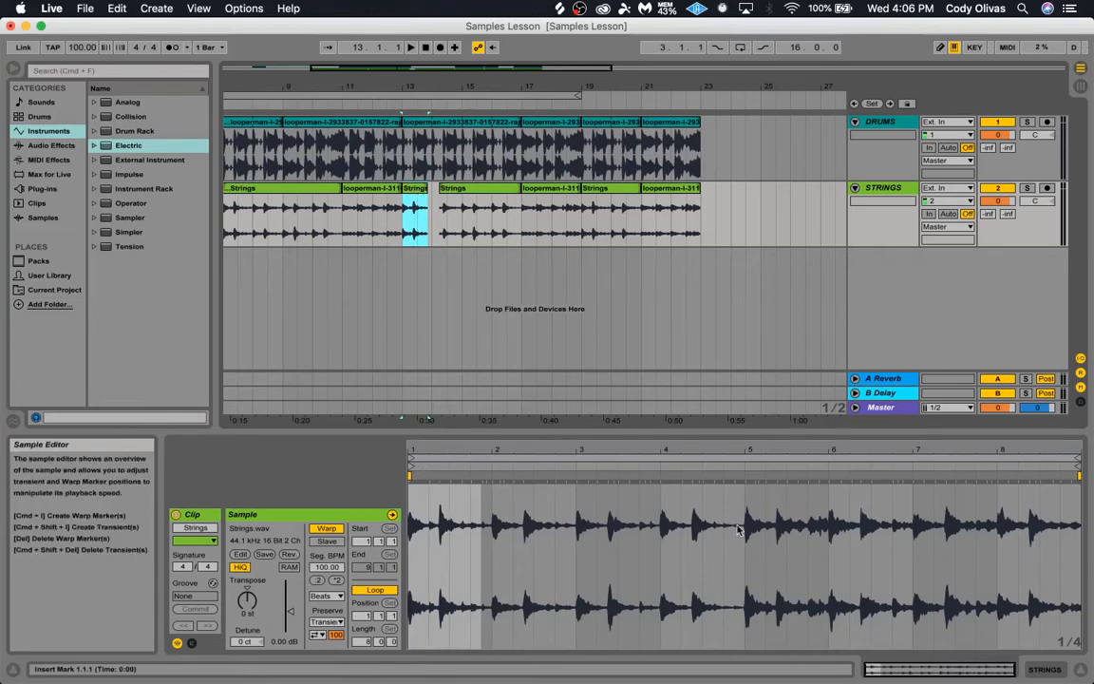
Loop the short Strings piece over one bar and drag it toward Strings slot 3 in Session View.
mouse_move(1077, 460)
left_mouse_down()
mouse_move(429, 466)
mouse_move(484, 465)
left_mouse_up()
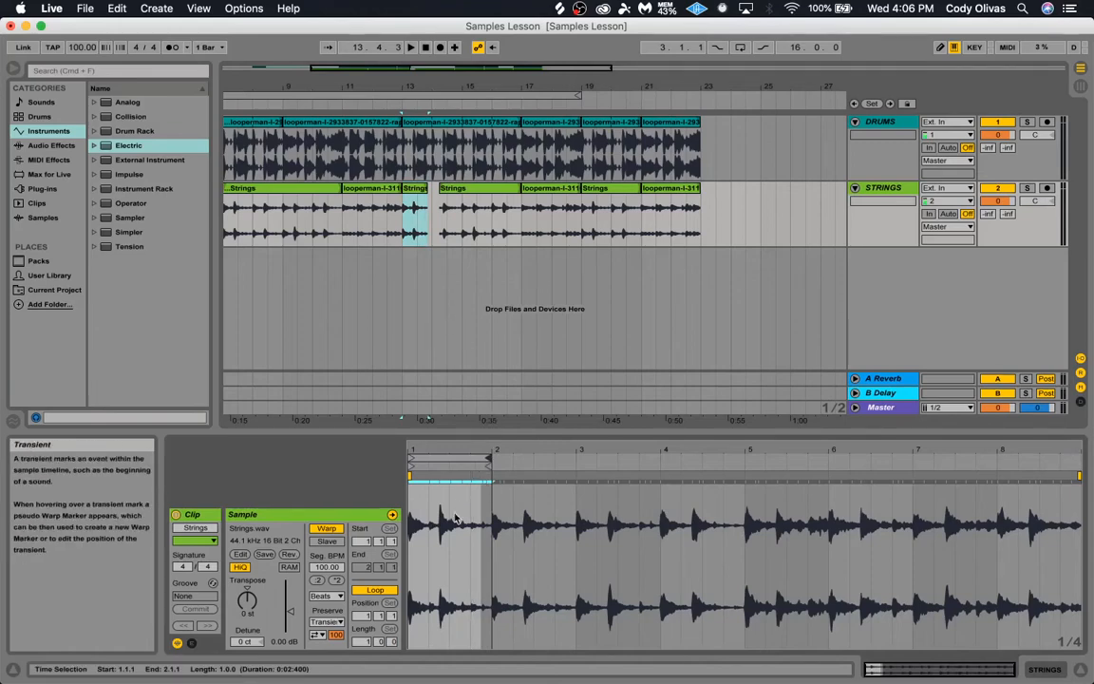
left_click_drag(413, 192, 319, 124)
key("Tab")
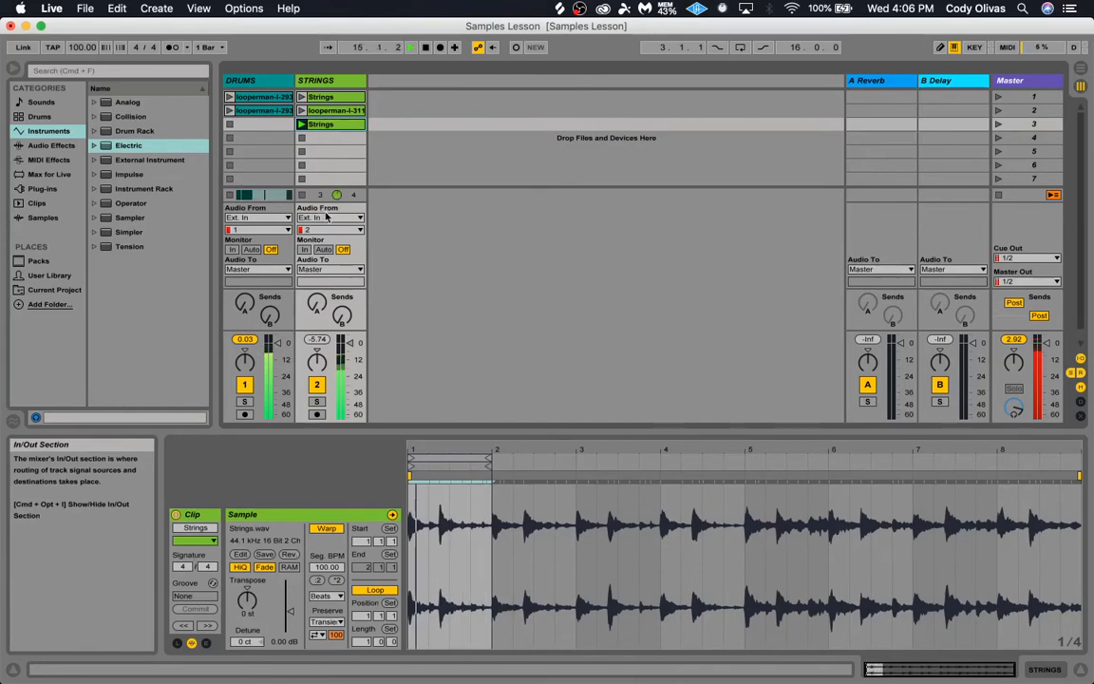
Return playback to the arrangement, then delete and stretch a Strings clip and undo both edits.
key("Tab")
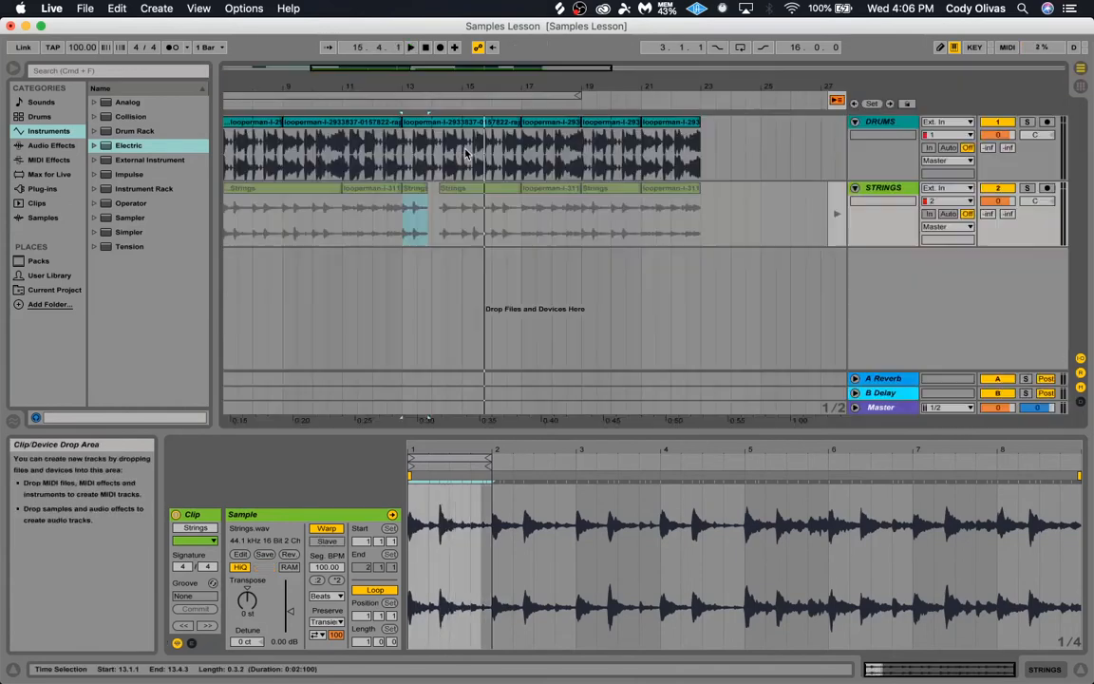
left_click(836, 101)
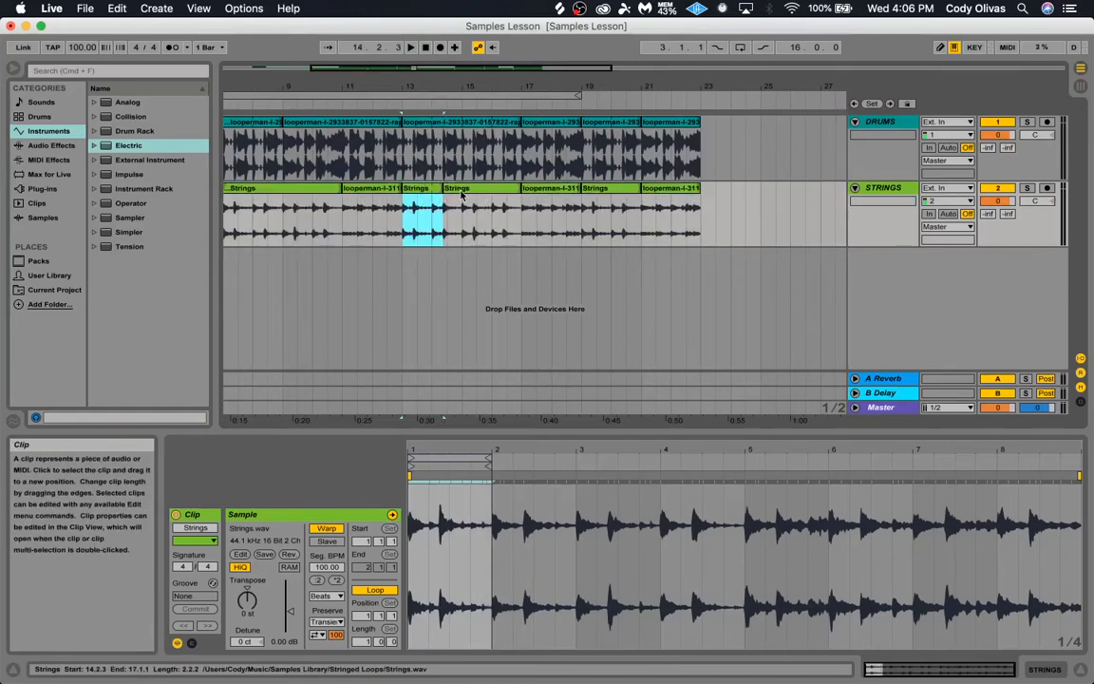
left_click(443, 187)
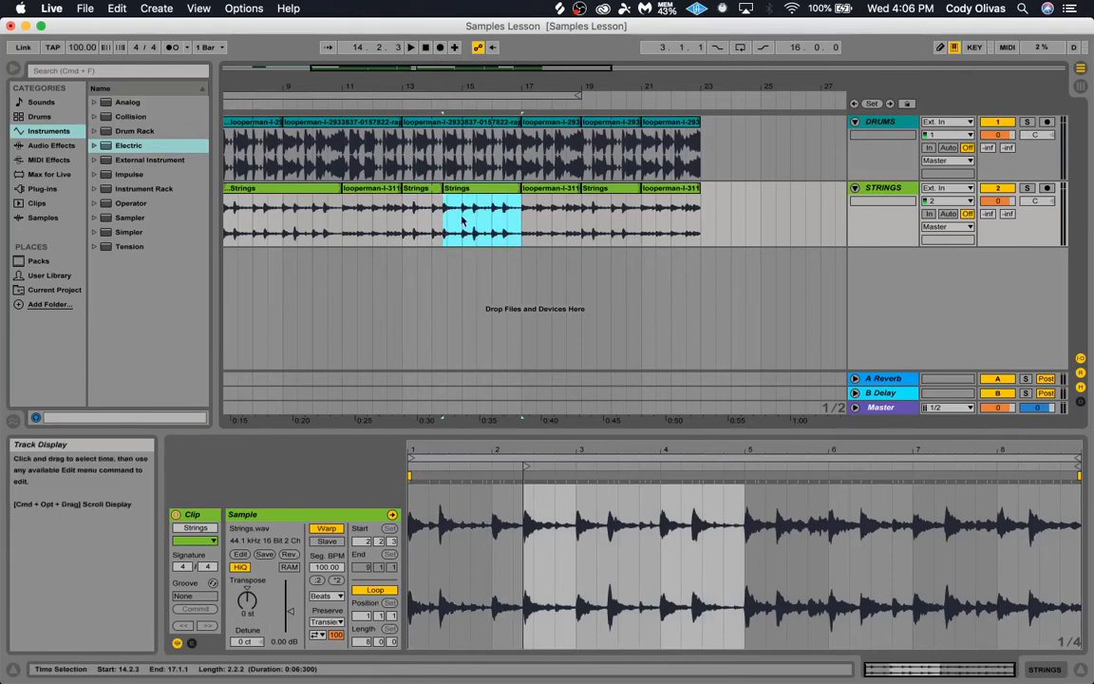
key("Delete")
left_click_drag(441, 190, 637, 189)
key("super+z")
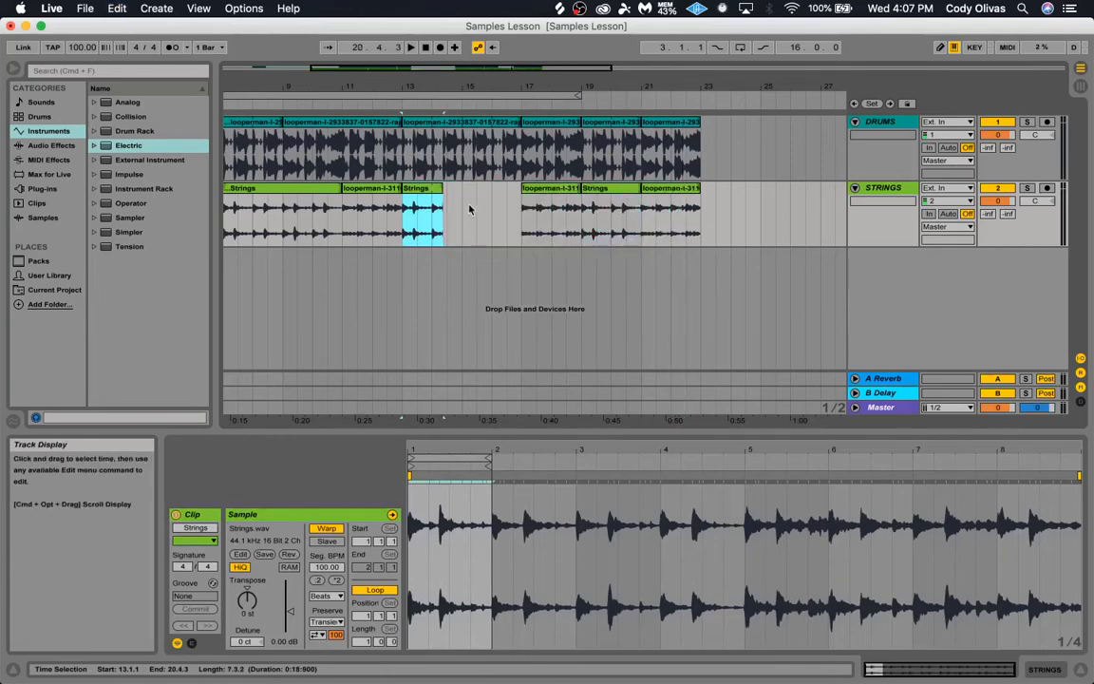
key("super+z")
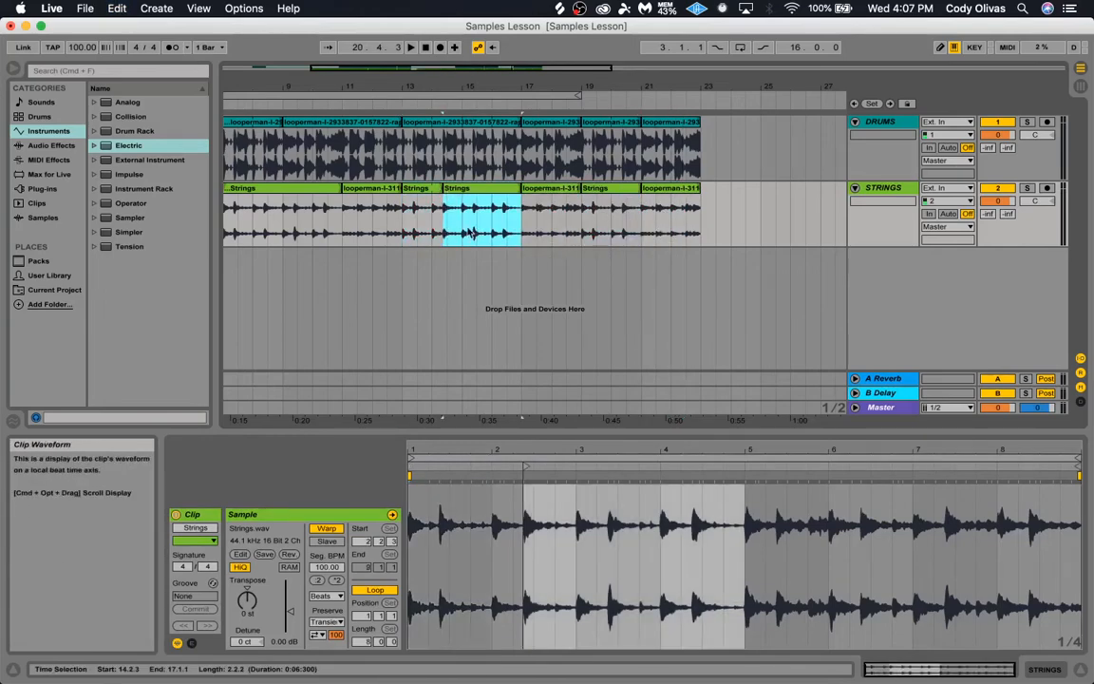
Place the arrangement insert point at bar 33 on the DRUMS track.
left_click(447, 228)
scroll(578, 247, "left", 2)
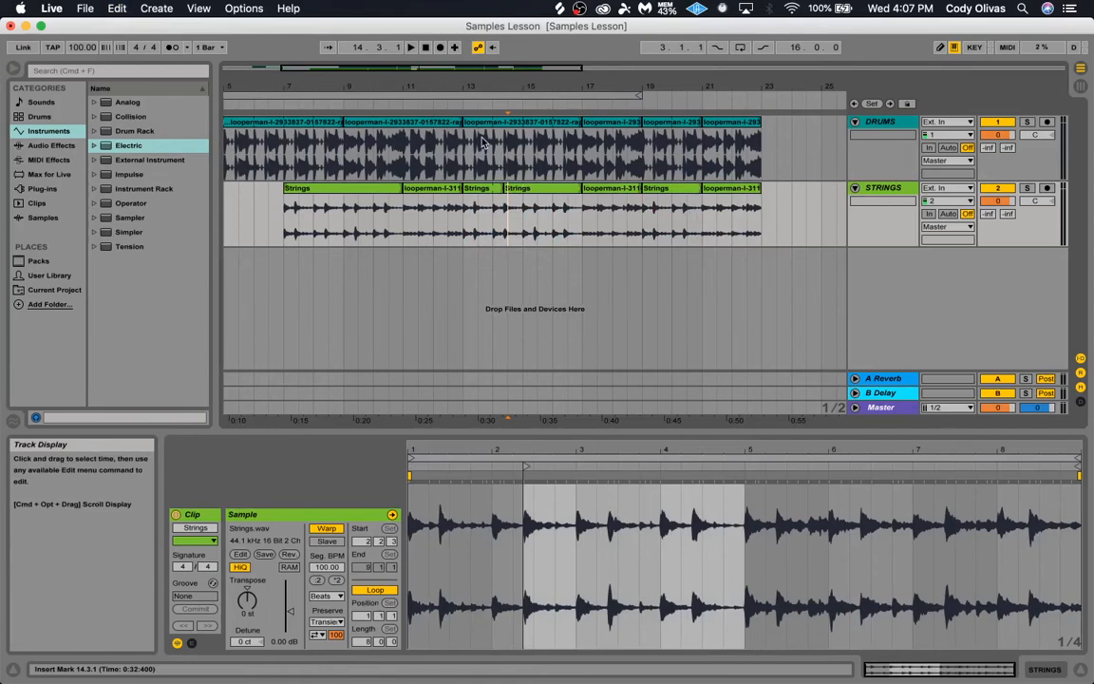
left_click_drag(502, 70, 819, 88)
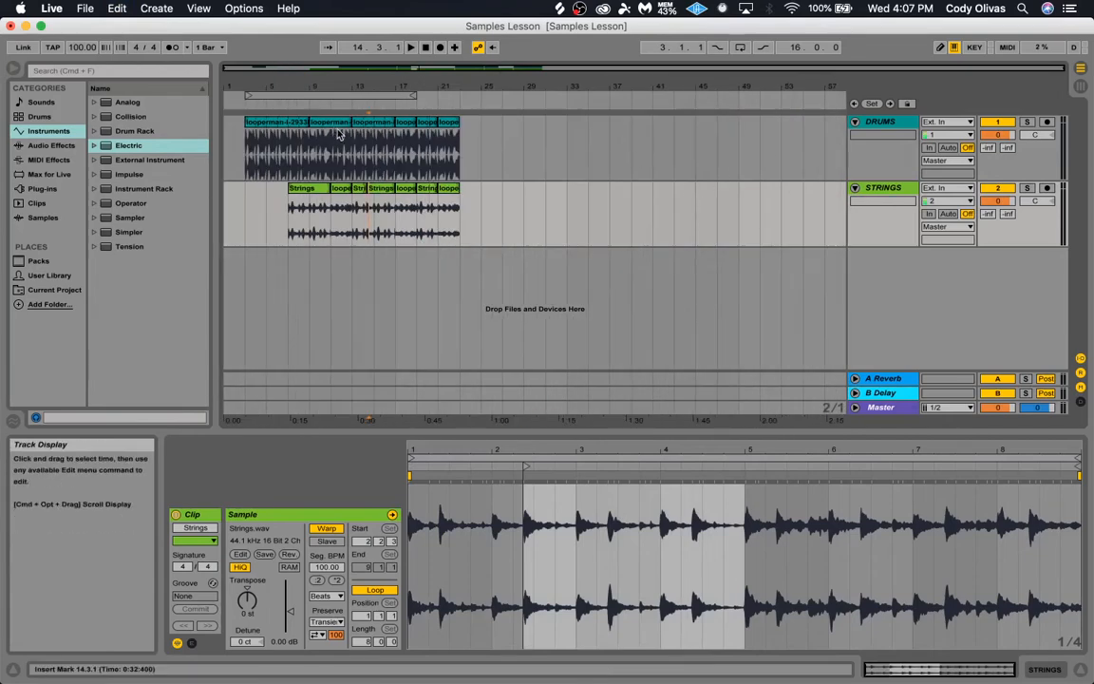
left_click(568, 171)
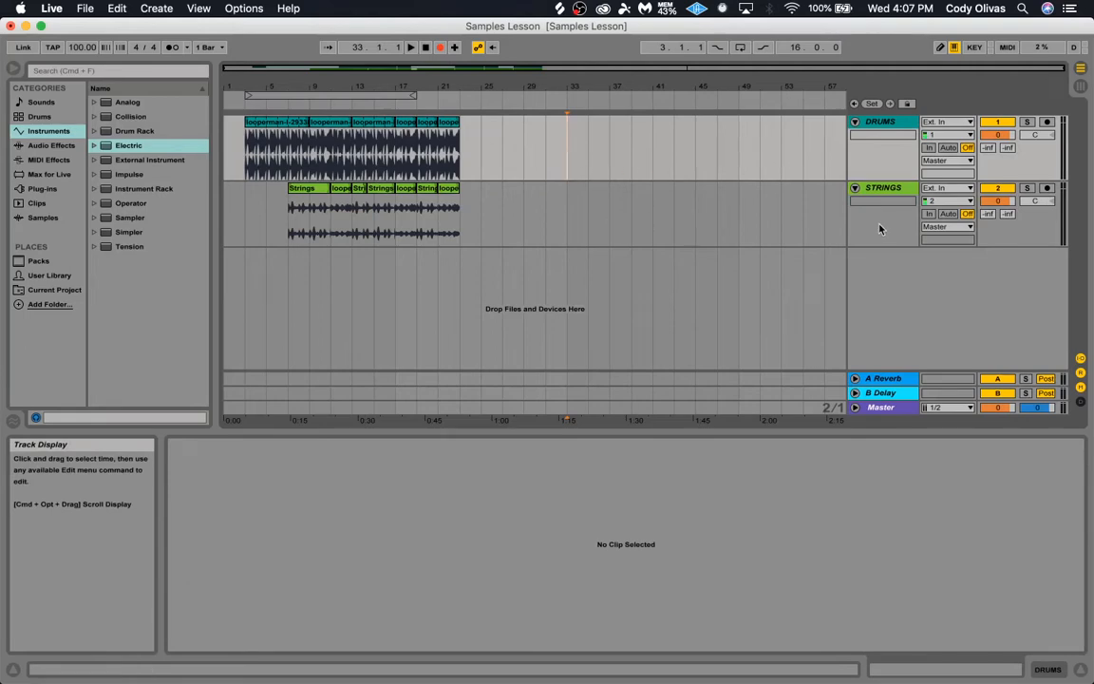
key("Tab")
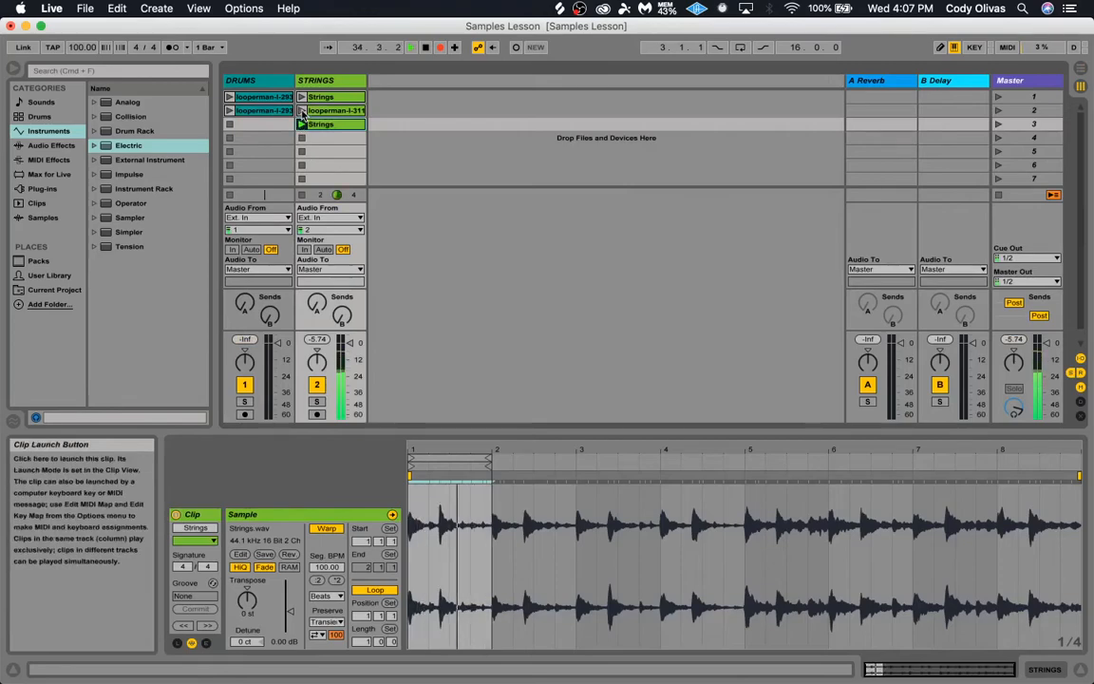
Launch the looperman, row-3 and row-1 Strings clips and the first DRUMS clip, then enable arrangement recording.
left_click(301, 111)
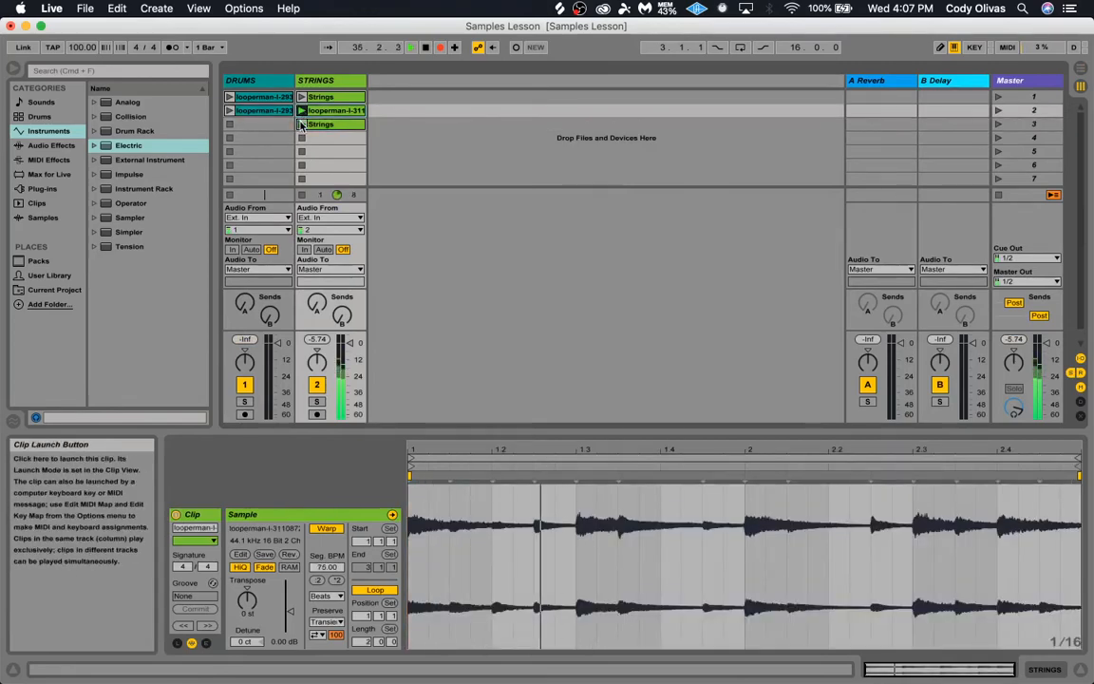
left_click(301, 126)
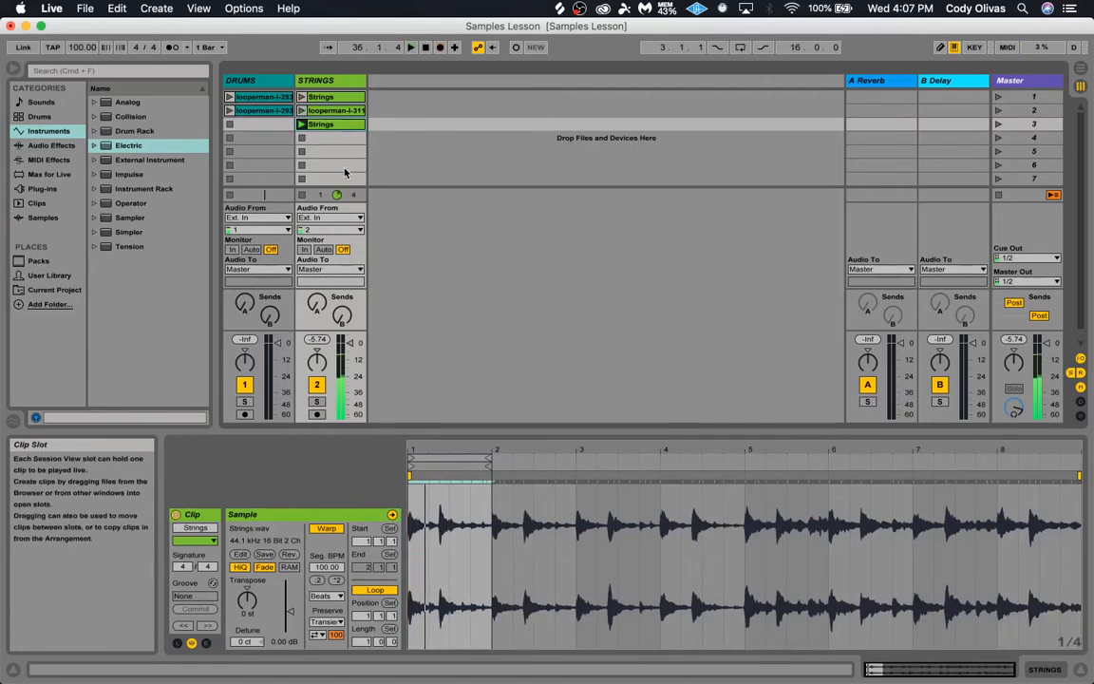
left_click(302, 98)
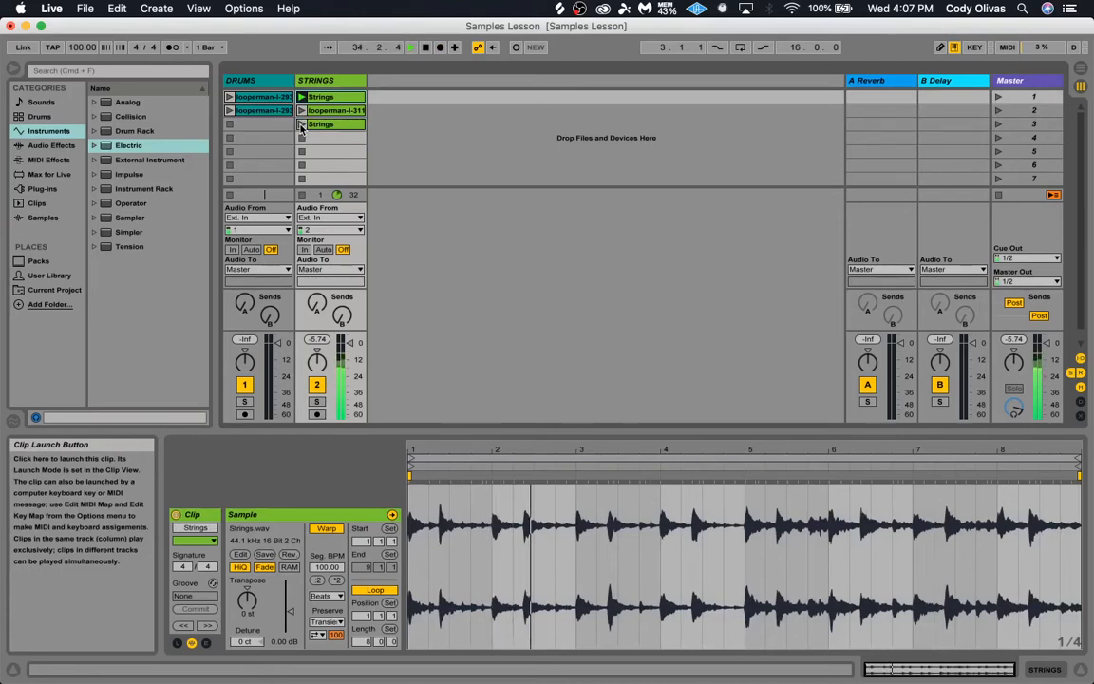
left_click(301, 126)
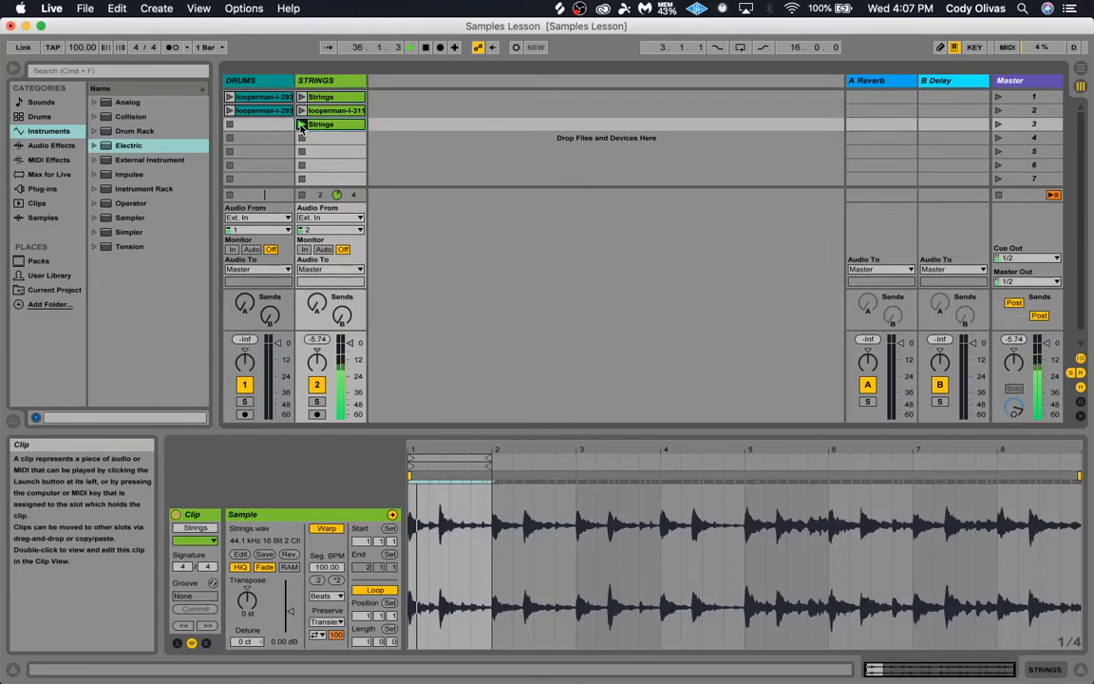
left_click(229, 97)
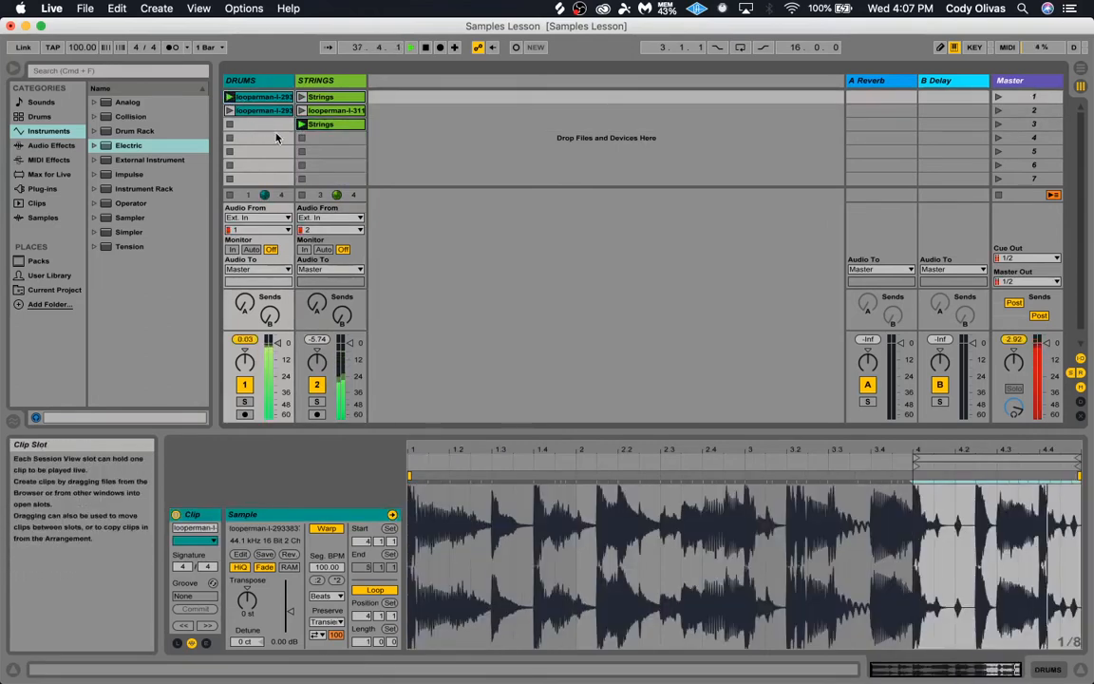
left_click(439, 47)
Delete the short Strings clip near bar 33 from the arrangement timeline.
key("Tab")
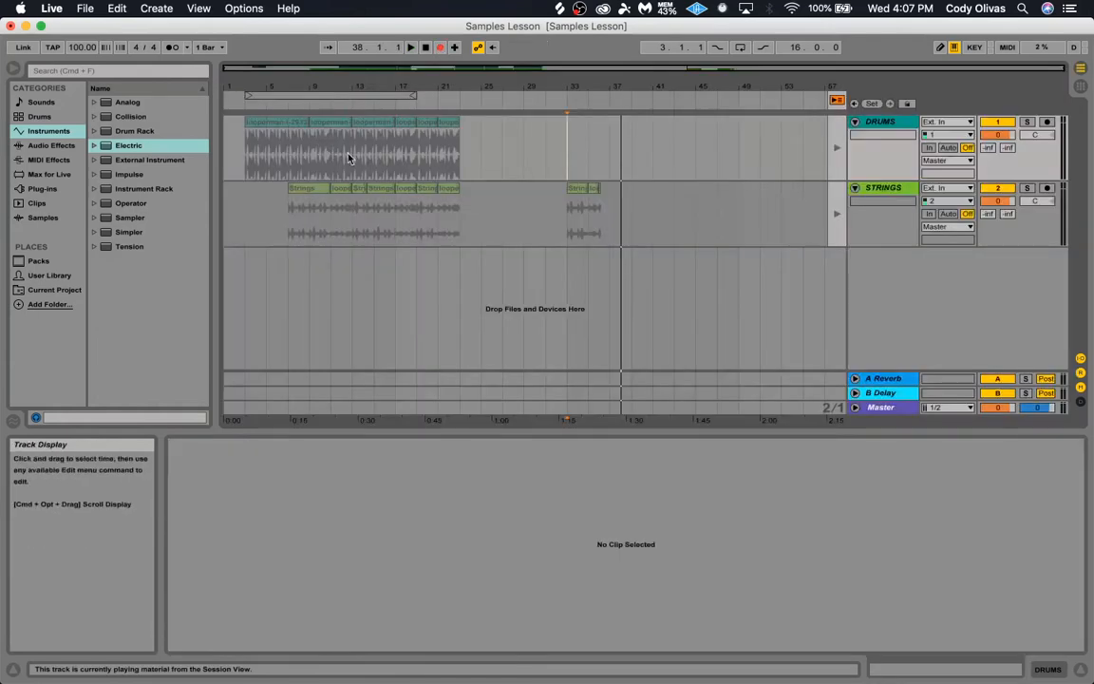
left_click(591, 218)
left_click_drag(621, 225, 570, 204)
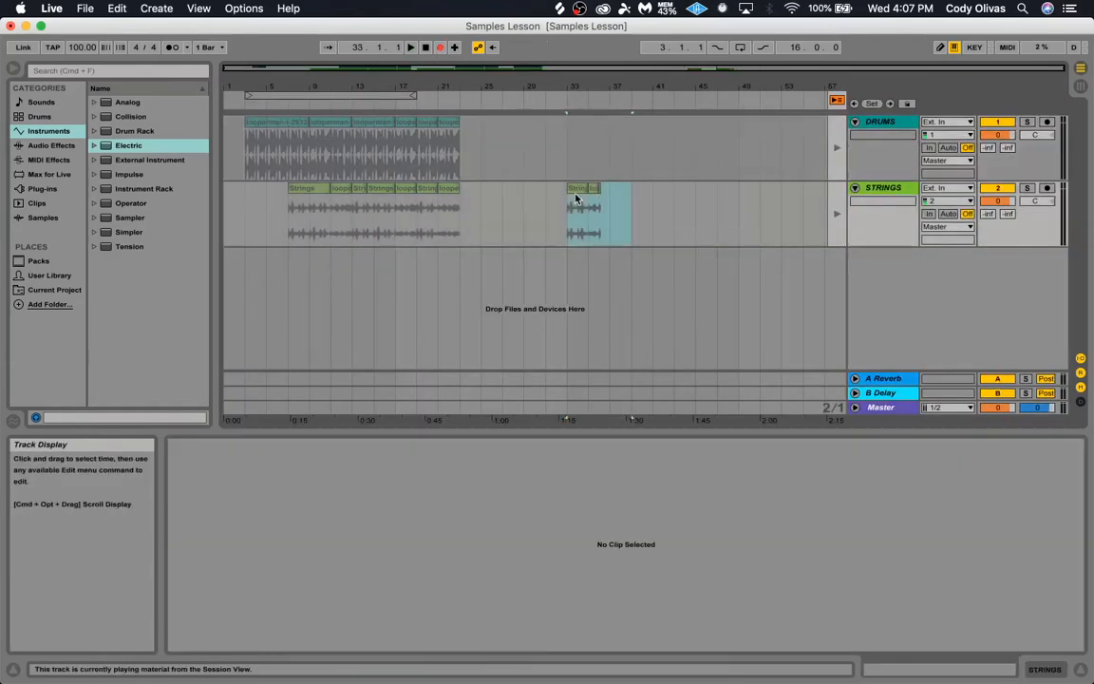
key("Delete")
left_click(569, 159)
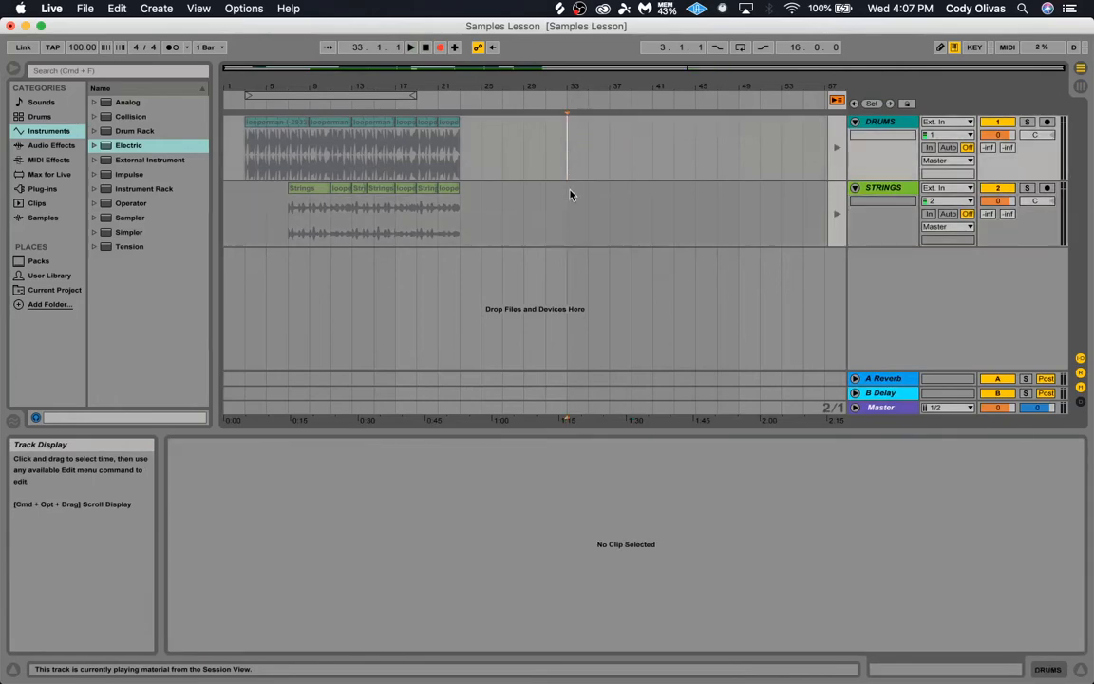
key("Tab")
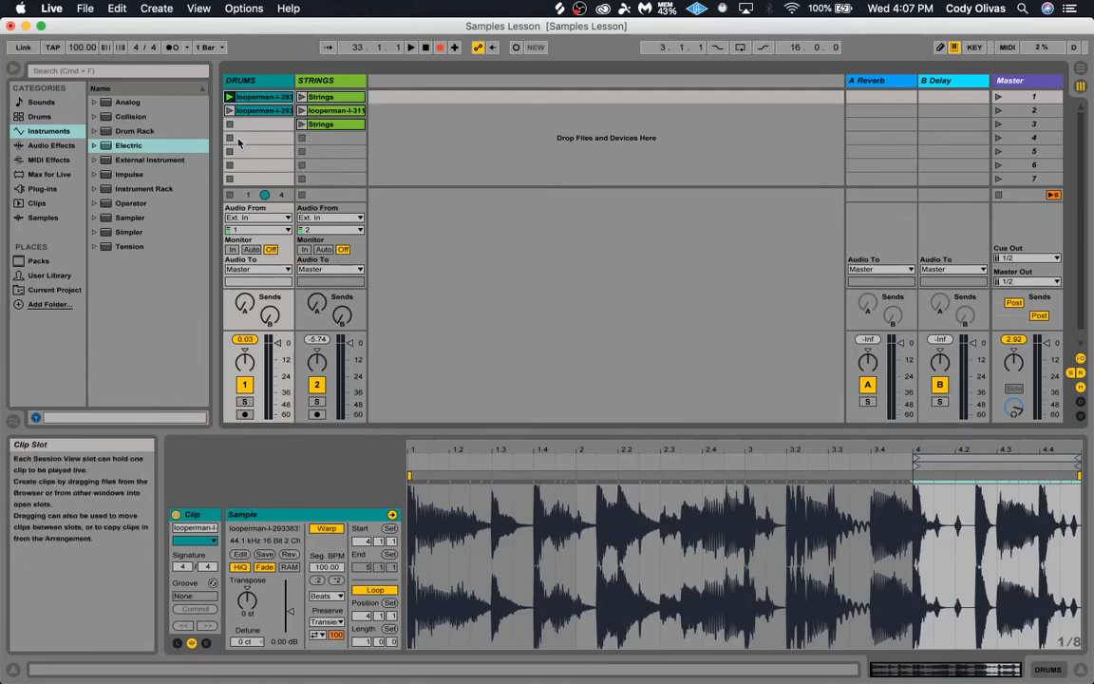
Launch the row-3 Strings clip and scene 2, then start and stop a first arrangement recording.
left_click(302, 124)
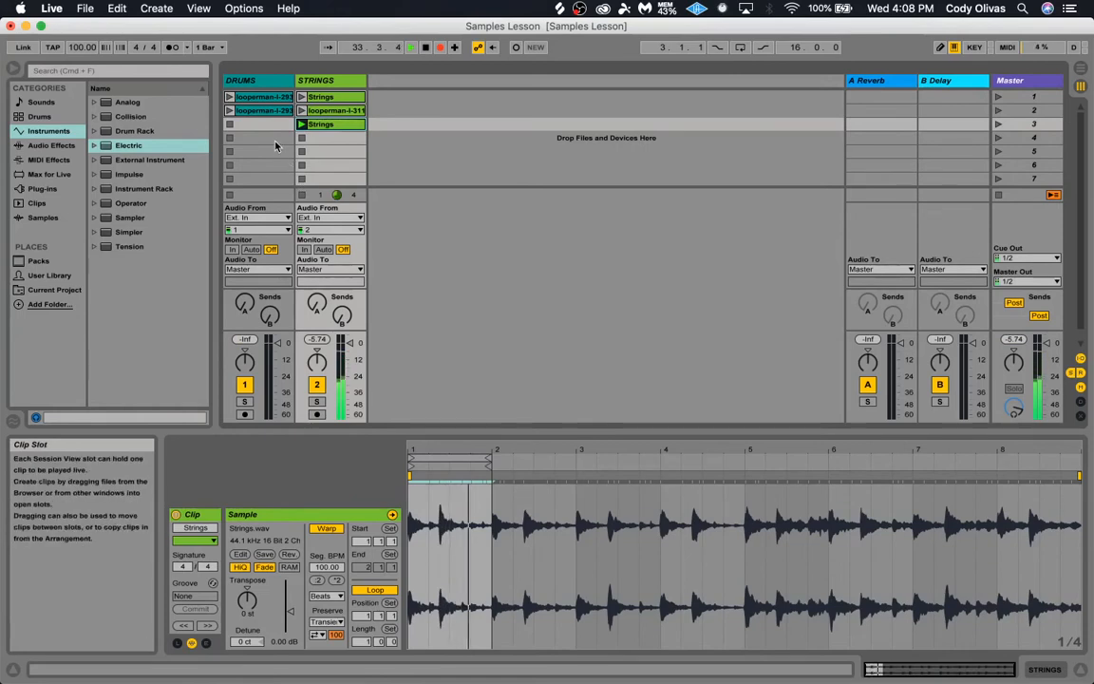
left_click(998, 111)
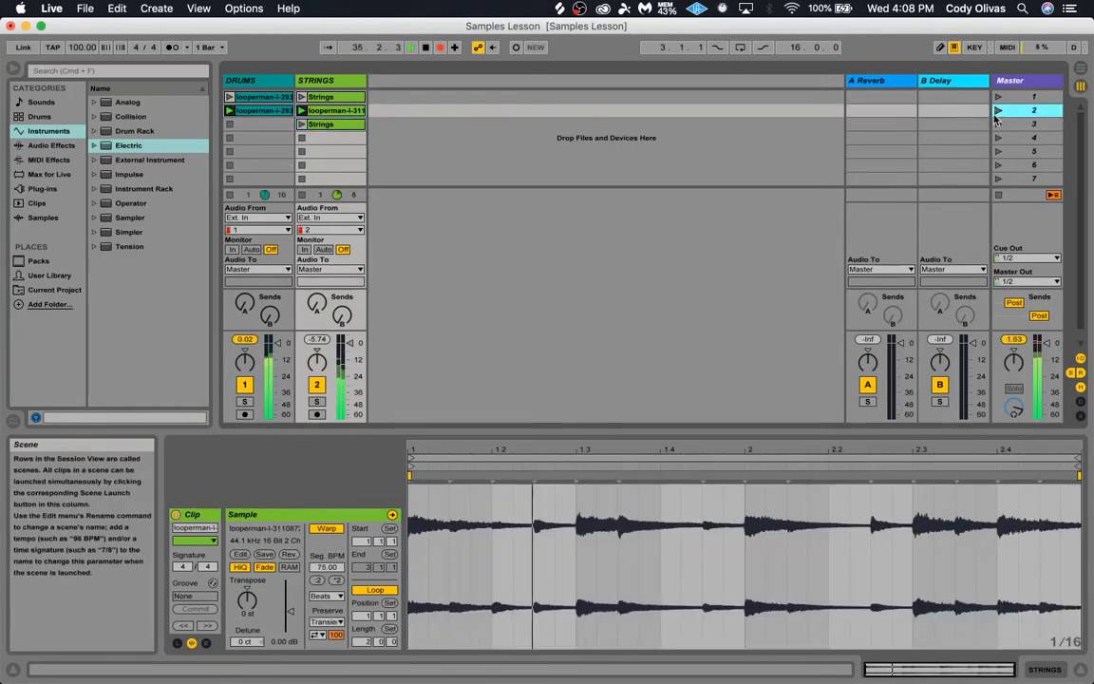
left_click(442, 47)
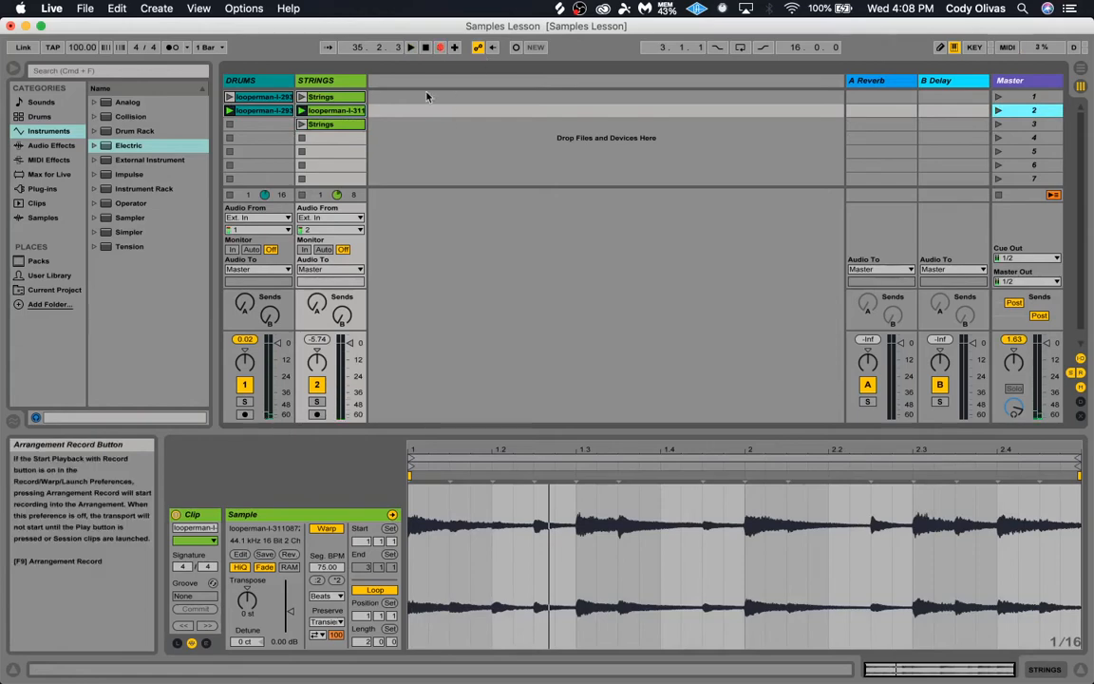
left_click(302, 125)
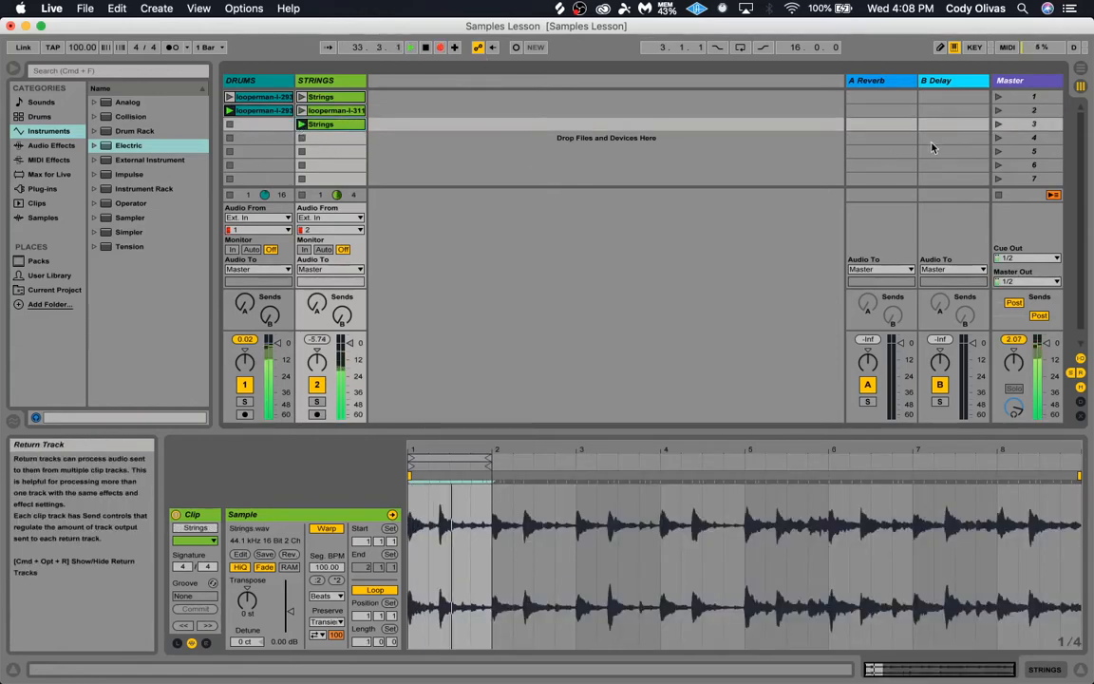
left_click(425, 46)
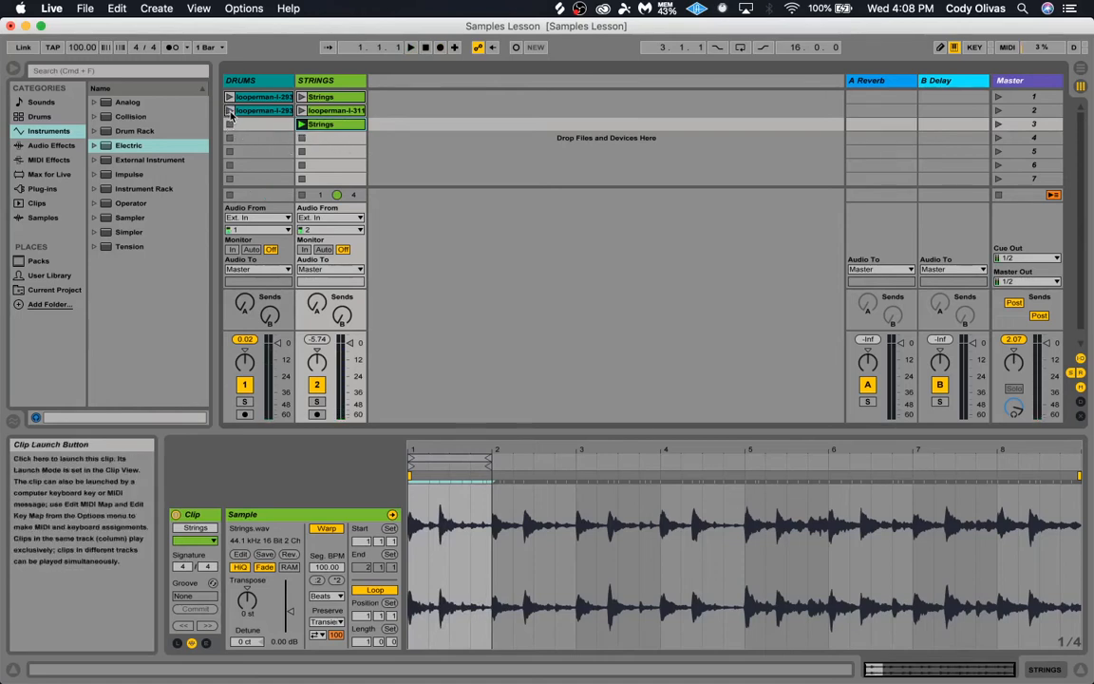
Record another take launching the row-3 Strings clip and scene 2, then stop the transport.
left_click(441, 48)
left_click(302, 130)
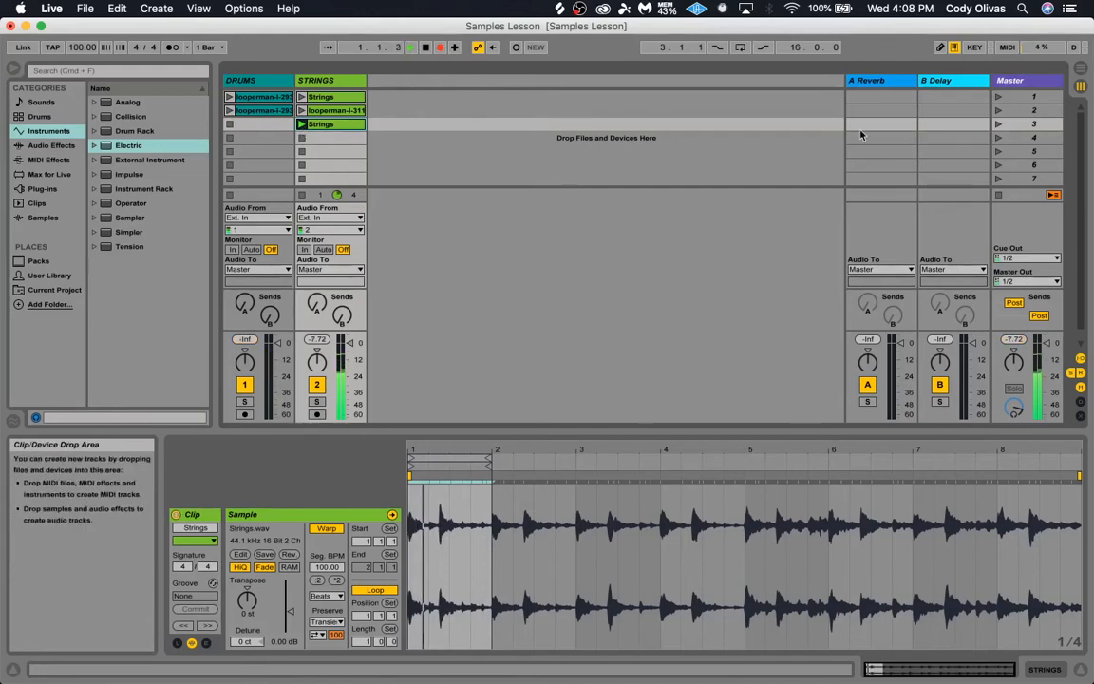
left_click(999, 111)
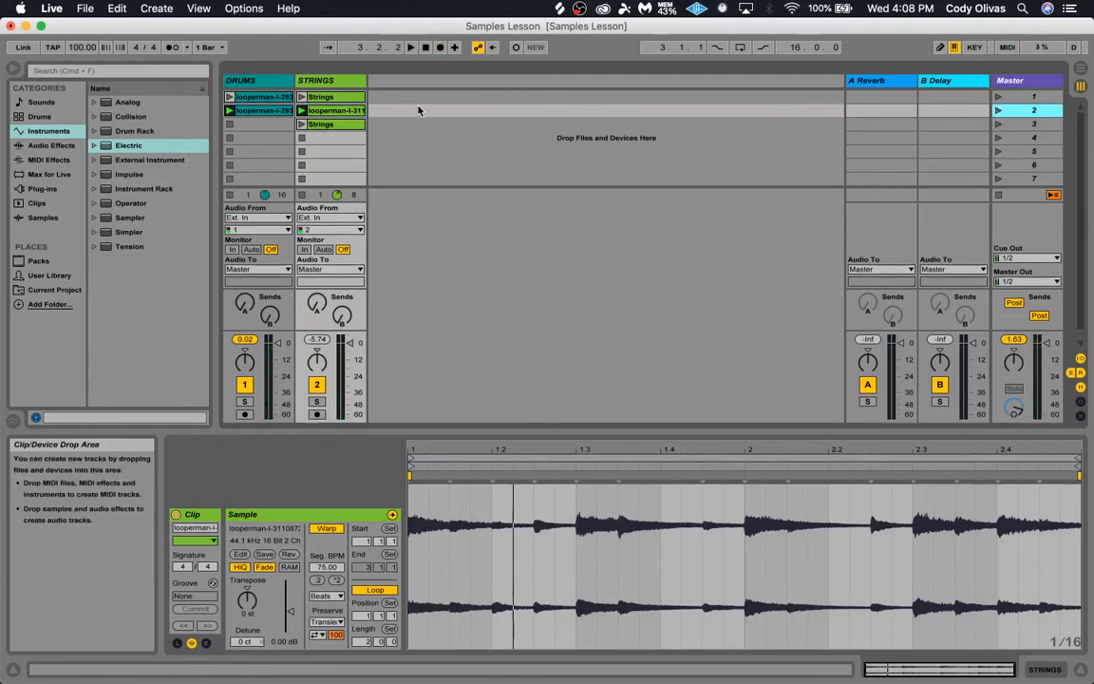
left_click(321, 126)
left_click(440, 48)
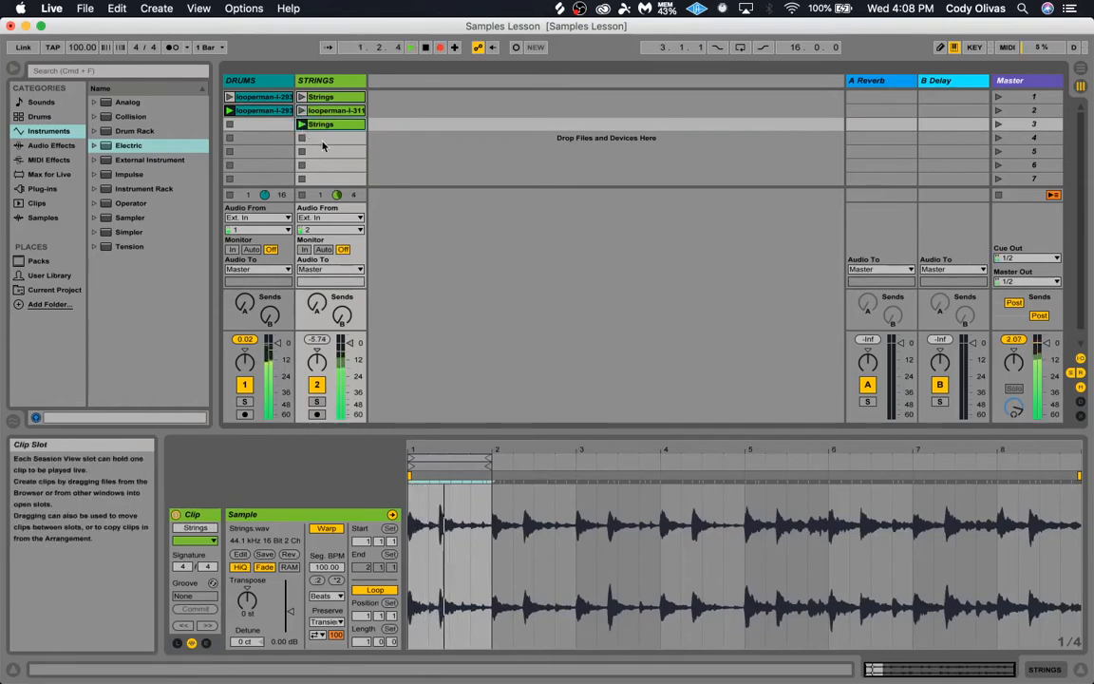
key("space")
left_click(229, 125)
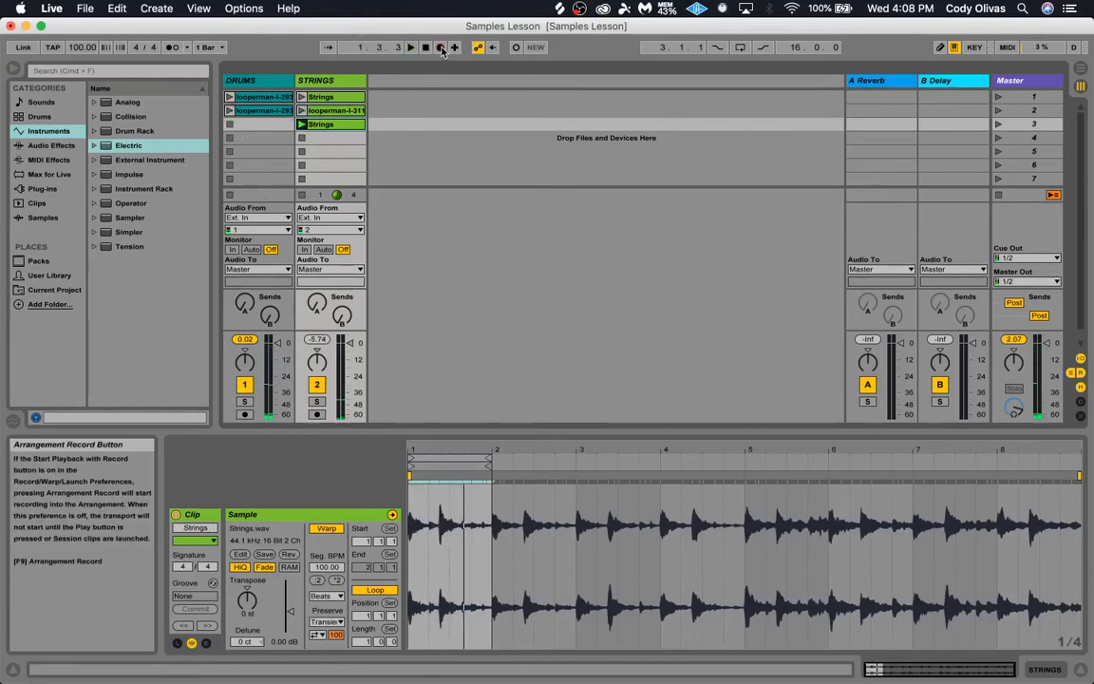
Record a take launching scene 1 while stopping and relaunching the first DRUMS clip twice.
left_click(302, 125)
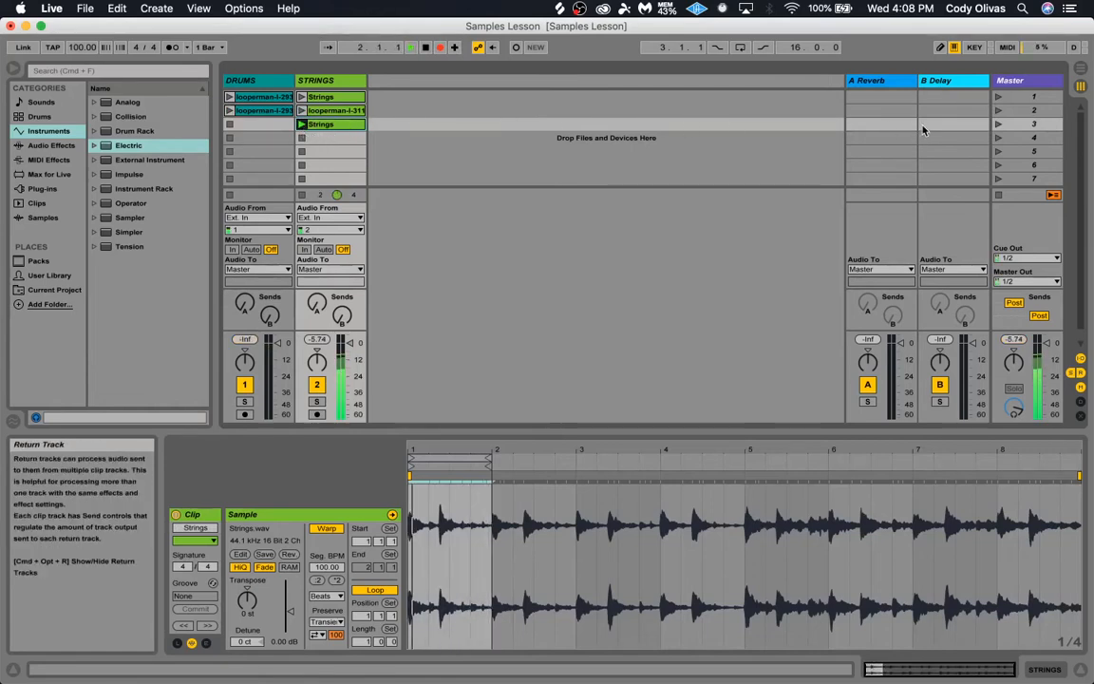
left_click(997, 98)
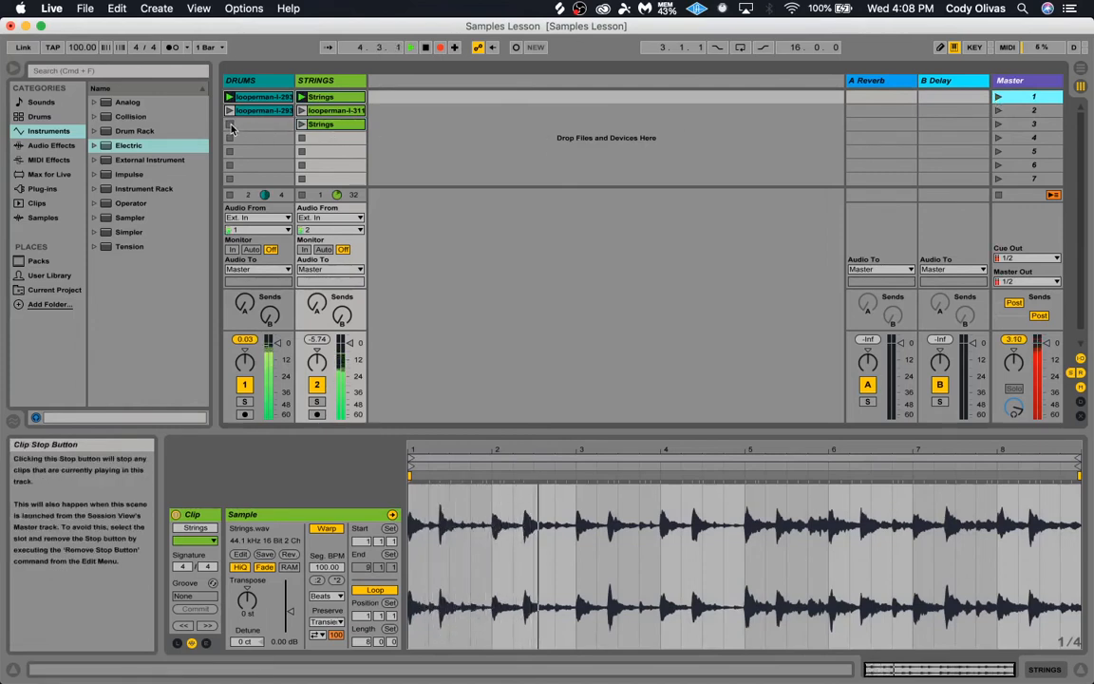
left_click(230, 126)
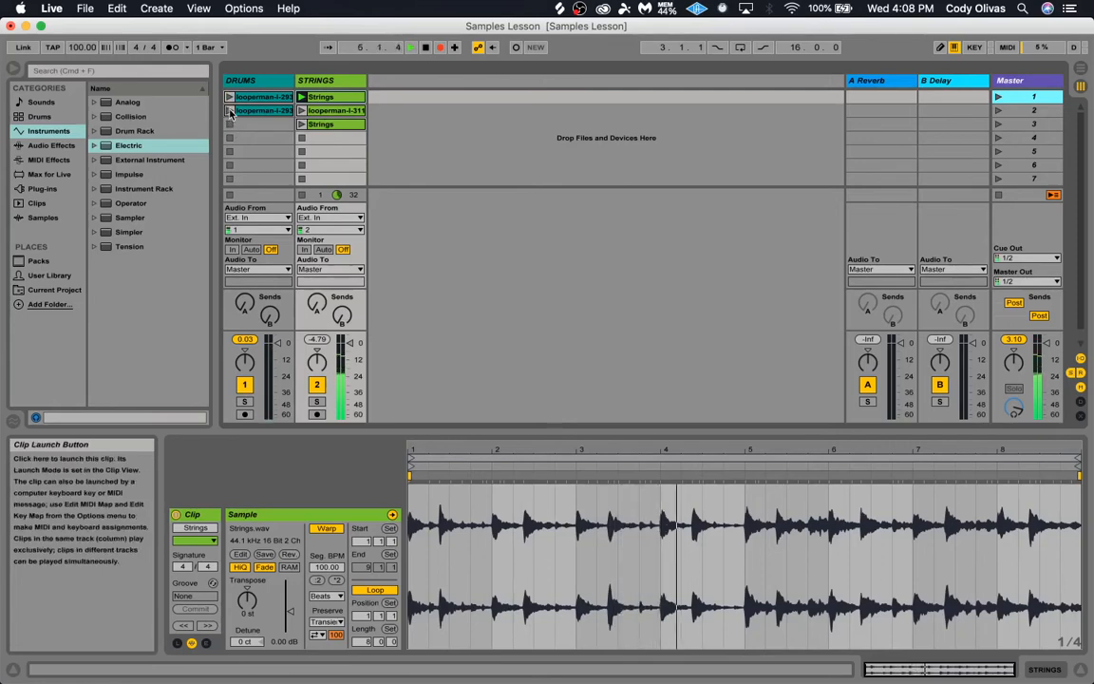
left_click(229, 97)
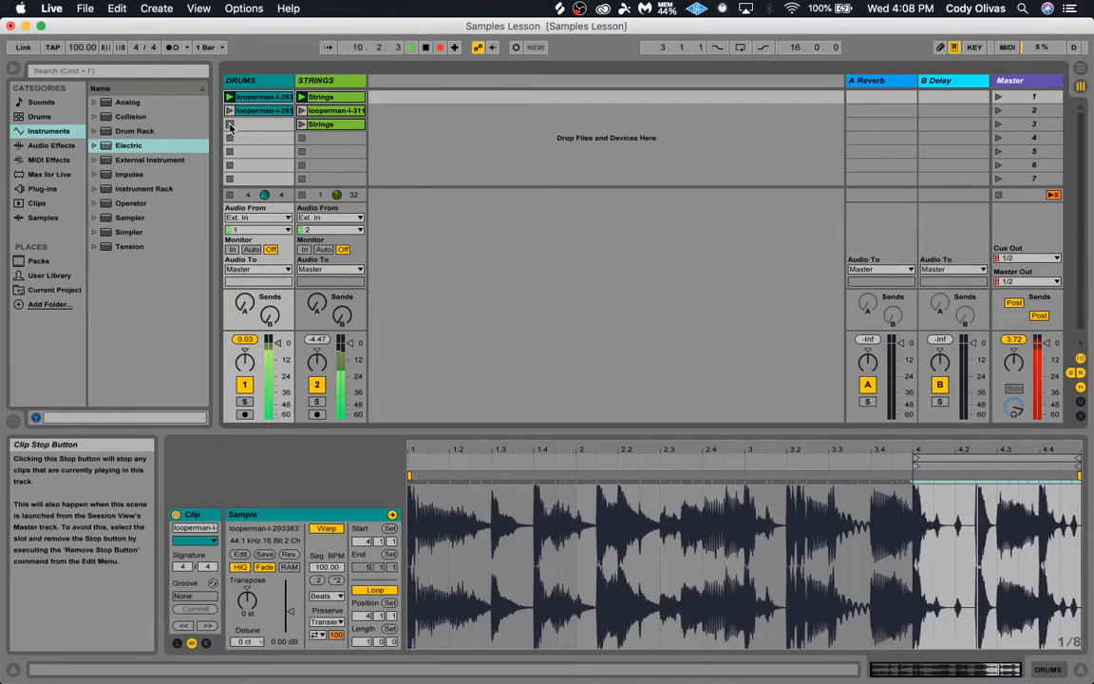
left_click(229, 125)
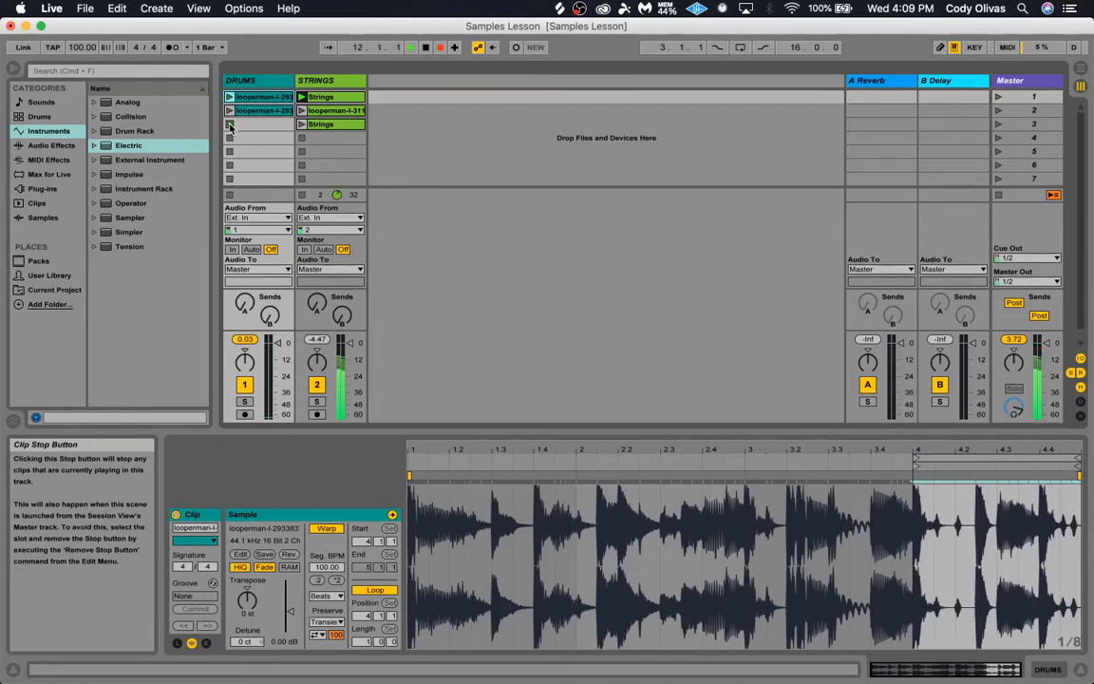
left_click(229, 97)
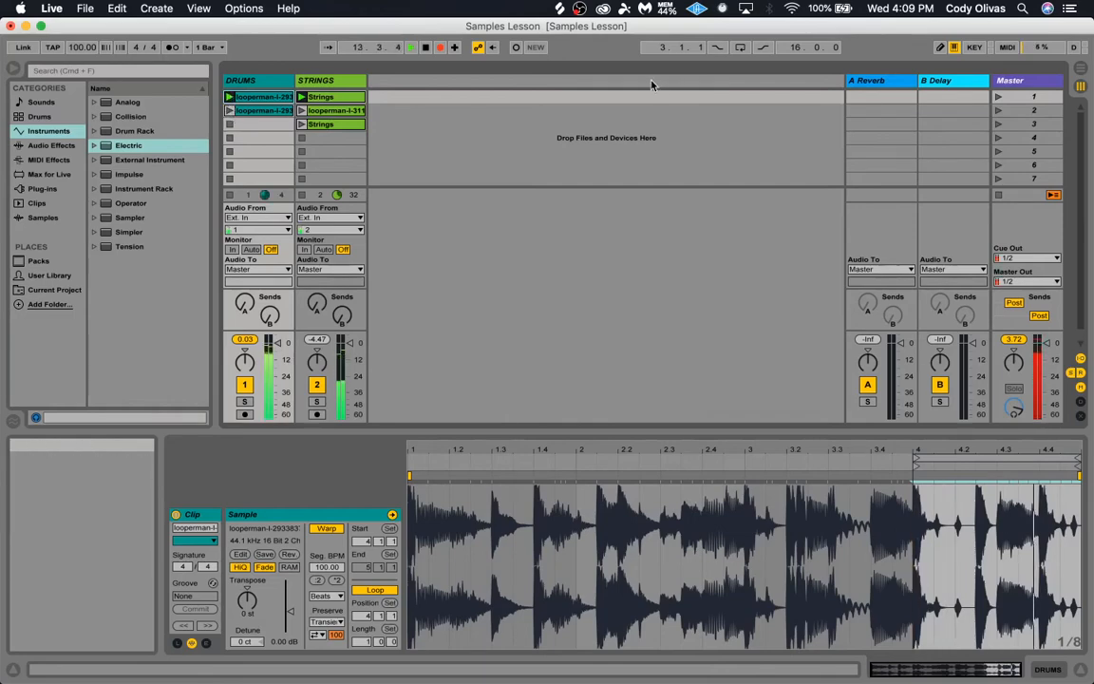
key("Tab")
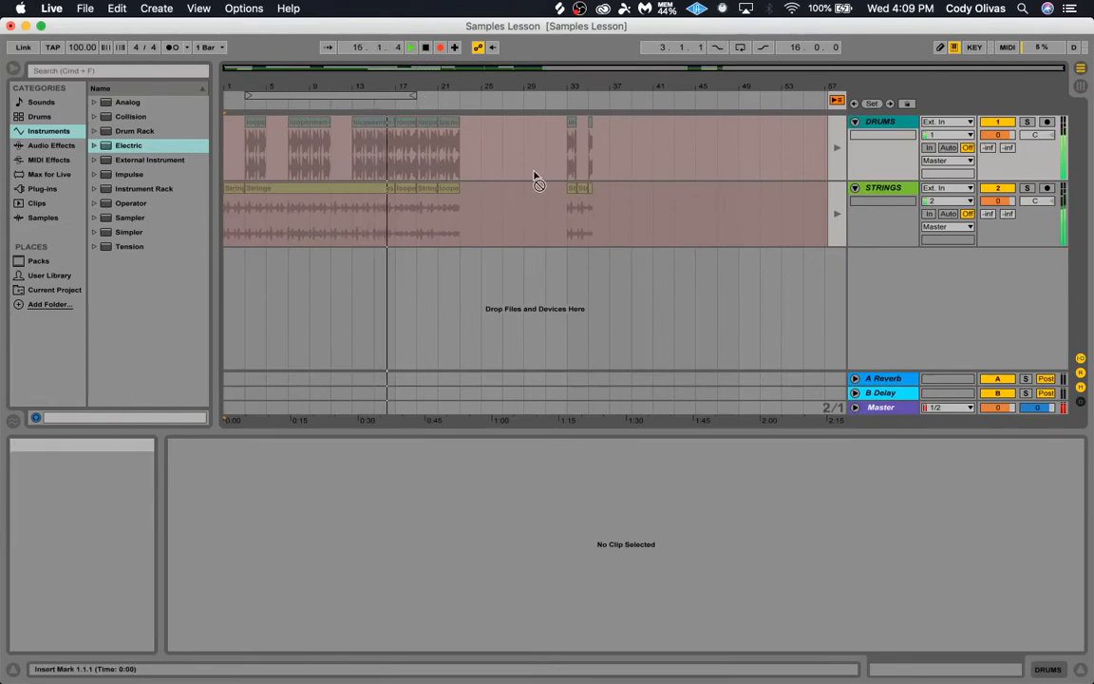
Stop playback, select bars 7–37 on DRUMS and STRINGS, and delete all the recorded clips.
key("Tab")
key("Tab")
key("Tab")
key("space")
key("Tab")
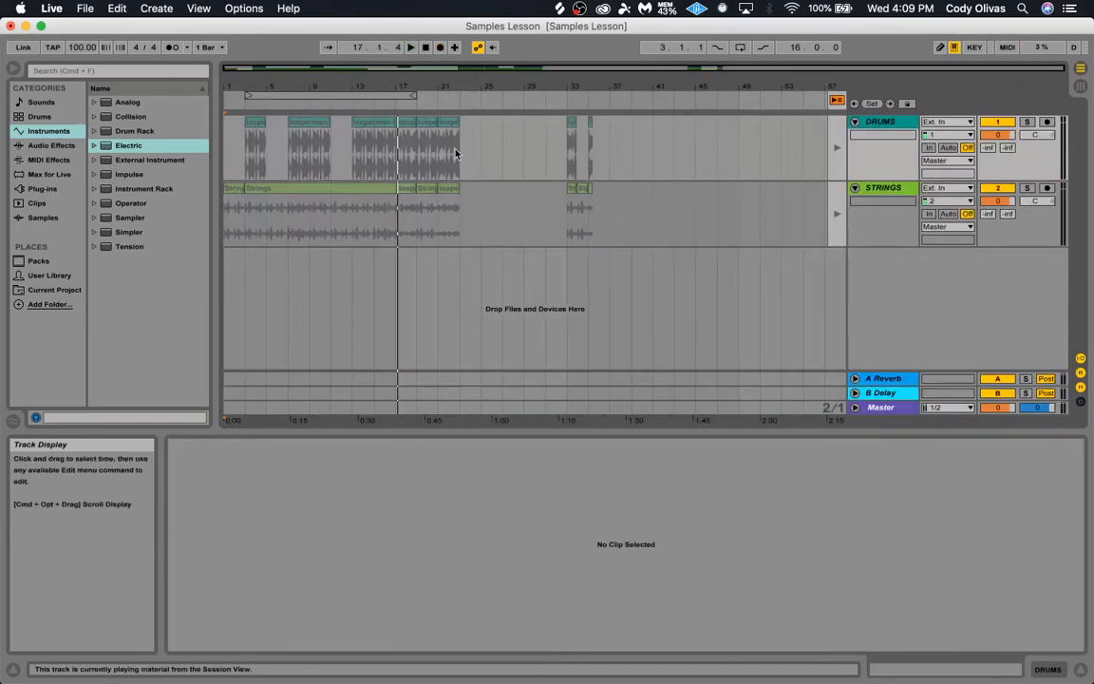
left_click_drag(473, 193, 426, 190)
key("space")
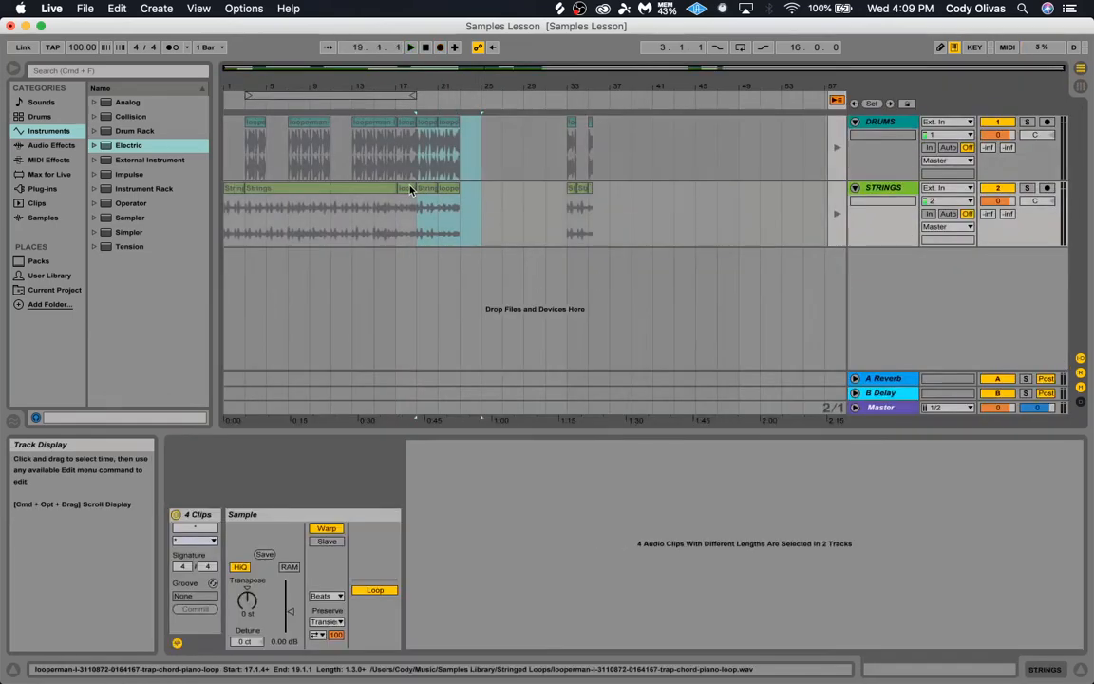
key("Tab")
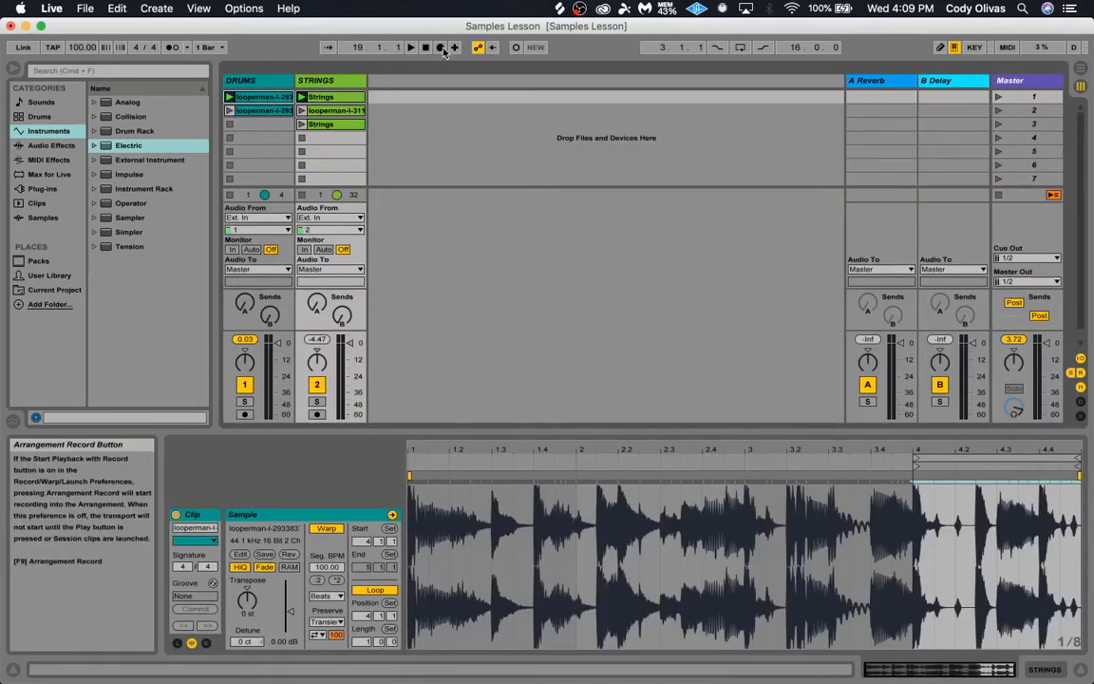
key("Tab")
left_click_drag(630, 242, 222, 161)
key("Delete")
left_click(243, 141)
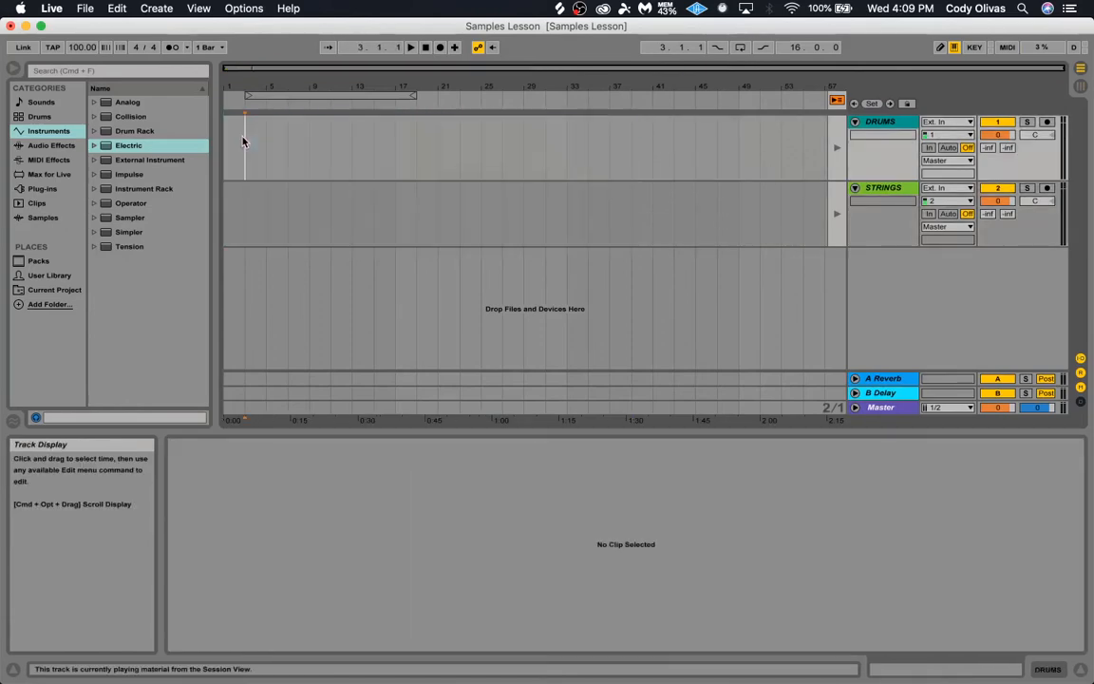
key("Tab")
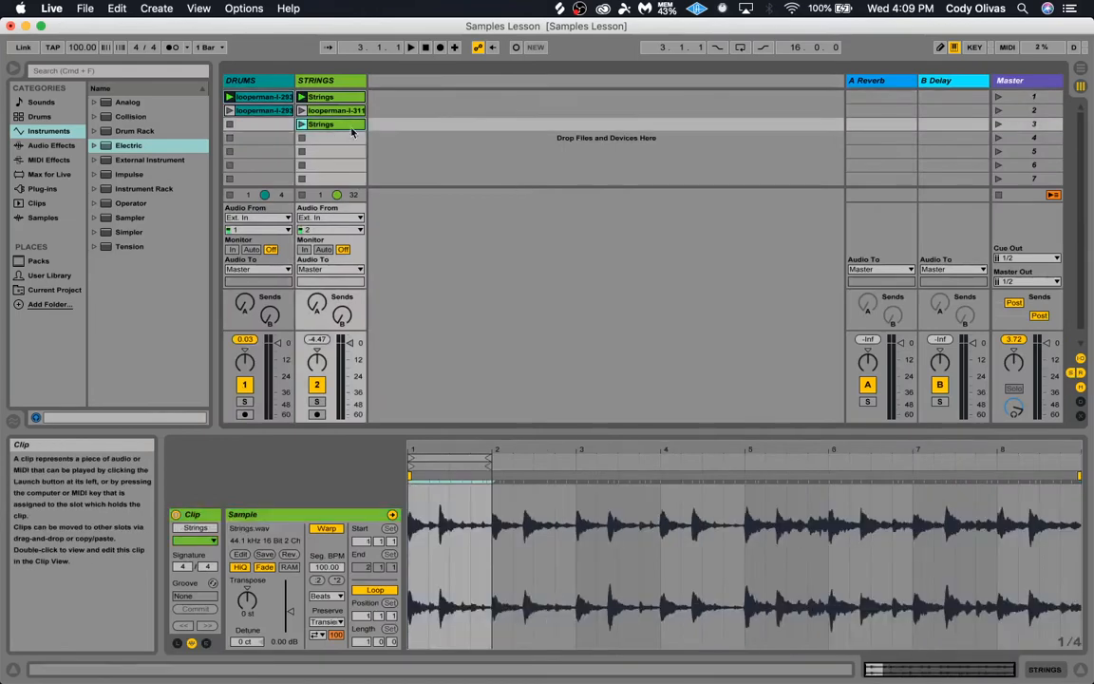
With STRINGS selected, audition Operator's Acid Bass, Basic Sinelike, Bass Azimuth and Bass Disto FM presets.
left_click(254, 111)
left_click(264, 98)
left_click(340, 84)
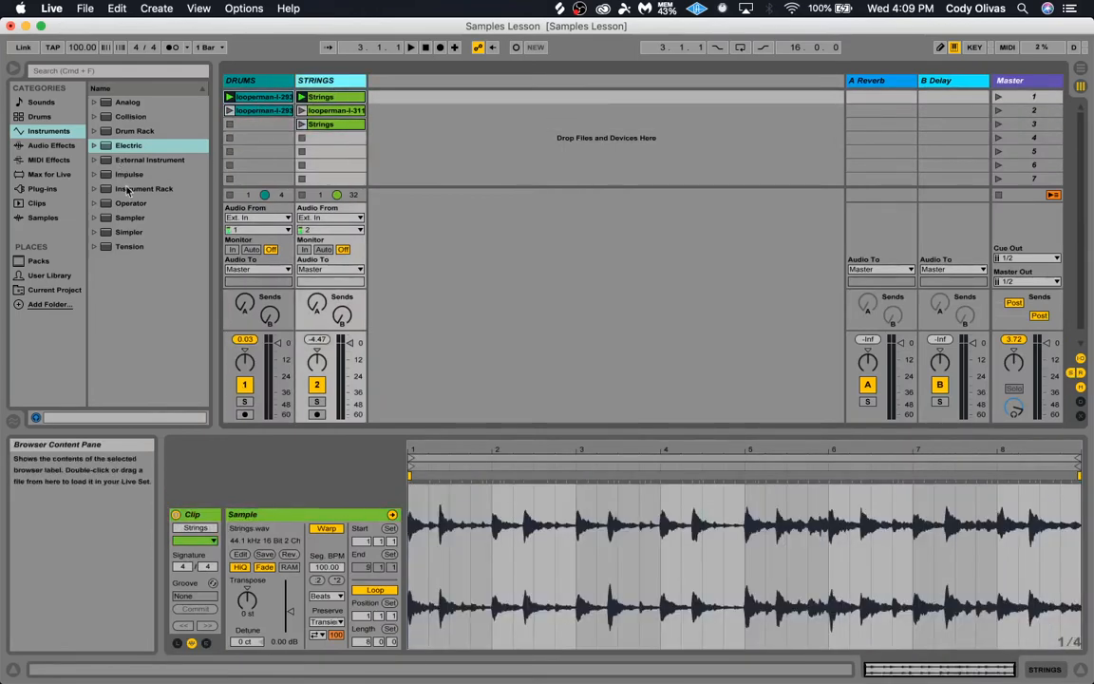
left_click(95, 204)
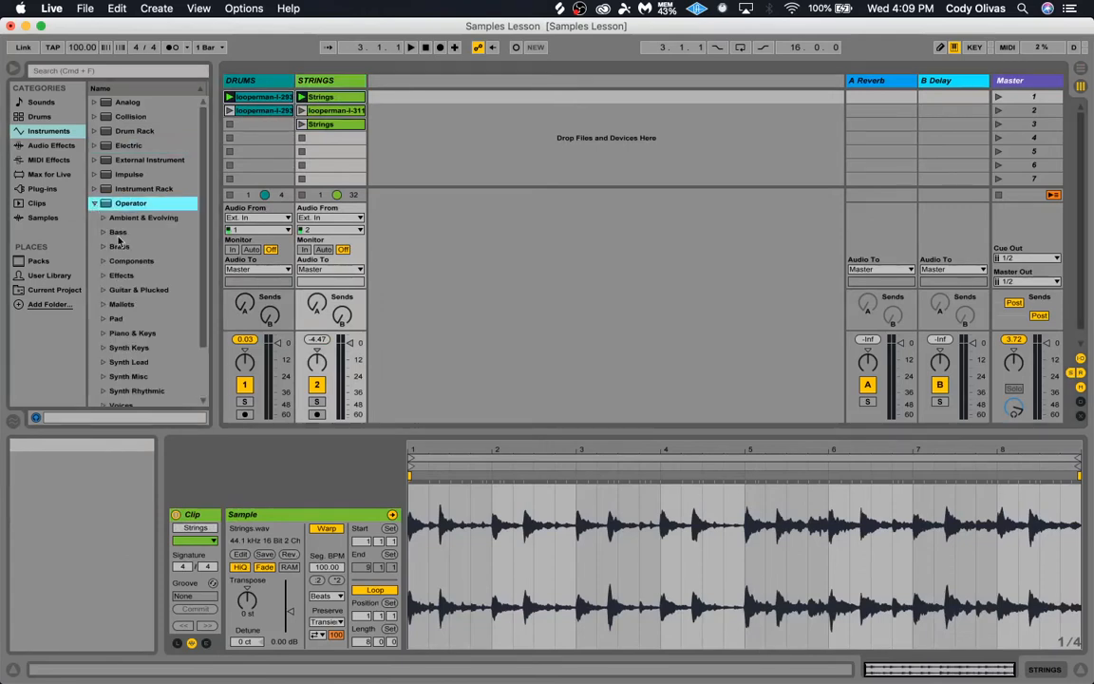
left_click(116, 233)
left_click(103, 232)
left_click(144, 244)
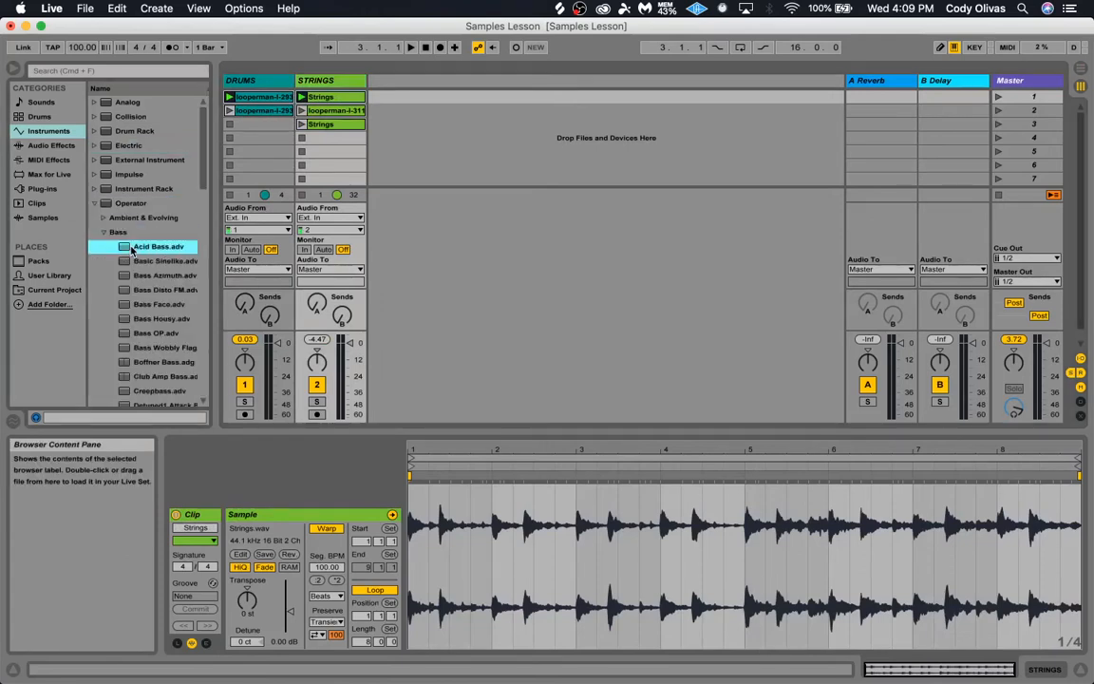
left_click(157, 262)
left_click(155, 276)
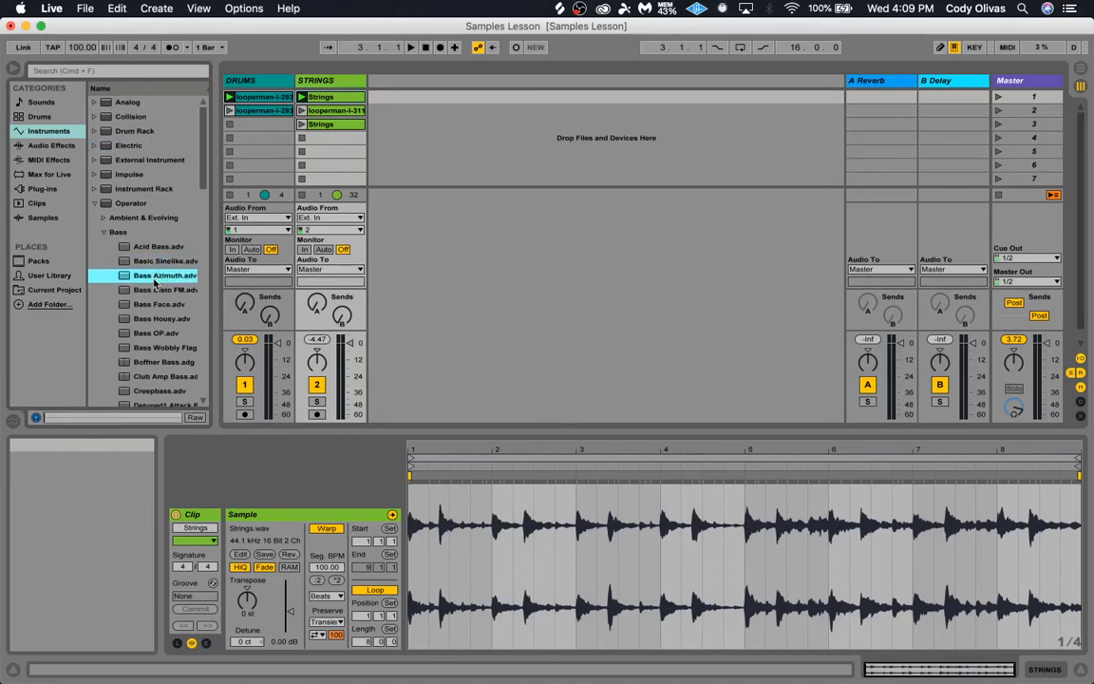
left_click(157, 291)
Audition further Operator bass presets: Electric FM4 Wow, House Bass, Guitar Bass, Metallic1, Metallic2, Short Decay1.
scroll(178, 162, "down", 5)
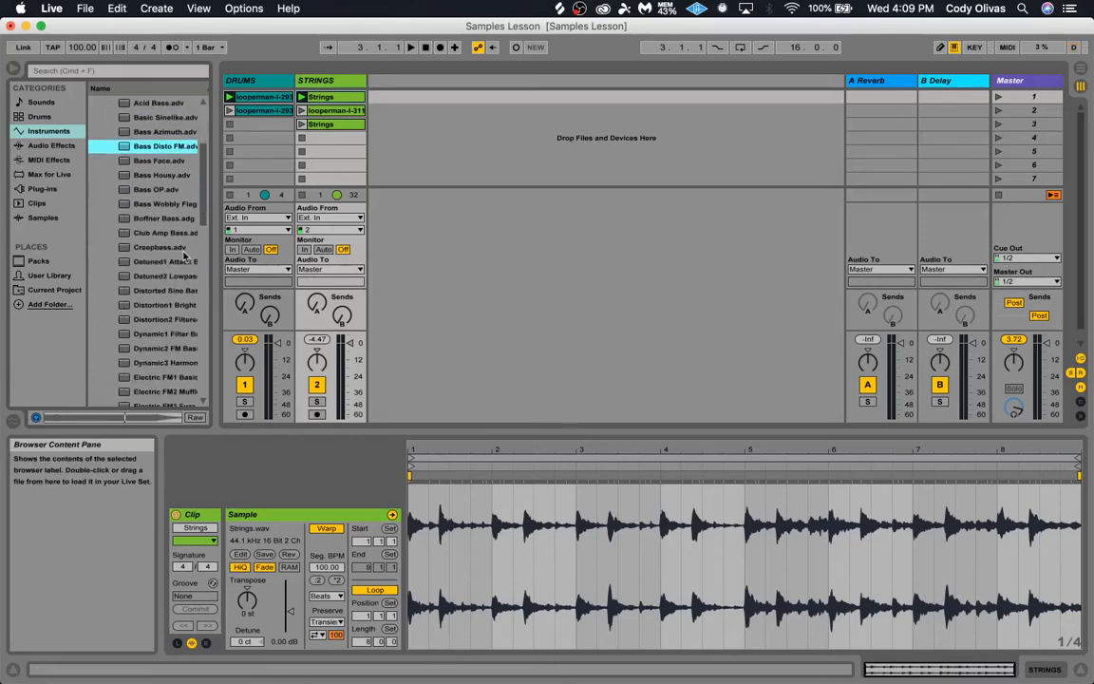
left_click(162, 265)
scroll(163, 270, "down", 5)
left_click(168, 264)
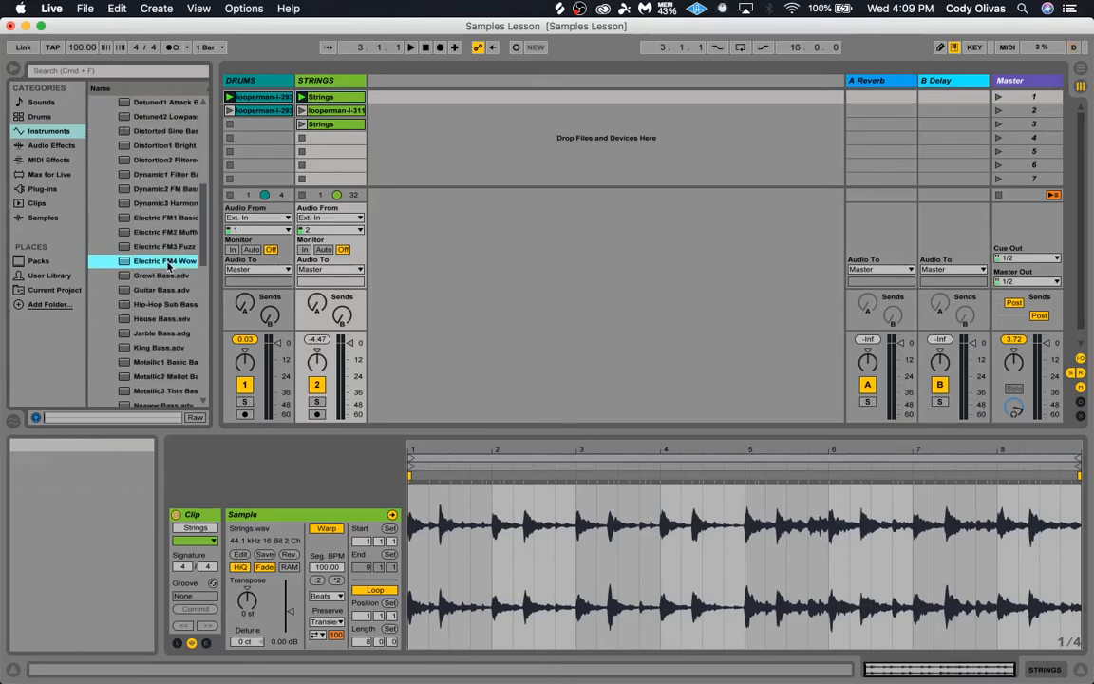
scroll(187, 228, "down", 4)
left_click(147, 219)
left_click(160, 194)
left_click(152, 219)
left_click(160, 262)
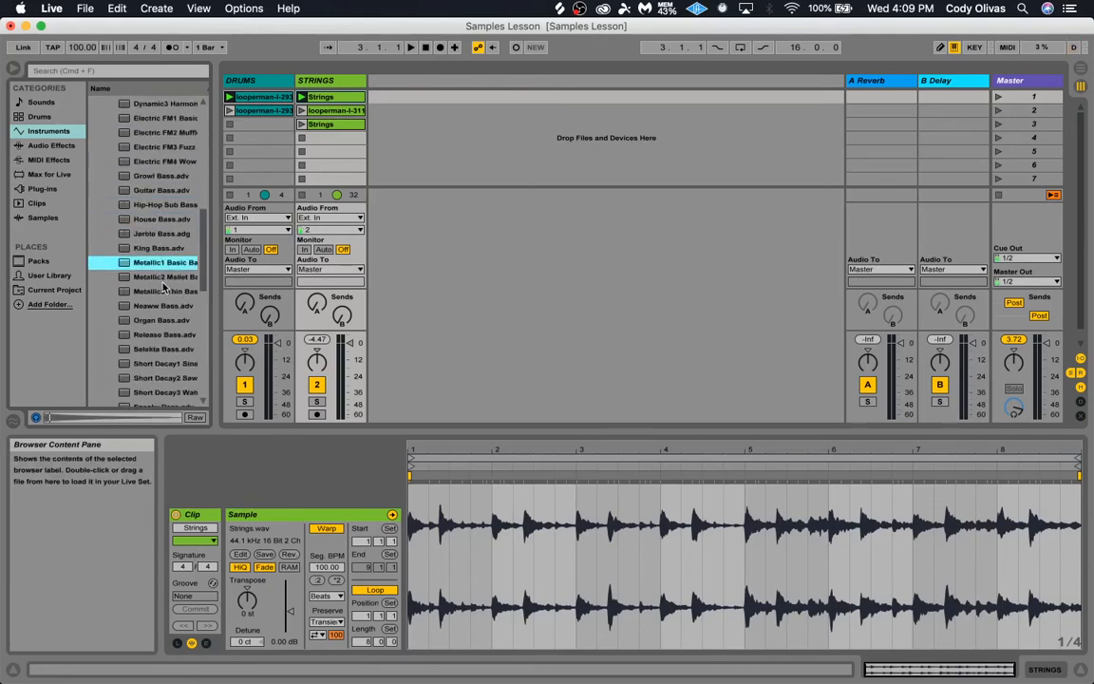
left_click(163, 278)
left_click_drag(201, 246, 194, 161)
left_click(160, 237)
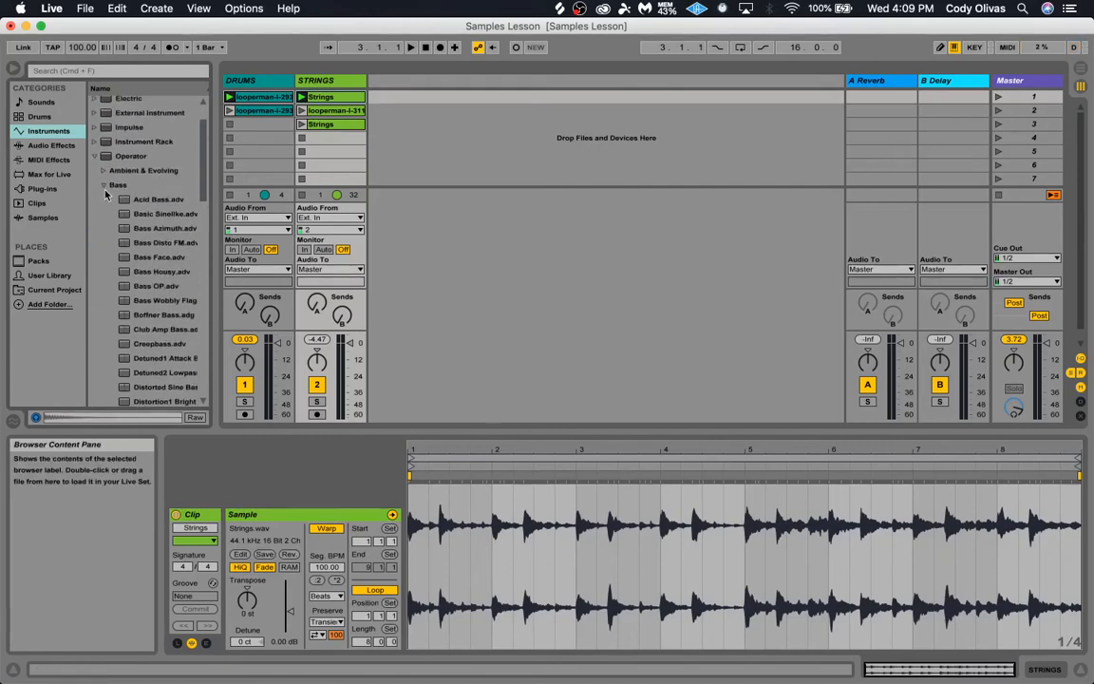
left_click(104, 185)
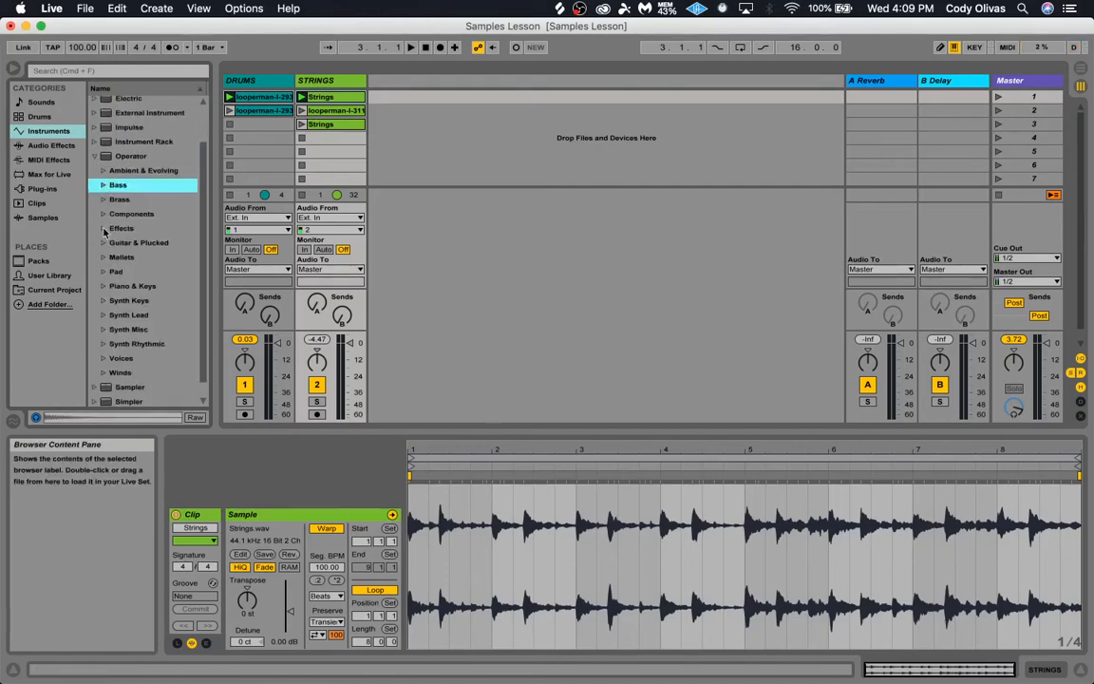
Audition Piano & Keys presets (Bright Tines, Dynamic2 Pitch, LoFi Piano, Organ6 Formant, Tremolo Piano), then list Audio Effects.
left_click(103, 285)
left_click(137, 302)
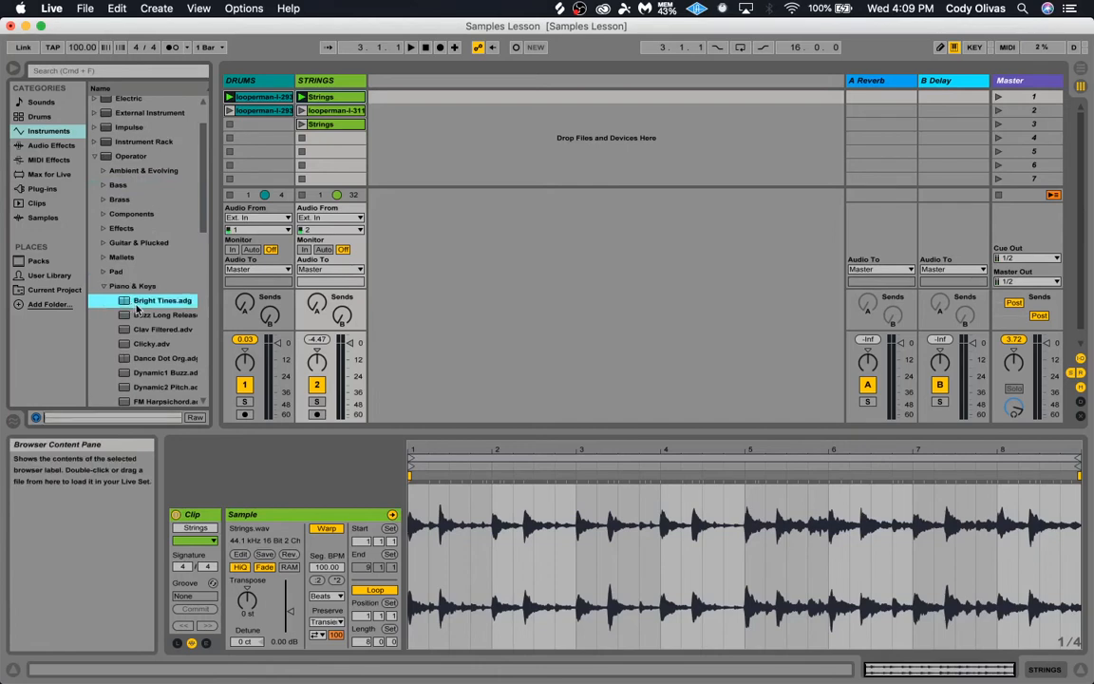
scroll(202, 195, "down", 5)
left_click(162, 252)
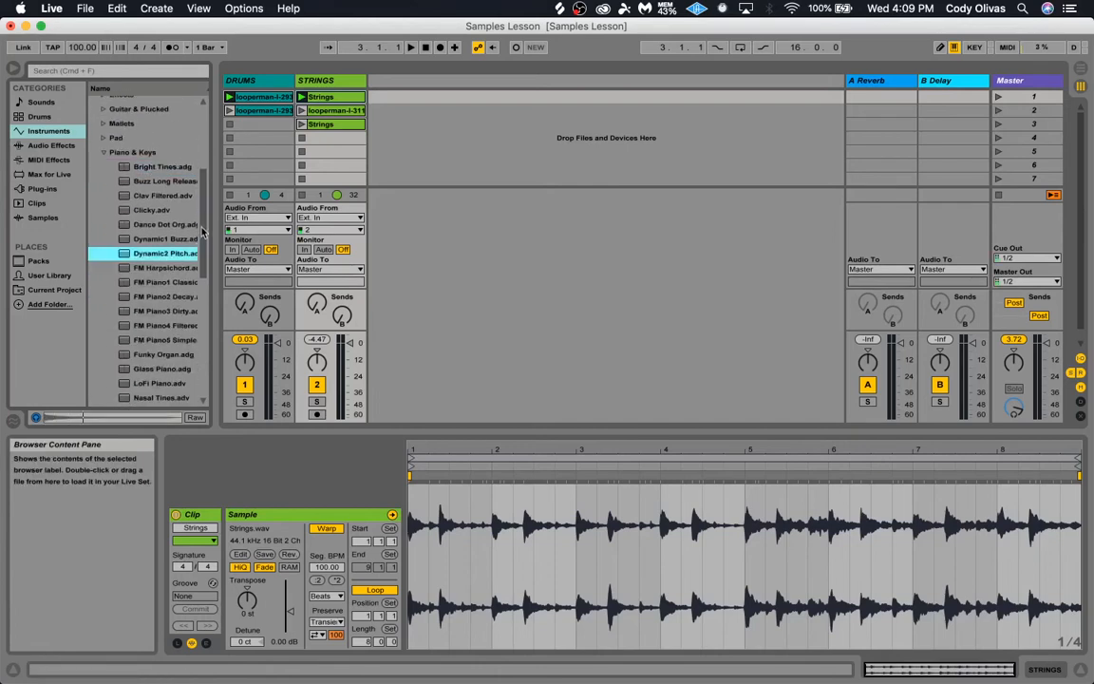
scroll(171, 276, "down", 4)
left_click(171, 272)
scroll(195, 271, "down", 3)
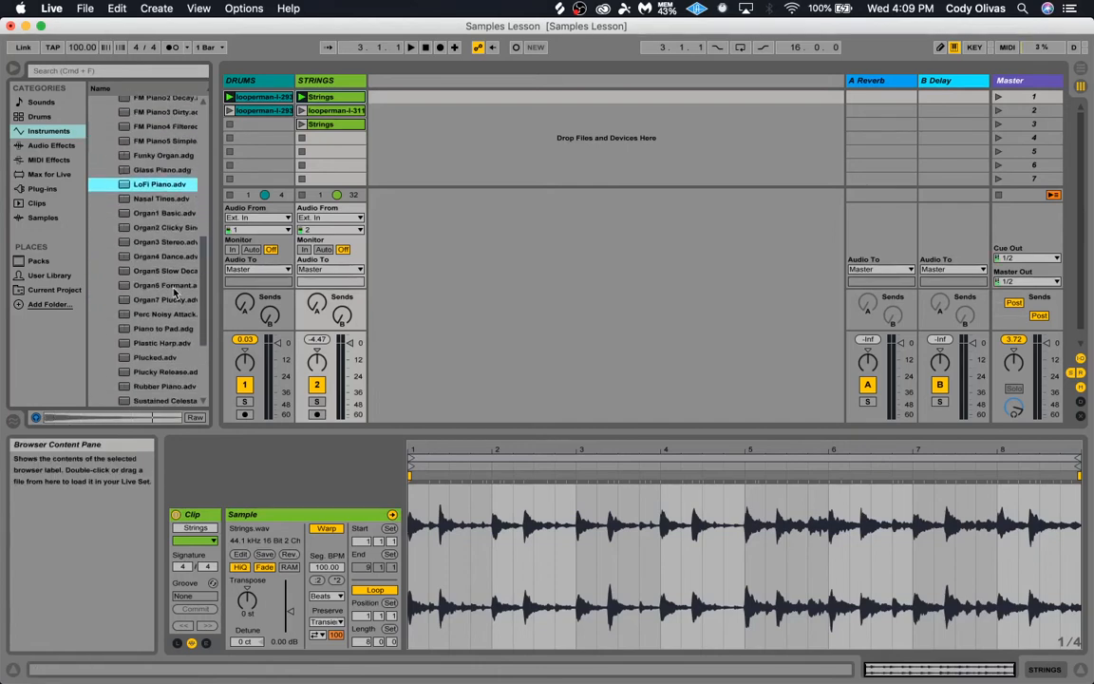
left_click(175, 284)
scroll(177, 295, "down", 5)
left_click(176, 309)
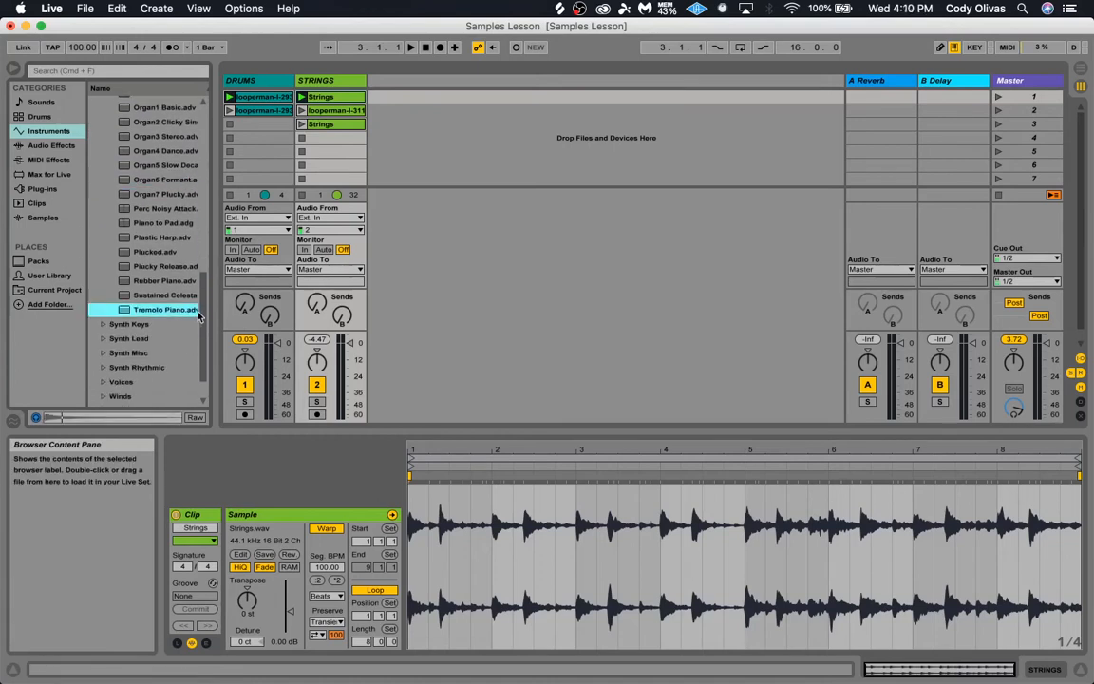
scroll(152, 276, "up", 10)
left_click(101, 240)
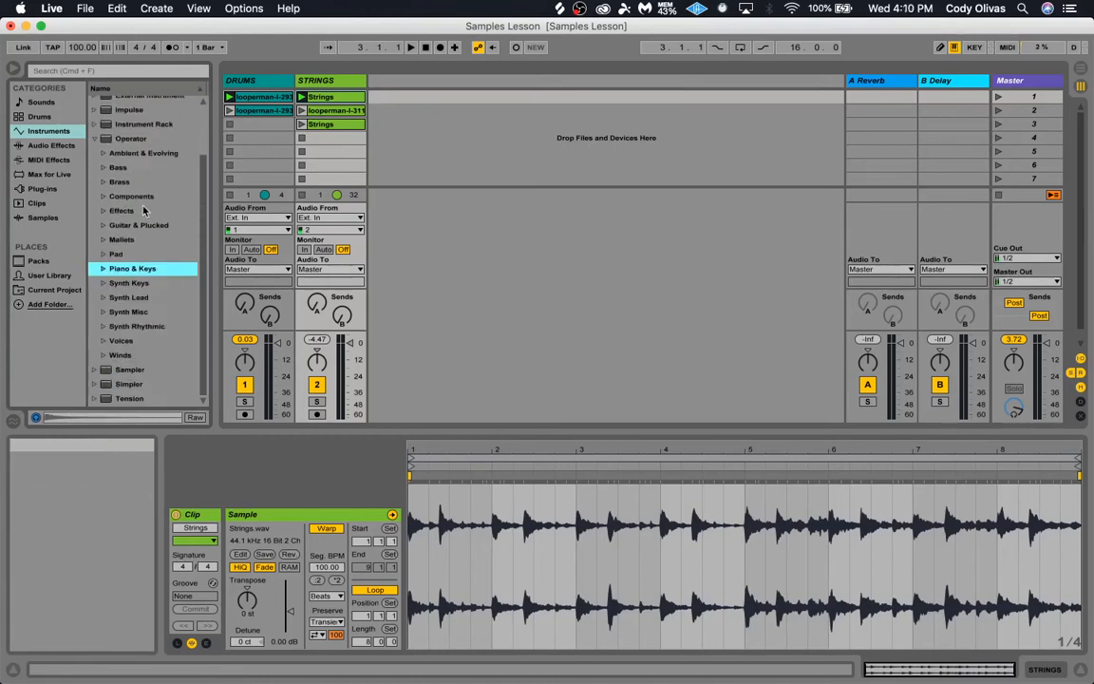
left_click(76, 144)
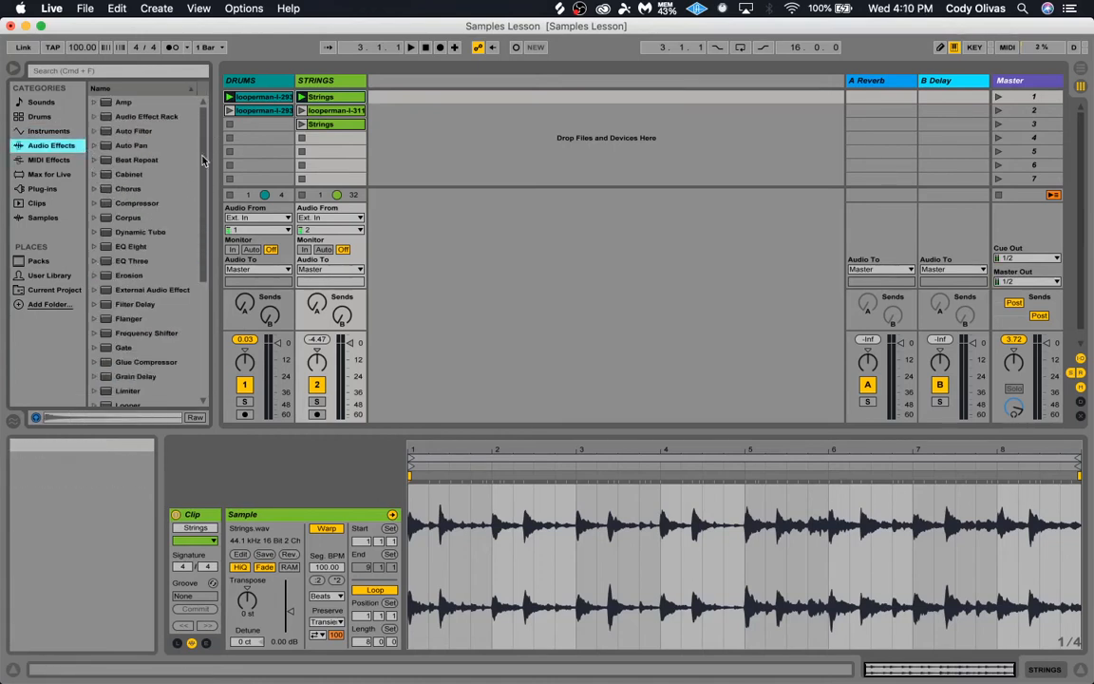
Audition Kit-Core 707 and 808, then drop Kit-Core 808 into the drop area as MIDI track 3 Kit-Core.
left_click(50, 118)
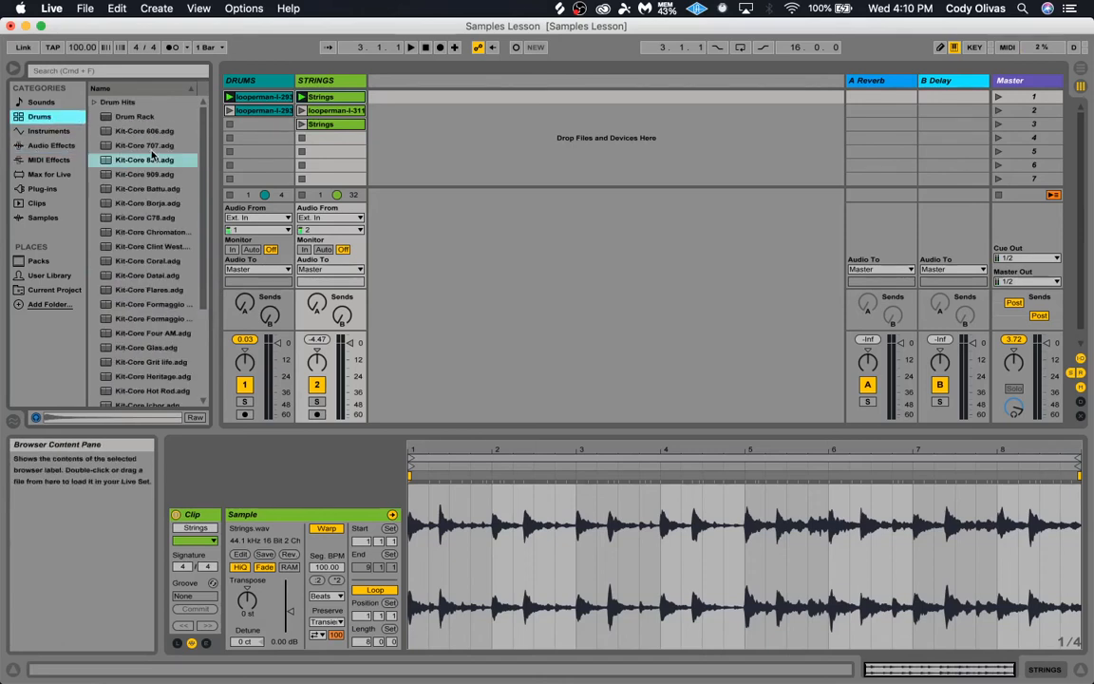
left_click(144, 118)
left_click(130, 144)
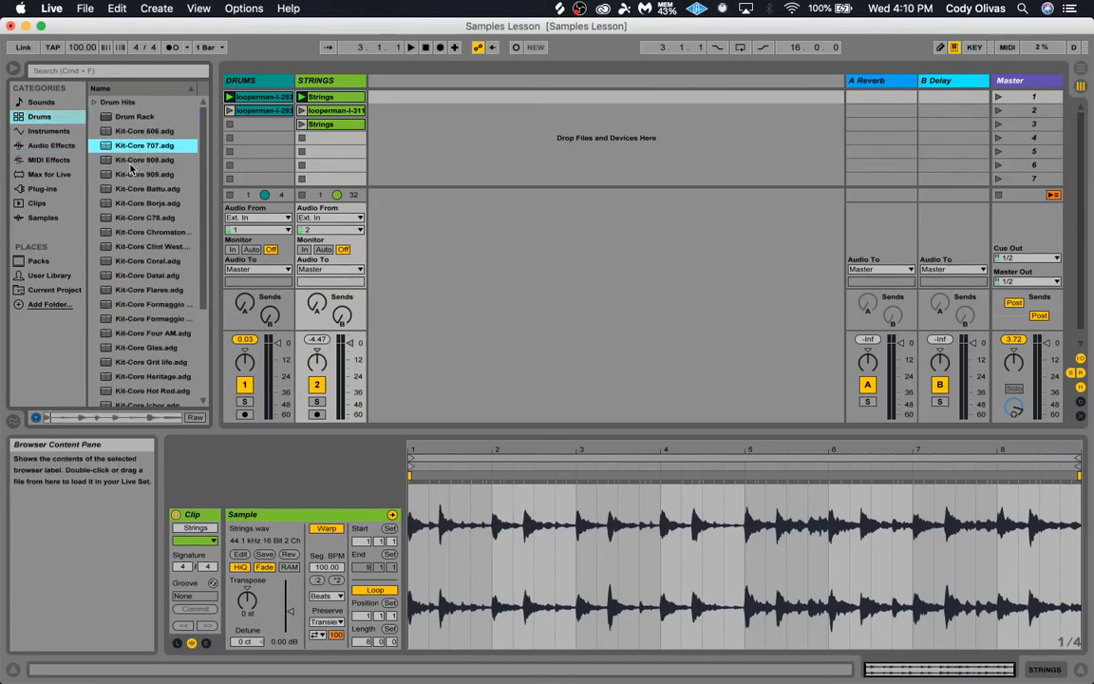
left_click(135, 160)
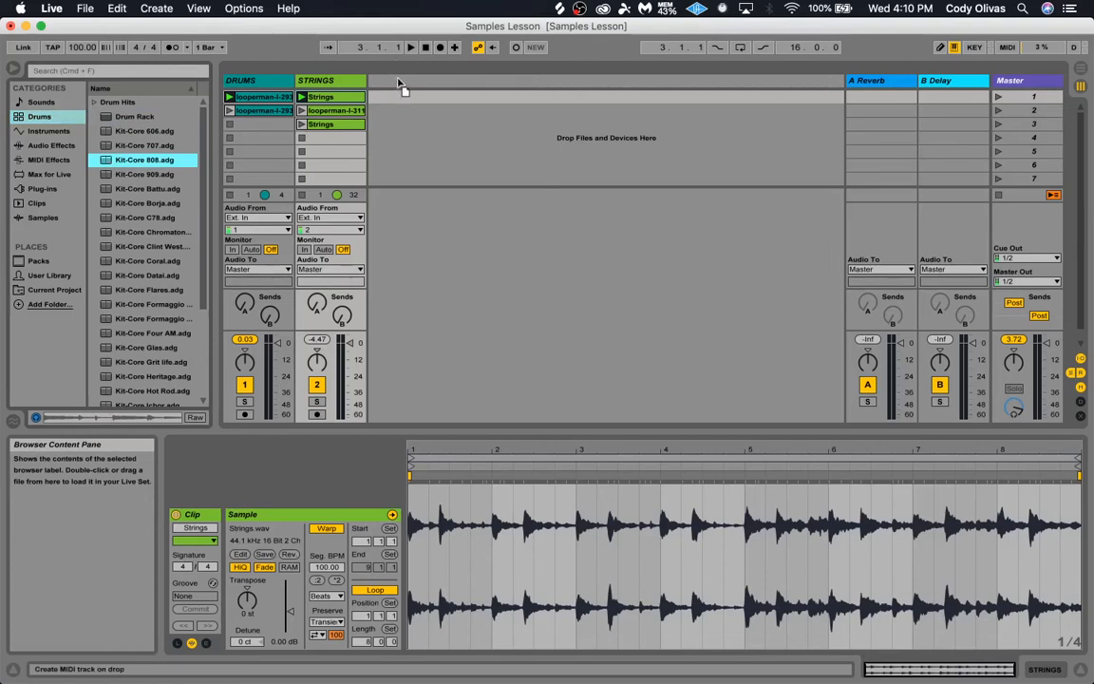
left_click_drag(397, 88, 505, 121)
left_click_drag(491, 124, 493, 125)
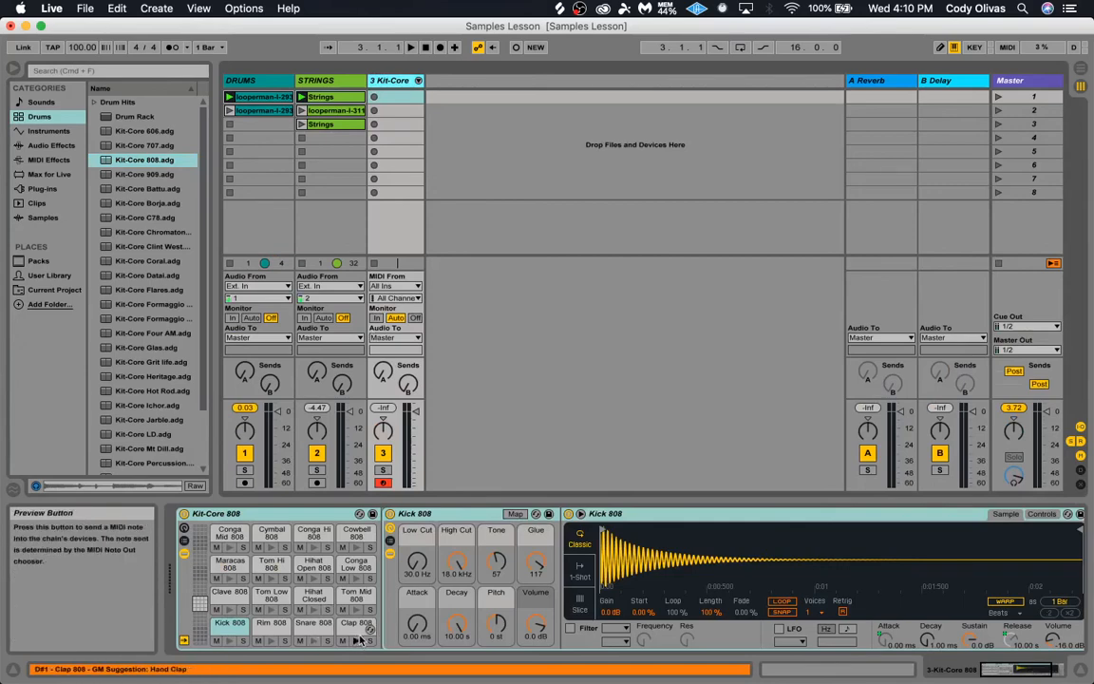
Audition the 808 kick, snare, clave, toms and hi-hat, then record a new clip in Kit-Core's first slot.
left_click(315, 610)
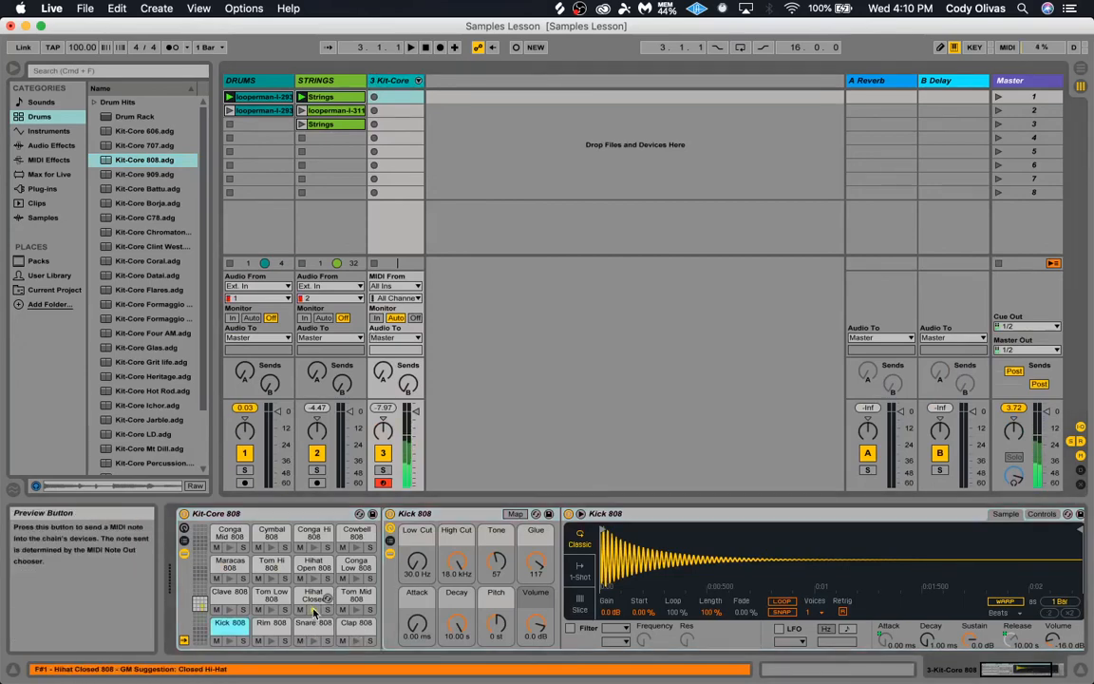
left_click(313, 619)
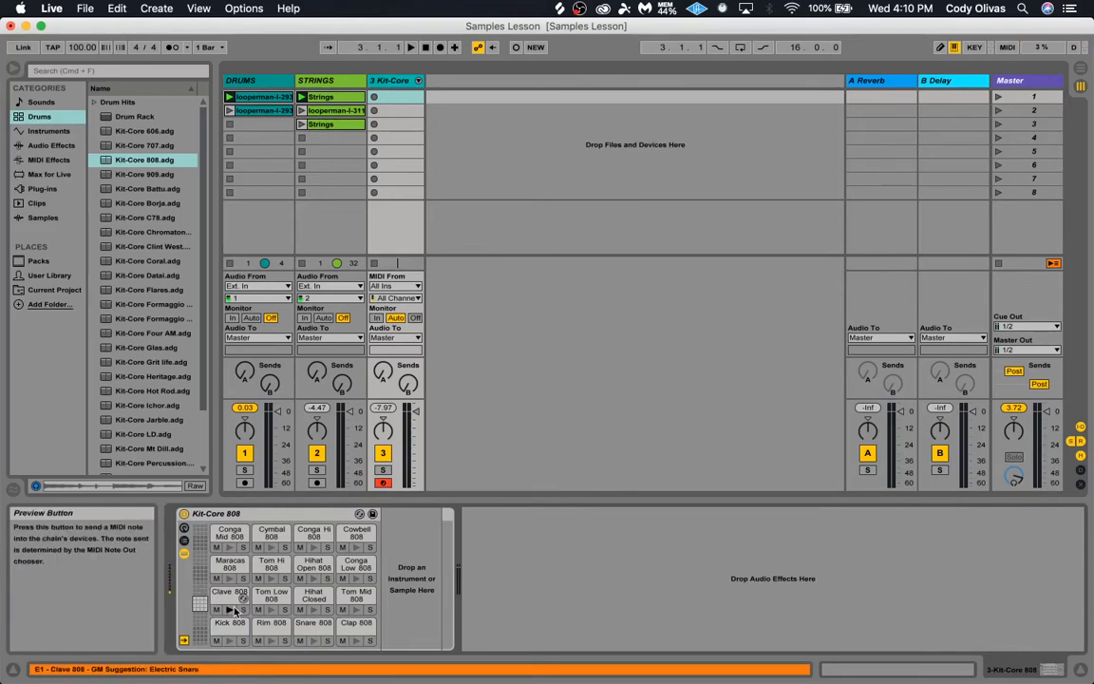
key("a")
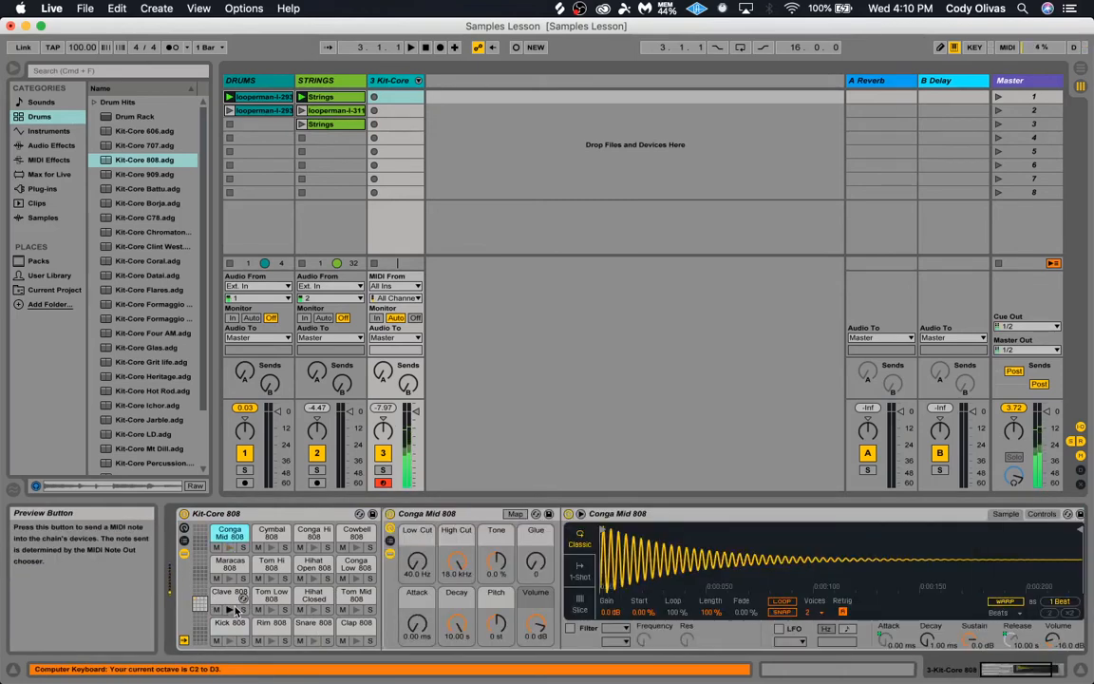
key("a")
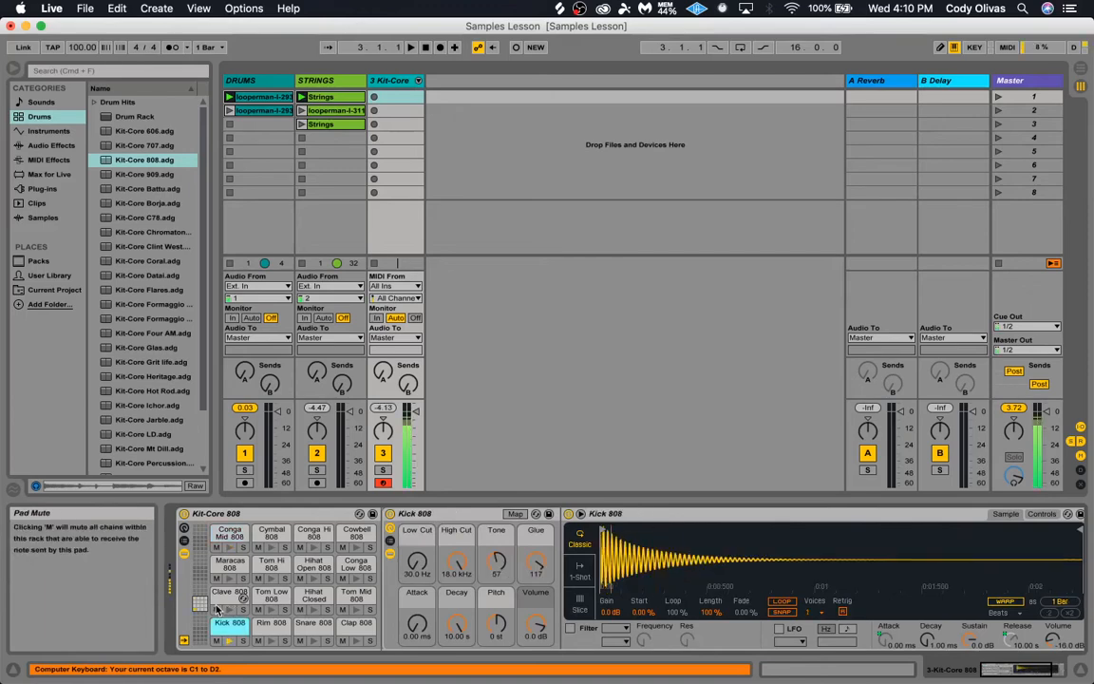
key("s")
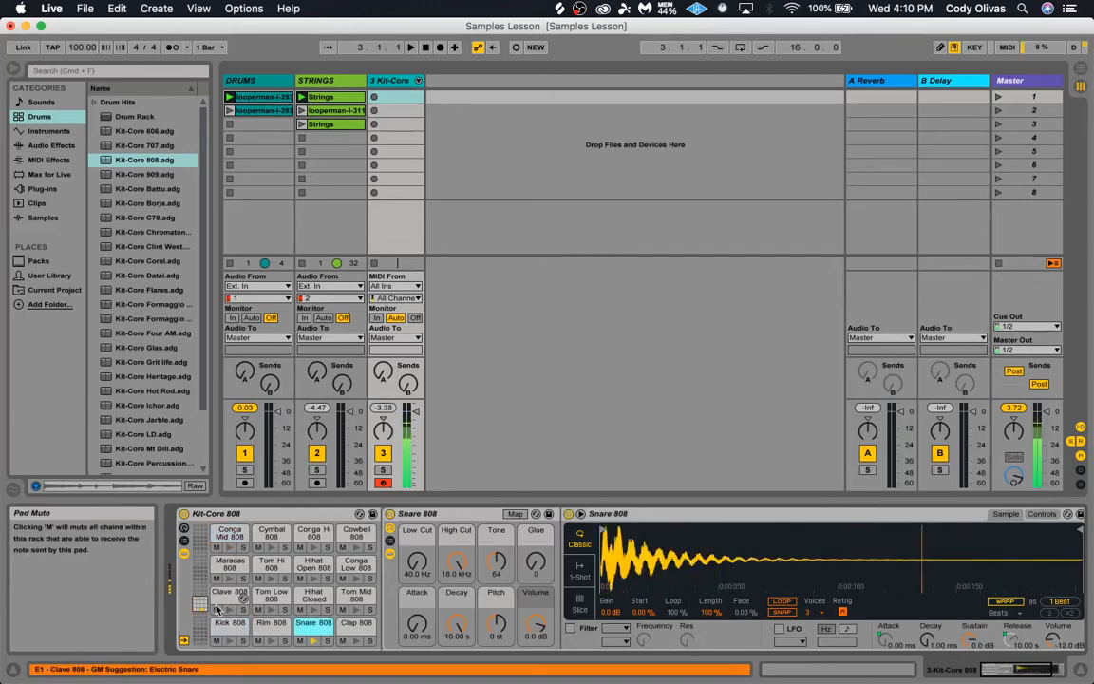
key("d")
key("f")
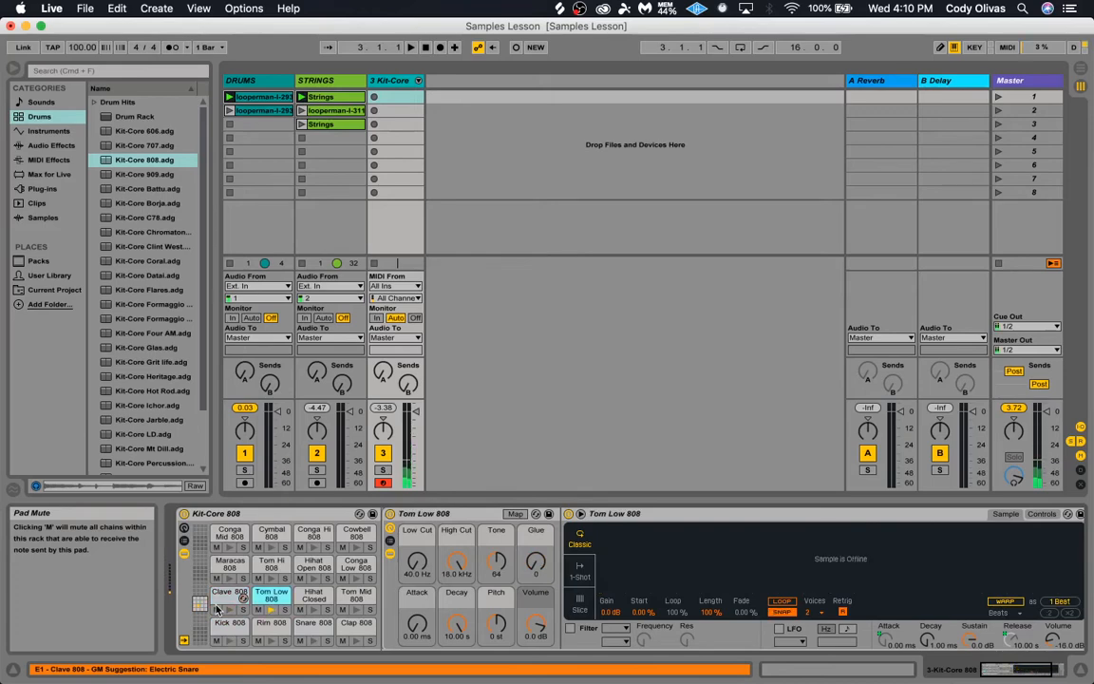
key("g")
key("t")
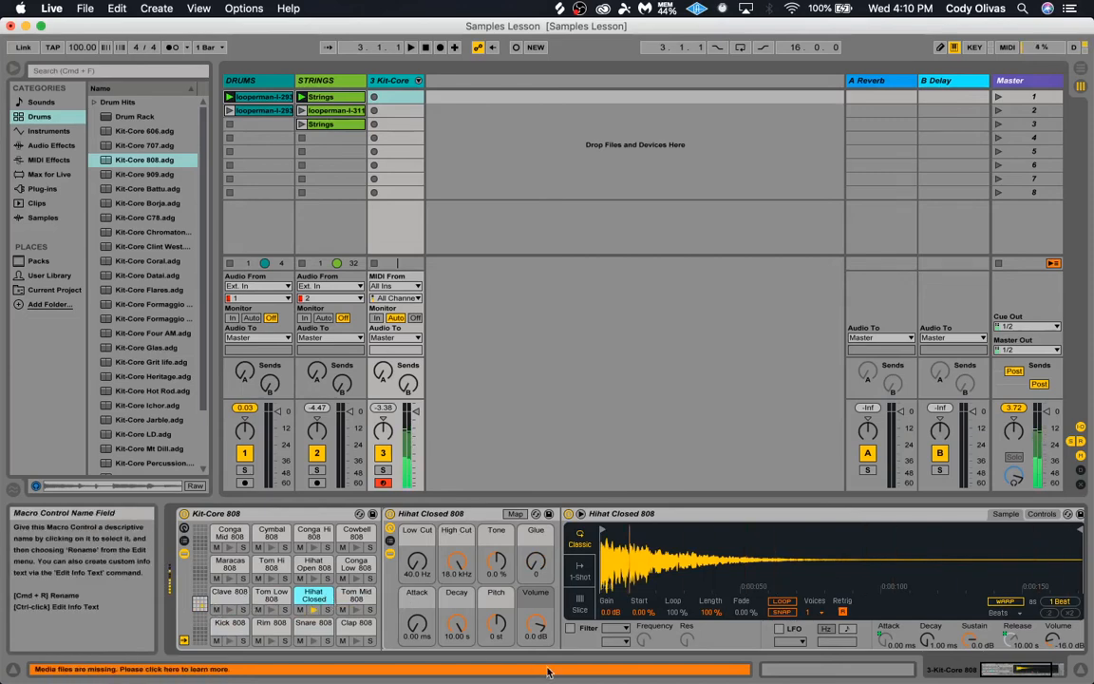
left_click(841, 676)
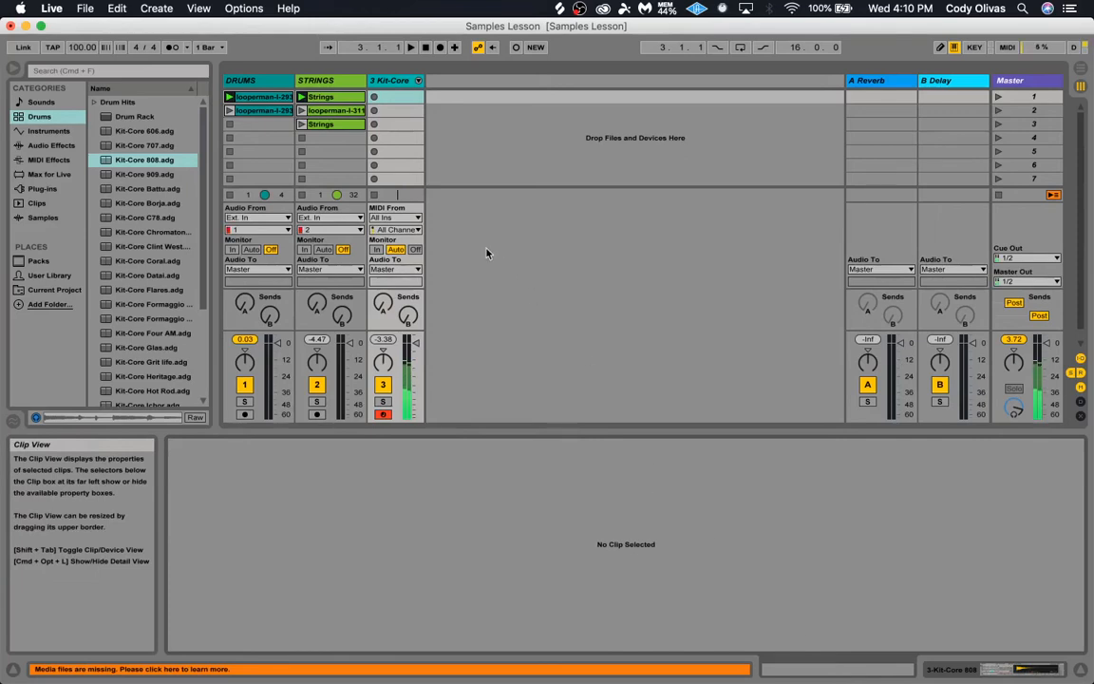
left_click(374, 97)
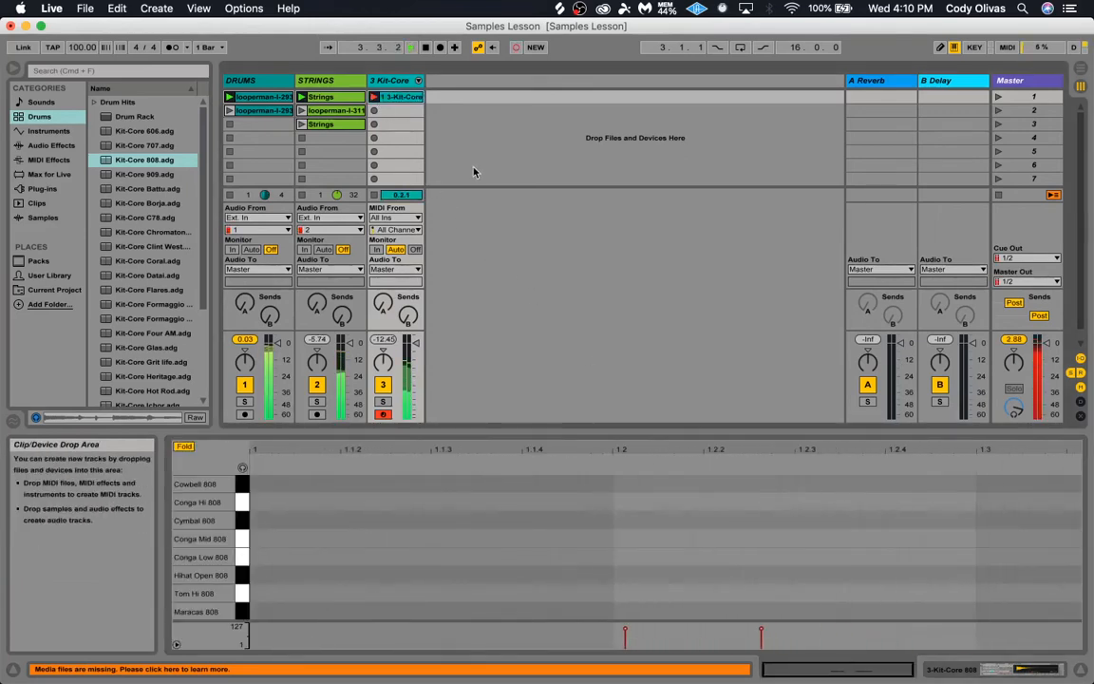
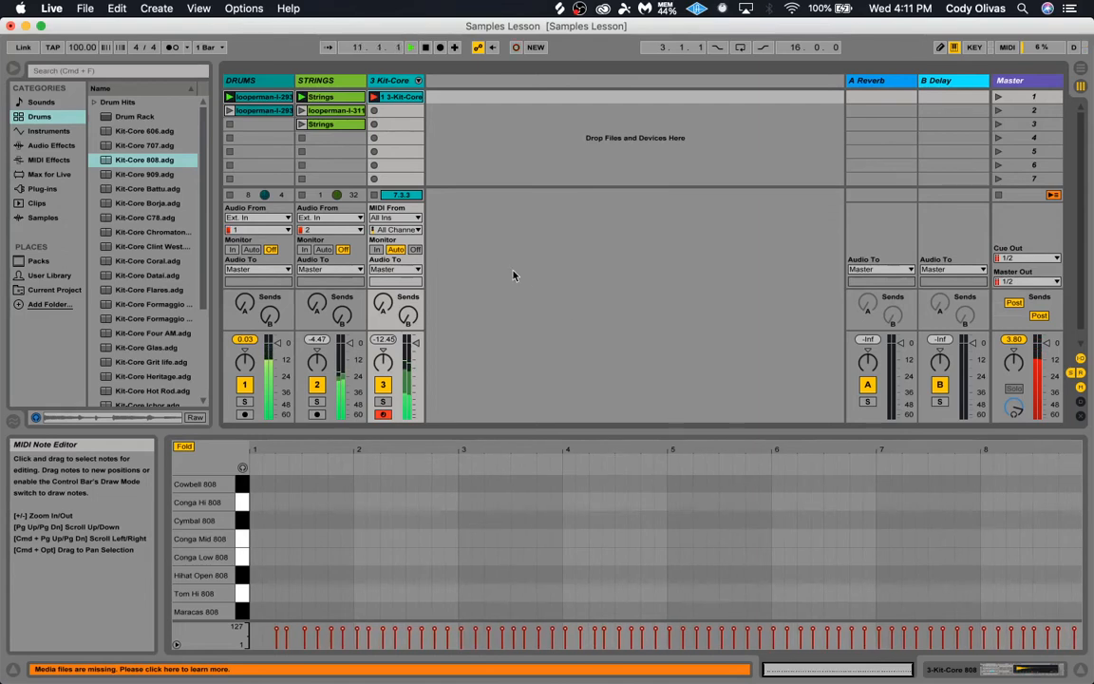
Stop recording and set the Kit-Core 808 clip loop to bars 2–6, a 4-bar length.
key("space")
scroll(788, 570, "down", 4)
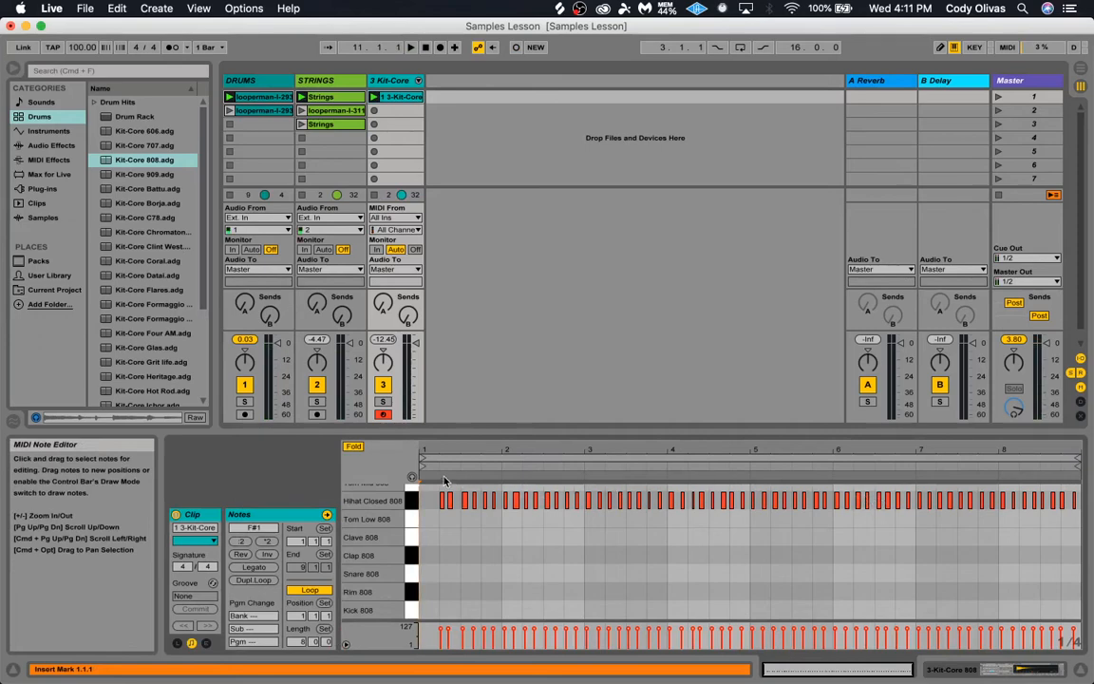
left_click_drag(428, 463, 504, 463)
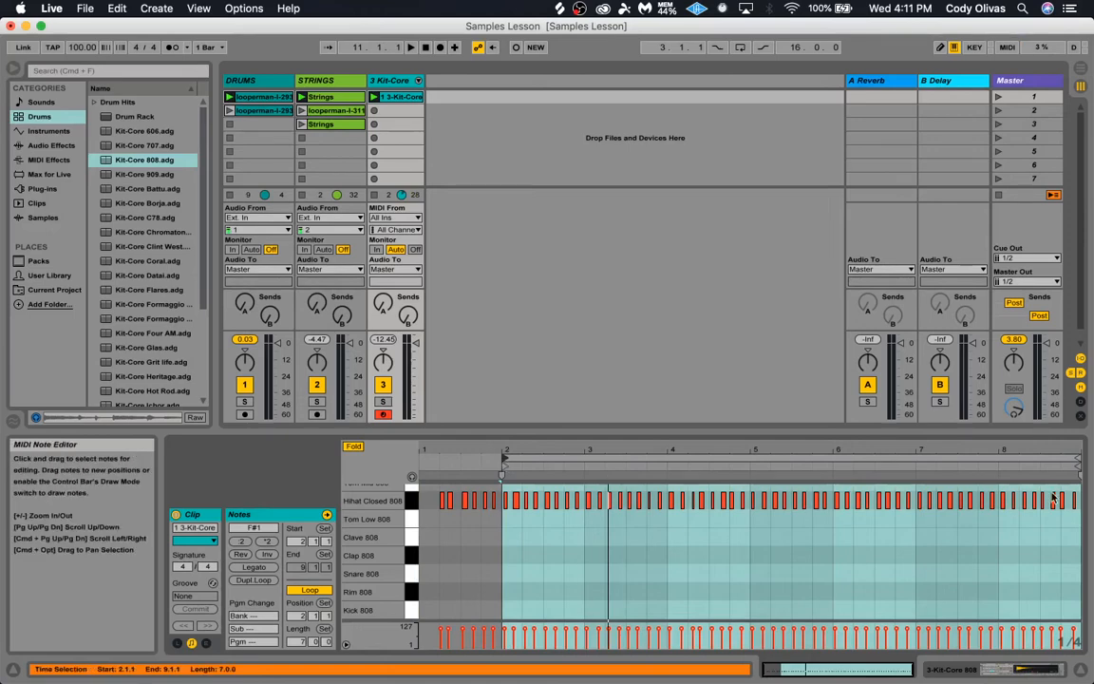
left_click_drag(1069, 463, 832, 462)
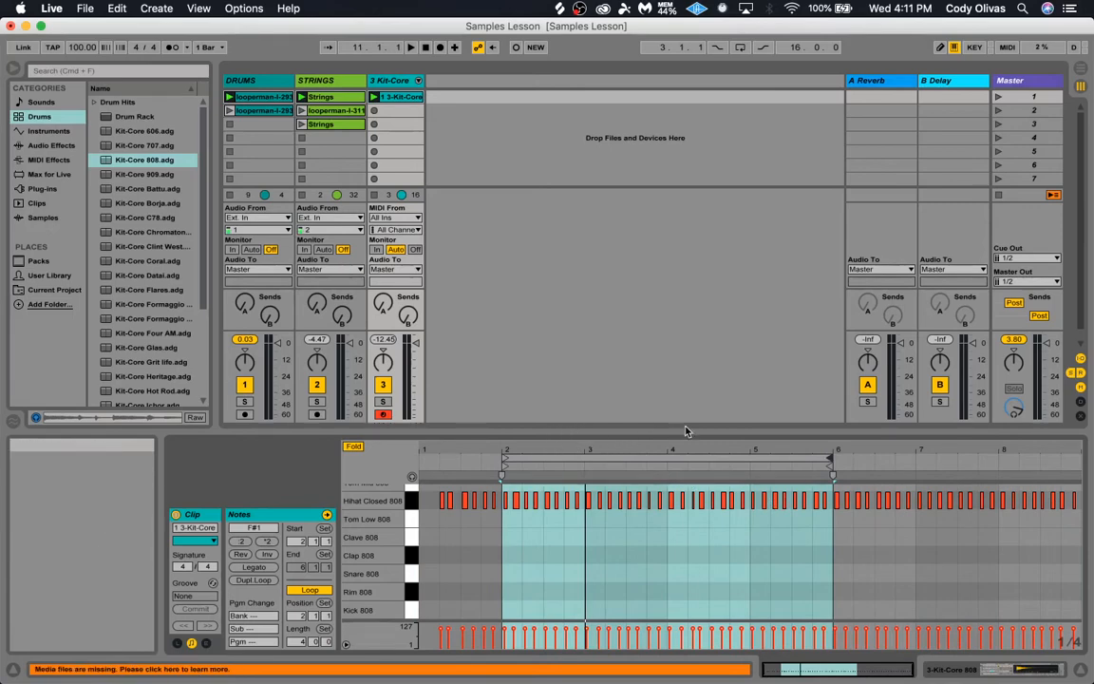
left_click_drag(692, 444, 513, 473)
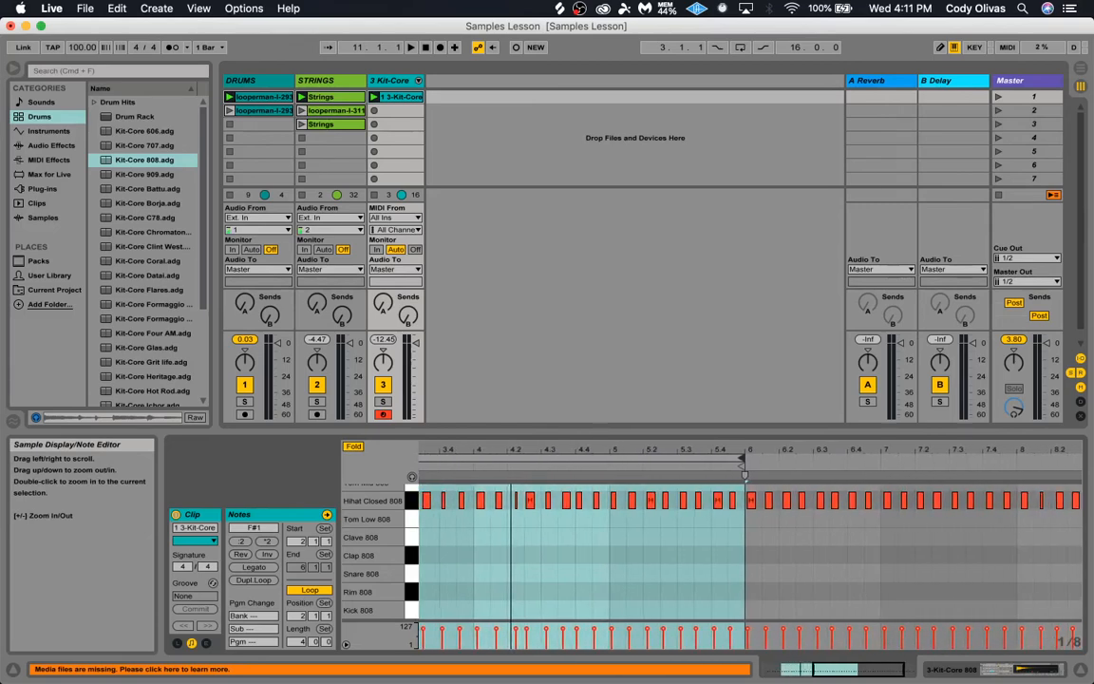
Play the loop and drag a stray off-grid hi-hat note onto 4.2.3.
left_click_drag(574, 448, 889, 451)
left_click(530, 548)
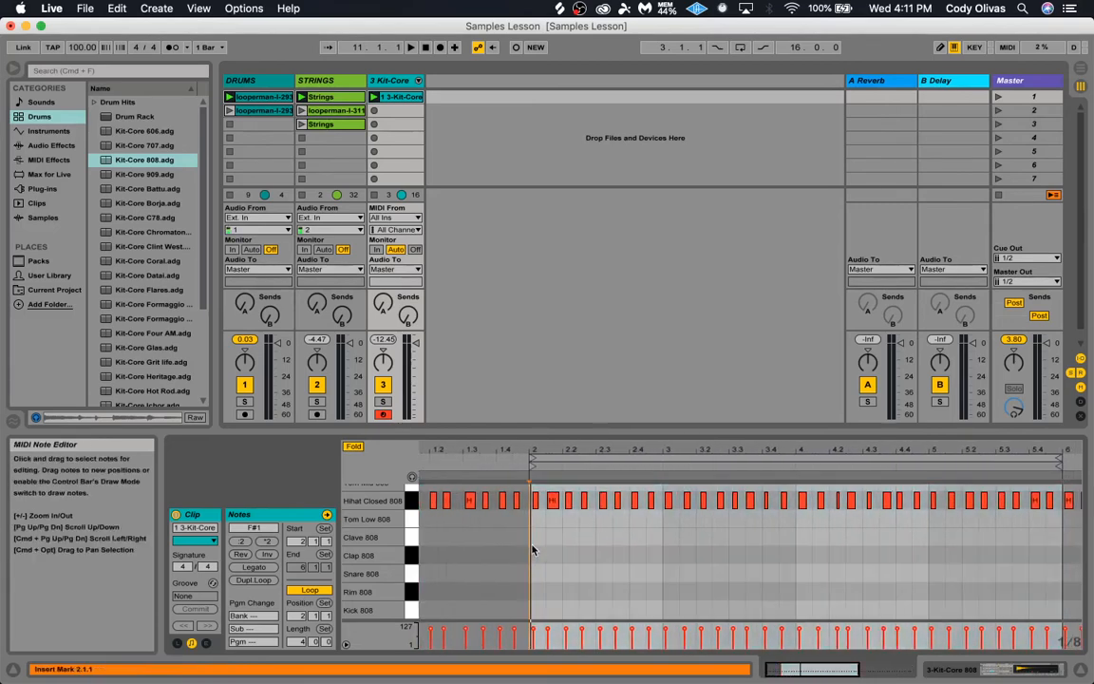
left_click_drag(586, 451, 637, 486)
key("space")
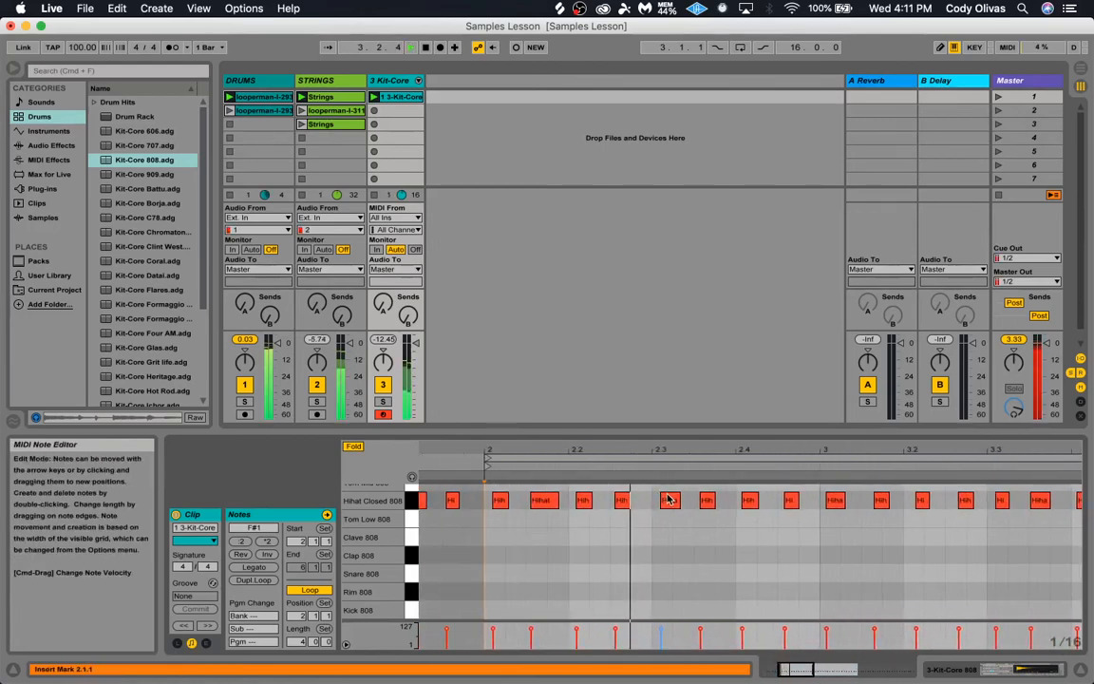
left_click_drag(690, 451, 558, 450)
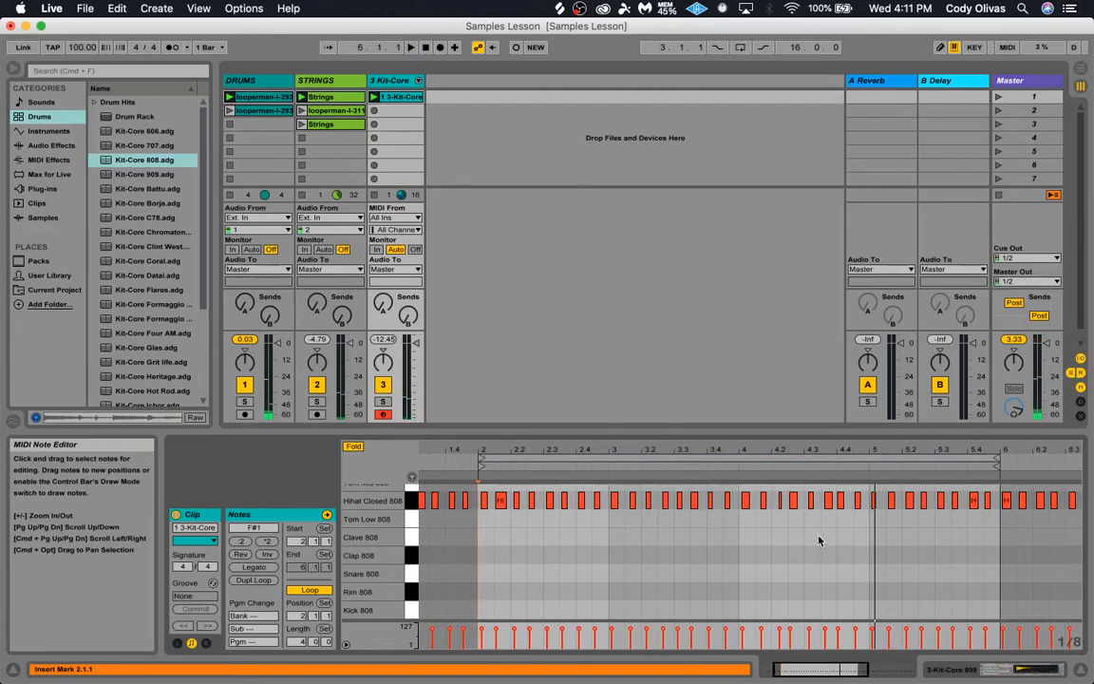
left_click(746, 500)
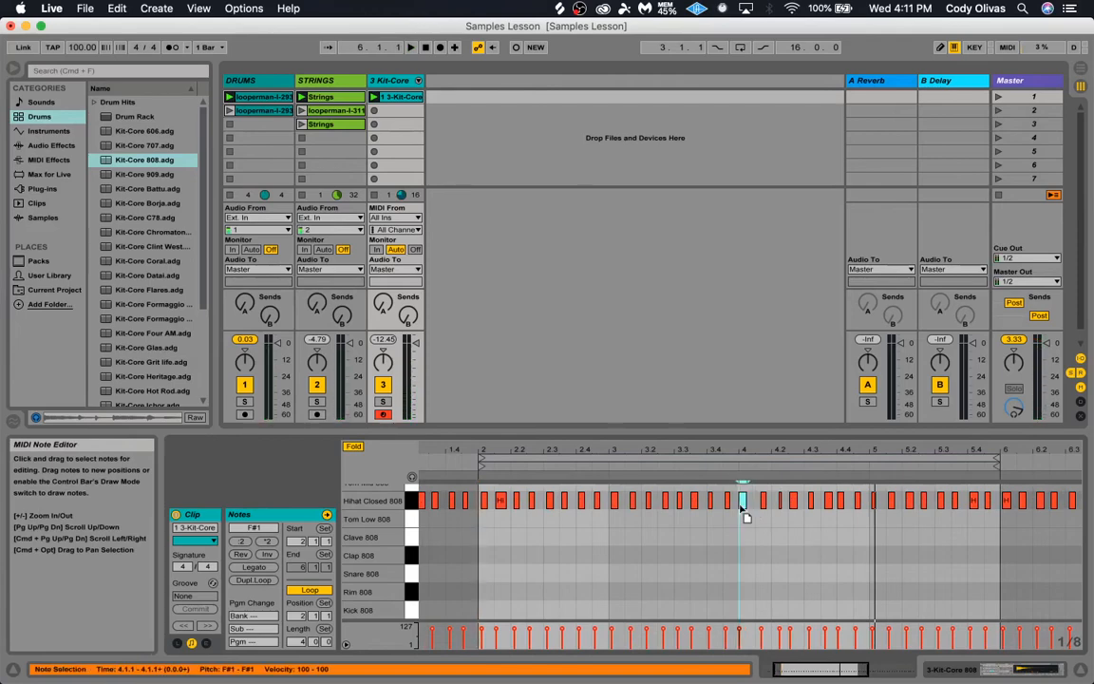
left_click_drag(779, 448, 778, 475)
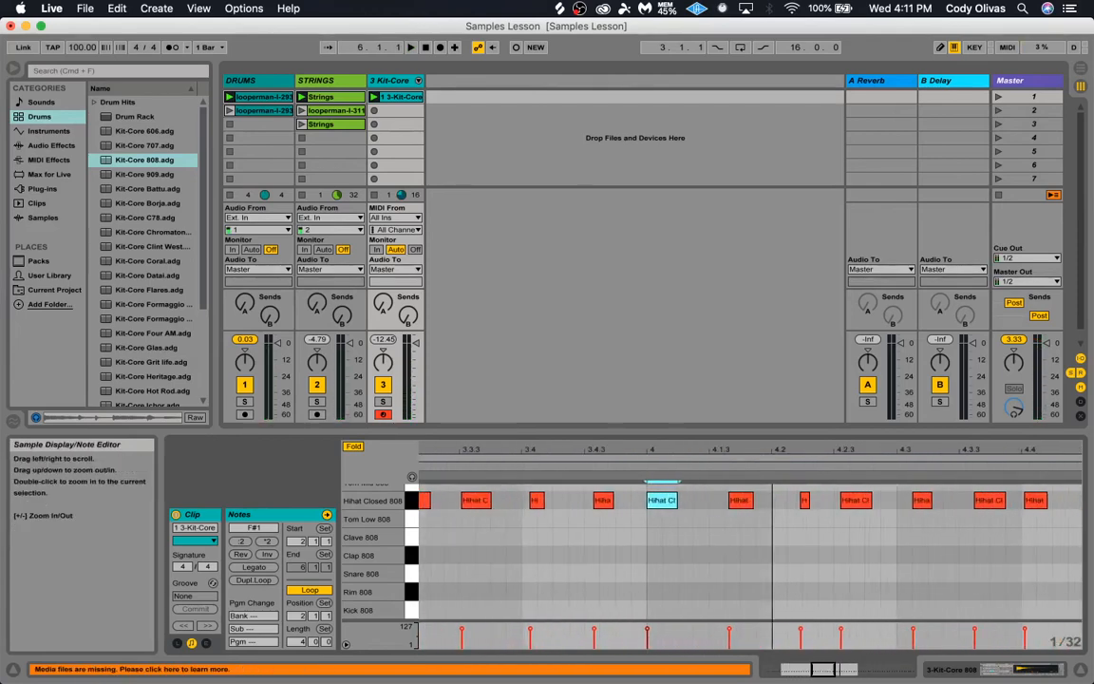
left_click(742, 504)
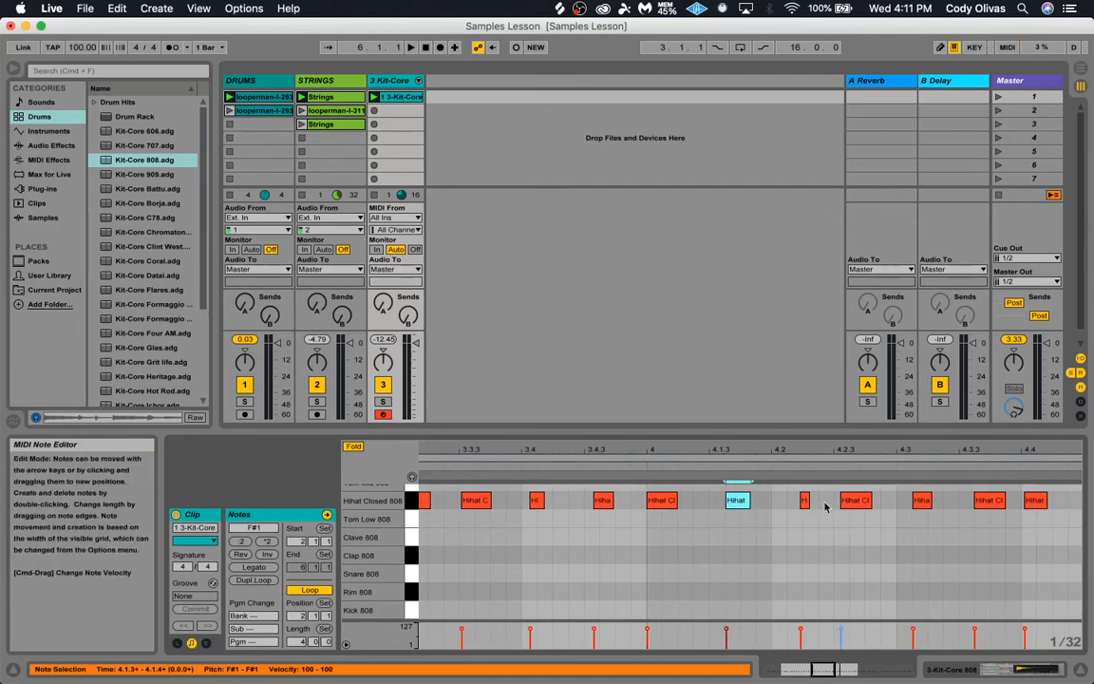
left_click_drag(858, 511, 853, 513)
Marquee-select the Hihat Closed 808 notes across the looped bars 2–6.
left_click_drag(823, 448, 823, 332)
left_click(926, 543)
mouse_move(956, 528)
left_mouse_down()
mouse_move(935, 489)
mouse_move(664, 492)
left_mouse_up()
left_click(932, 560)
left_click_drag(961, 575, 927, 529)
left_click_drag(969, 561, 533, 482)
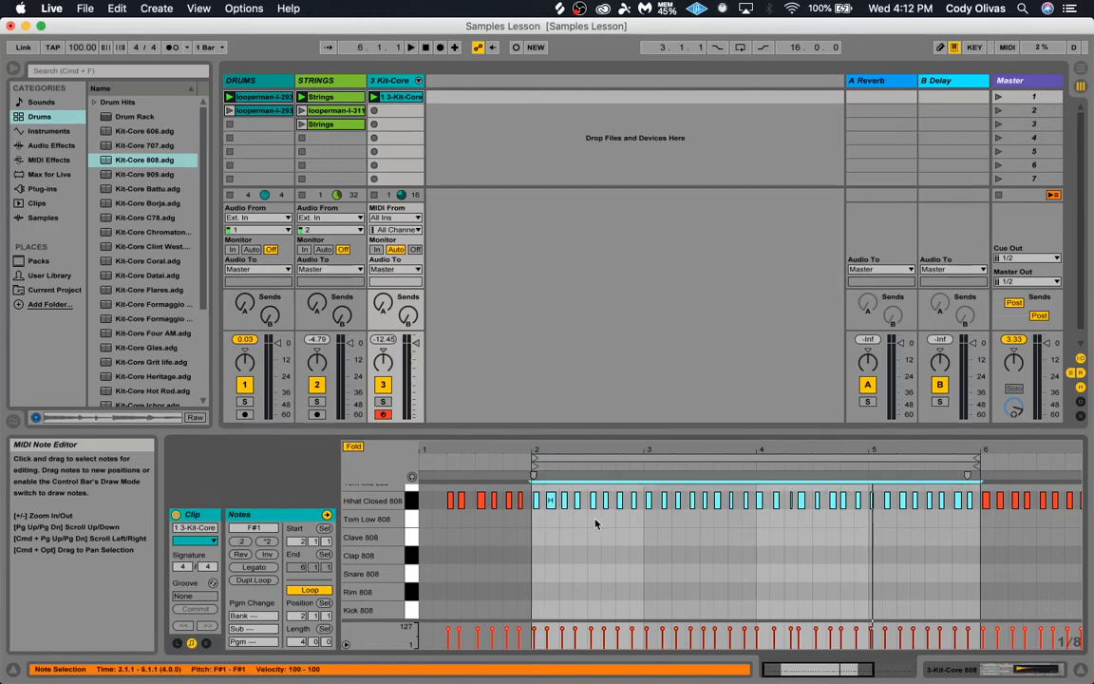
Quantize the selected Hihat Closed 808 notes in bars 2–6 from the right-click menu.
left_click_drag(620, 453, 549, 509)
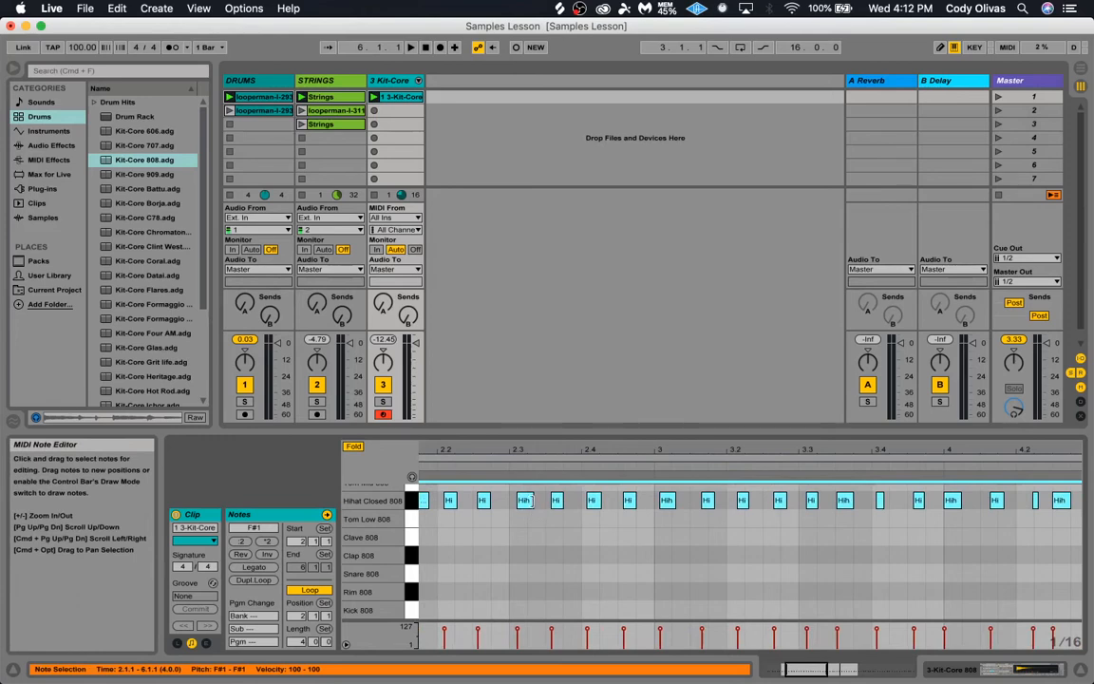
right_click(525, 504)
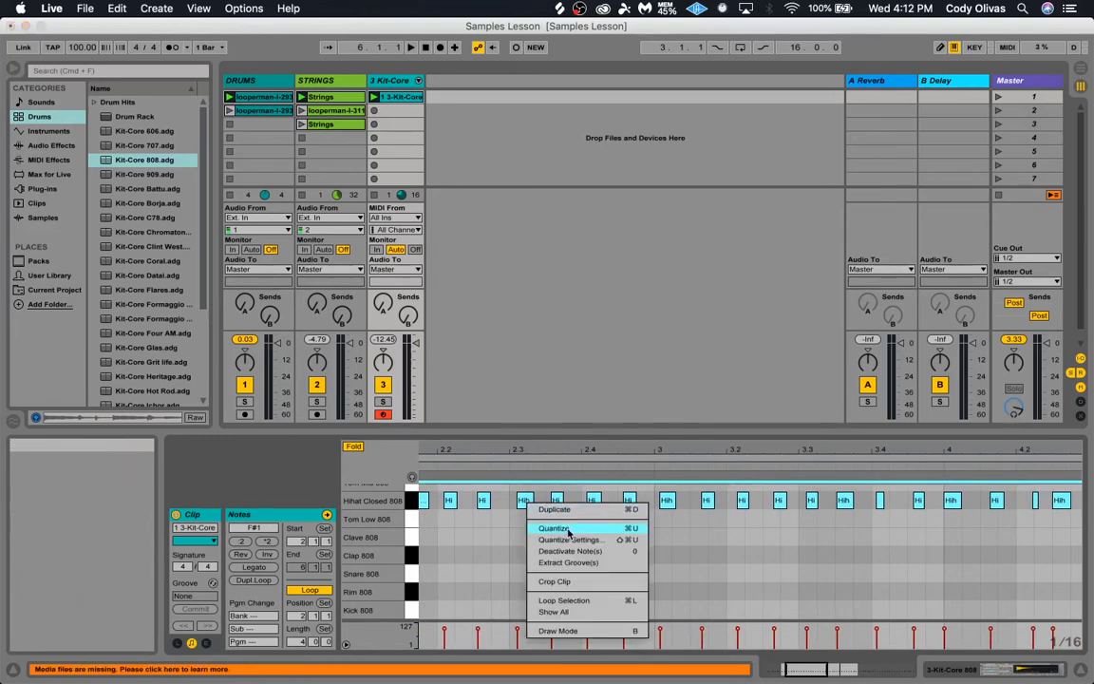
left_click(555, 529)
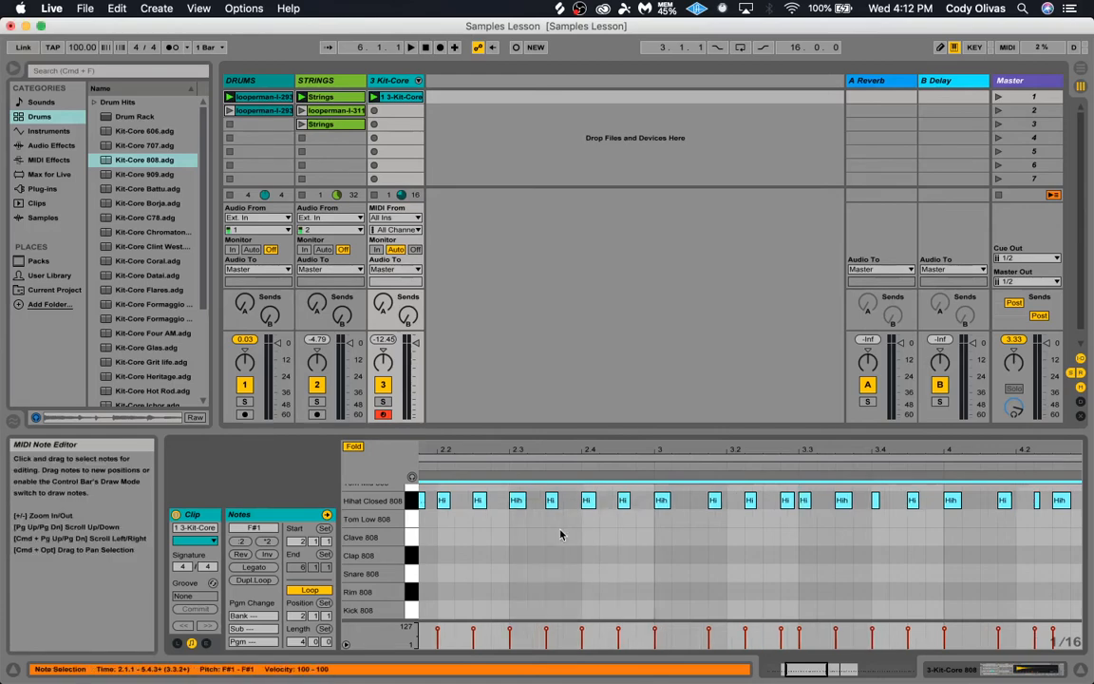
left_click_drag(633, 452, 512, 567)
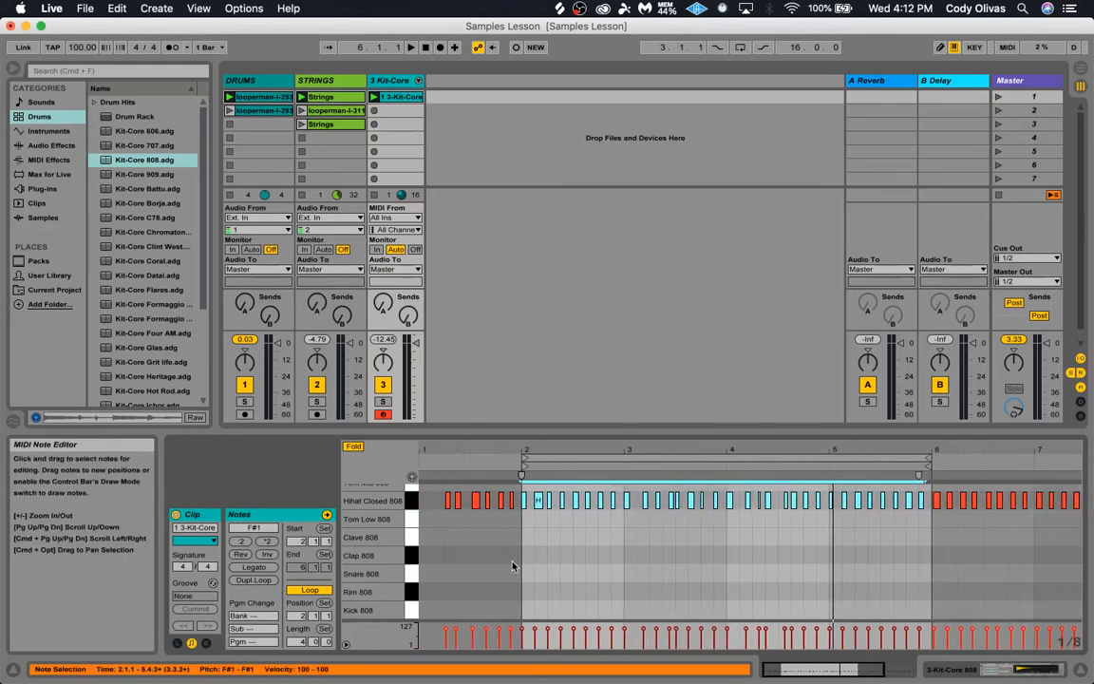
Audition the quantized loop and shift hi-hat notes around bar 3, returning one to 3.1.3.
left_click(526, 543)
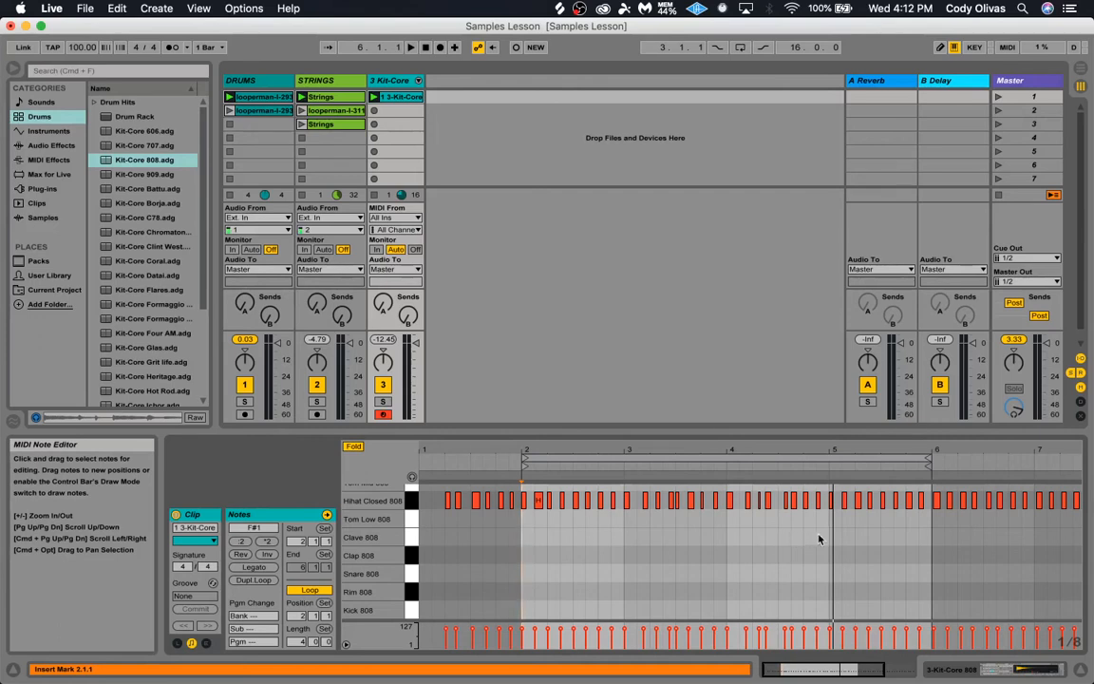
key("space")
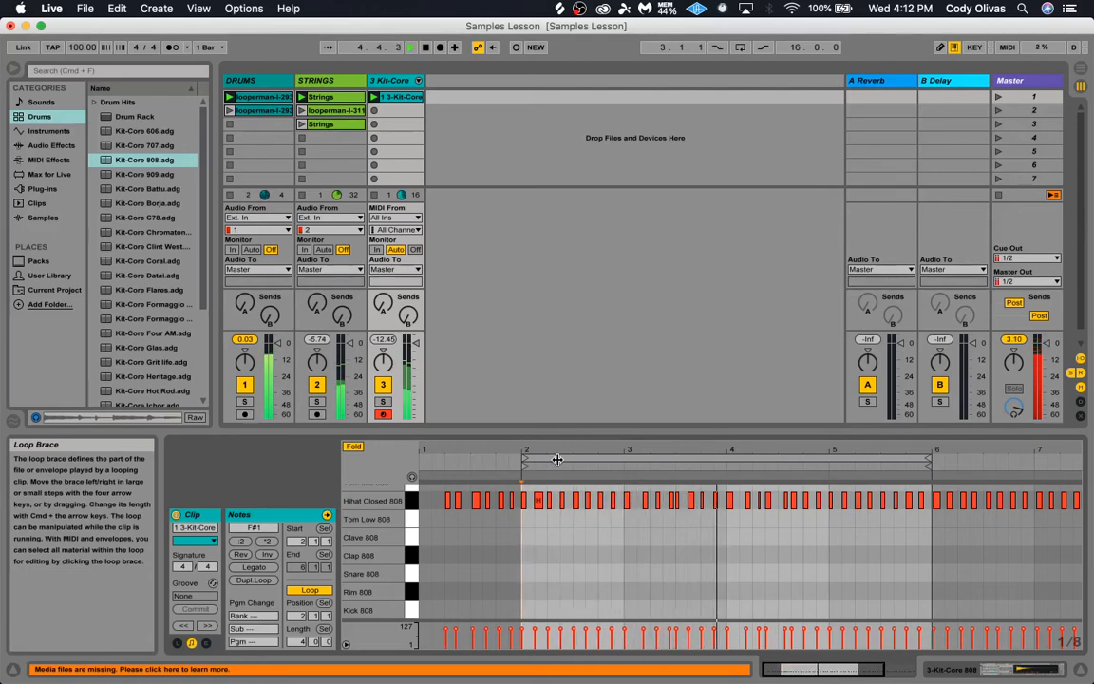
left_click_drag(703, 447, 703, 489)
left_click_drag(576, 506, 562, 516)
left_click(596, 503)
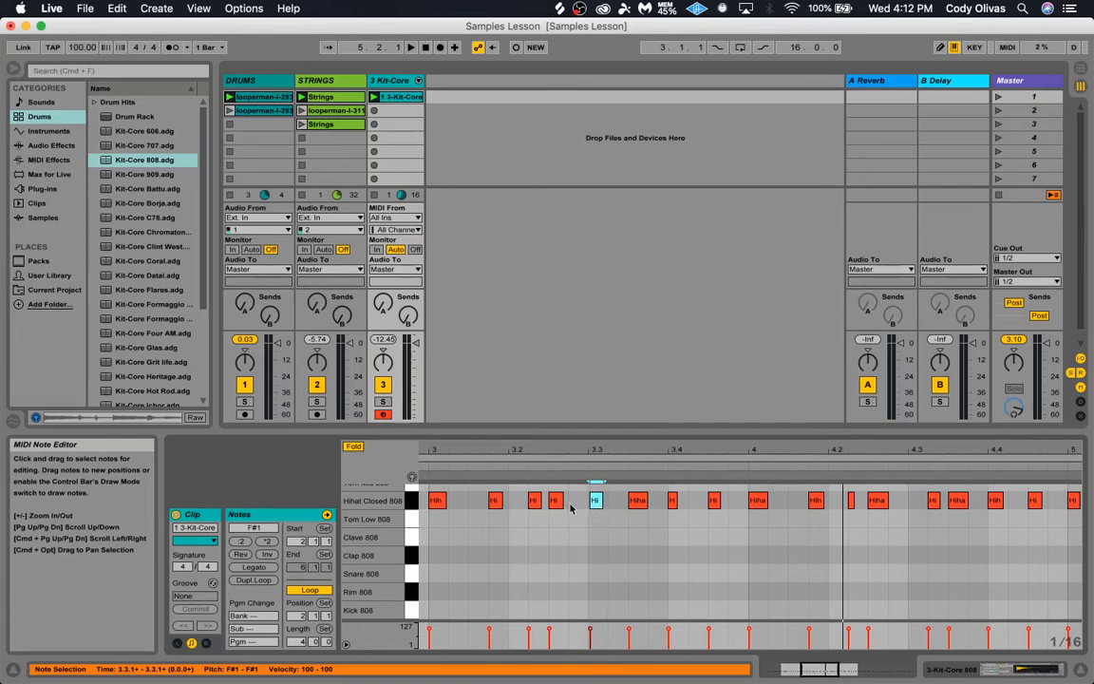
mouse_move(557, 447)
left_mouse_down()
mouse_move(557, 465)
mouse_move(643, 466)
mouse_move(649, 504)
mouse_move(673, 503)
left_mouse_up()
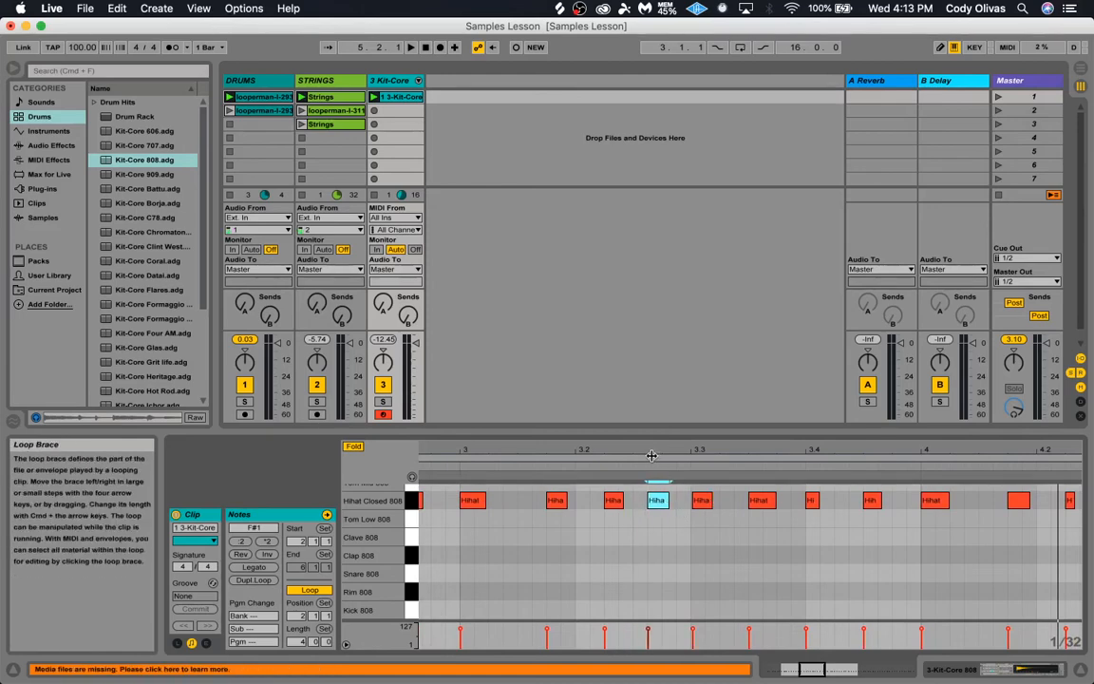
left_click_drag(657, 451, 656, 418)
key("space")
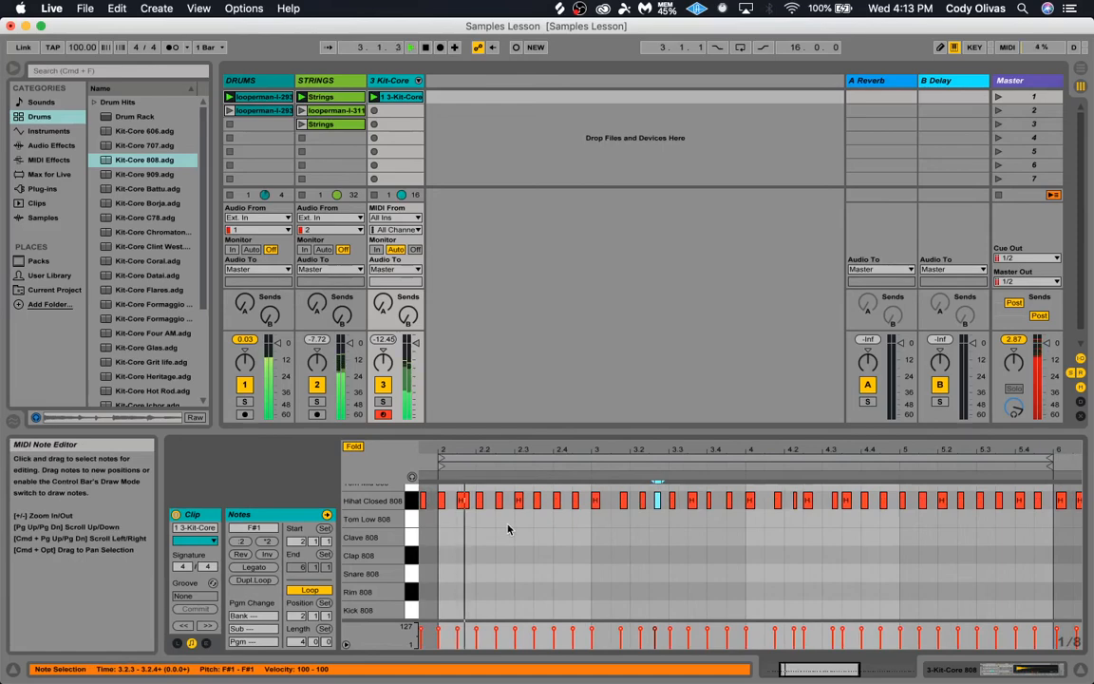
left_click_drag(623, 505, 620, 509)
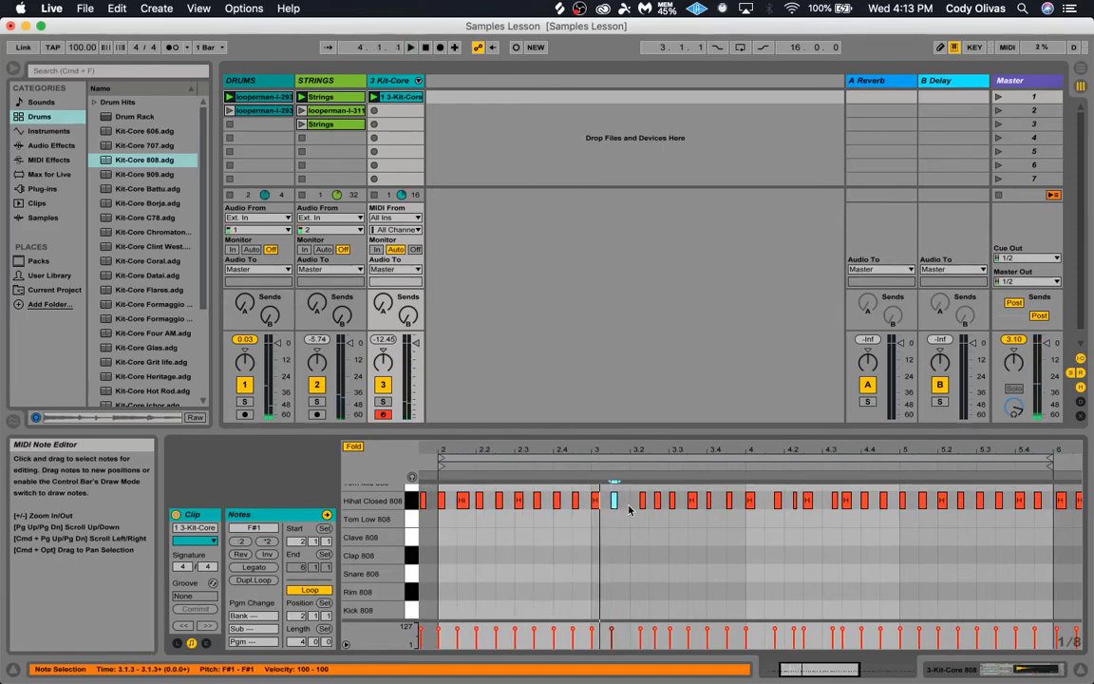
Add a hi-hat note at 3.2.1 and move neighbouring notes onto 3.2.1 and 3.2.3.
key("plus")
key("plus")
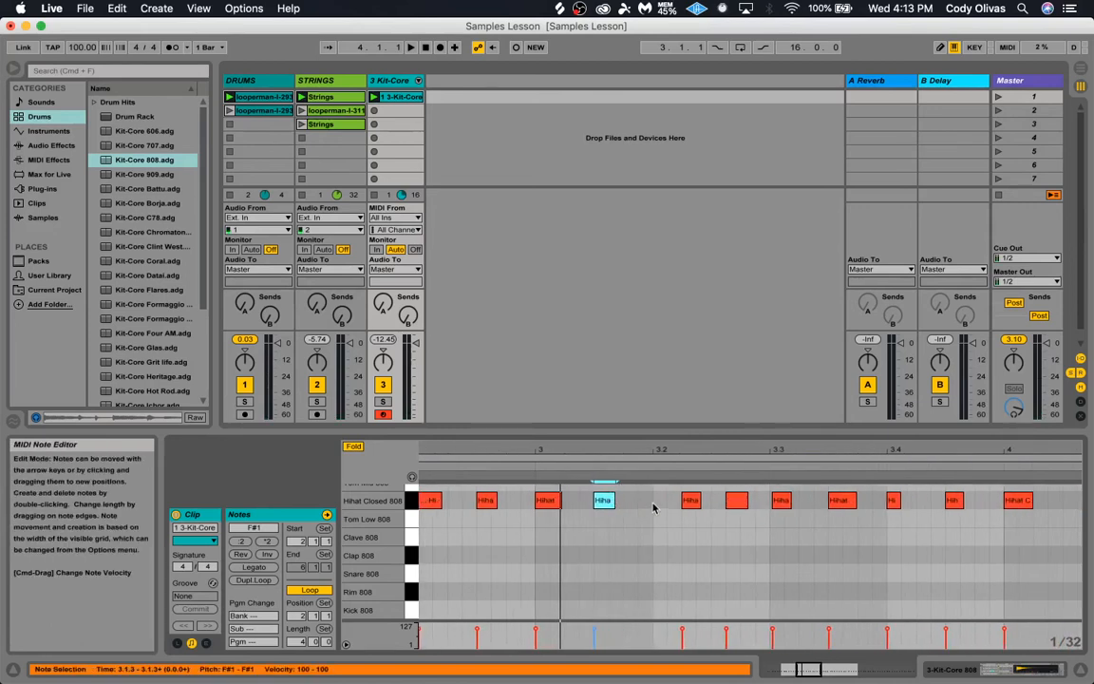
double_click(656, 503)
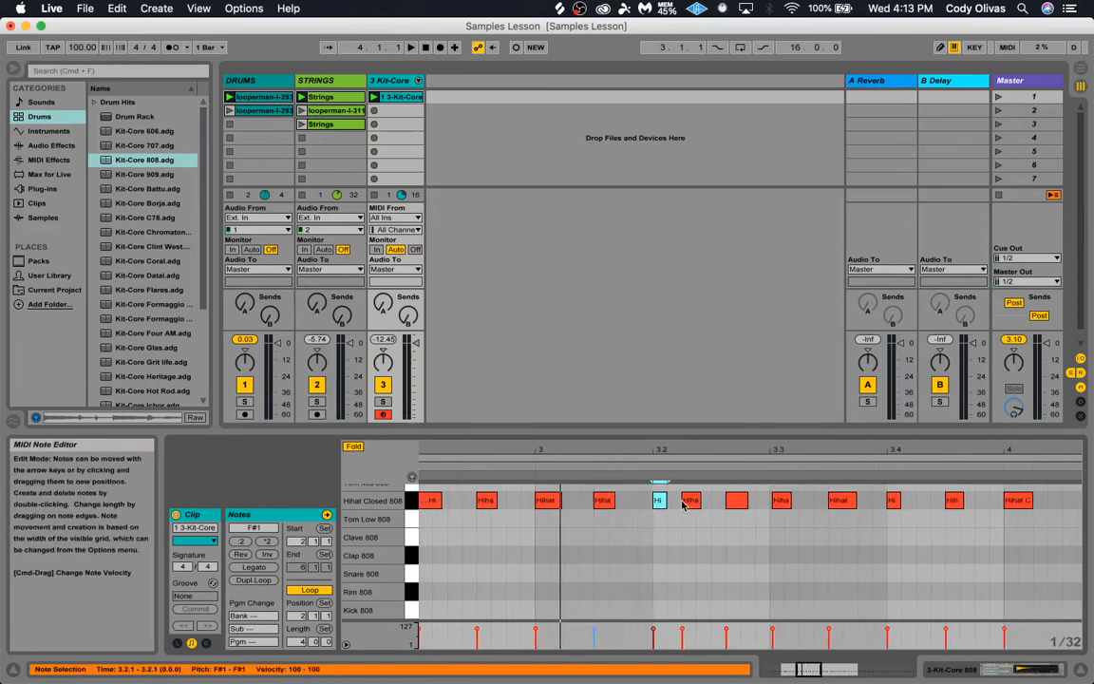
left_click(691, 501)
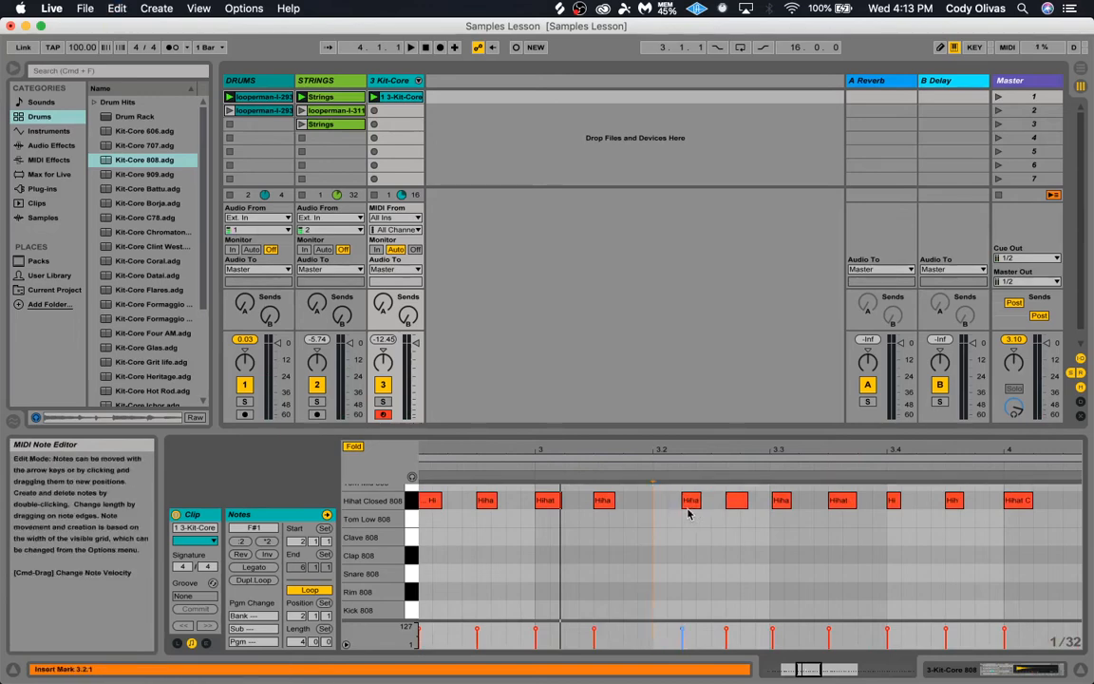
left_click_drag(691, 503, 668, 516)
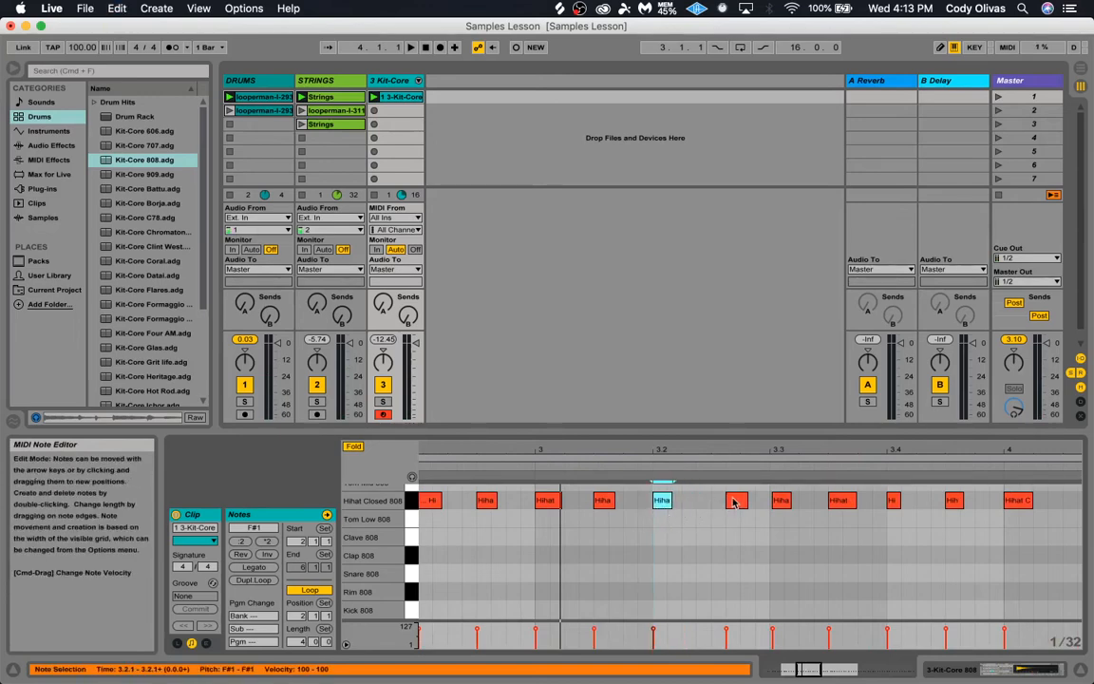
left_click_drag(734, 501, 727, 510)
left_click(780, 502)
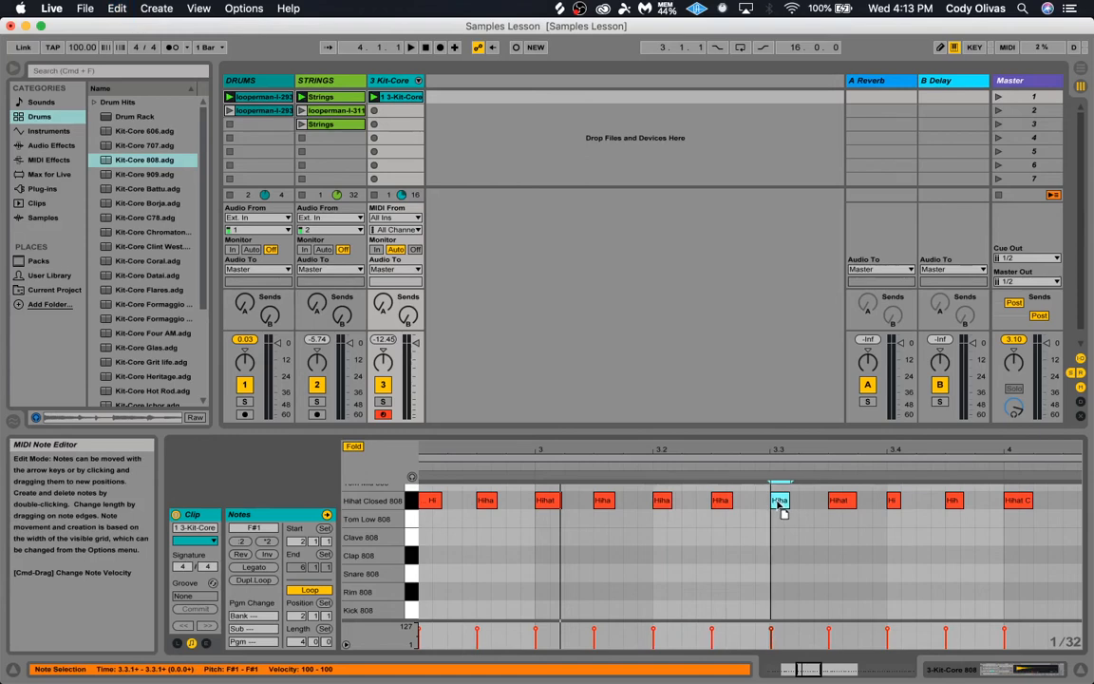
left_click_drag(722, 450, 723, 385)
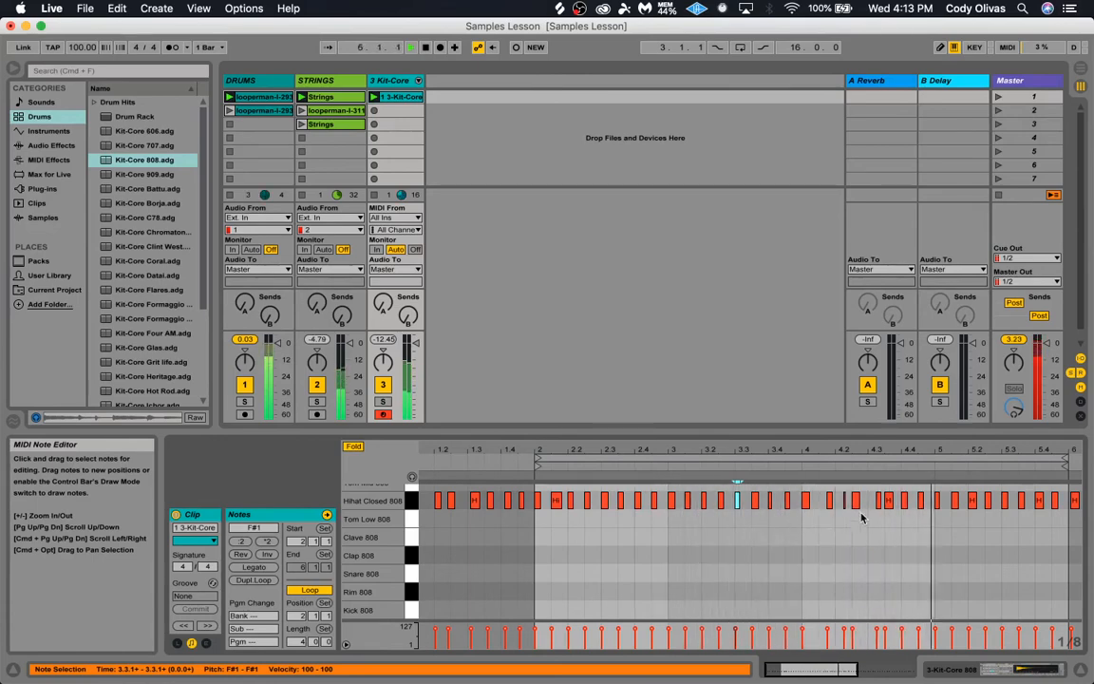
Audition the hi-hat pattern around beat 4 across bars 2–6.
left_click_drag(907, 448, 876, 508)
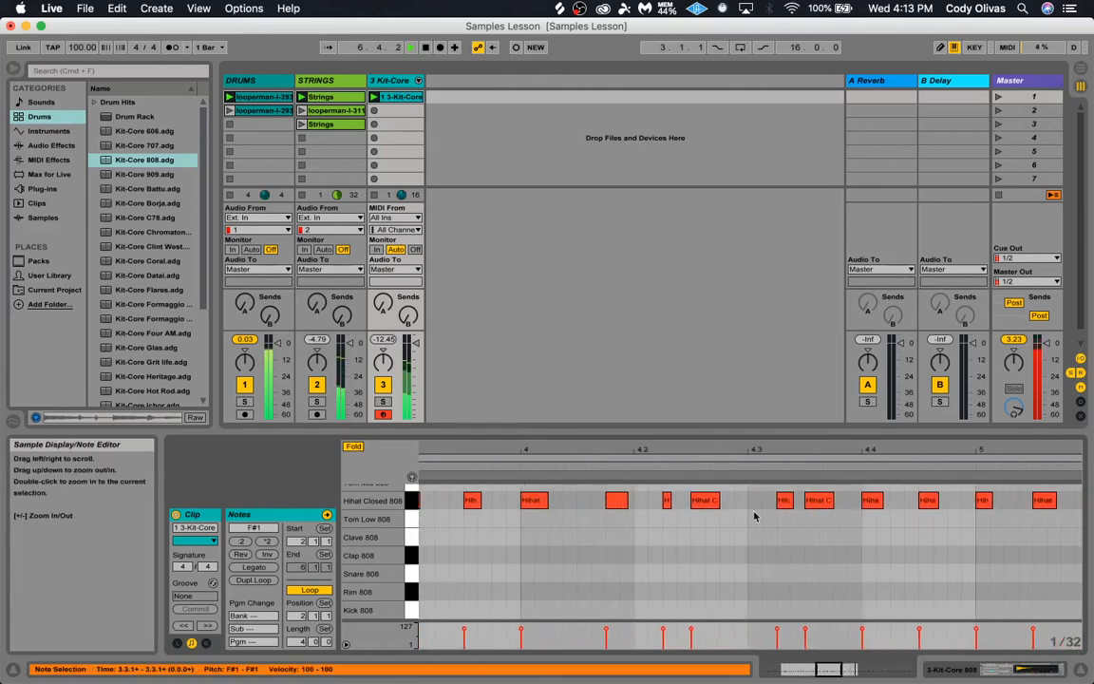
key("space")
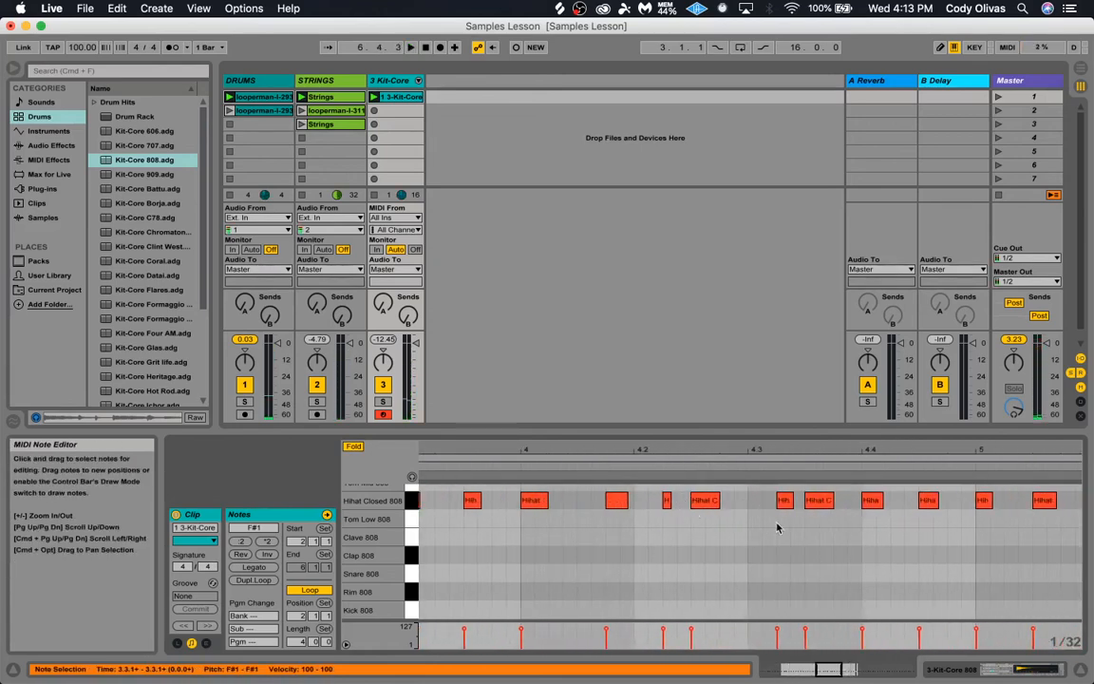
left_click_drag(756, 452, 757, 416)
key("space")
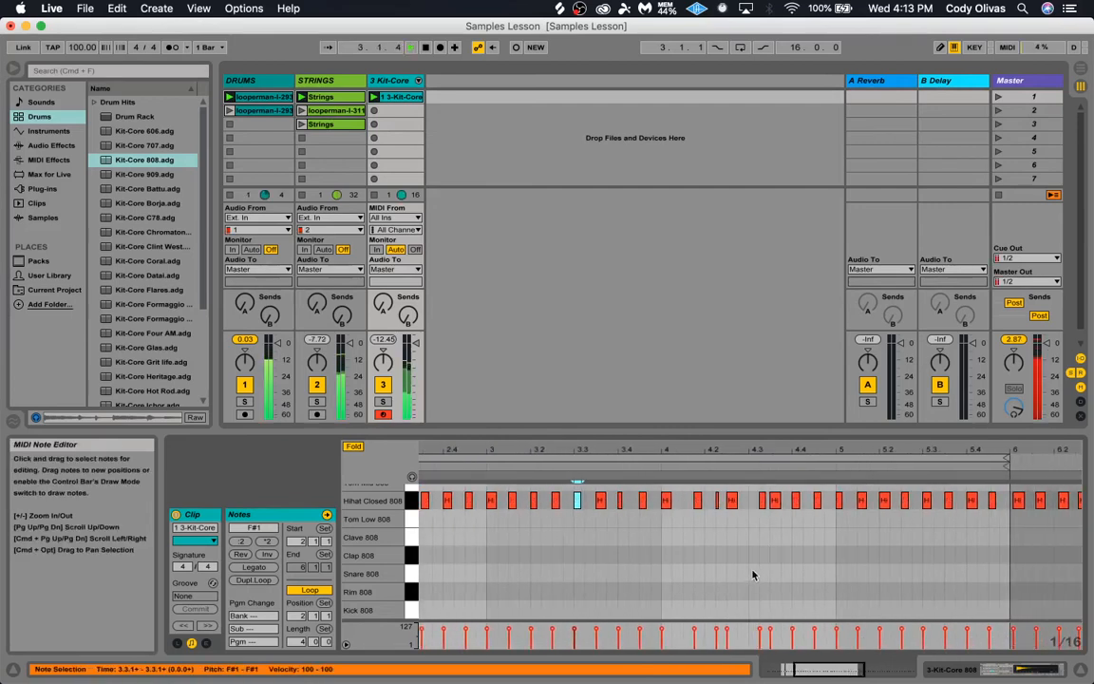
left_click_drag(709, 452, 699, 420)
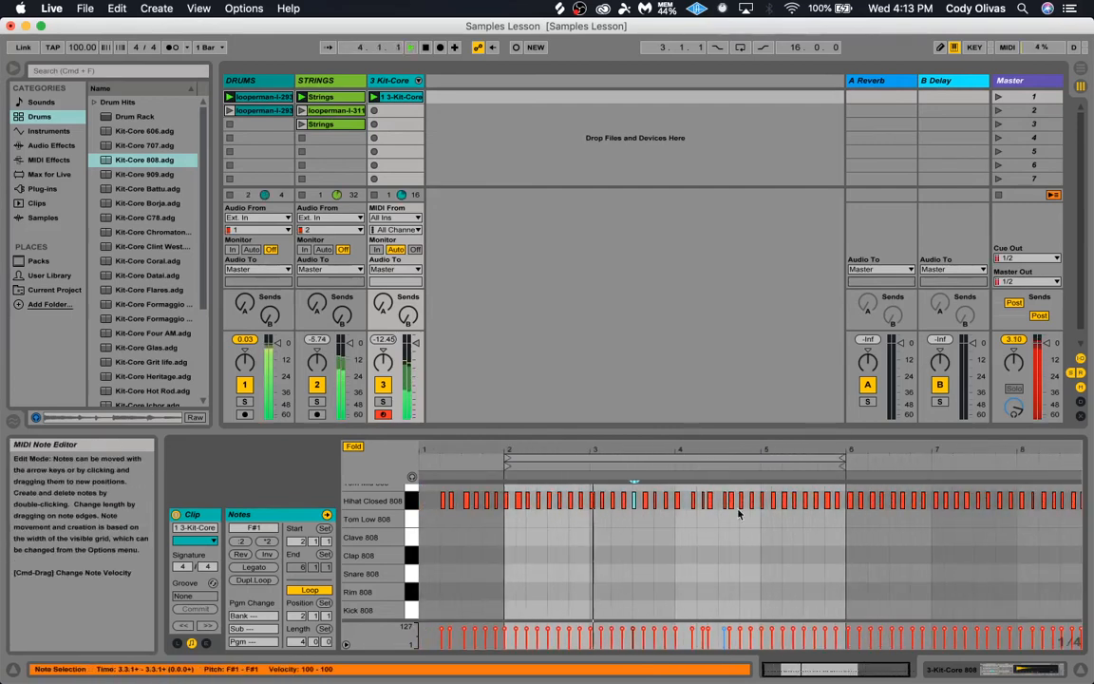
left_click_drag(755, 452, 755, 475)
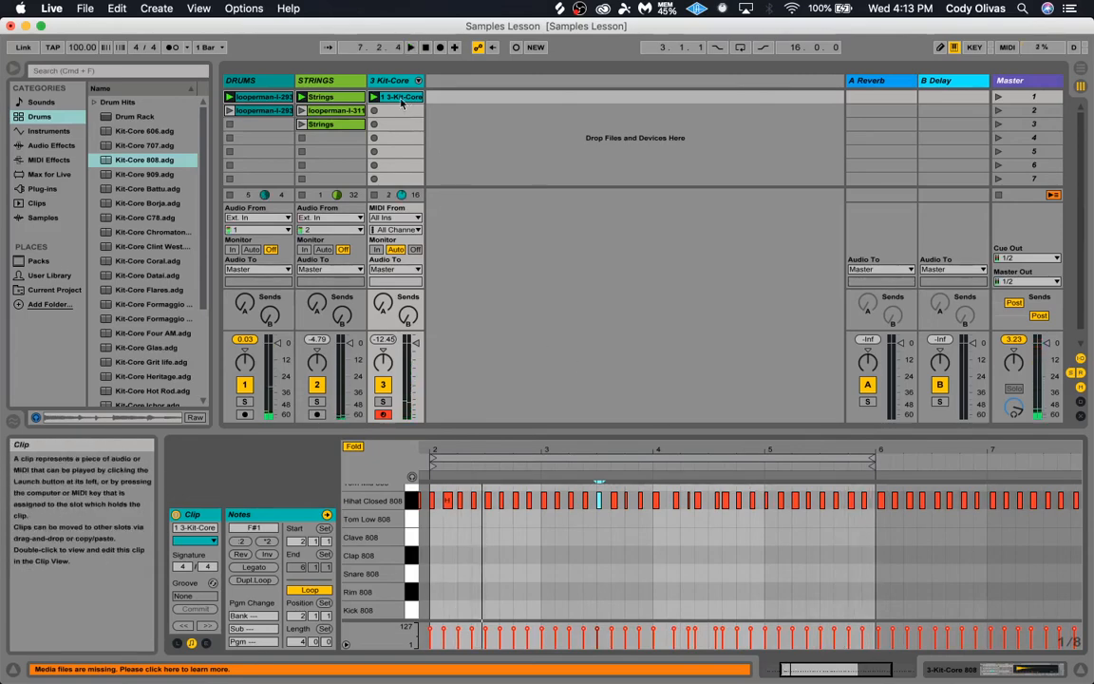
key("Tab")
key("Tab")
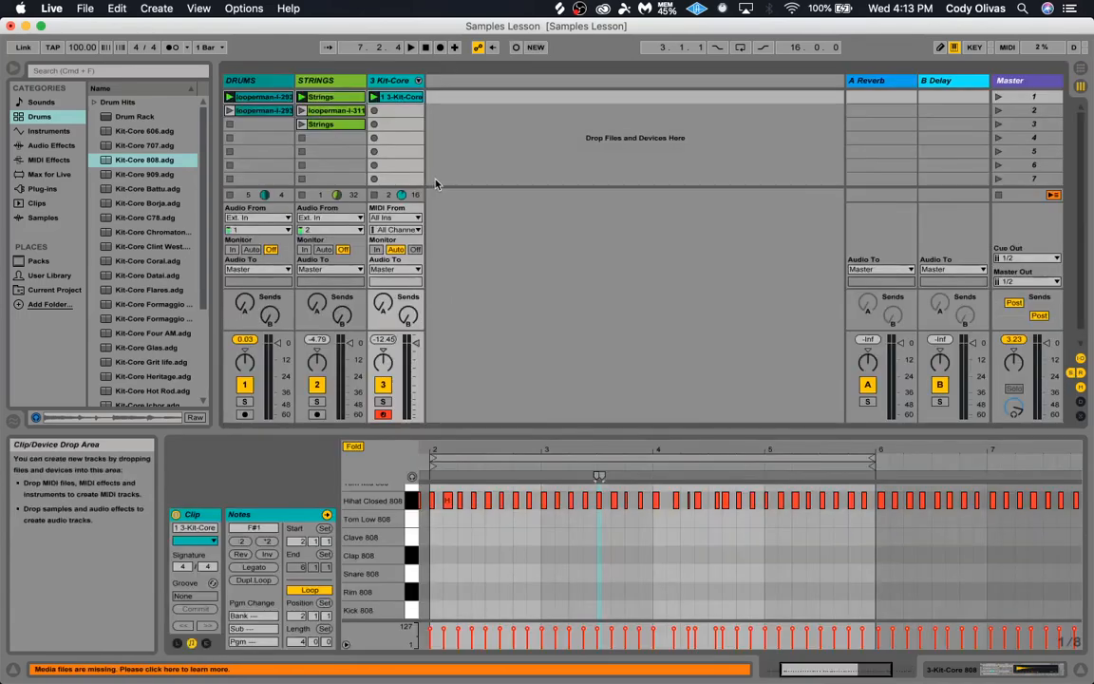
Place the looperman drum loop on the DRUMS track at bar 3 in the Arrangement.
left_click(252, 99)
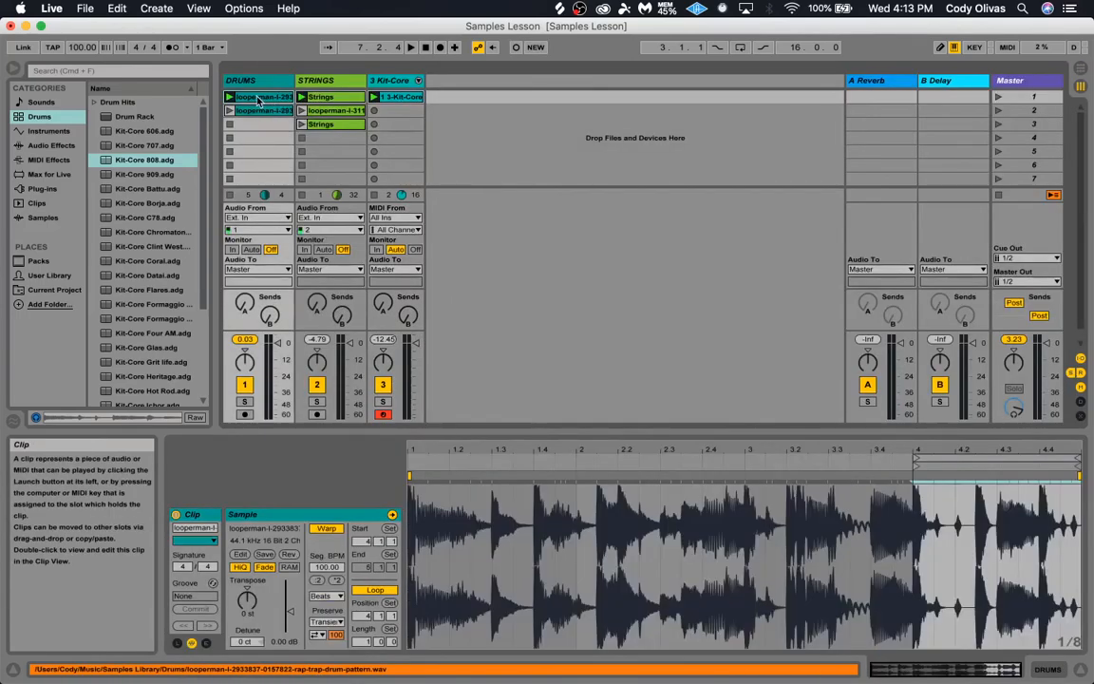
key("Tab")
left_click_drag(257, 100, 253, 148)
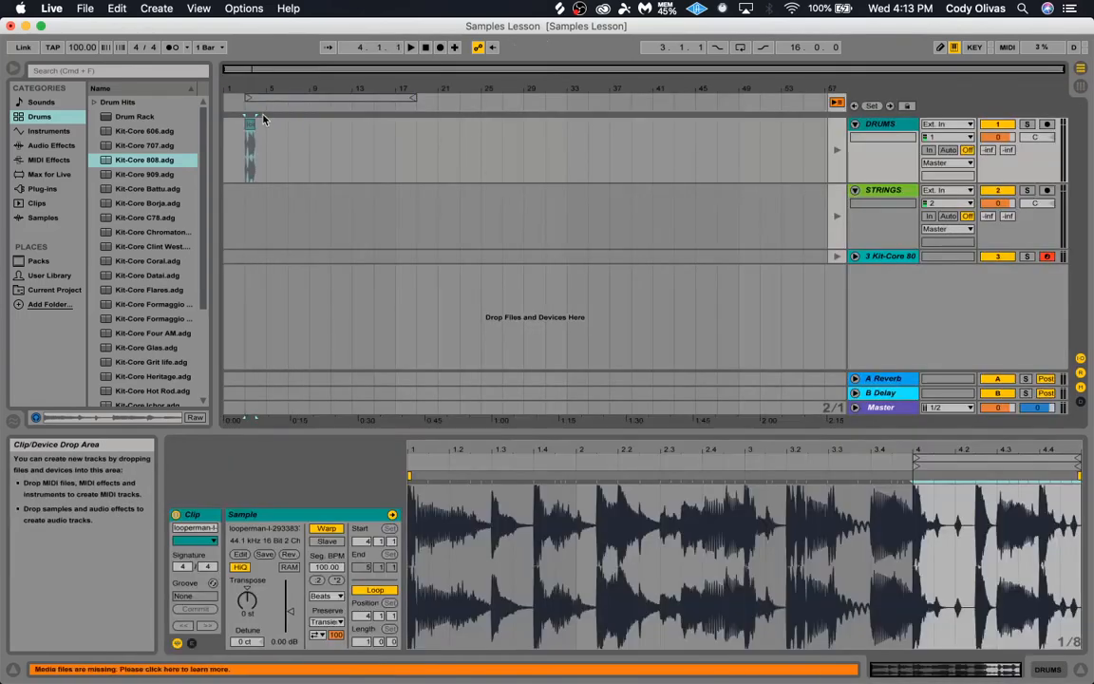
left_click(836, 101)
left_click_drag(319, 70, 302, 88)
key("Tab")
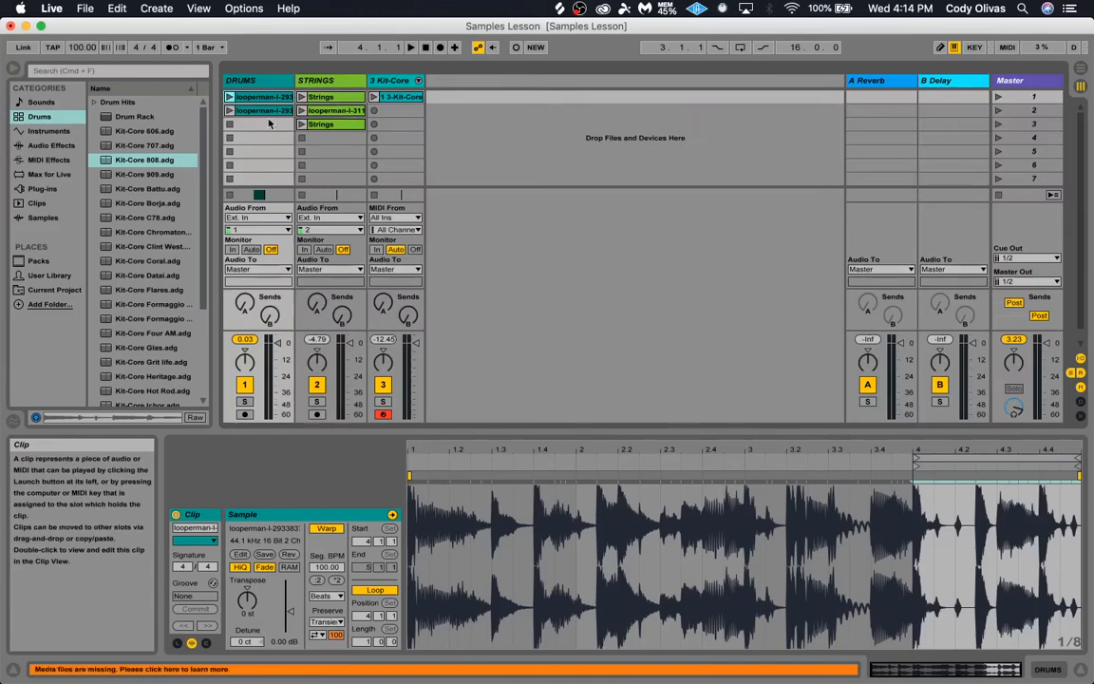
left_click(258, 112)
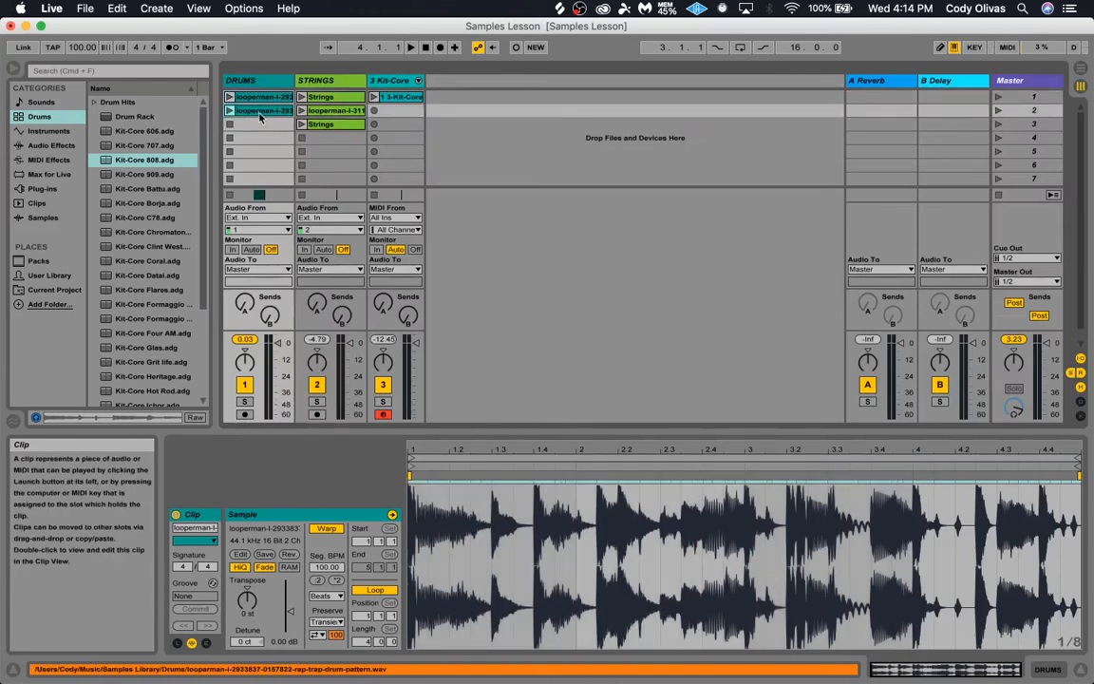
key("Tab")
key("Tab")
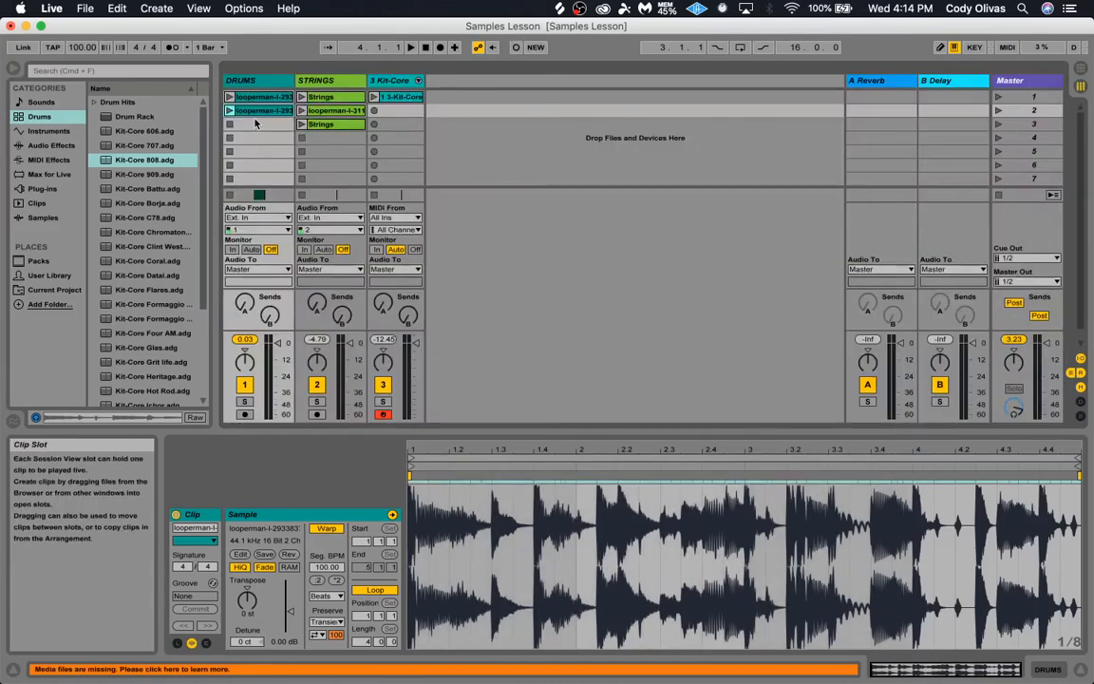
key("Tab")
left_click_drag(247, 109, 397, 143)
left_click_drag(320, 69, 320, 12)
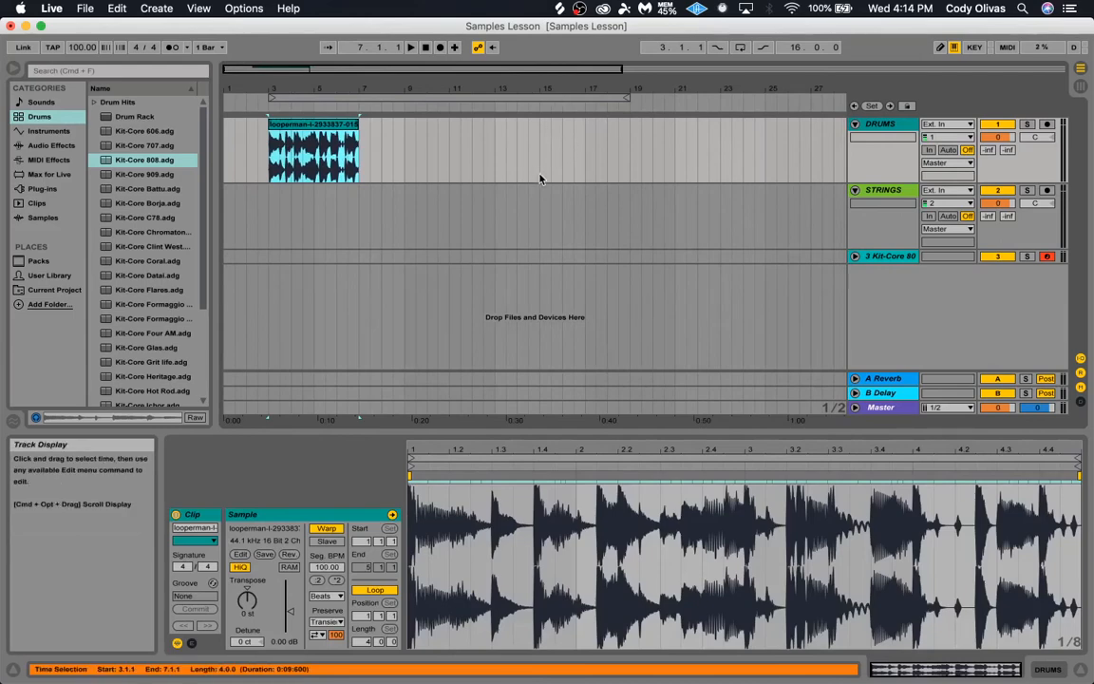
Duplicate the drum loop with Cmd+D so copies run back-to-back through bar 19.
key("super+d")
key("super+d")
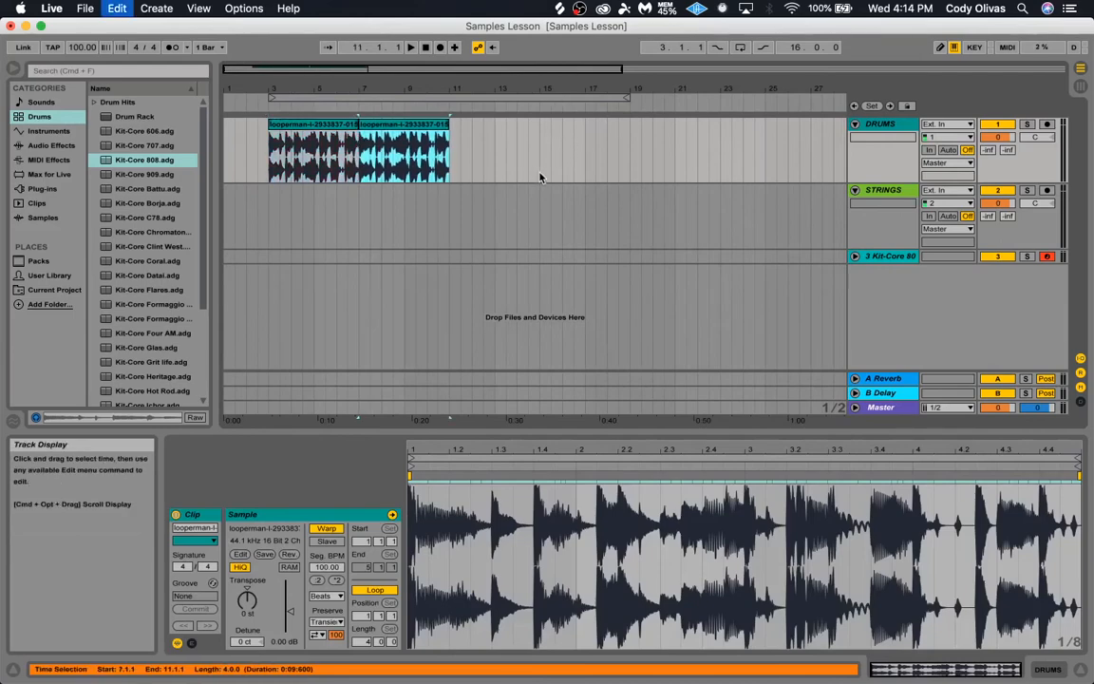
key("super+d")
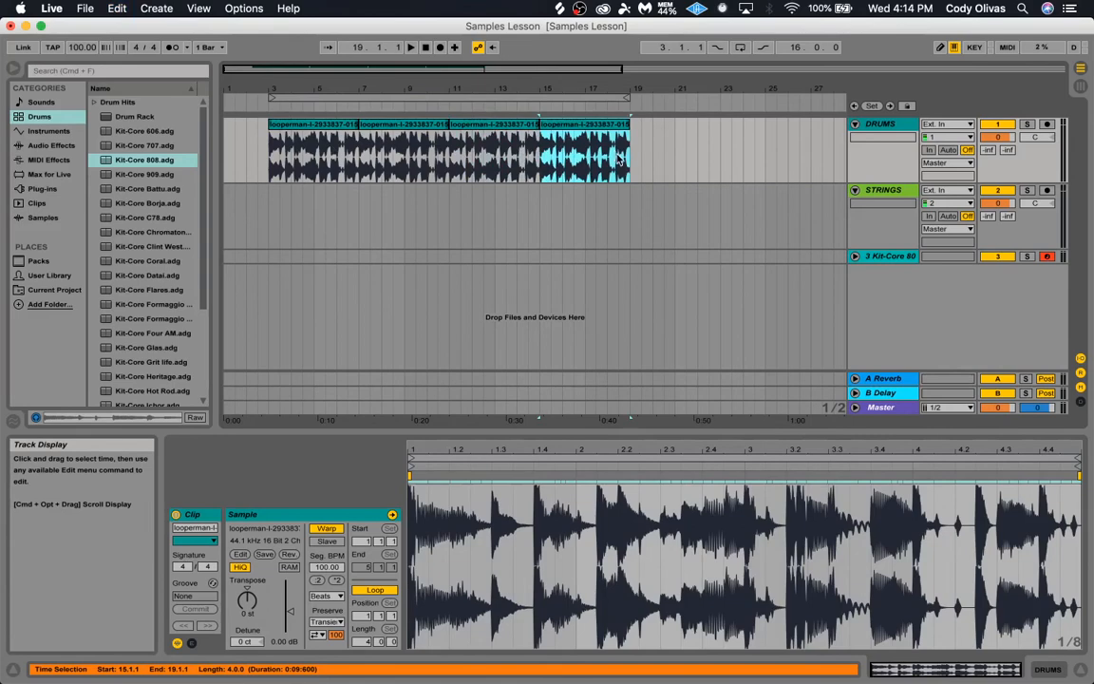
left_click(339, 125)
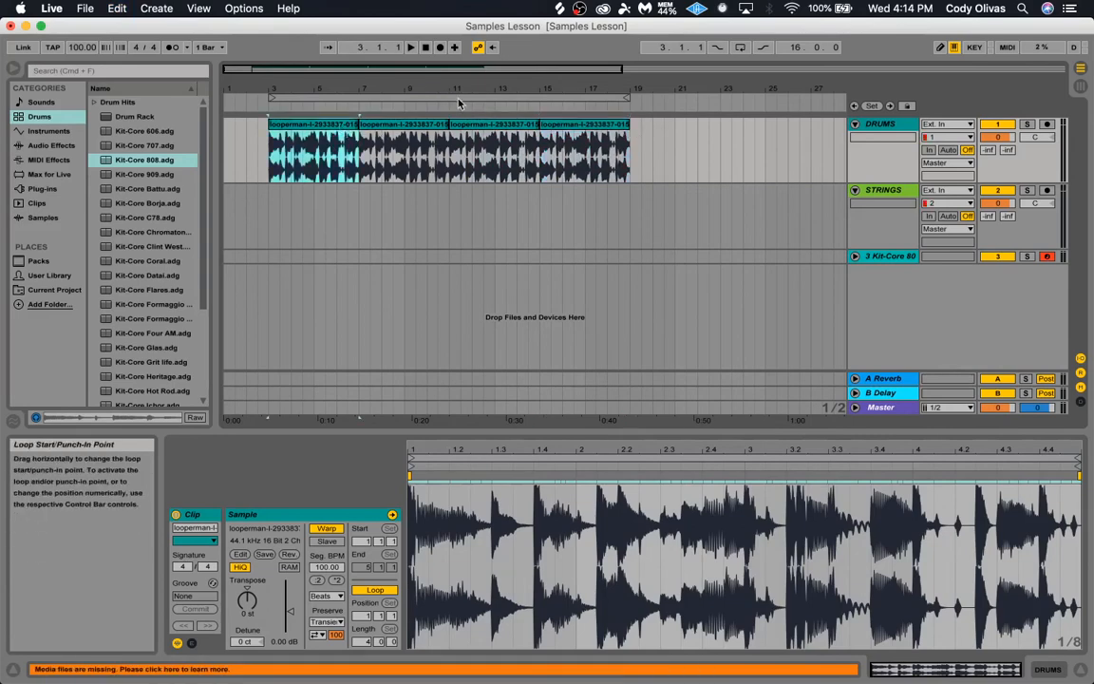
key("Tab")
Place the Strings clip on STRINGS at bar 3 and duplicate it to bars 11–19.
left_click(344, 98)
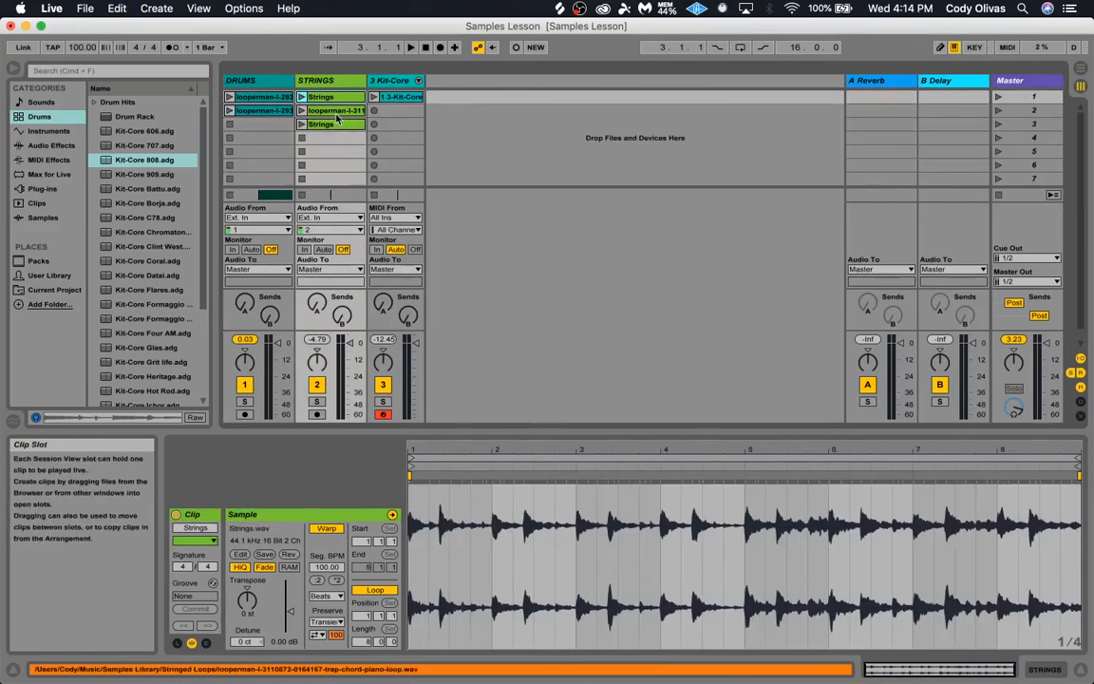
left_click(302, 98)
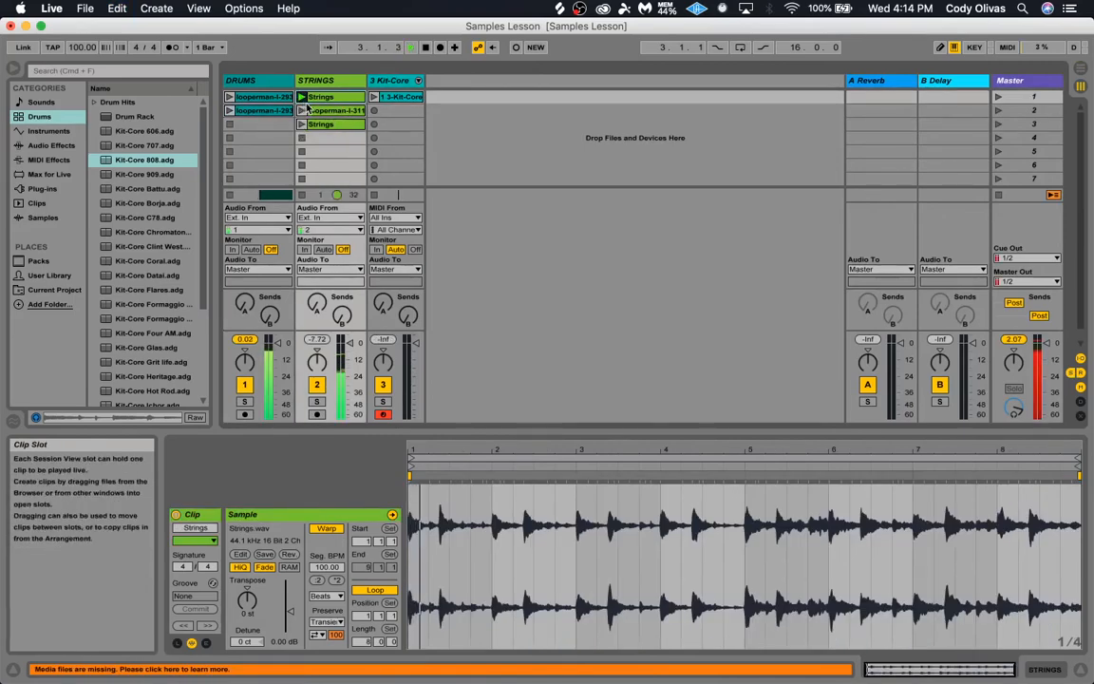
key("Tab")
left_click_drag(330, 98, 370, 196)
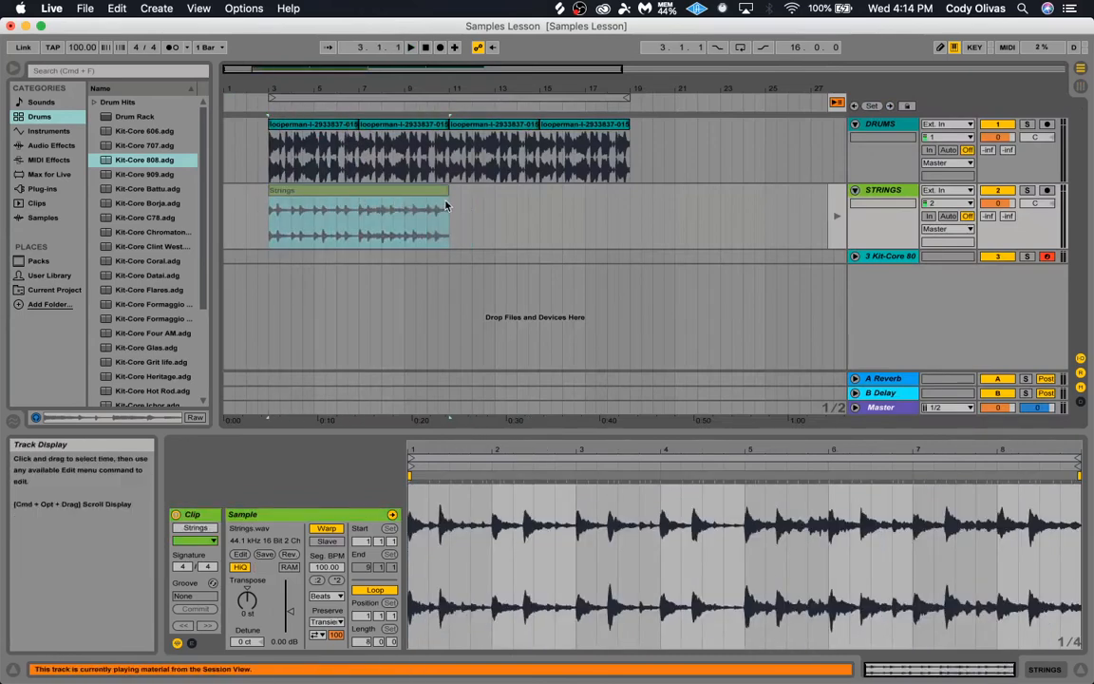
left_click(361, 195)
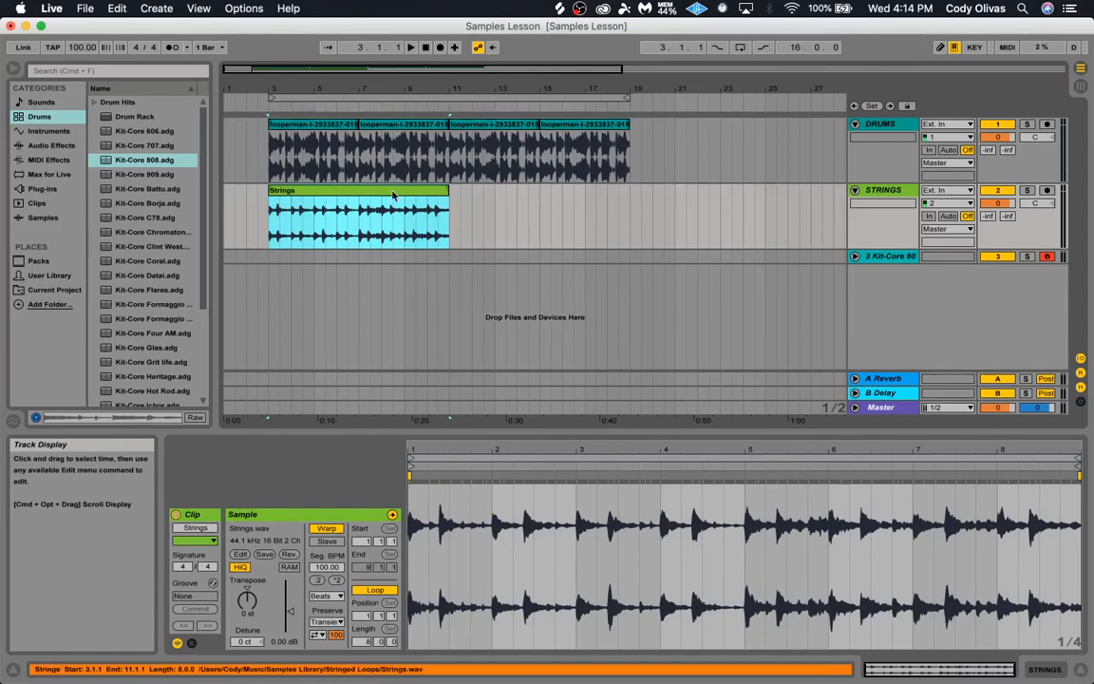
key("super+d")
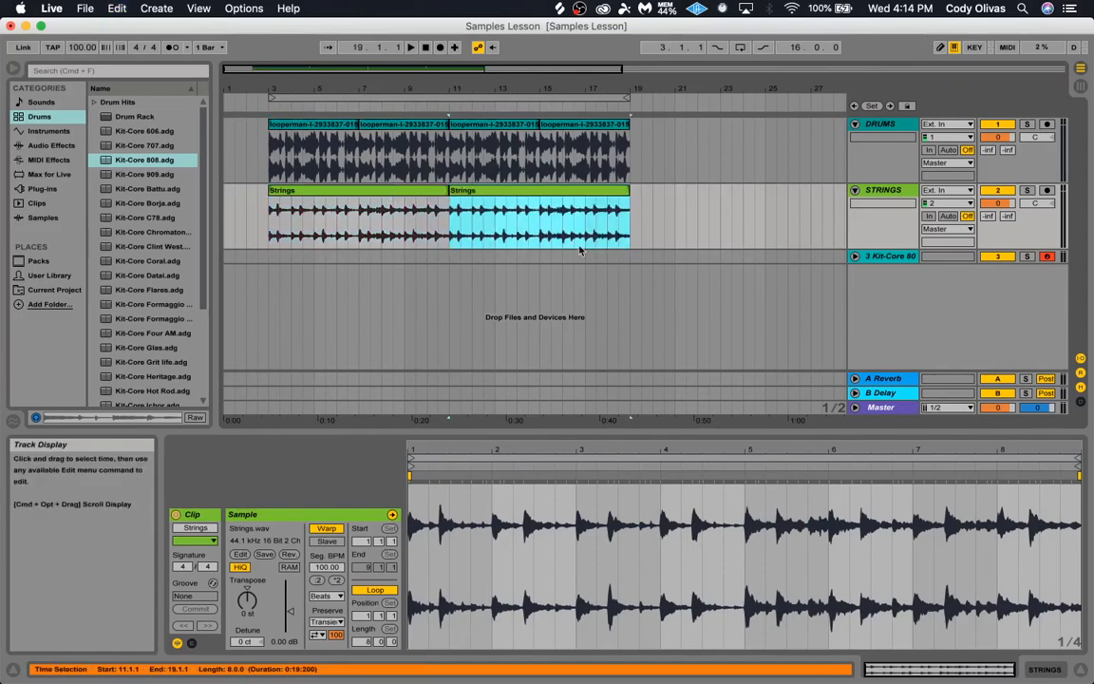
left_click(855, 257)
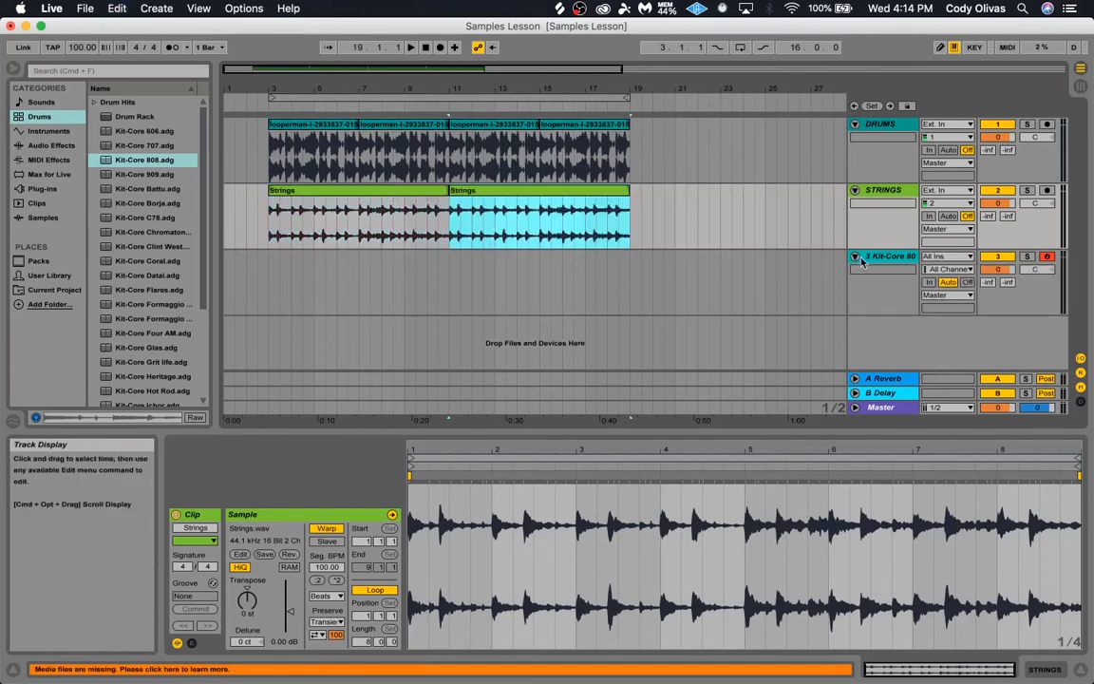
left_click(273, 264)
Place the Kit-Core 808 clip at bar 3 and duplicate it into four copies through bar 19.
key("Tab")
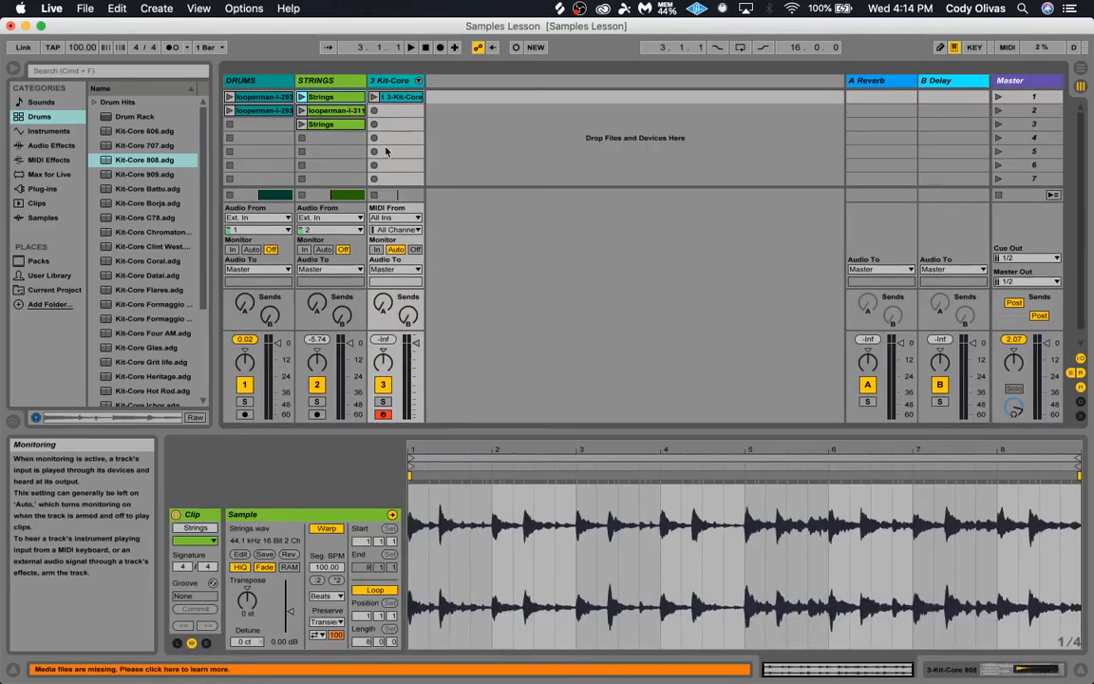
left_click(401, 98)
left_click_drag(401, 97, 272, 281)
key("Tab")
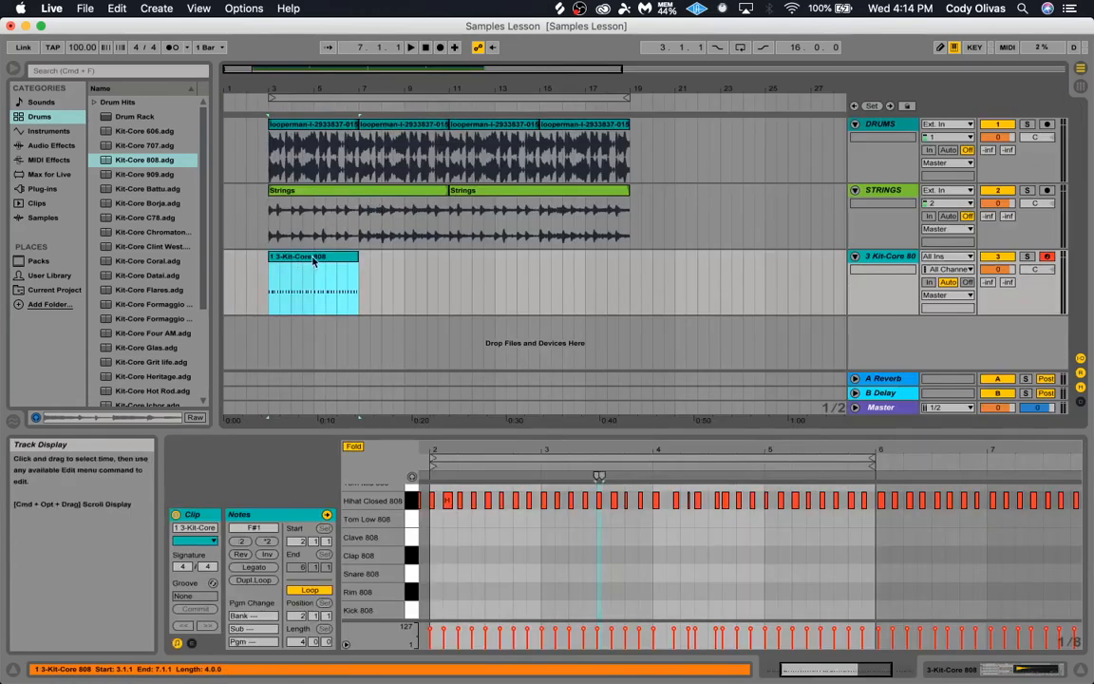
key("super+d")
key("super+d")
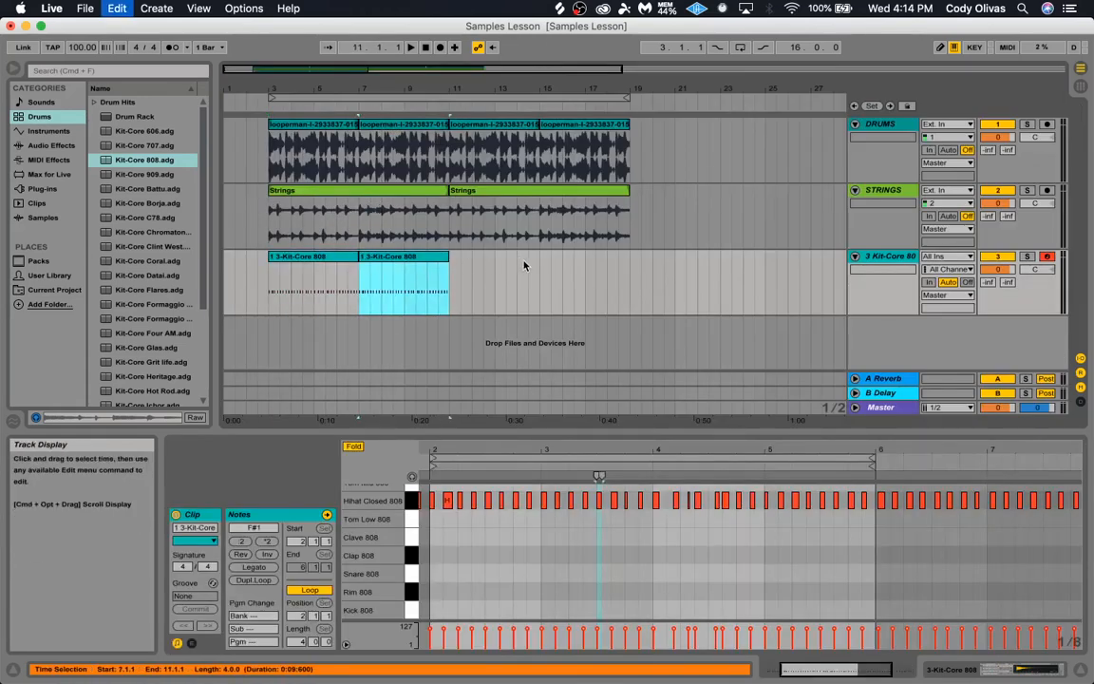
key("super+d")
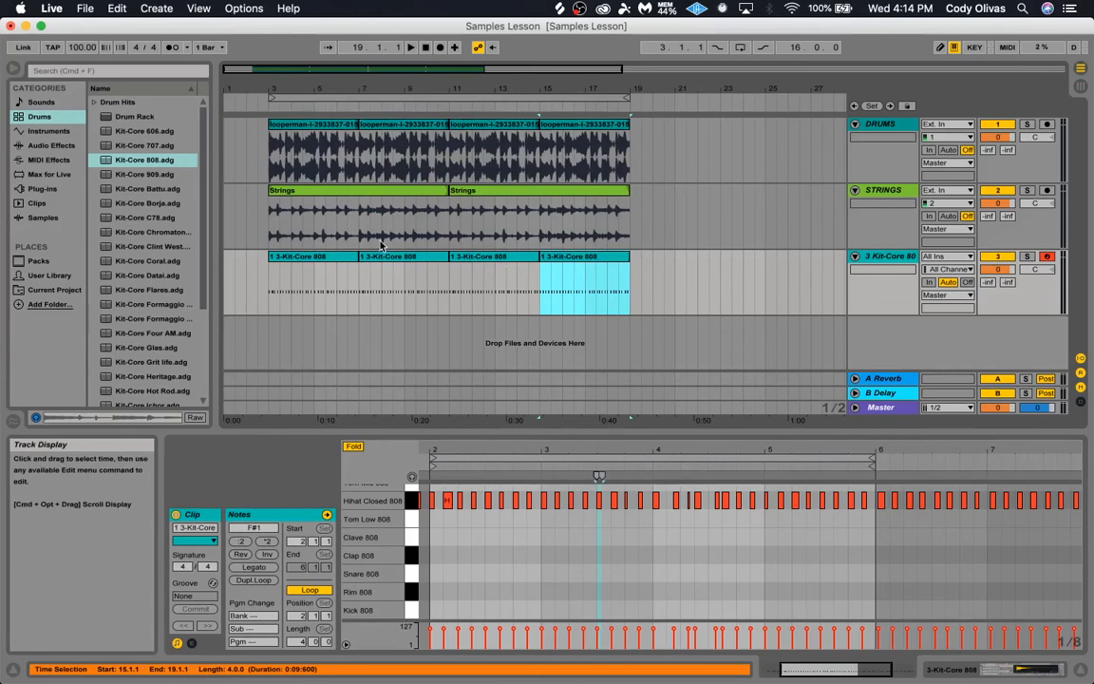
left_click(269, 287)
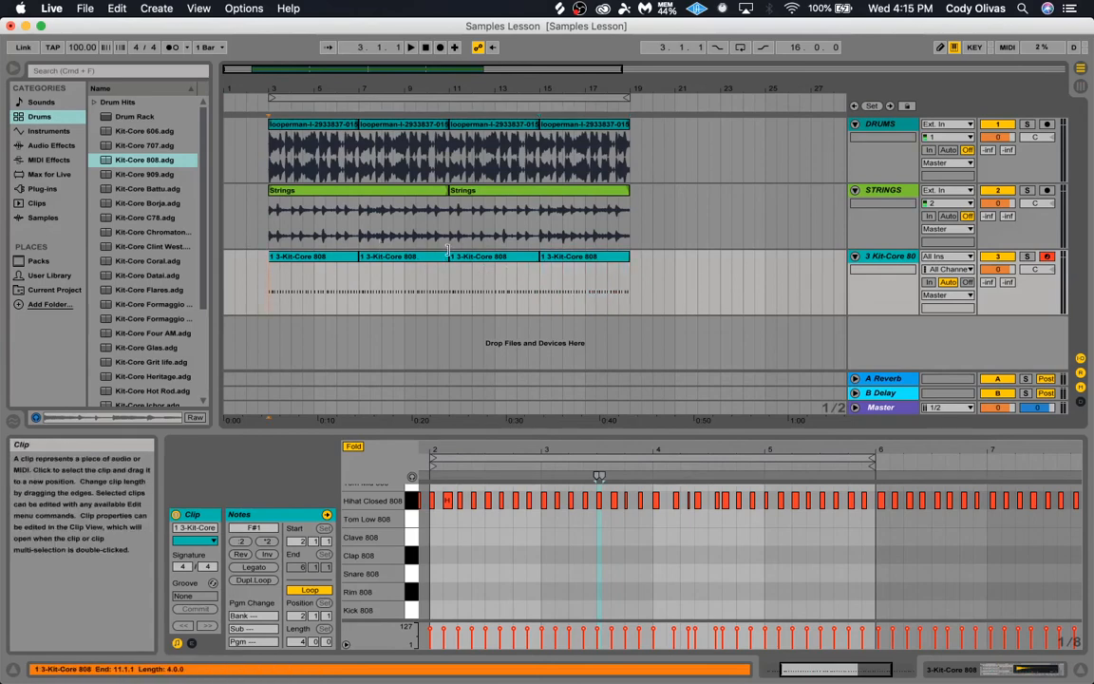
Play the arrangement from bar 3, then return to Session view.
key("space")
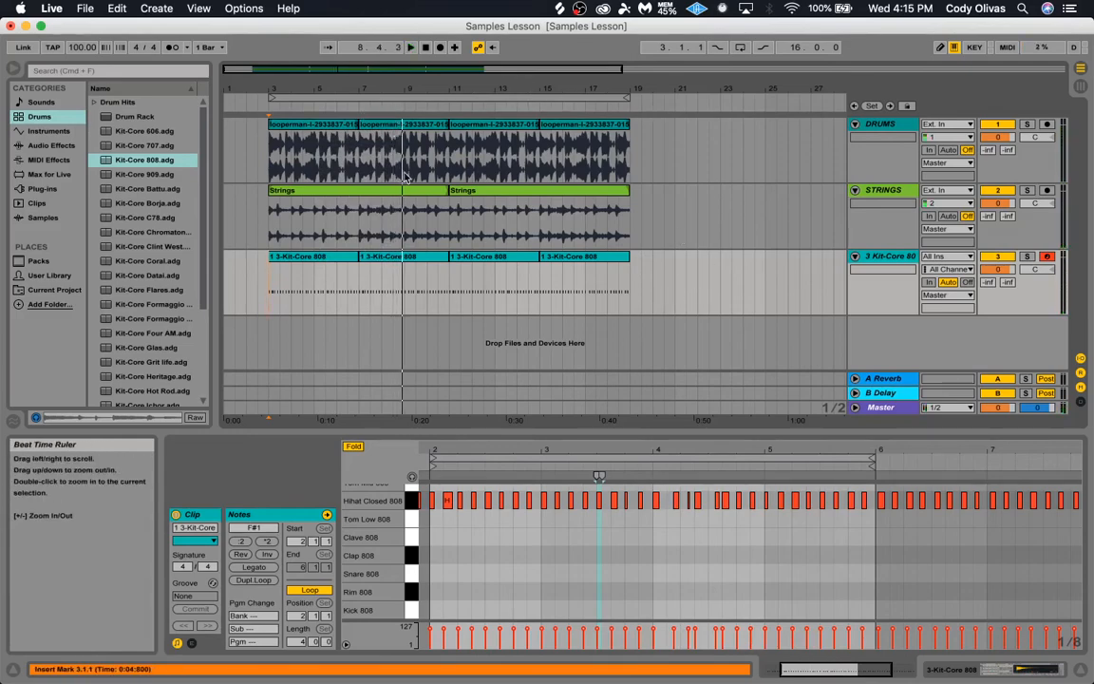
key("Tab")
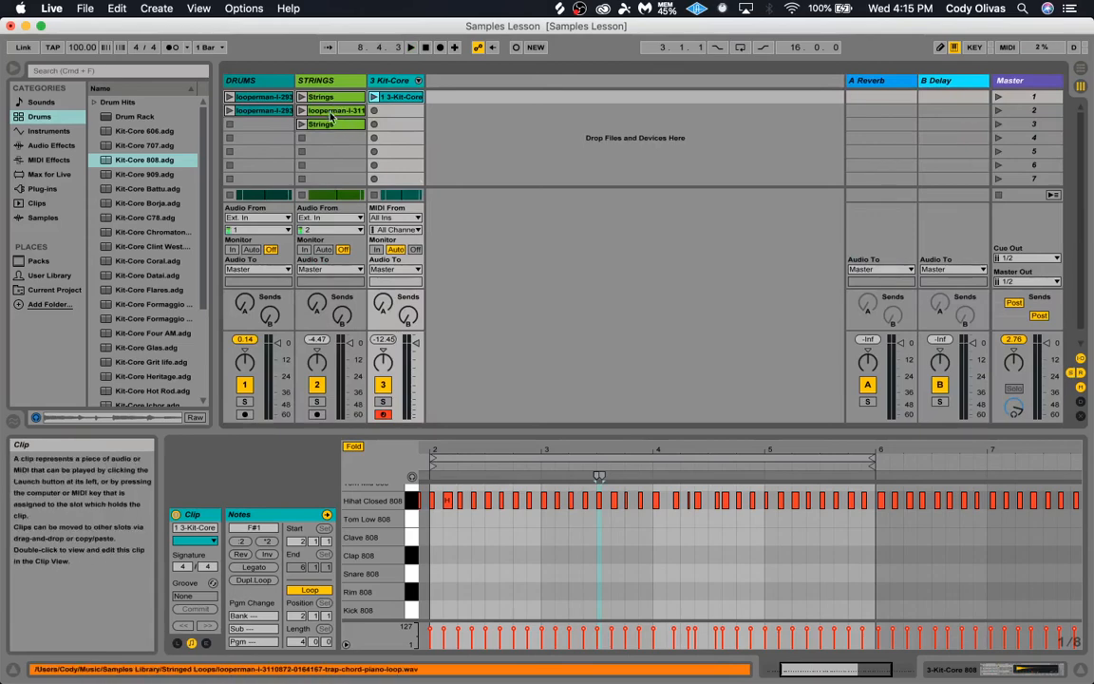
Rearrange the Drums and Strings clips so scene 1 holds Drums, Strings and Kit-Core together.
left_click(264, 110)
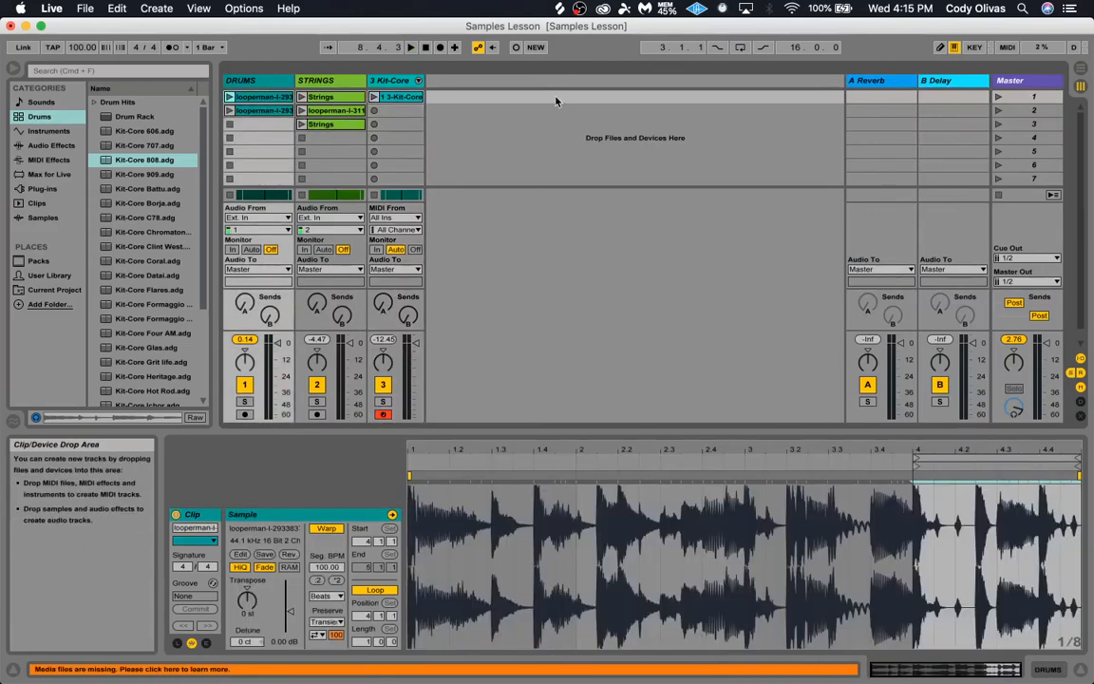
left_click_drag(269, 114, 257, 139)
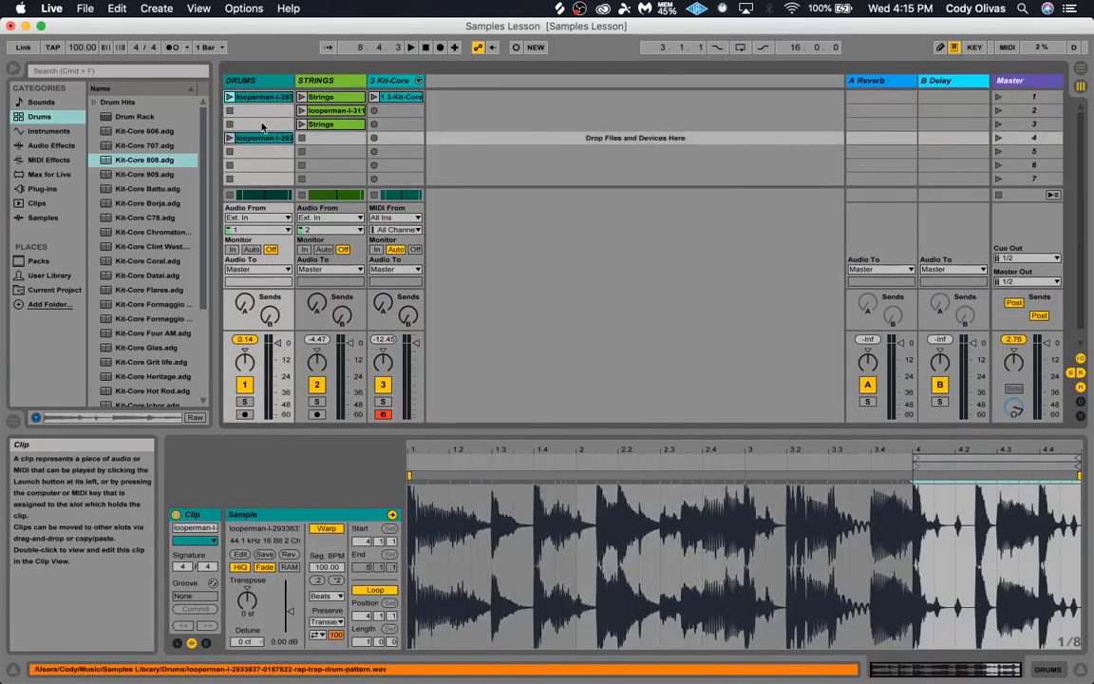
left_click(257, 140)
left_click_drag(256, 99, 249, 103)
left_click_drag(329, 124, 280, 137)
left_click_drag(325, 111, 326, 124)
left_click(399, 99)
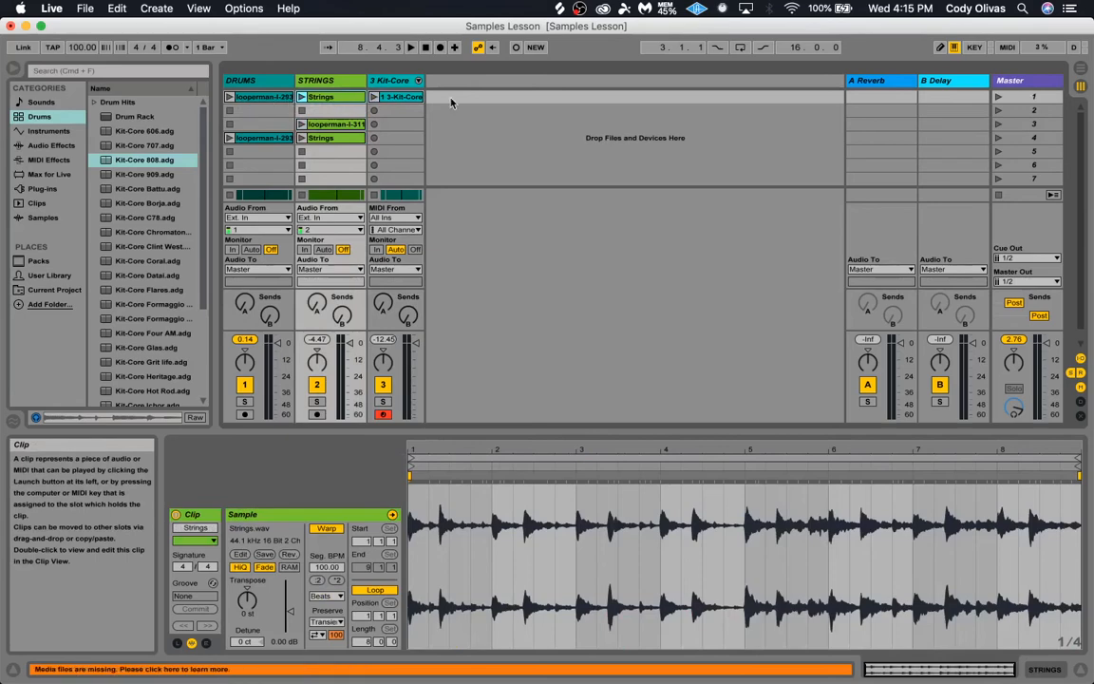
Launch scene 1 to hear its clips, then stop and go back to Arrangement view.
left_click(997, 97)
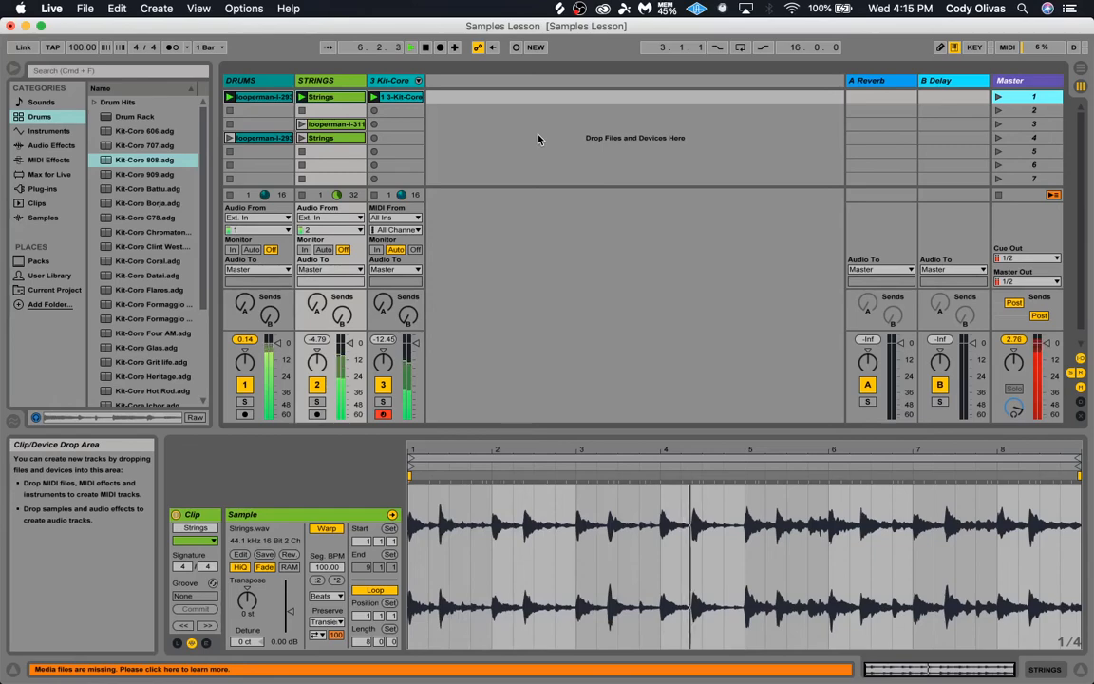
key("space")
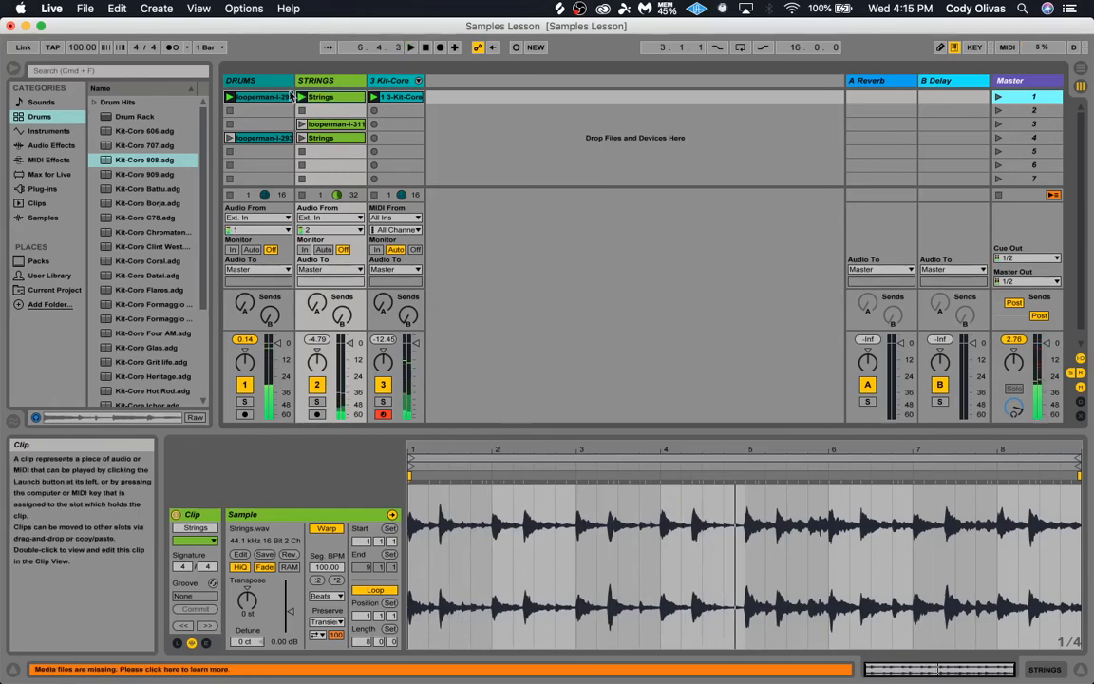
key("Tab")
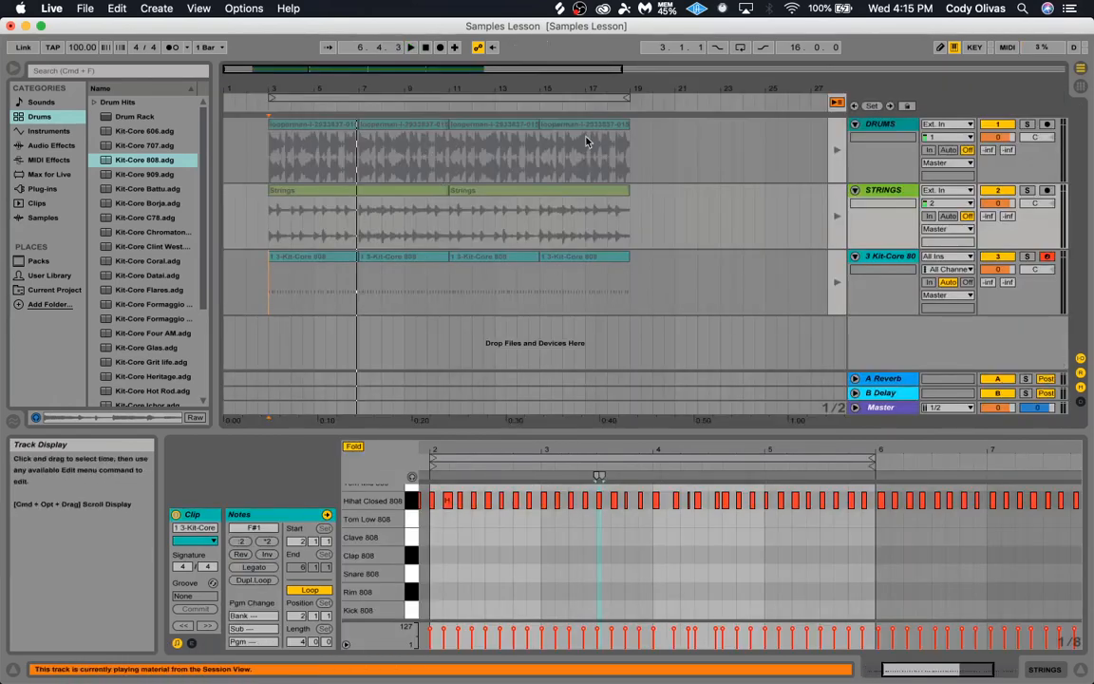
Reactivate the arrangement clips and turn on a loop spanning bars 3–19.
left_click(836, 101)
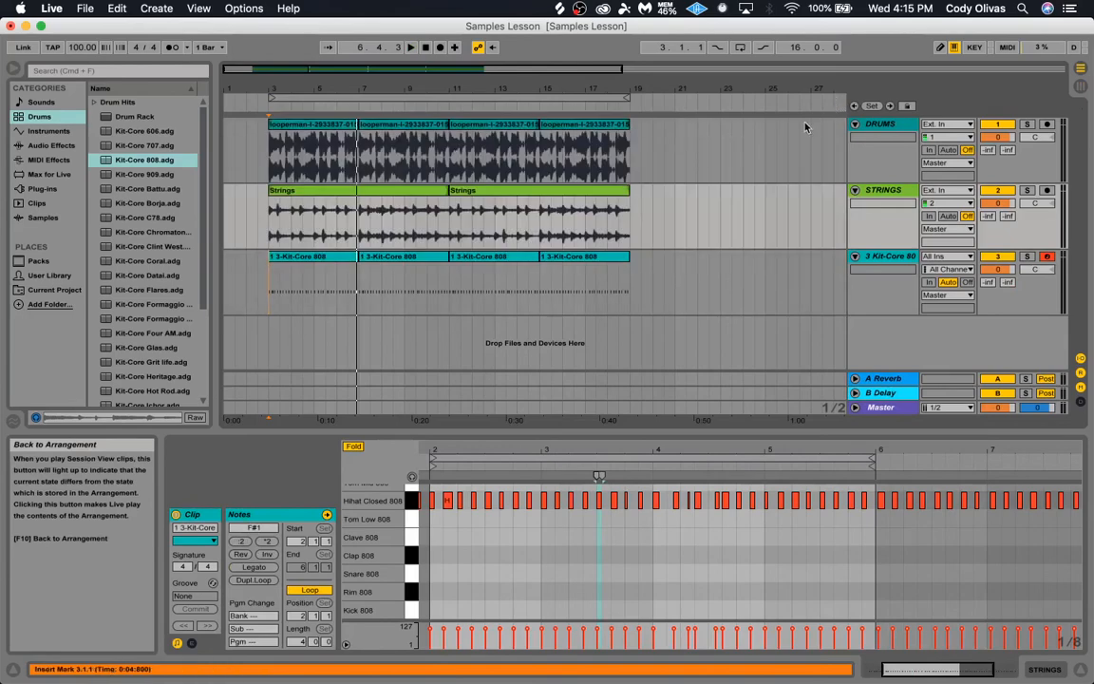
left_click(512, 98)
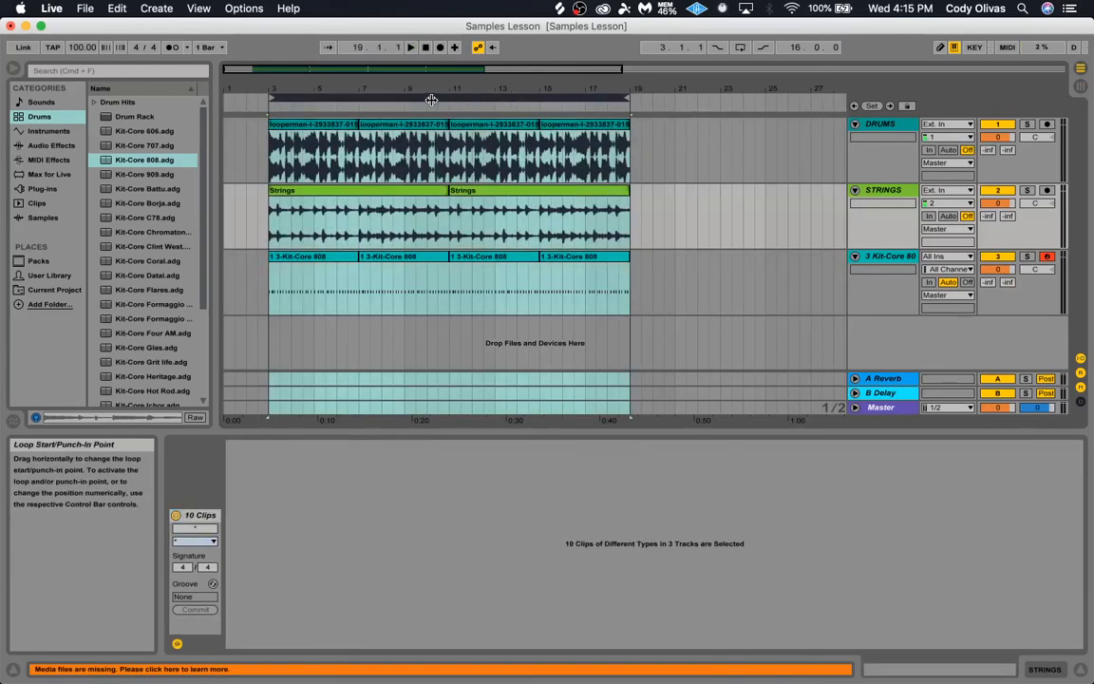
mouse_move(389, 98)
left_mouse_down()
mouse_move(459, 98)
mouse_move(395, 101)
left_mouse_up()
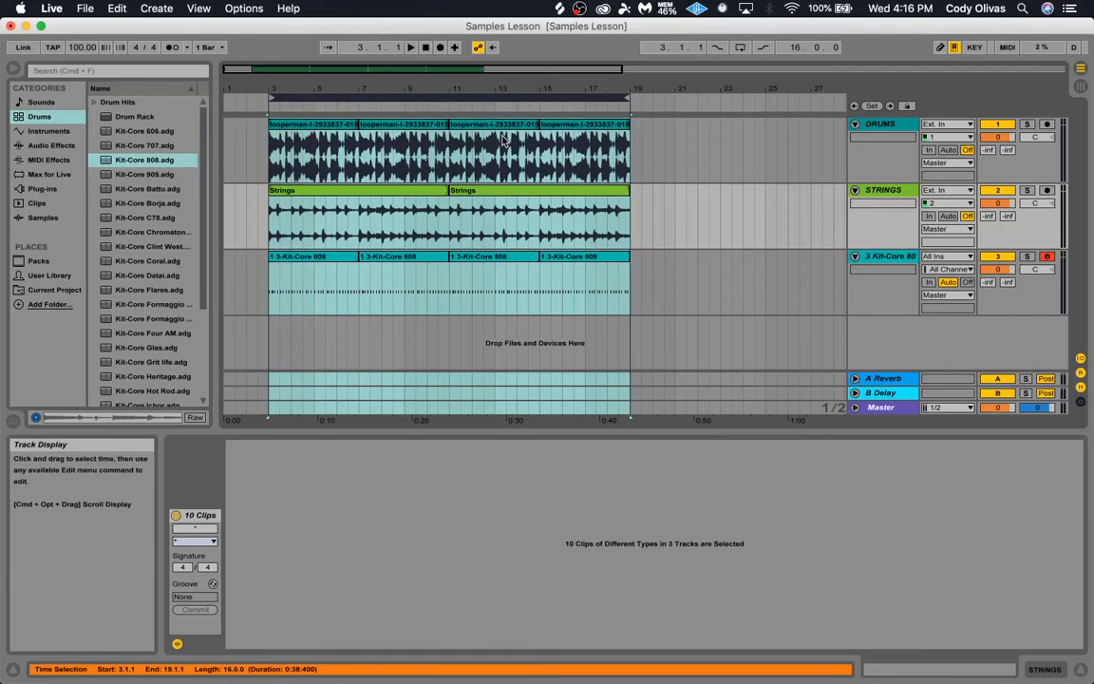
left_click(741, 48)
Play and stop the looped arrangement, then switch to Finder.
key("space")
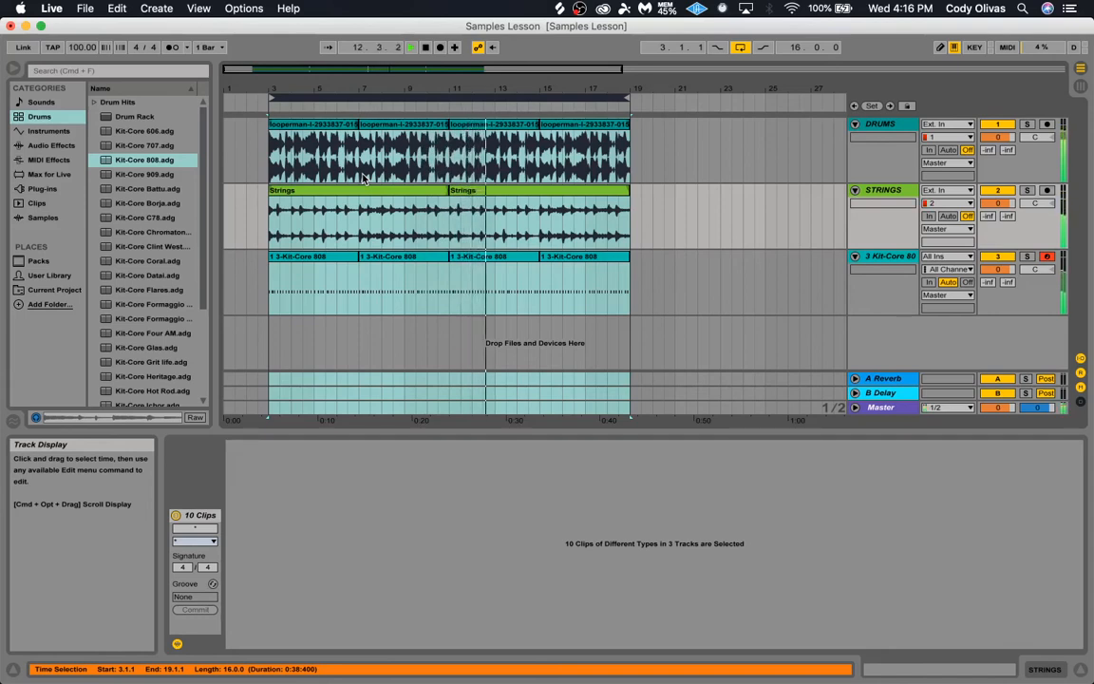
key("space")
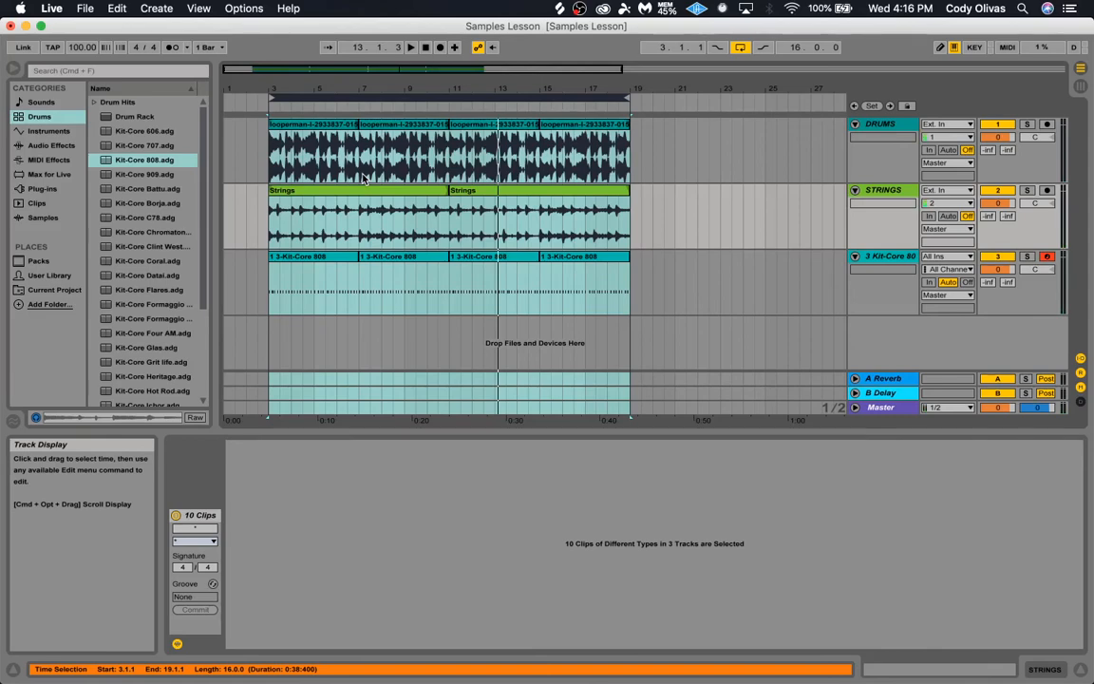
mouse_move(489, 69)
left_mouse_down()
mouse_move(489, 40)
mouse_move(489, 72)
mouse_move(505, 72)
mouse_move(492, 70)
left_mouse_up()
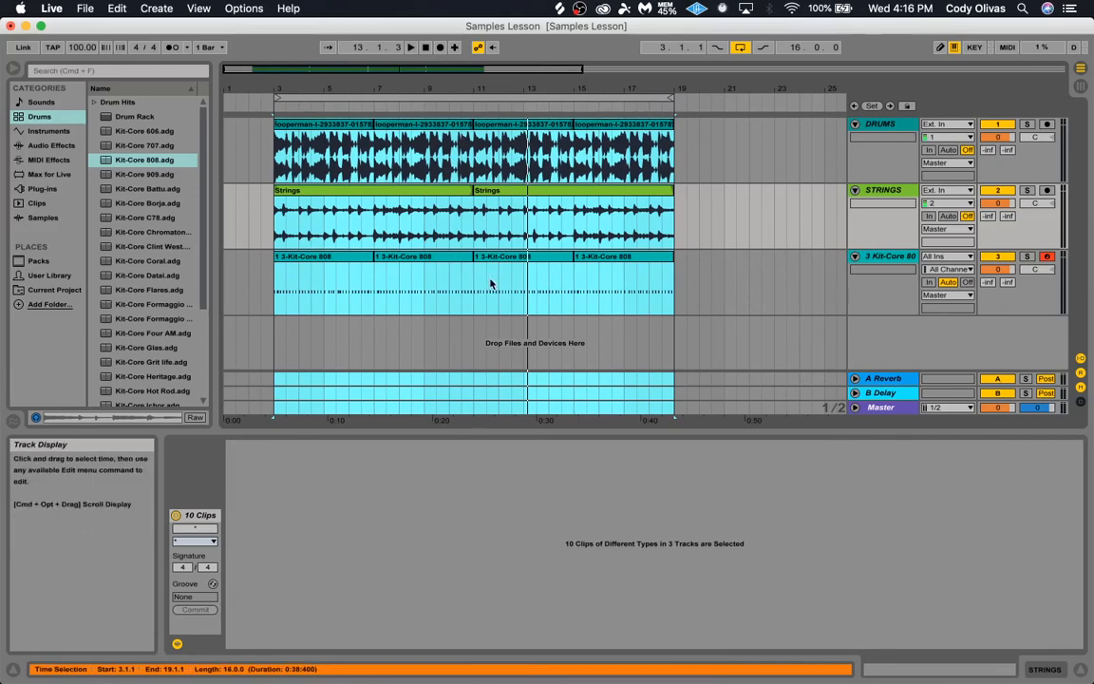
key("super+Tab")
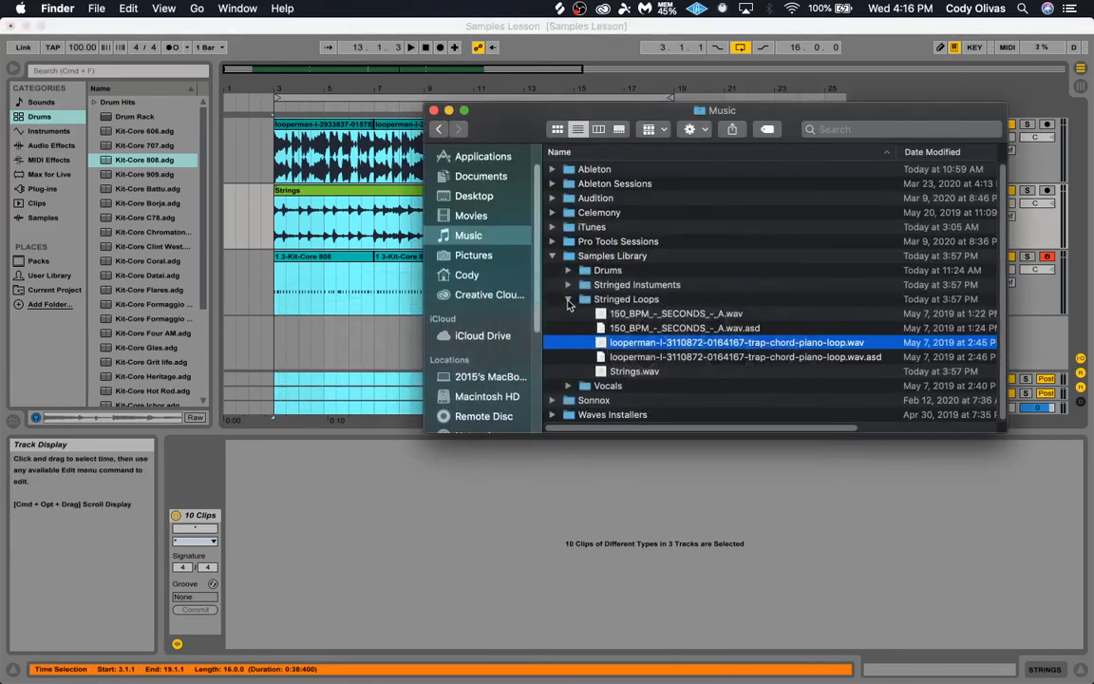
Collapse Stringed Loops and Samples Library, then expand Ableton Sessions down to DMP Spring 2020.
left_click(568, 299)
left_click(598, 259)
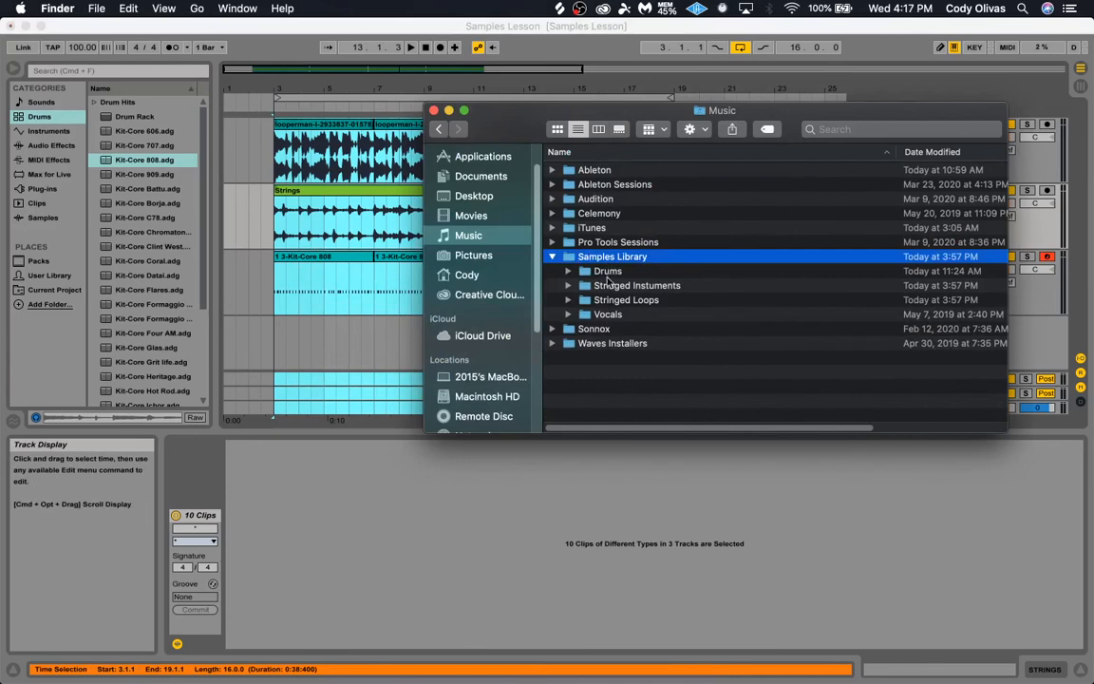
left_click(551, 257)
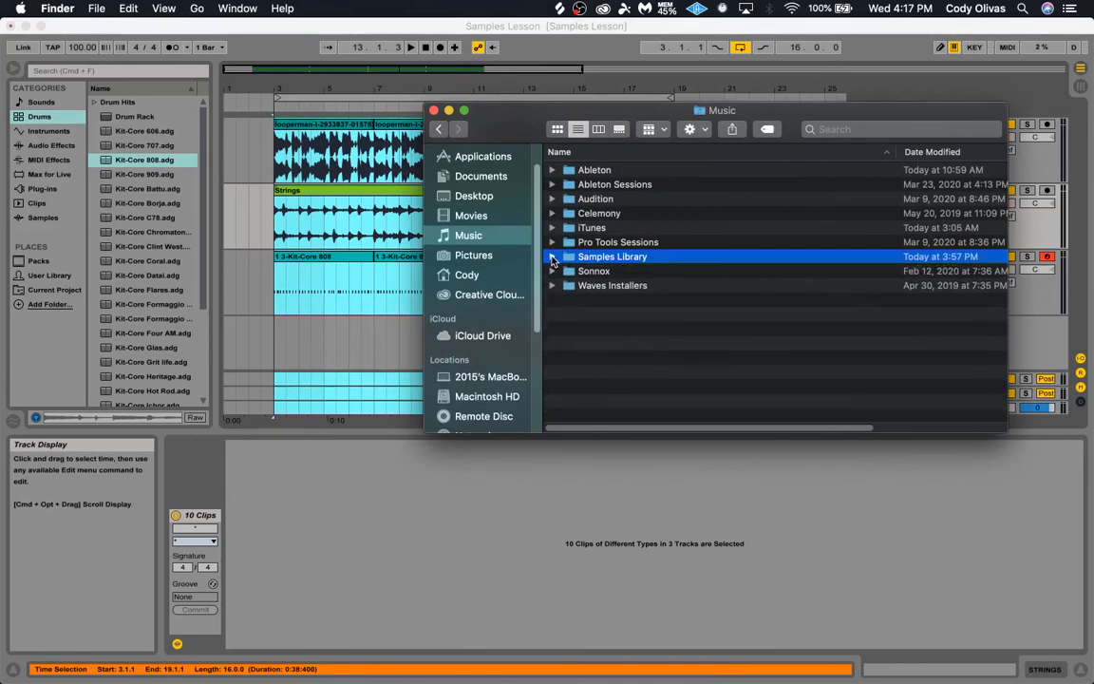
left_click_drag(465, 110, 457, 132)
left_click(545, 208)
left_click(605, 237)
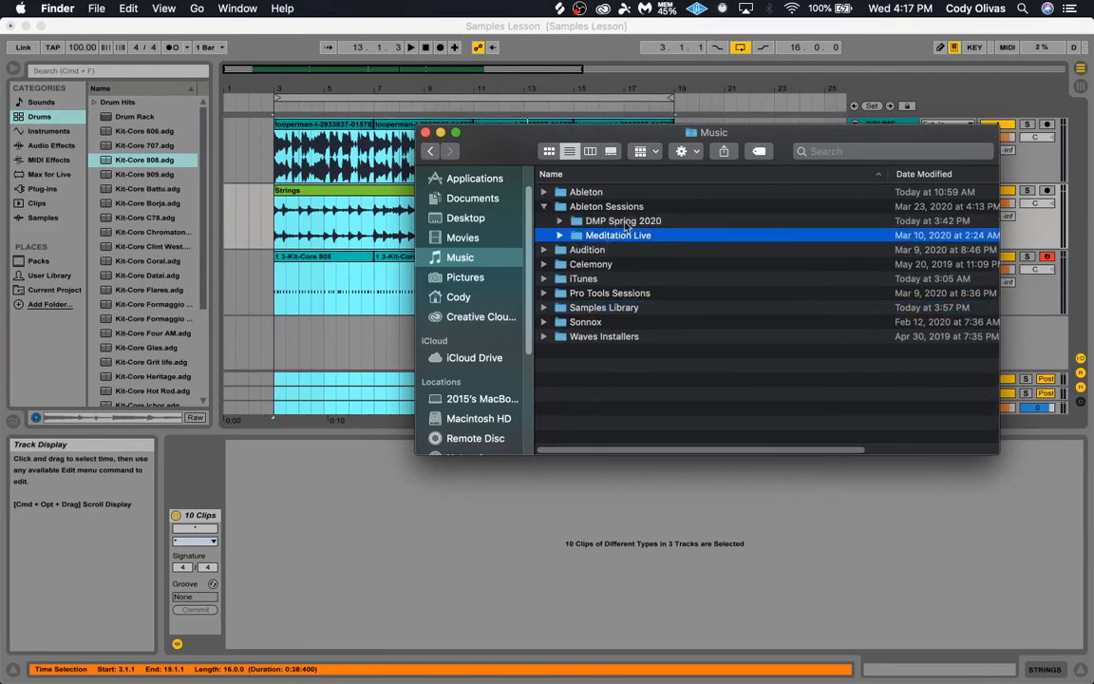
left_click(626, 223)
key("Right")
Expand Samples Lesson Project and compare it with the Lesson 1 Project folder.
left_click(615, 236)
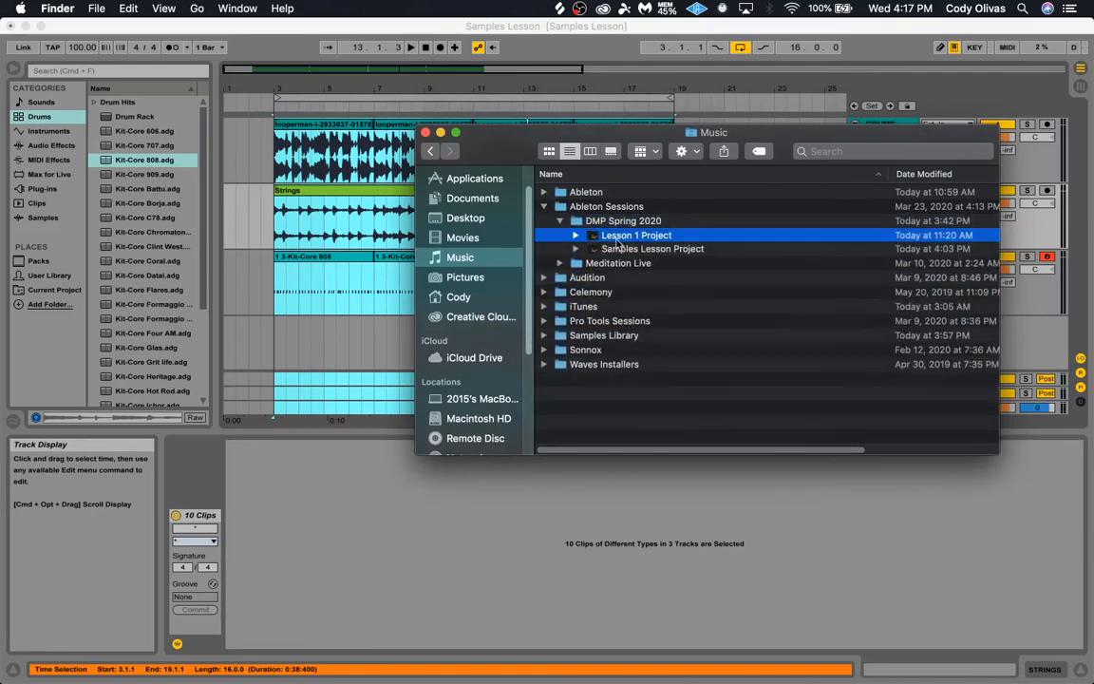
left_click(612, 250)
left_click(575, 250)
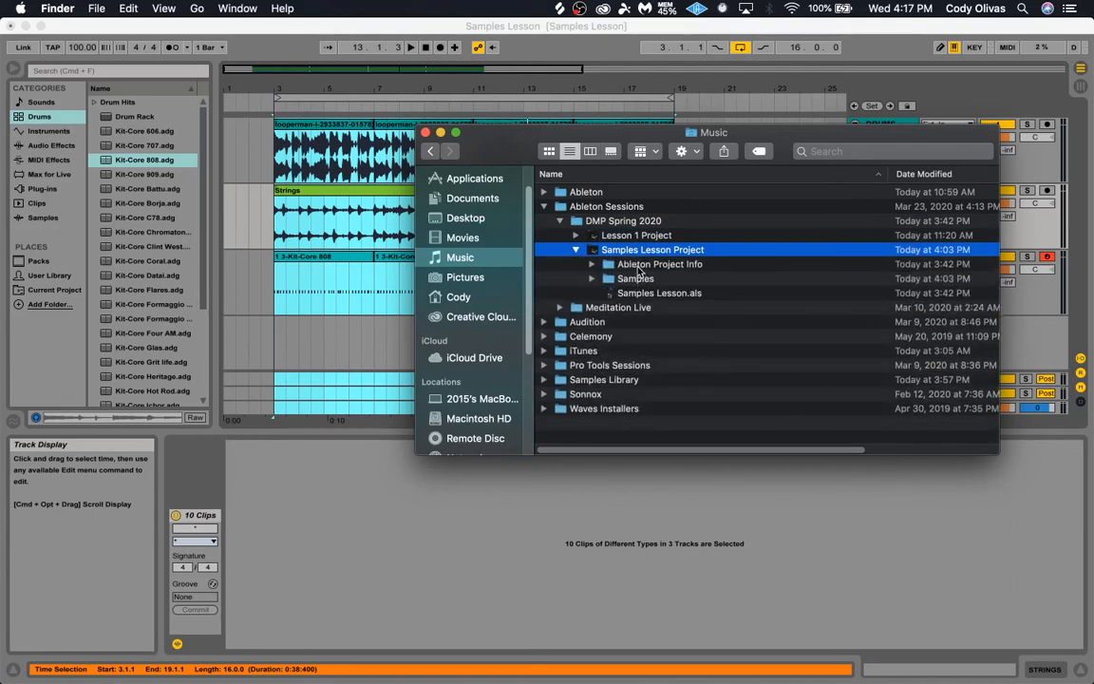
left_click(640, 279)
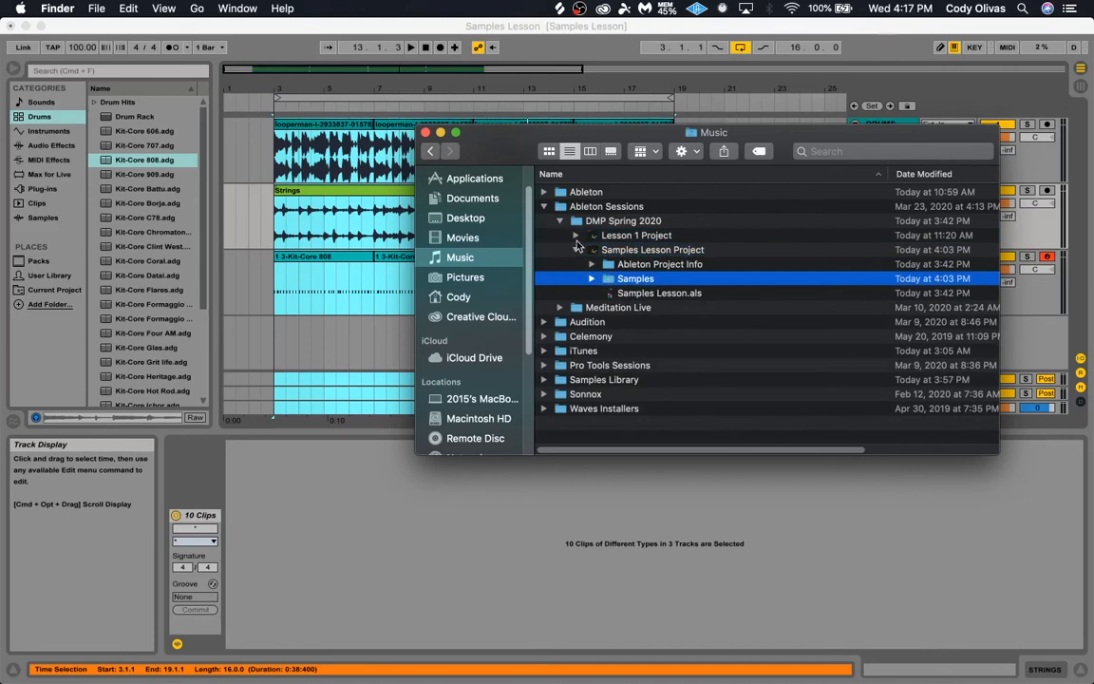
left_click(576, 235)
left_click(654, 240)
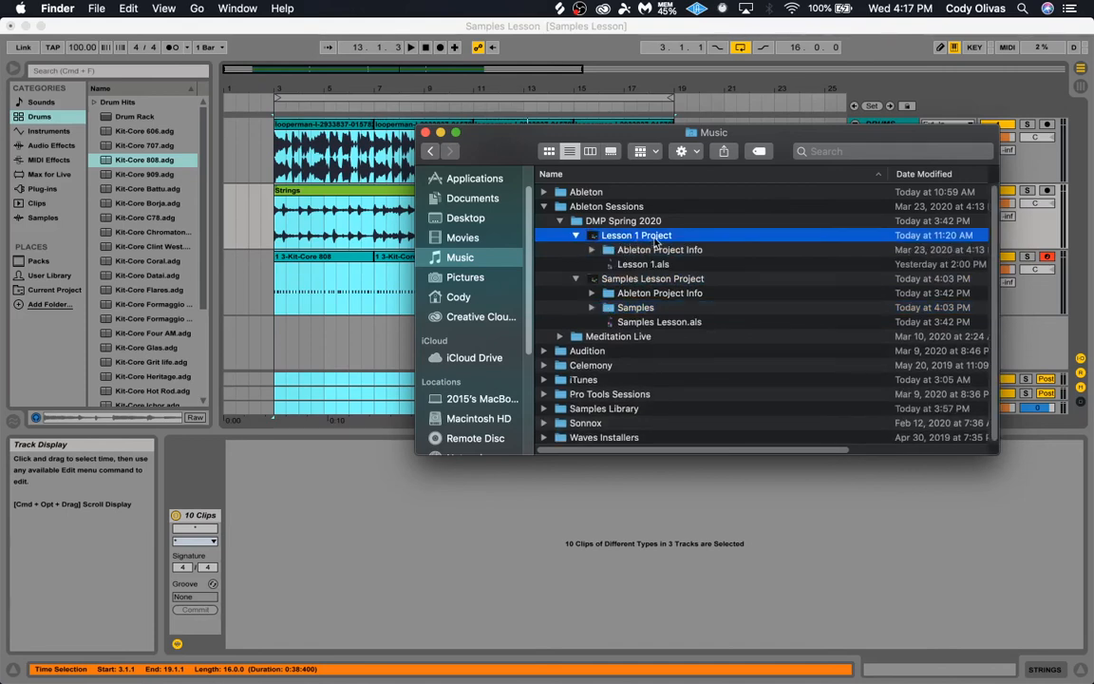
left_click(575, 235)
Inspect Samples > Recorded, holding only 0001 DRUMS.wav and 0001 STRINGS.wav, then collapse the folders.
left_click(592, 278)
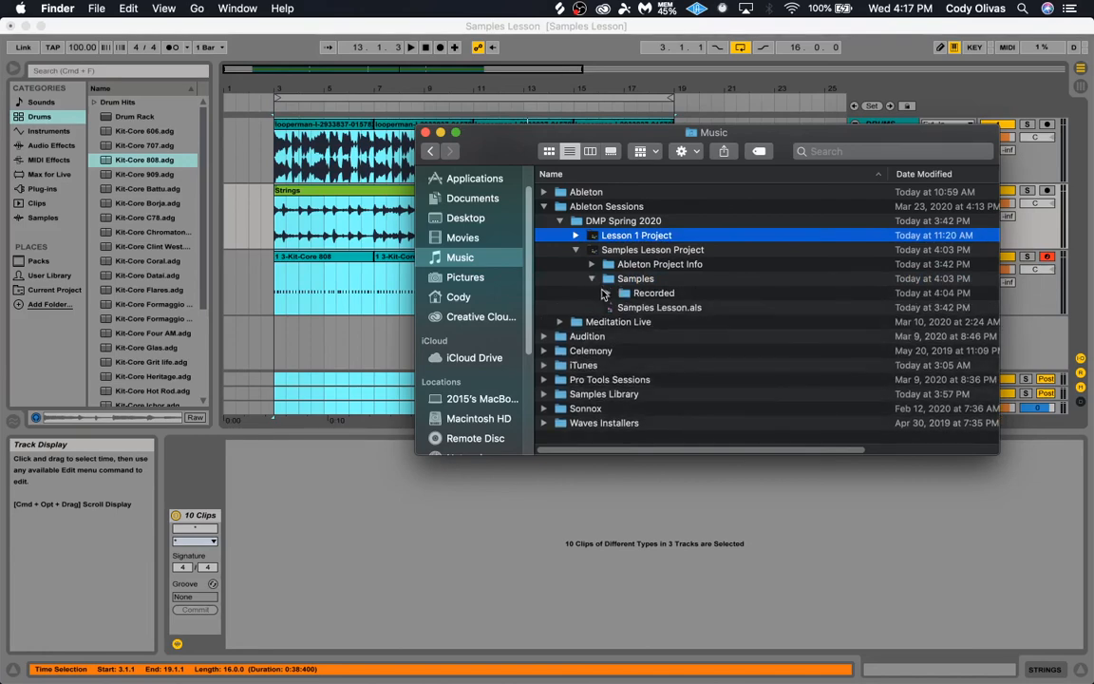
left_click(609, 293)
scroll(636, 299, "down", 1)
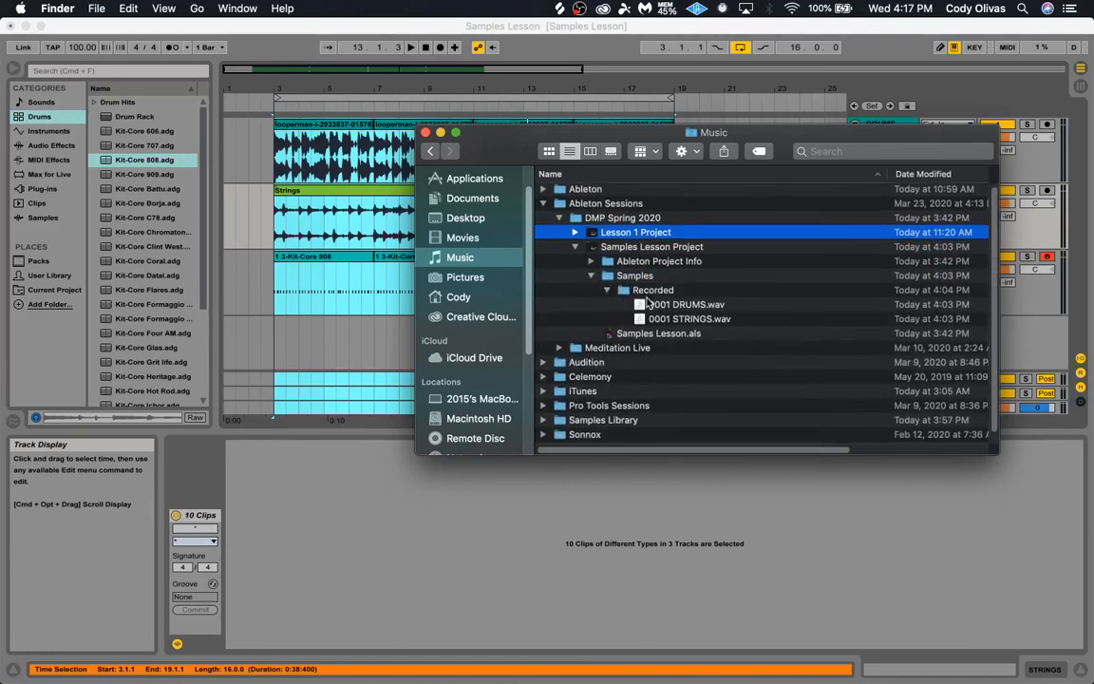
scroll(649, 302, "up", 1)
scroll(649, 301, "down", 1)
left_click(655, 279)
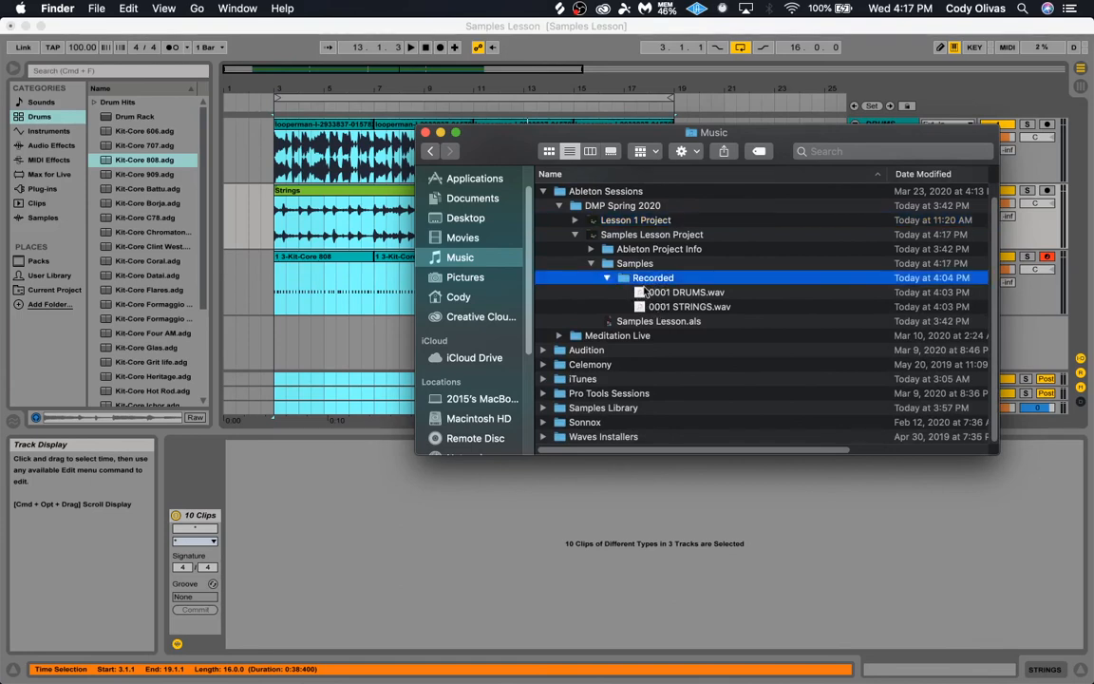
left_click(608, 278)
left_click(591, 277)
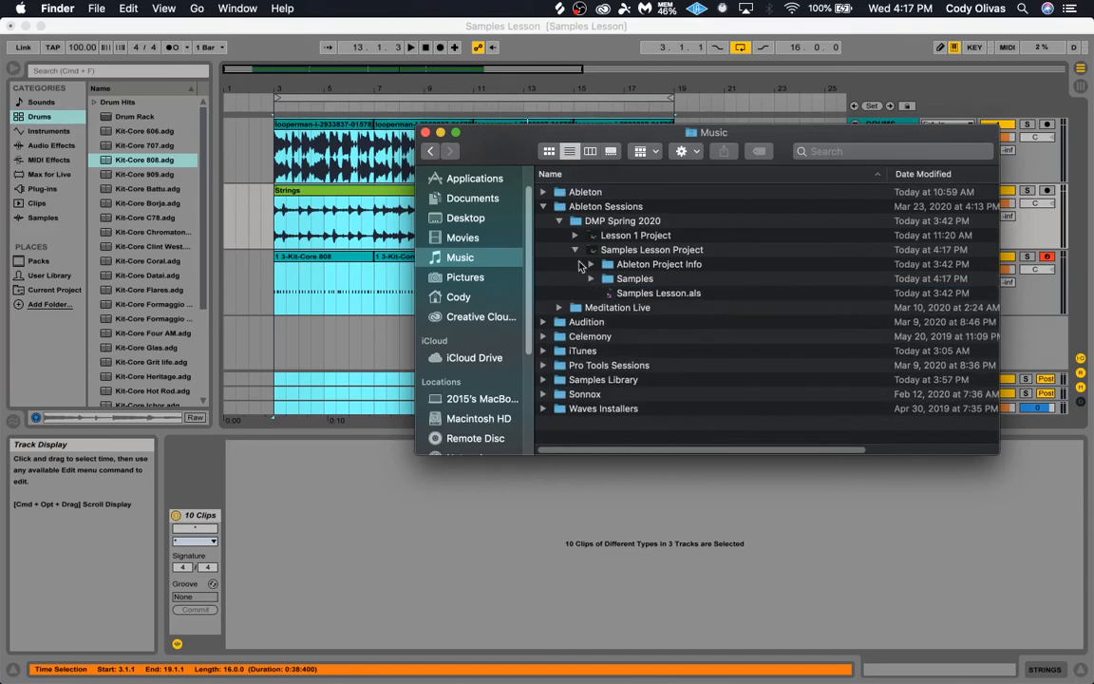
left_click(575, 249)
Save the current Live Set from the File menu.
left_click(552, 32)
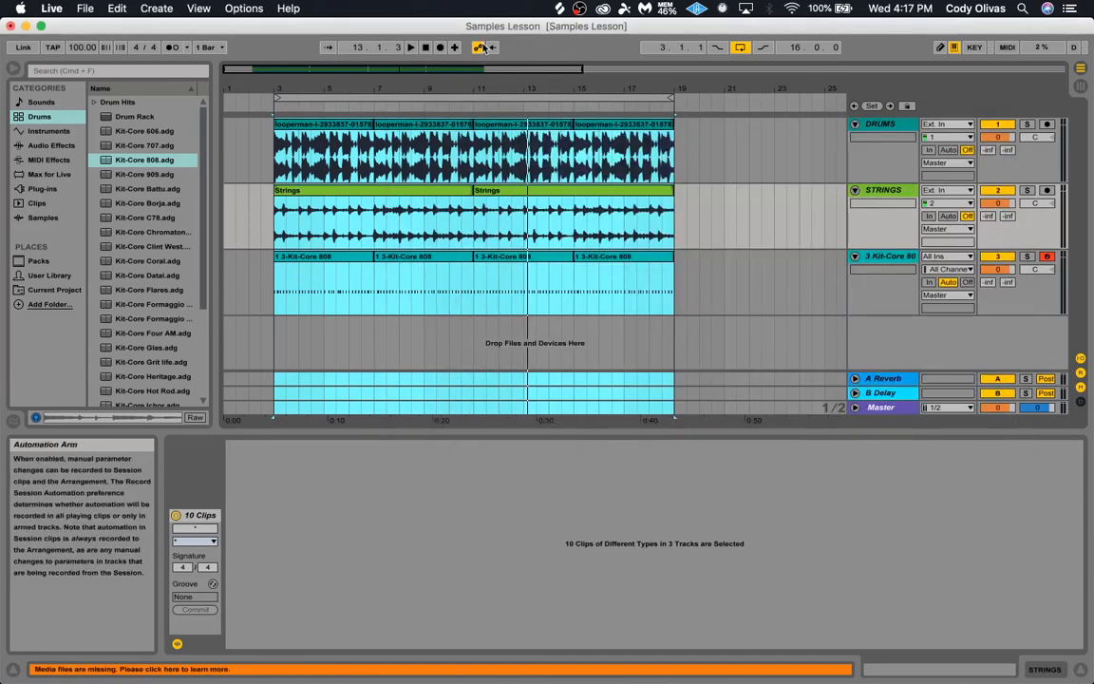
left_click(84, 9)
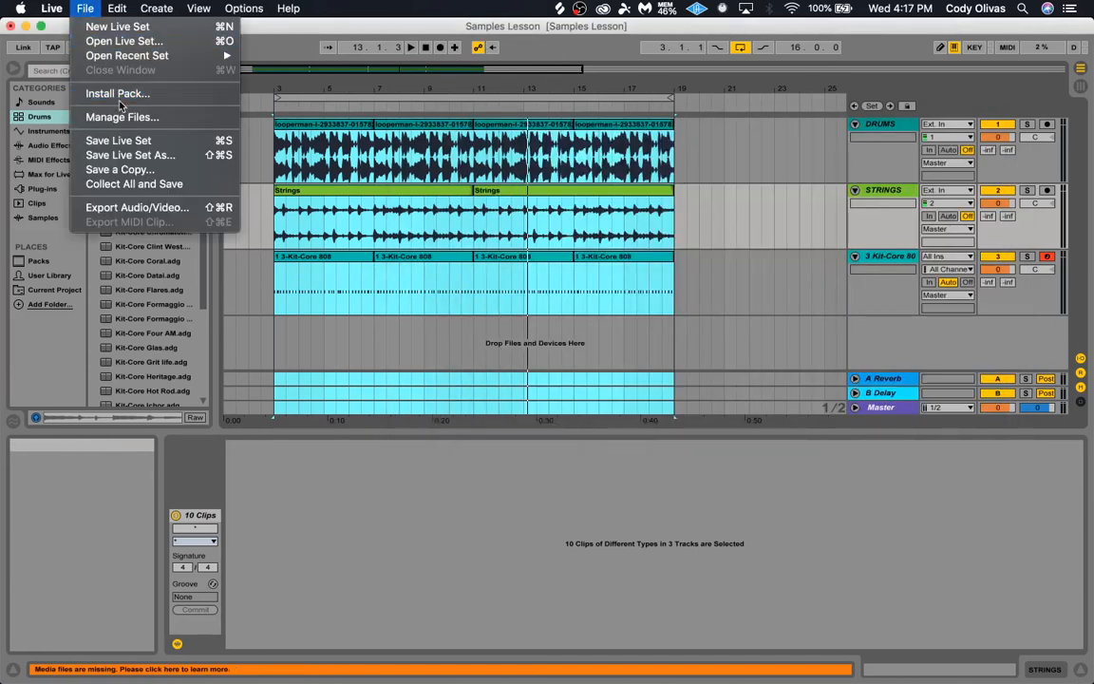
left_click(138, 142)
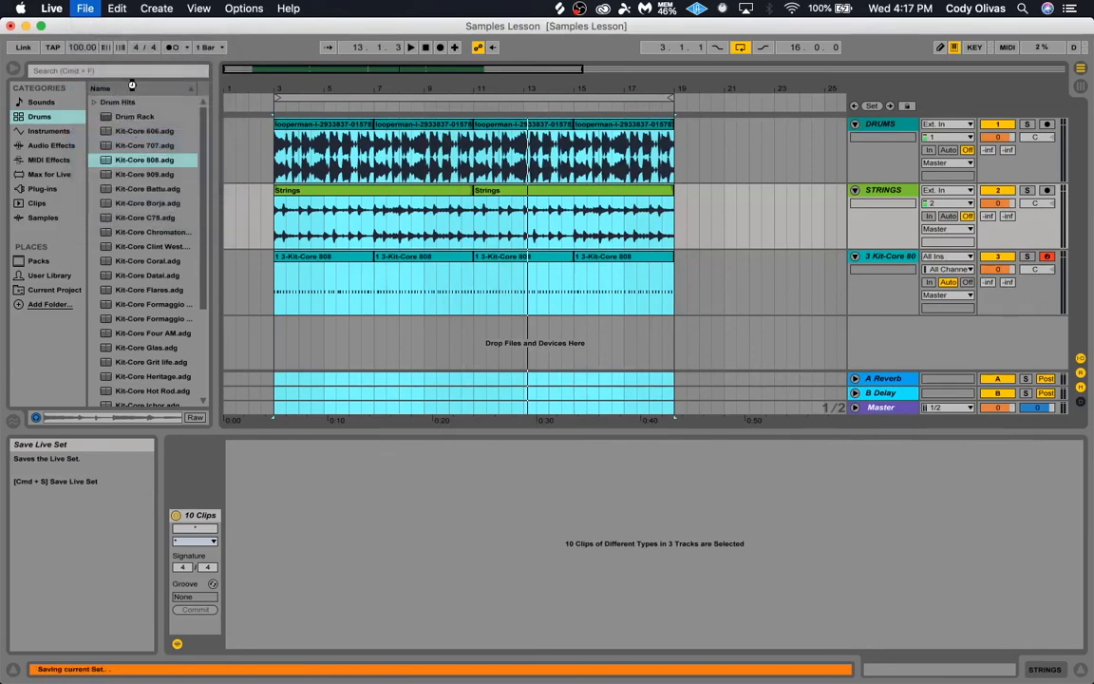
Run Collect All and Save, leaving Factory Packs at No, to copy outside media into the project.
left_click(87, 9)
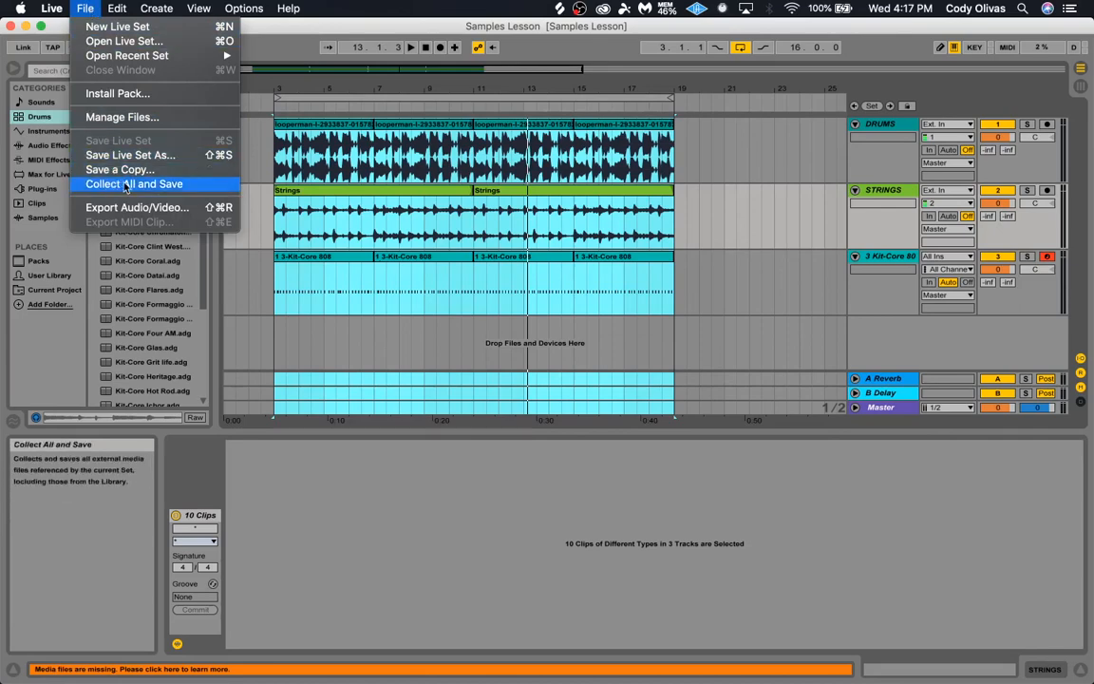
left_click(152, 189)
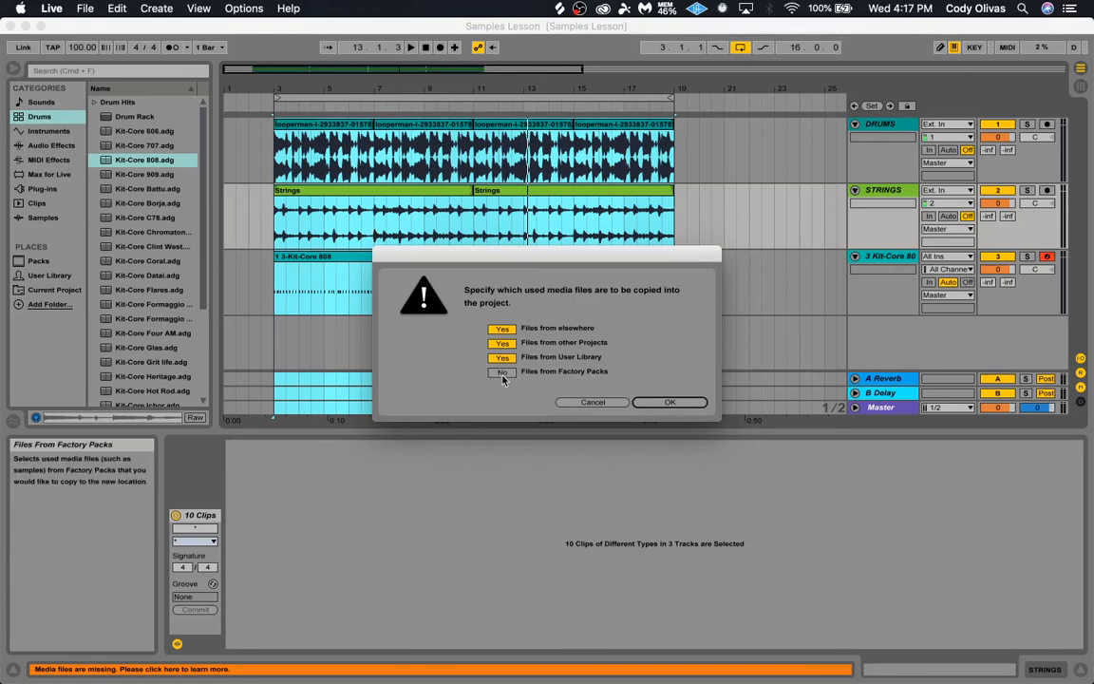
left_click(665, 402)
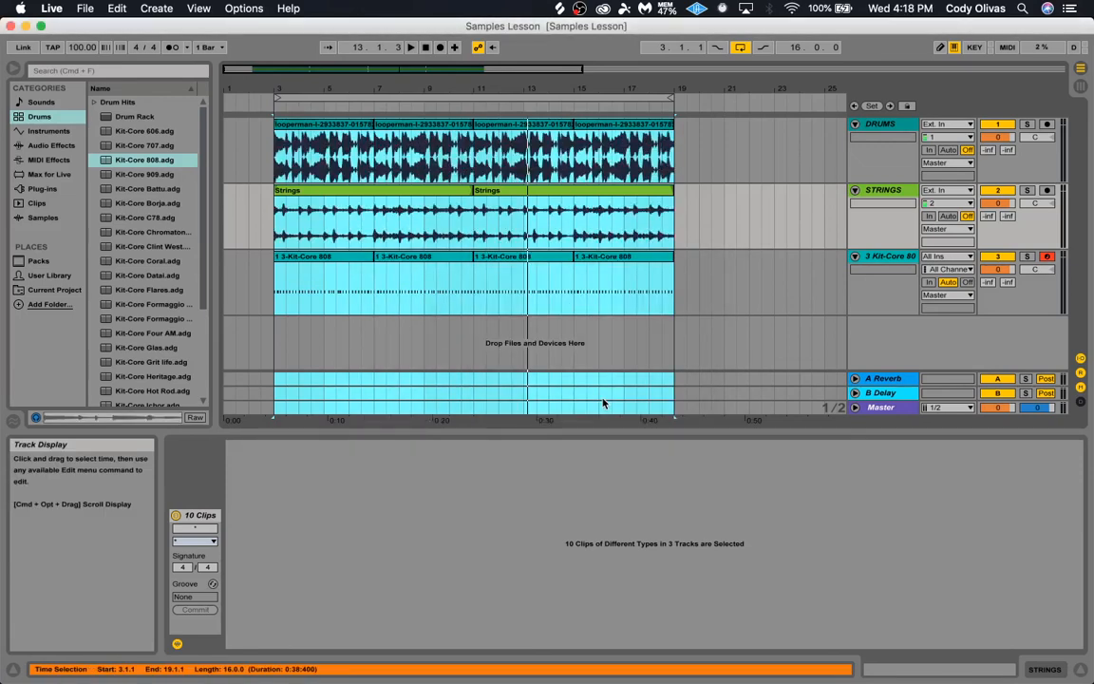
In Finder, expand Samples Lesson Project > Samples to check the new Imported folder, then collapse them.
key("super+Tab")
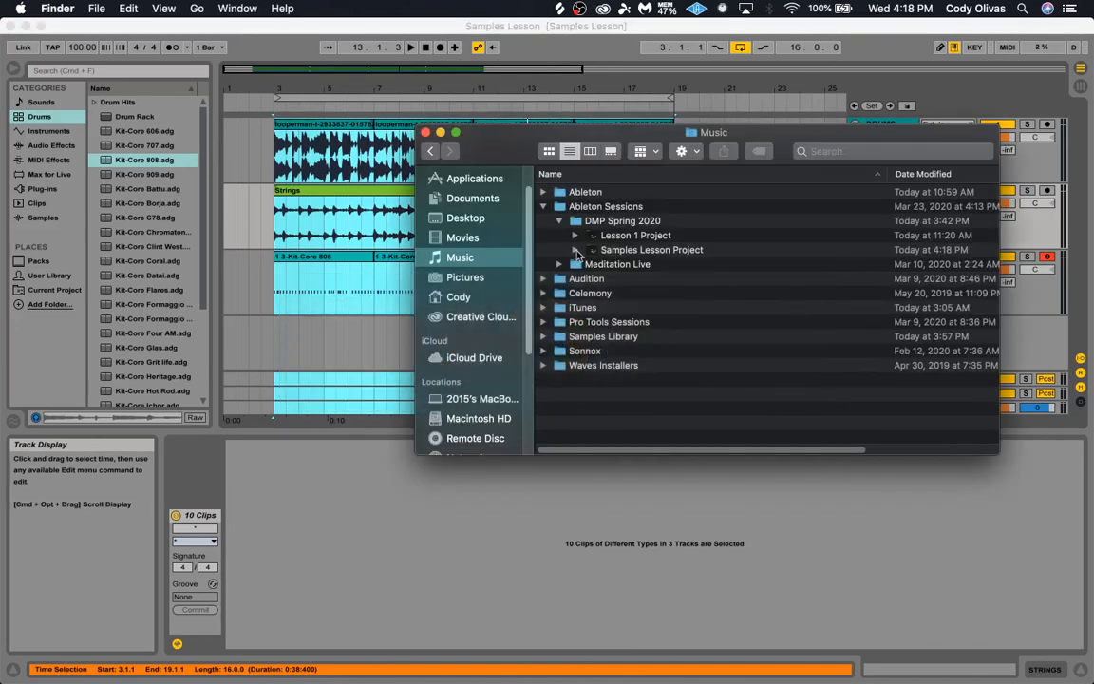
left_click(574, 249)
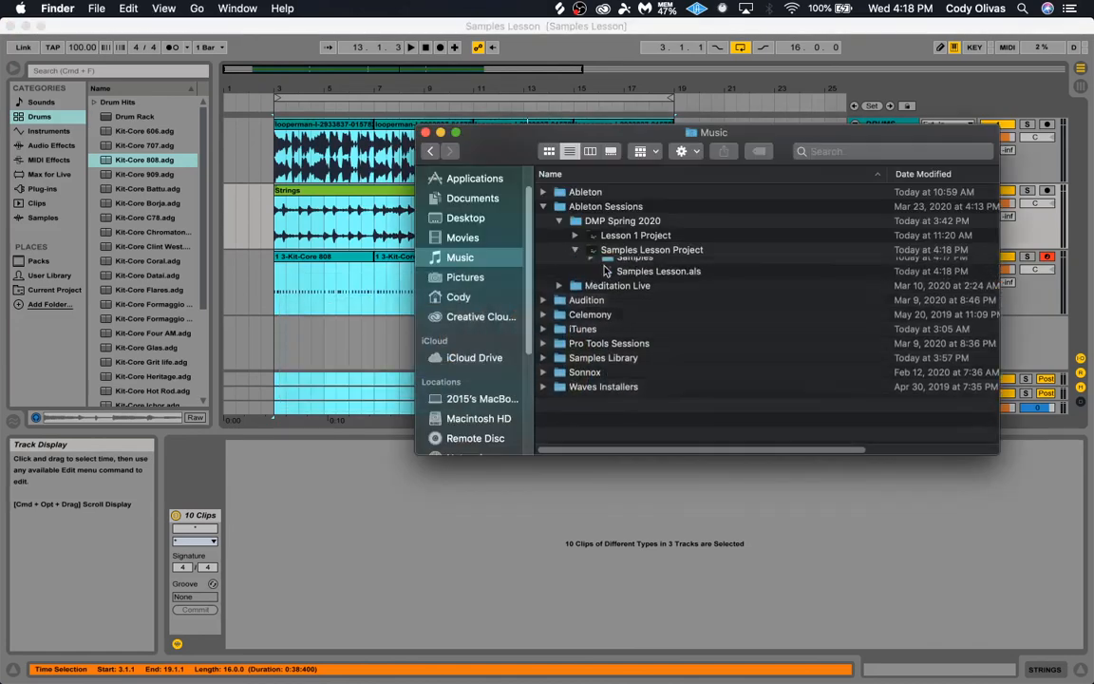
left_click(590, 278)
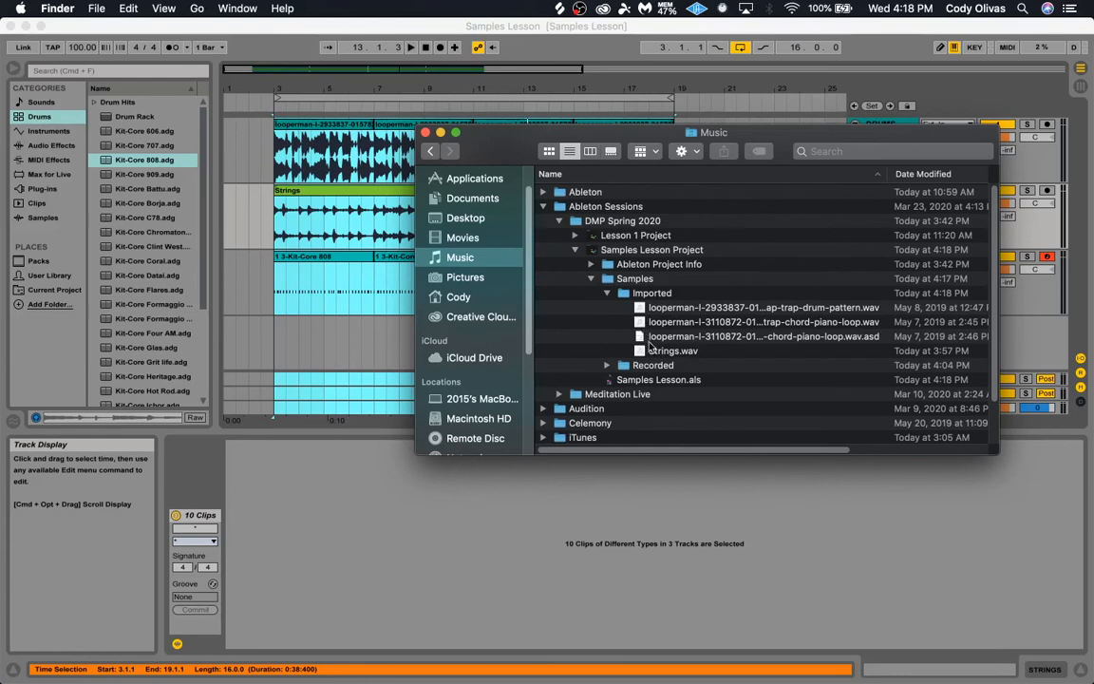
left_click(607, 293)
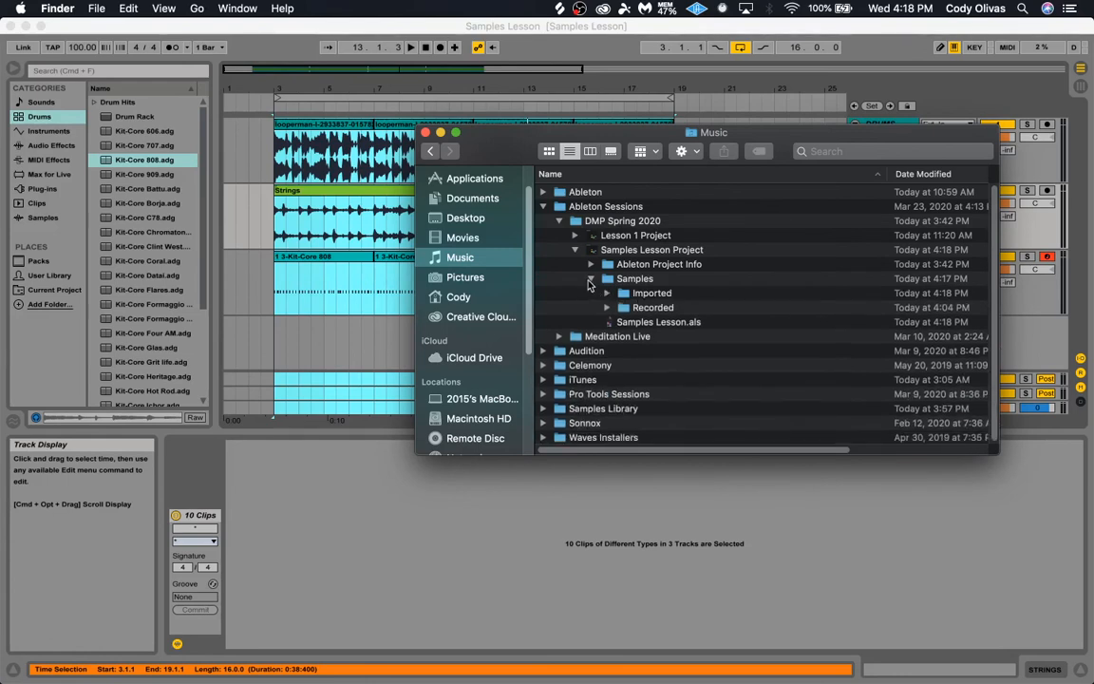
left_click(590, 278)
left_click(570, 250)
left_click(573, 250)
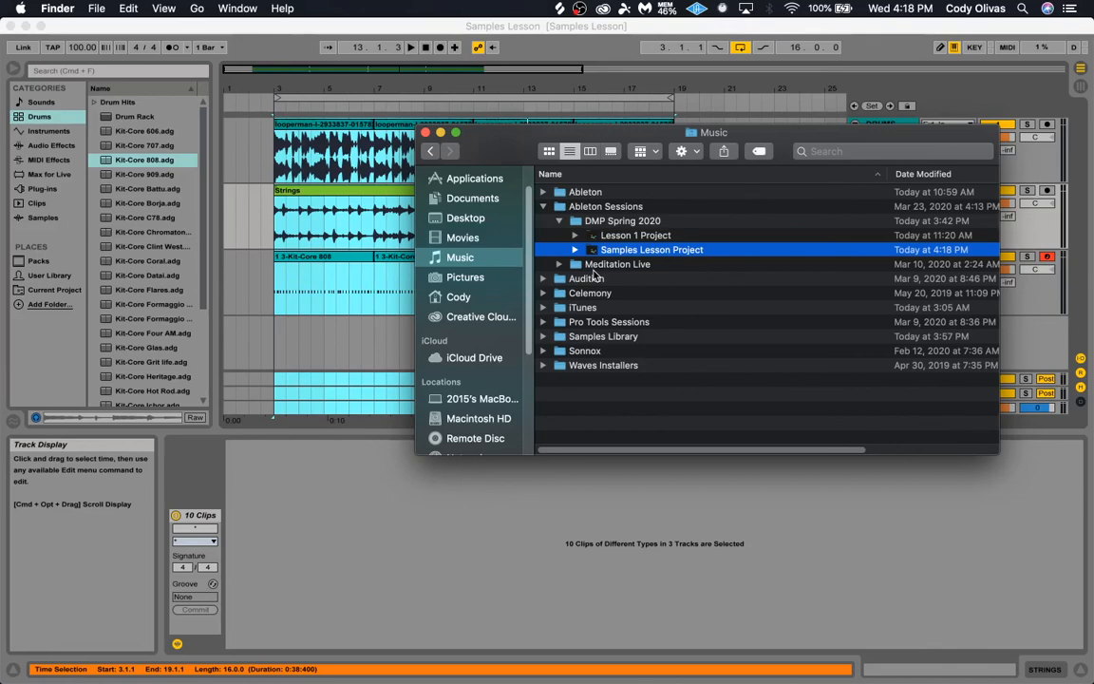
Reposition the Finder window, expand Samples > Imported to view the collected files, then collapse the folders.
left_click_drag(536, 138, 450, 272)
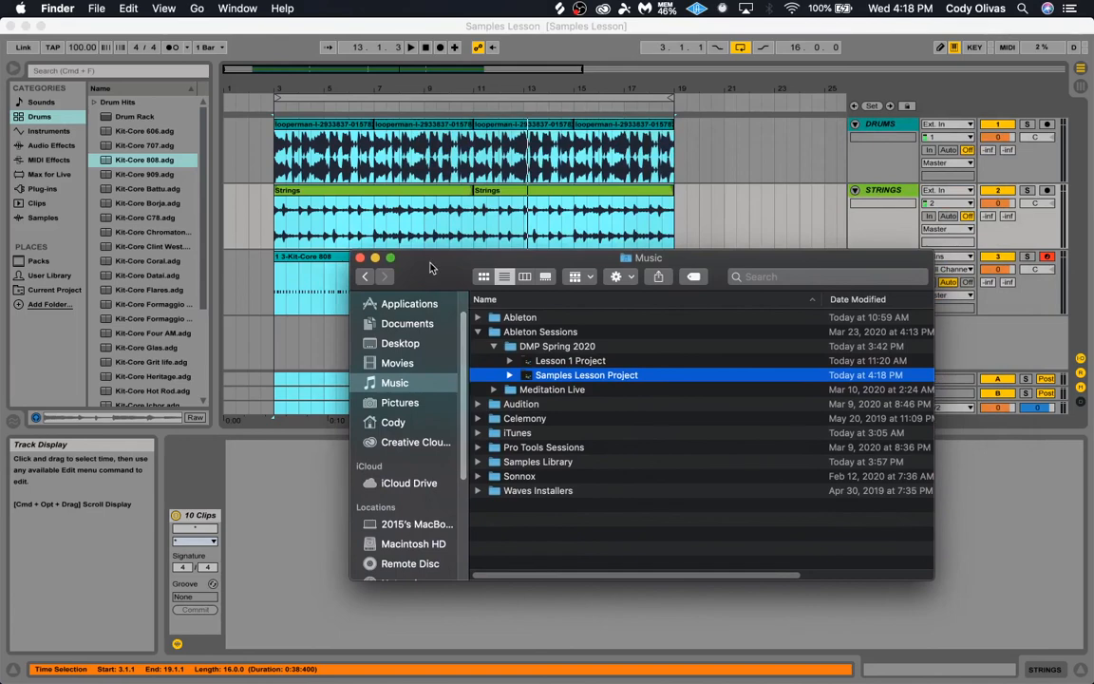
left_click_drag(429, 268, 420, 229)
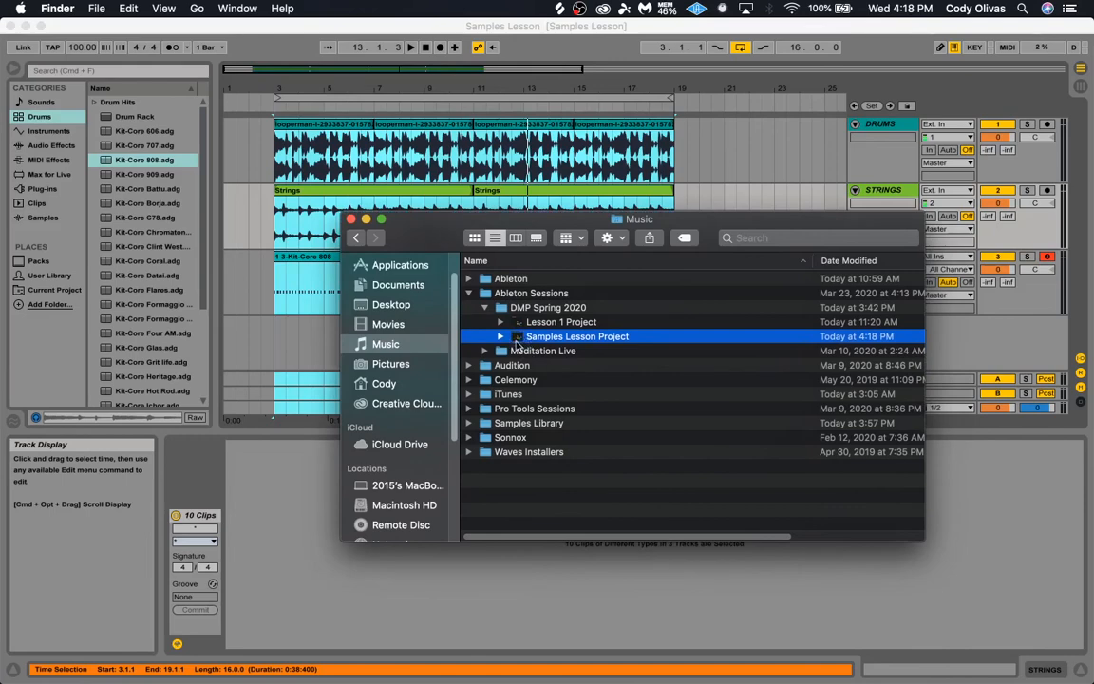
left_click(500, 337)
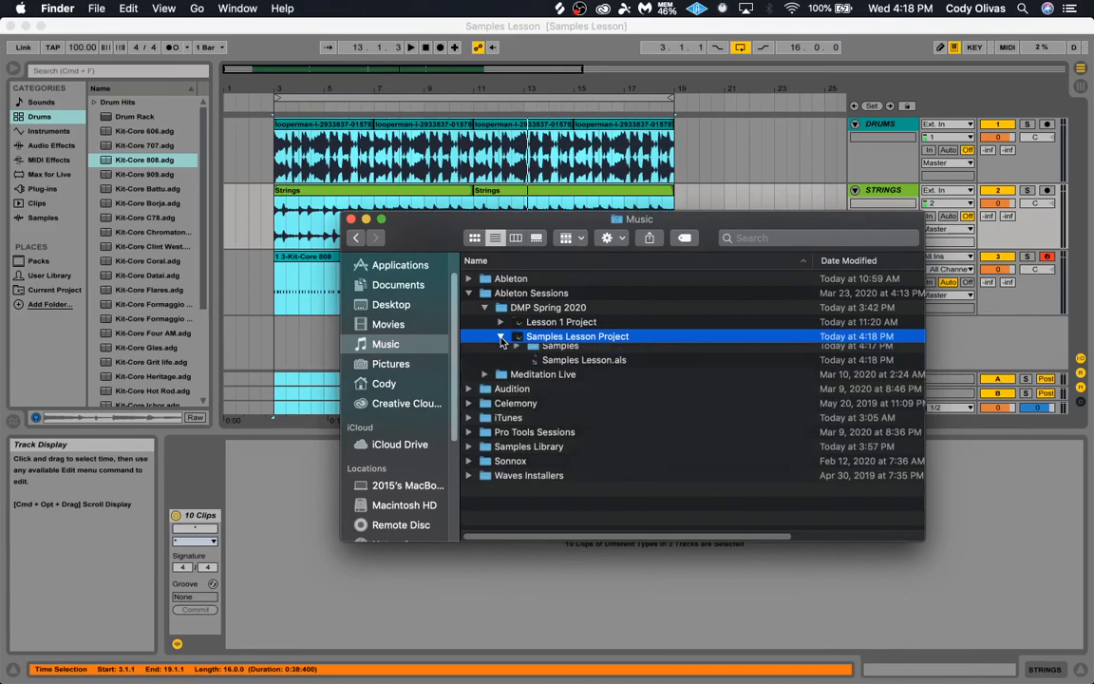
left_click(518, 366)
left_click(517, 366)
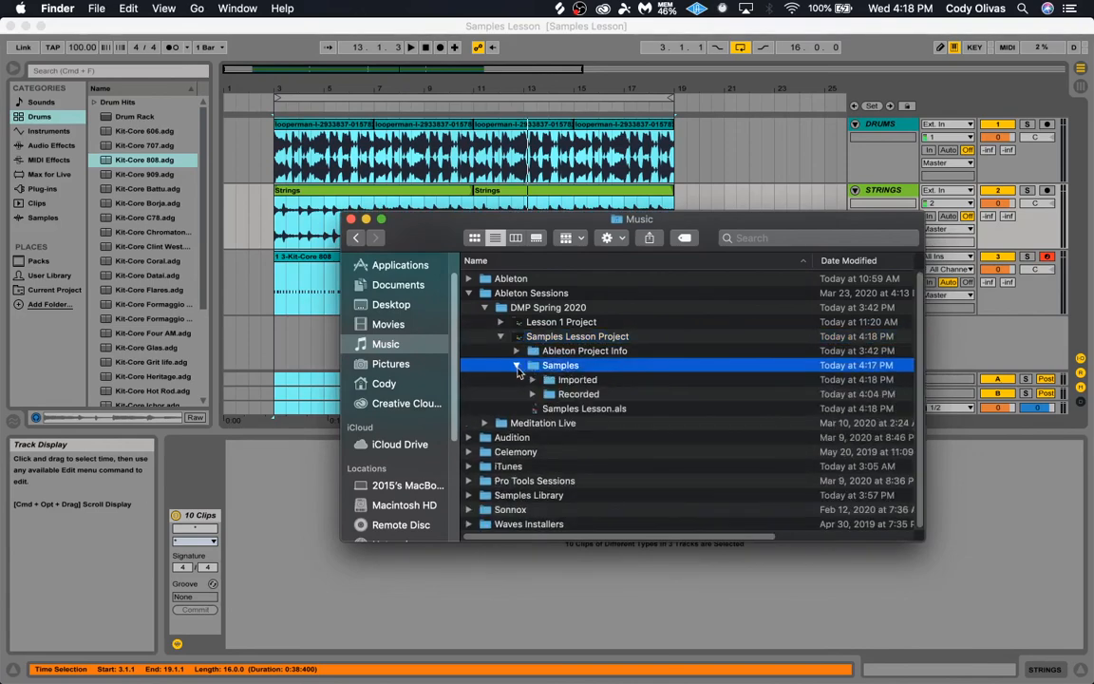
left_click(533, 379)
left_click(533, 380)
left_click(515, 365)
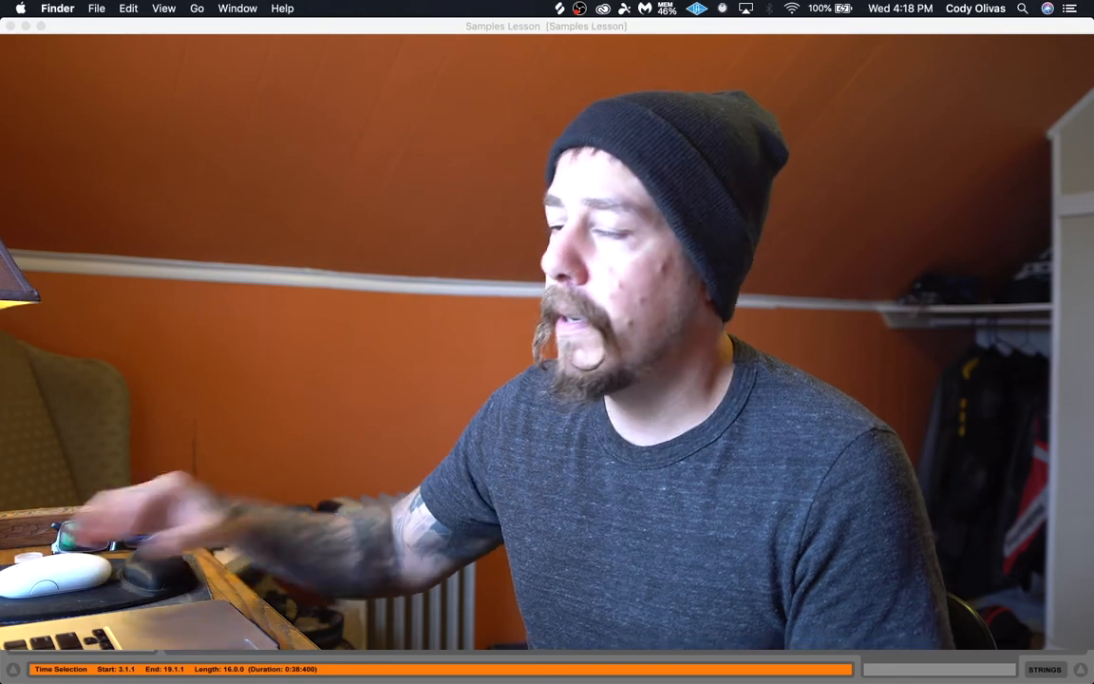